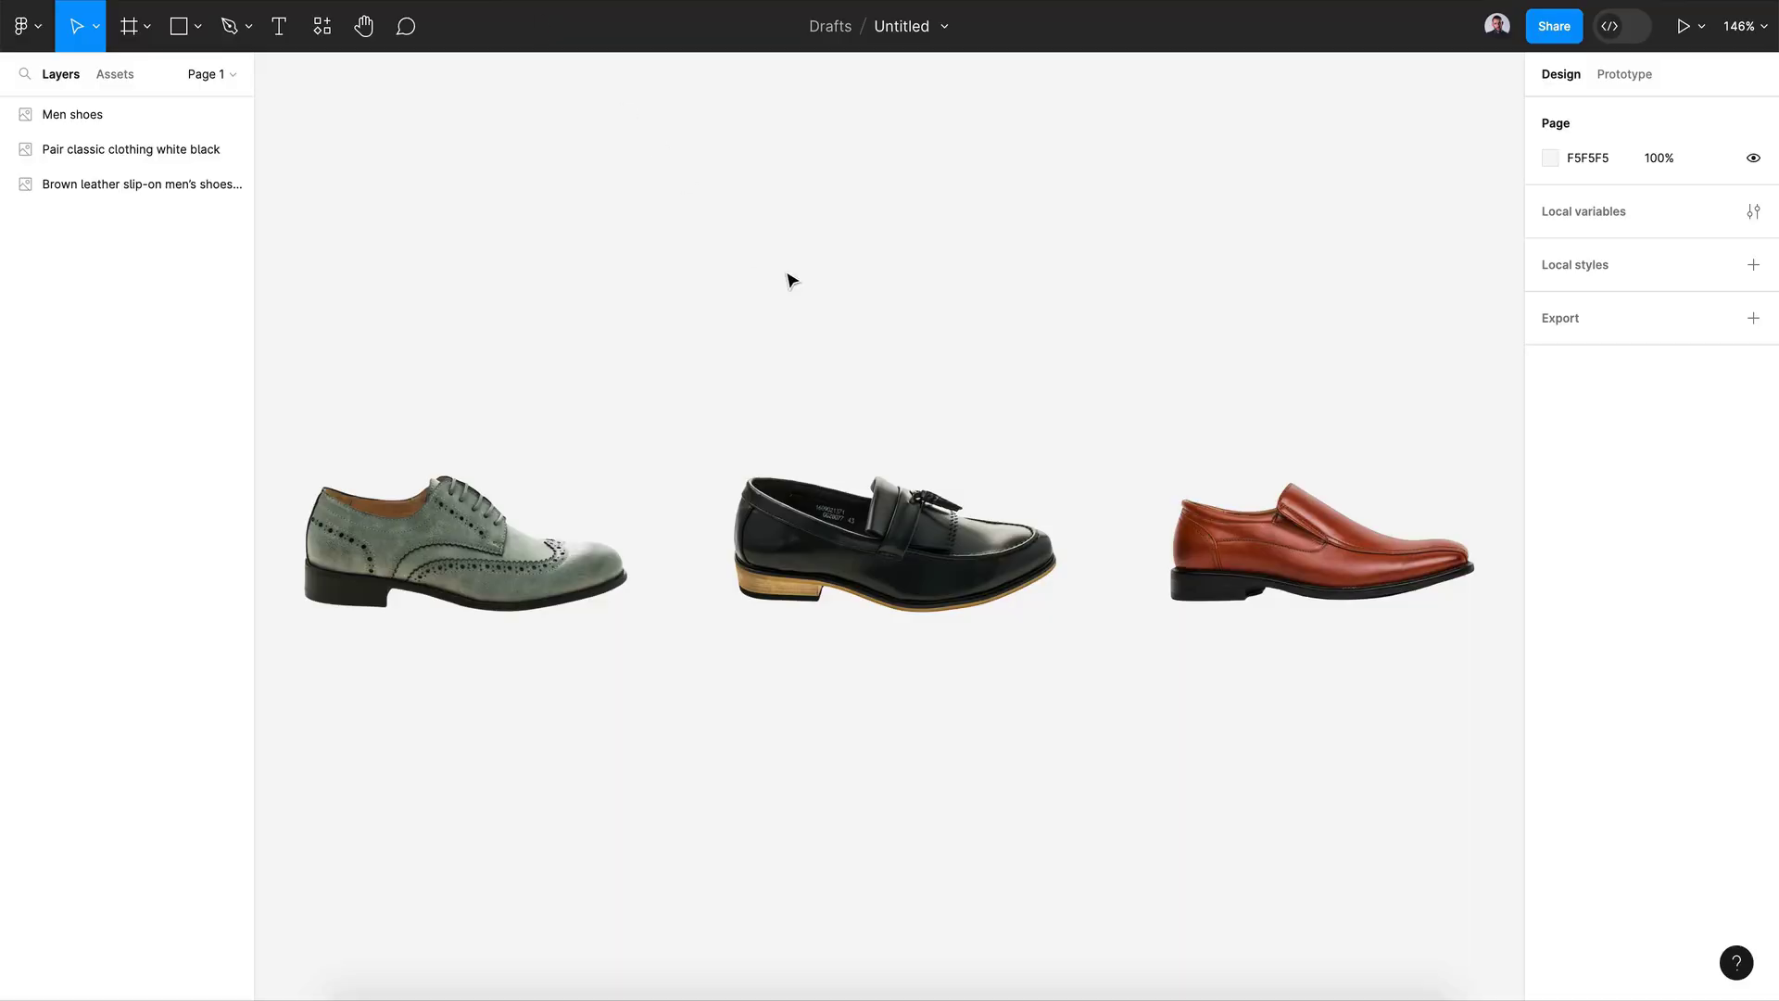
{"action": "scroll", "coordinate": [773, 290], "scroll_direction": "down", "scroll_amount": 2}
{"action": "scroll", "coordinate": [773, 291], "scroll_direction": "down", "scroll_amount": 1}
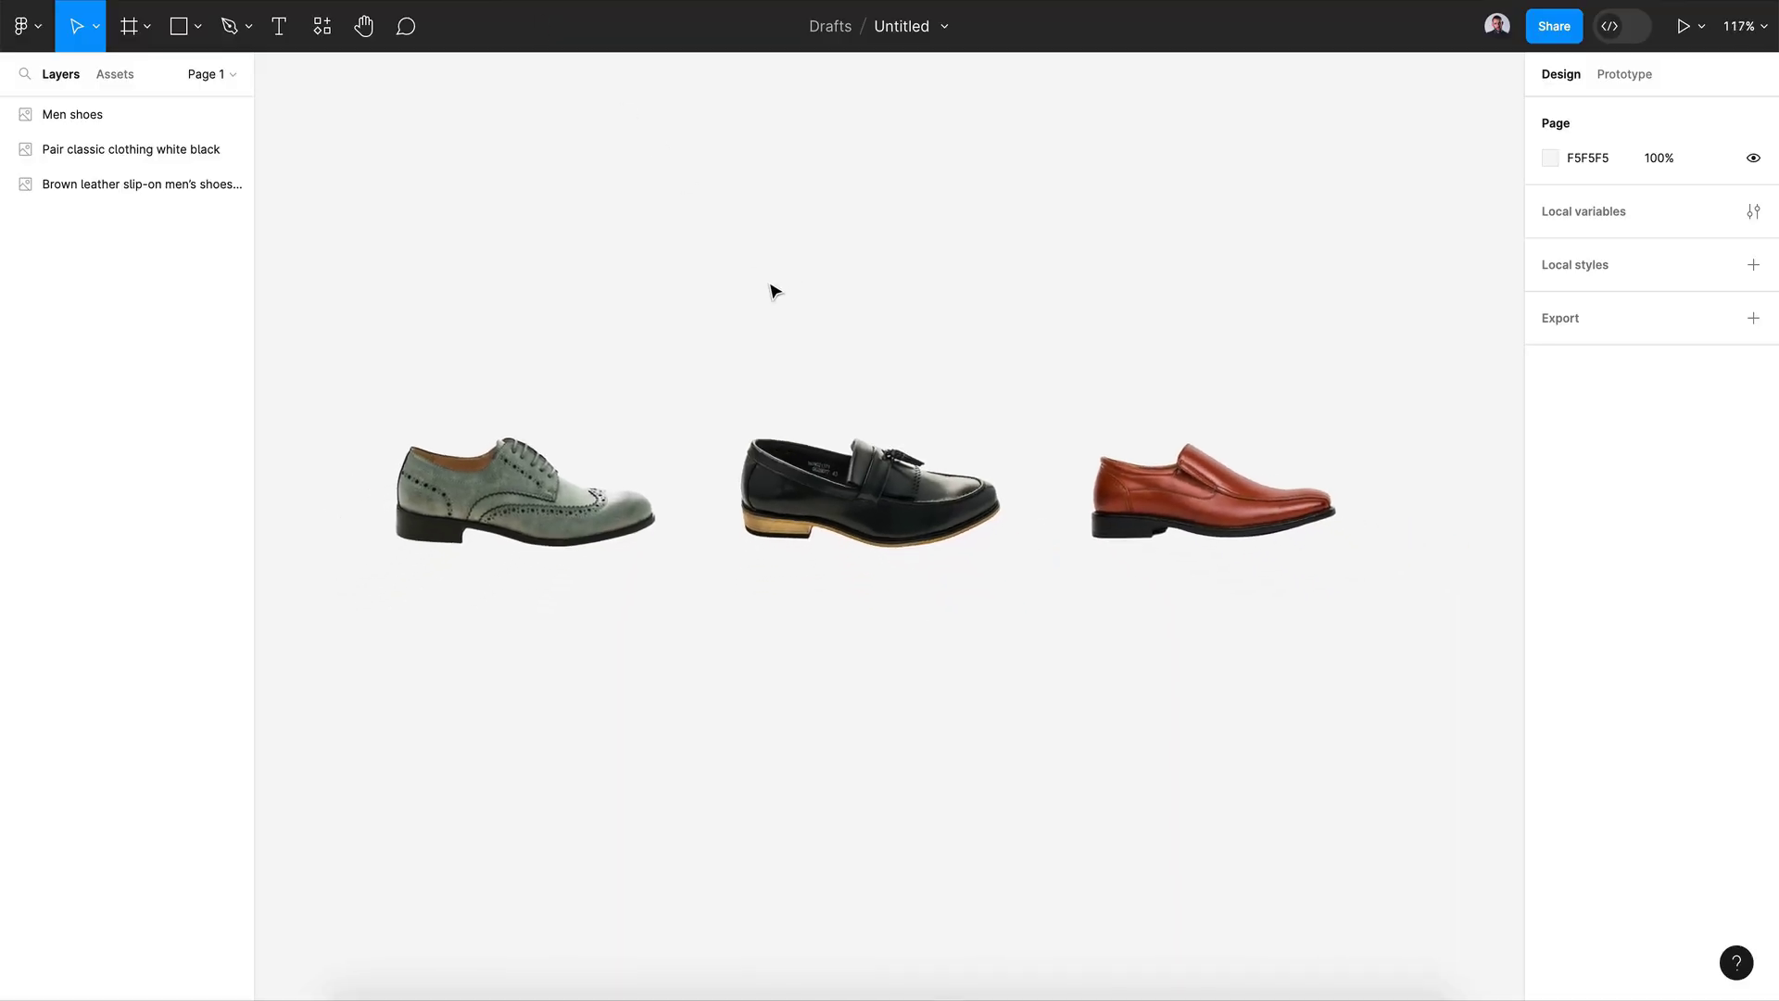
{"action": "scroll", "coordinate": [772, 290], "scroll_direction": "down", "scroll_amount": 1}
{"action": "scroll", "coordinate": [772, 291], "scroll_direction": "down", "scroll_amount": 1}
{"action": "scroll", "coordinate": [774, 291], "scroll_direction": "down", "scroll_amount": 1}
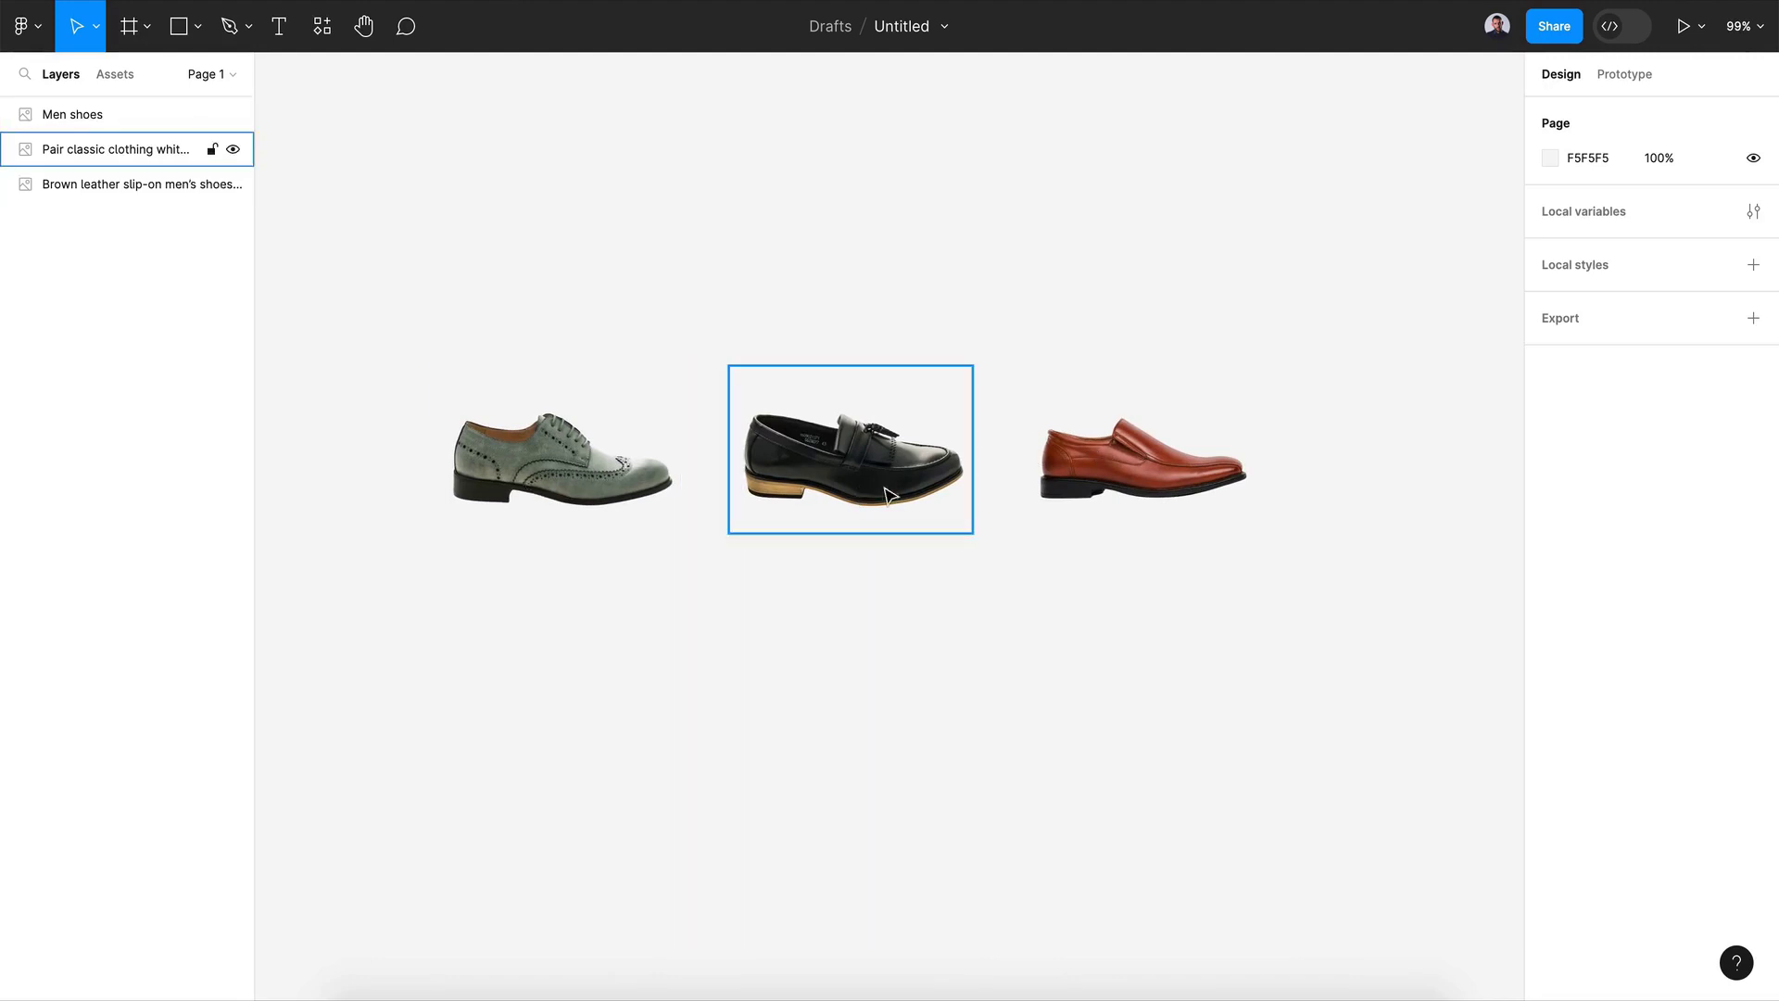
{"action": "scroll", "coordinate": [1171, 592], "scroll_direction": "down", "scroll_amount": 2}
{"action": "scroll", "coordinate": [1172, 592], "scroll_direction": "right", "scroll_amount": 2}
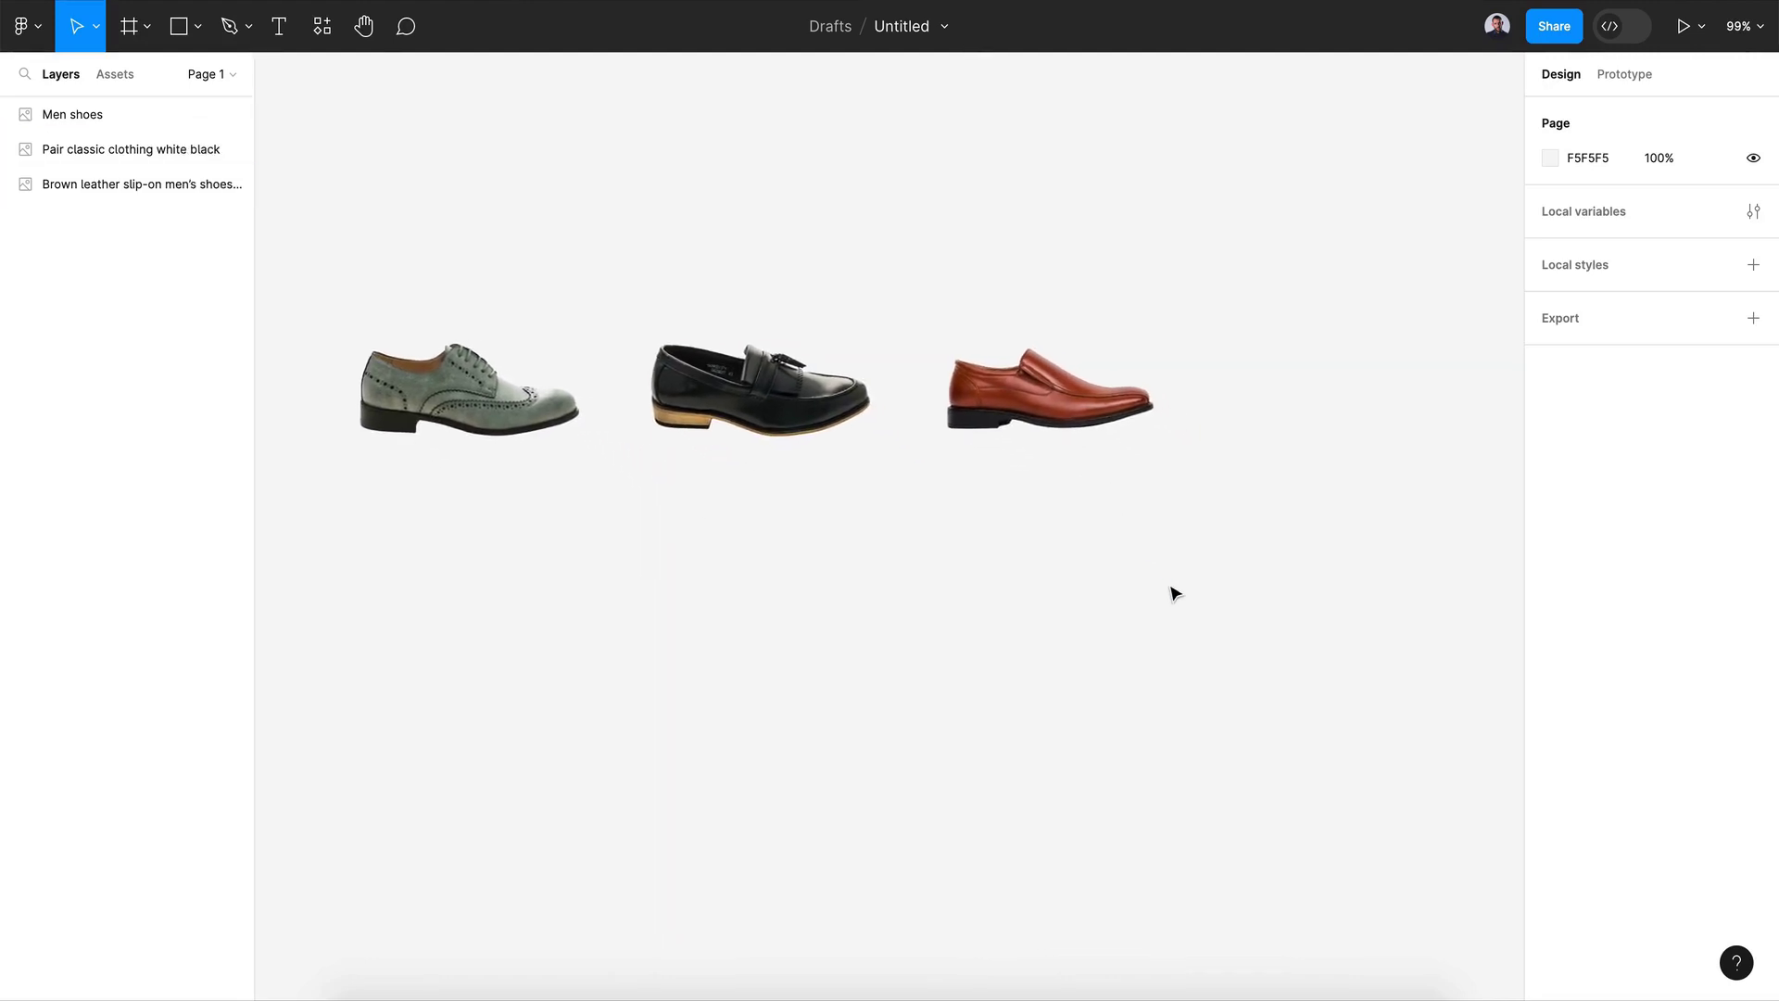
{"action": "scroll", "coordinate": [1172, 594], "scroll_direction": "right", "scroll_amount": 1}
{"action": "scroll", "coordinate": [1172, 593], "scroll_direction": "right", "scroll_amount": 1}
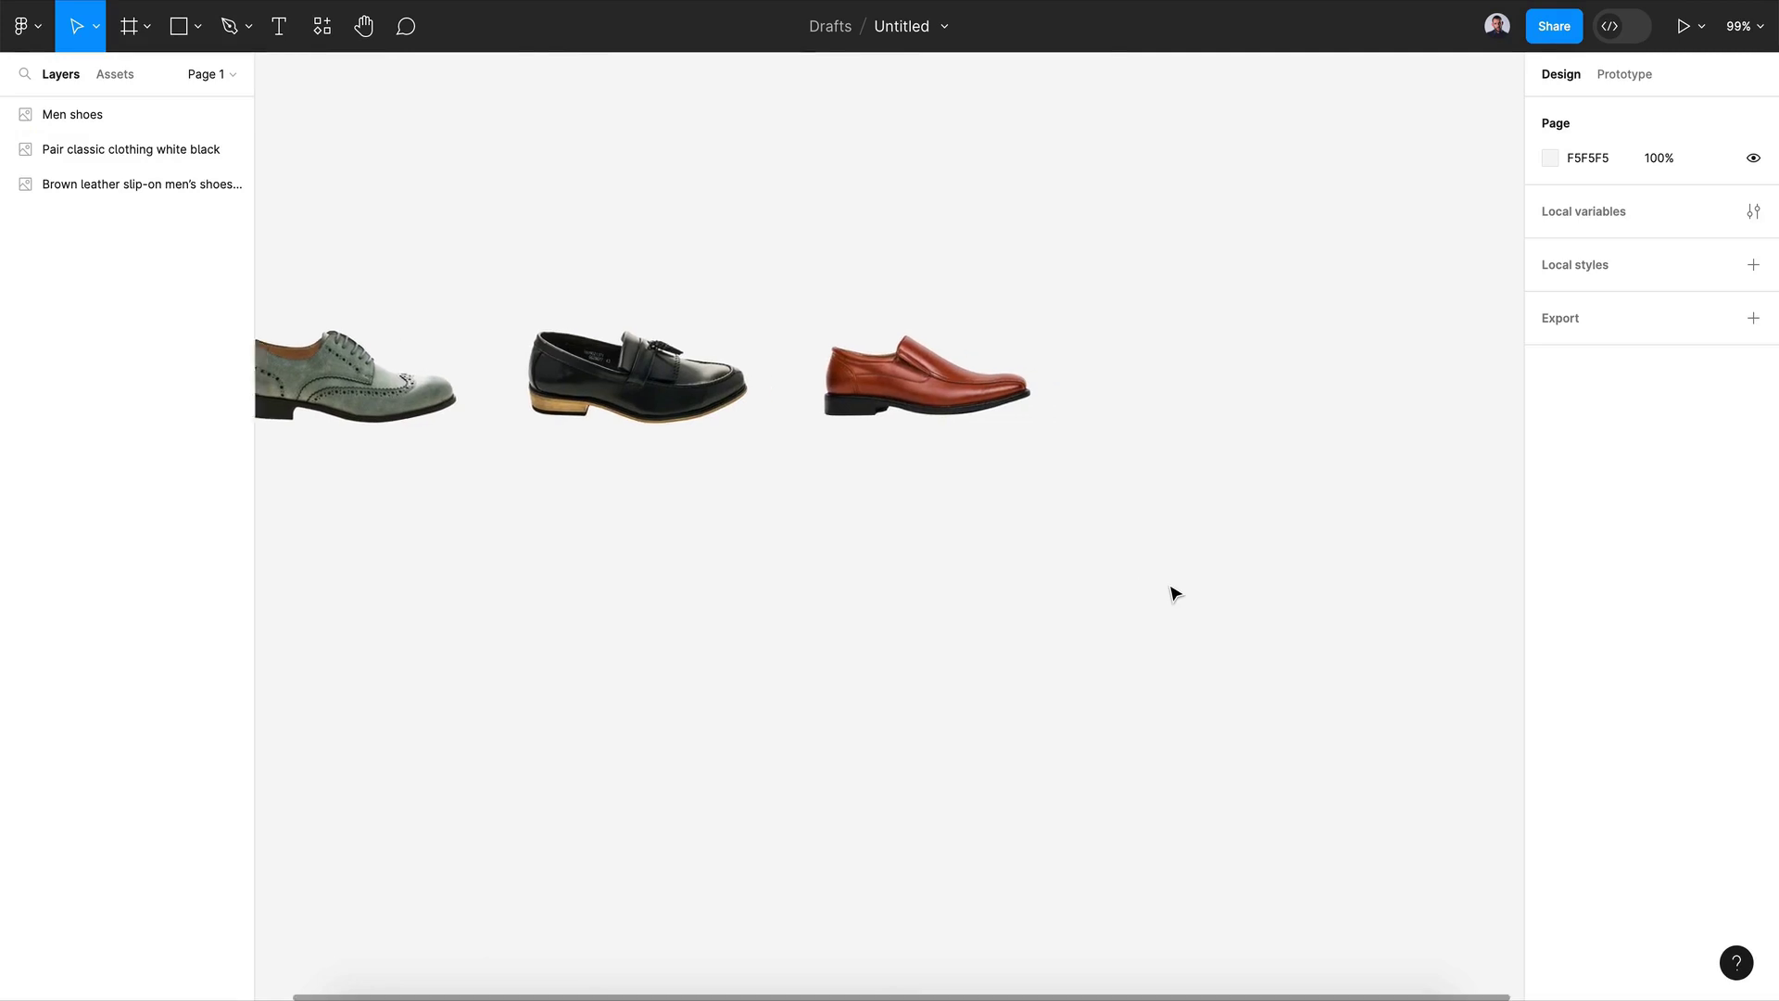
{"action": "scroll", "coordinate": [1172, 594], "scroll_direction": "right", "scroll_amount": 3}
{"action": "scroll", "coordinate": [1171, 594], "scroll_direction": "down", "scroll_amount": 1}
{"action": "scroll", "coordinate": [1172, 594], "scroll_direction": "right", "scroll_amount": 2}
{"action": "scroll", "coordinate": [1172, 593], "scroll_direction": "down", "scroll_amount": 1}
Step: Draw a new frame to the right of the shoes and name it Card
{"action": "left_click", "coordinate": [128, 31]}
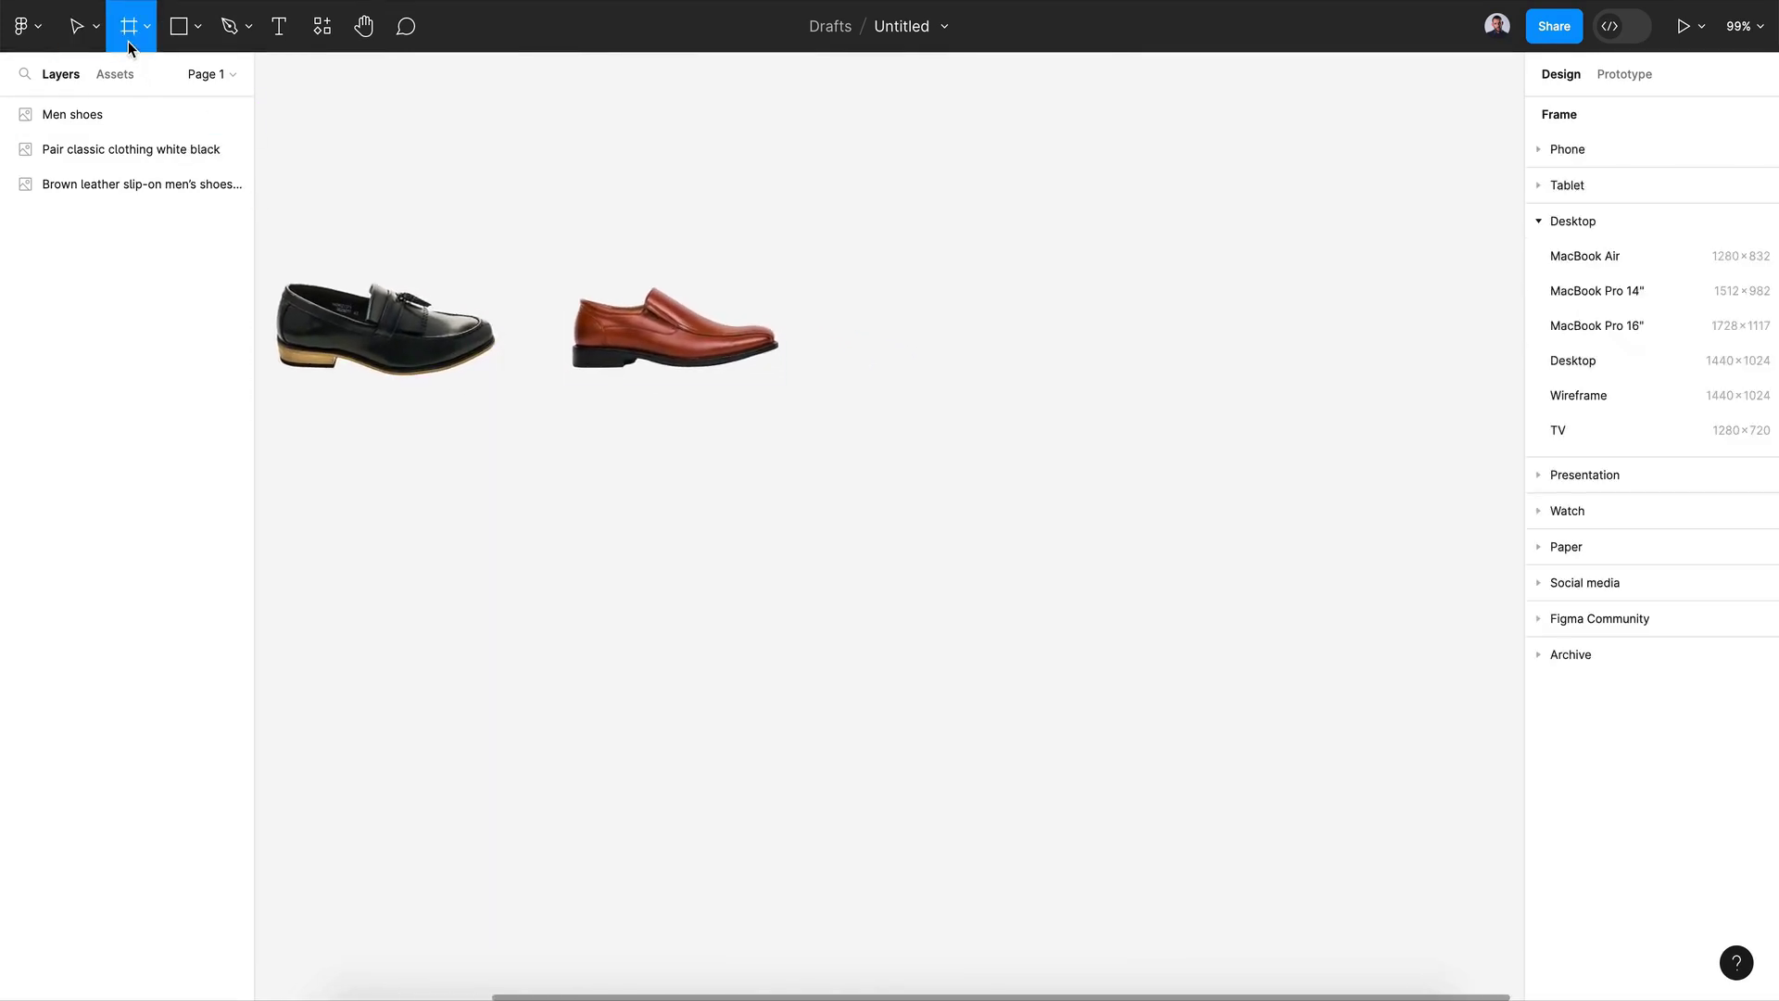
{"action": "mouse_move", "coordinate": [952, 360]}
{"action": "left_mouse_down"}
{"action": "mouse_move", "coordinate": [1223, 711]}
{"action": "mouse_move", "coordinate": [1152, 662]}
{"action": "left_mouse_up"}
{"action": "scroll", "coordinate": [1223, 716], "scroll_direction": "right", "scroll_amount": 2}
{"action": "scroll", "coordinate": [1223, 714], "scroll_direction": "down", "scroll_amount": 1}
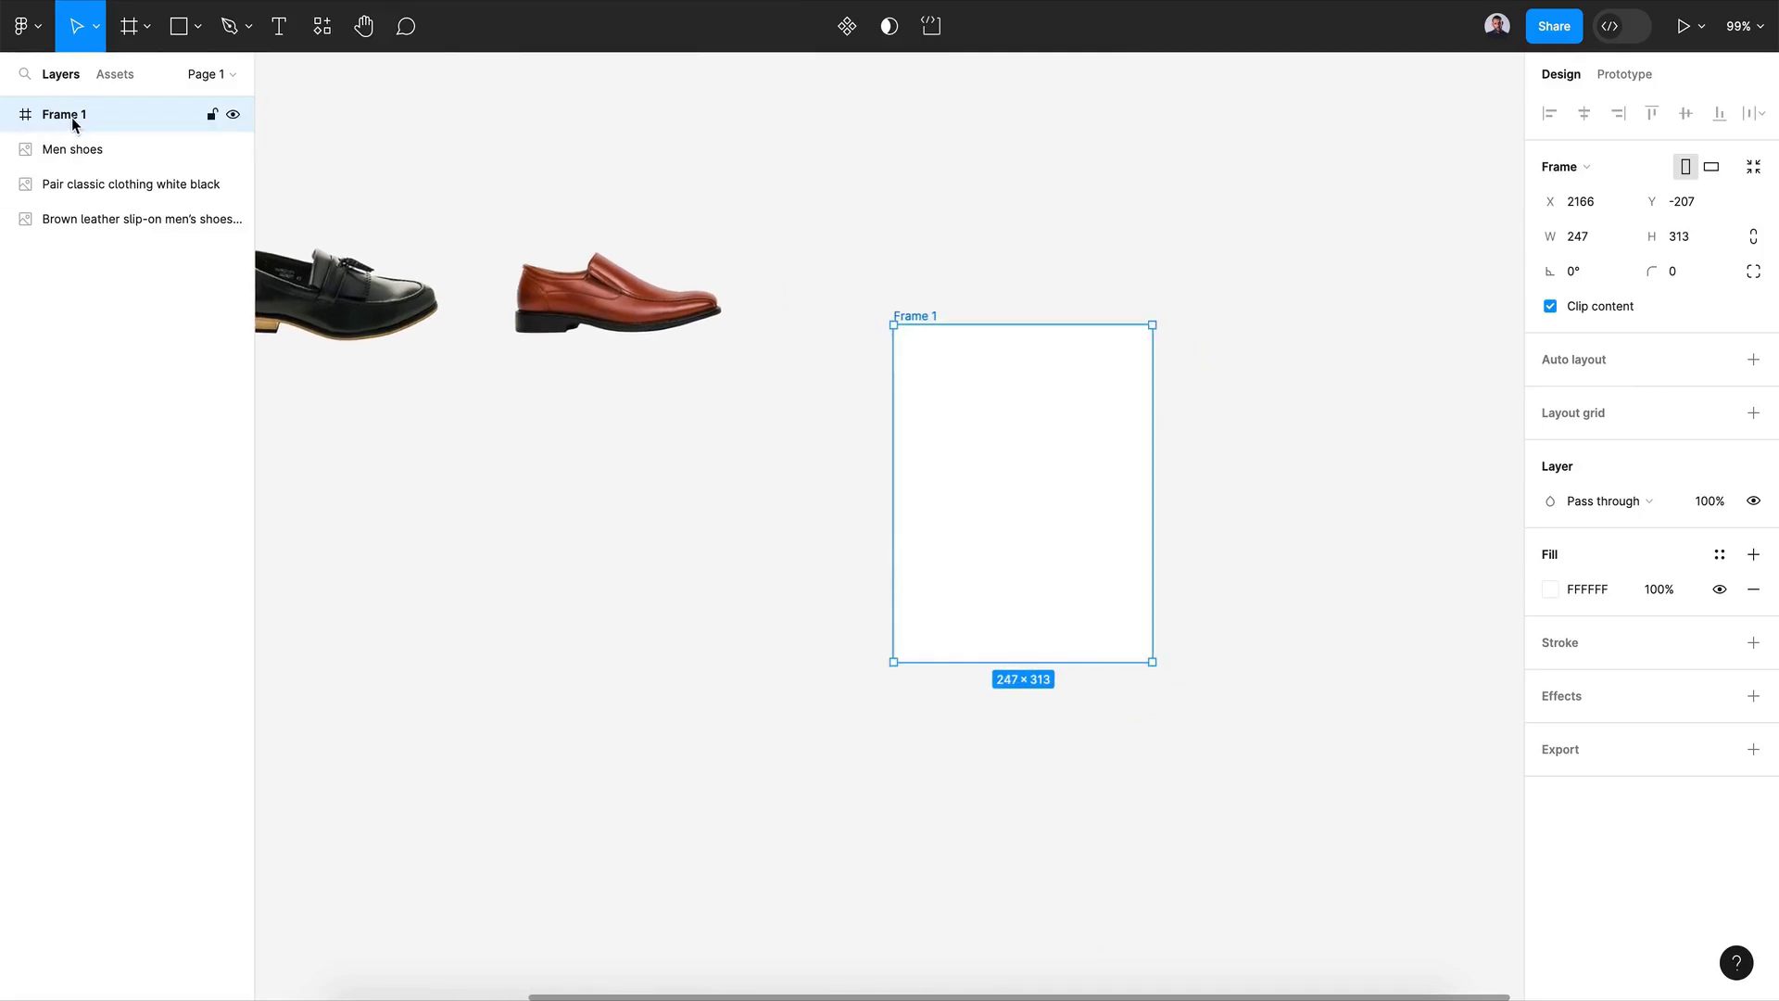
{"action": "double_click", "coordinate": [72, 120]}
{"action": "type", "text": "Card"}
{"action": "left_click", "coordinate": [723, 432]}
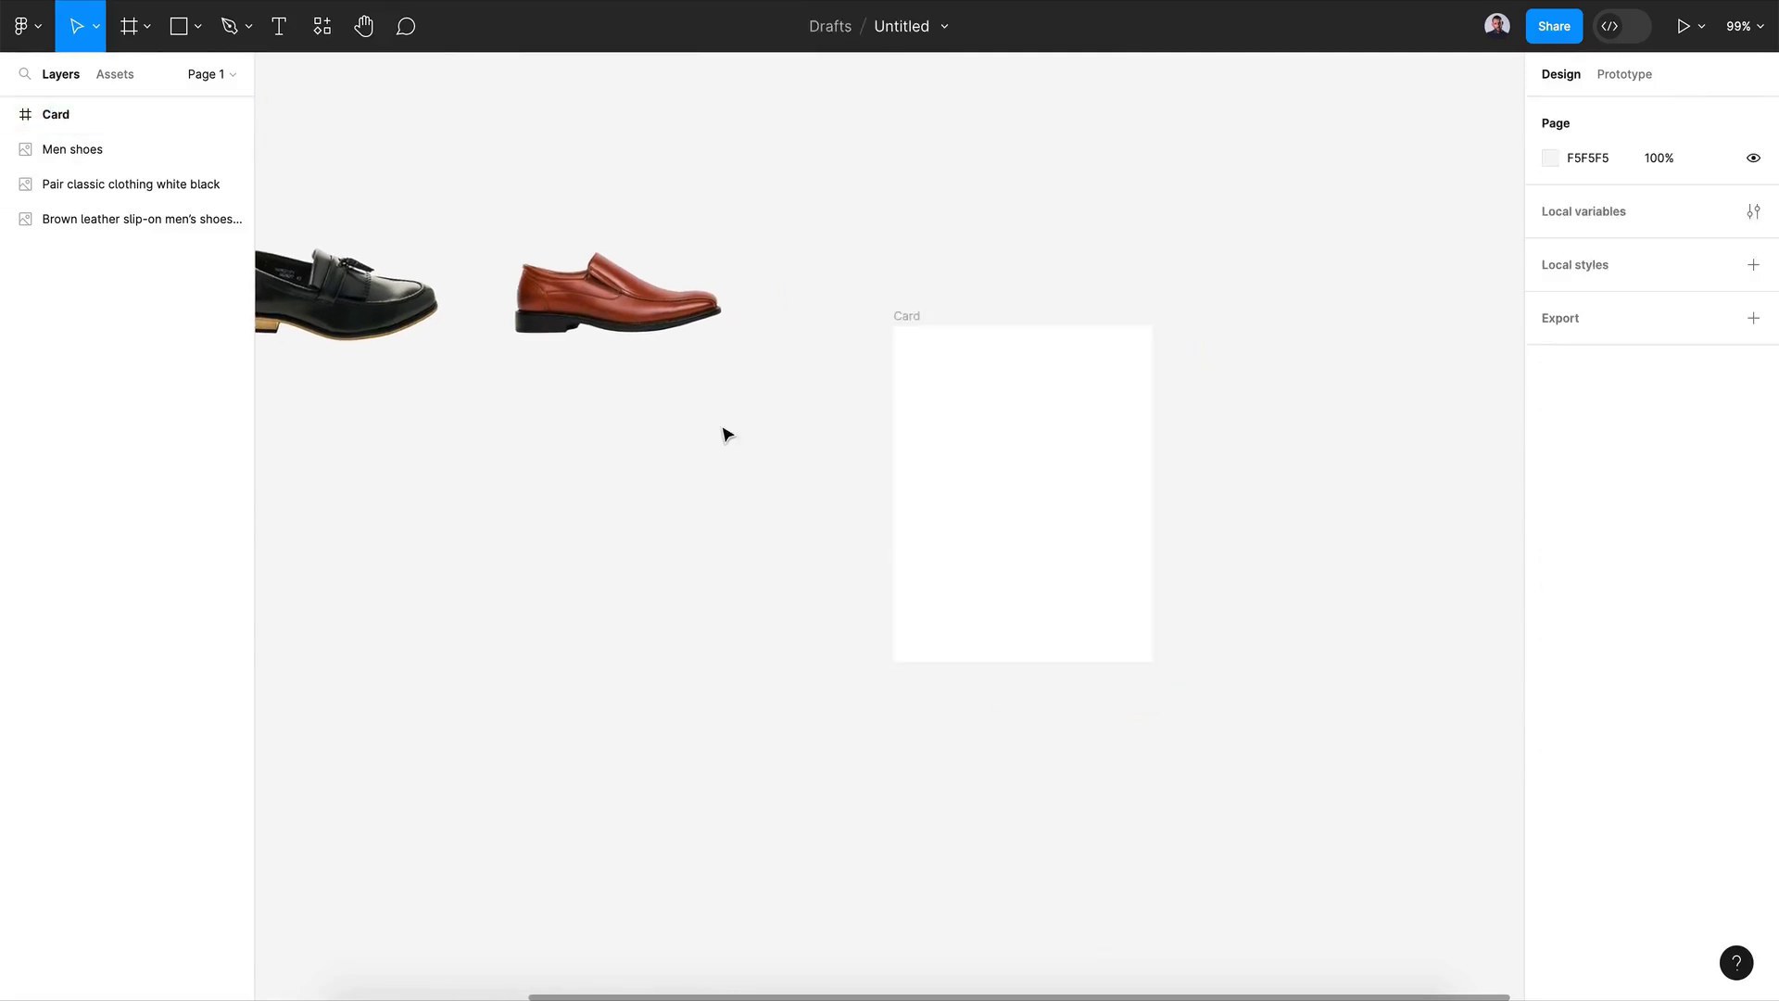
{"action": "scroll", "coordinate": [723, 432], "scroll_direction": "left", "scroll_amount": 3}
Step: Move the grey brogue shoe image into Card and widen the frame to about 285
{"action": "mouse_move", "coordinate": [361, 272]}
{"action": "left_mouse_down"}
{"action": "mouse_move", "coordinate": [1035, 430]}
{"action": "mouse_move", "coordinate": [1310, 389]}
{"action": "mouse_move", "coordinate": [1337, 435]}
{"action": "mouse_move", "coordinate": [1308, 418]}
{"action": "left_mouse_up"}
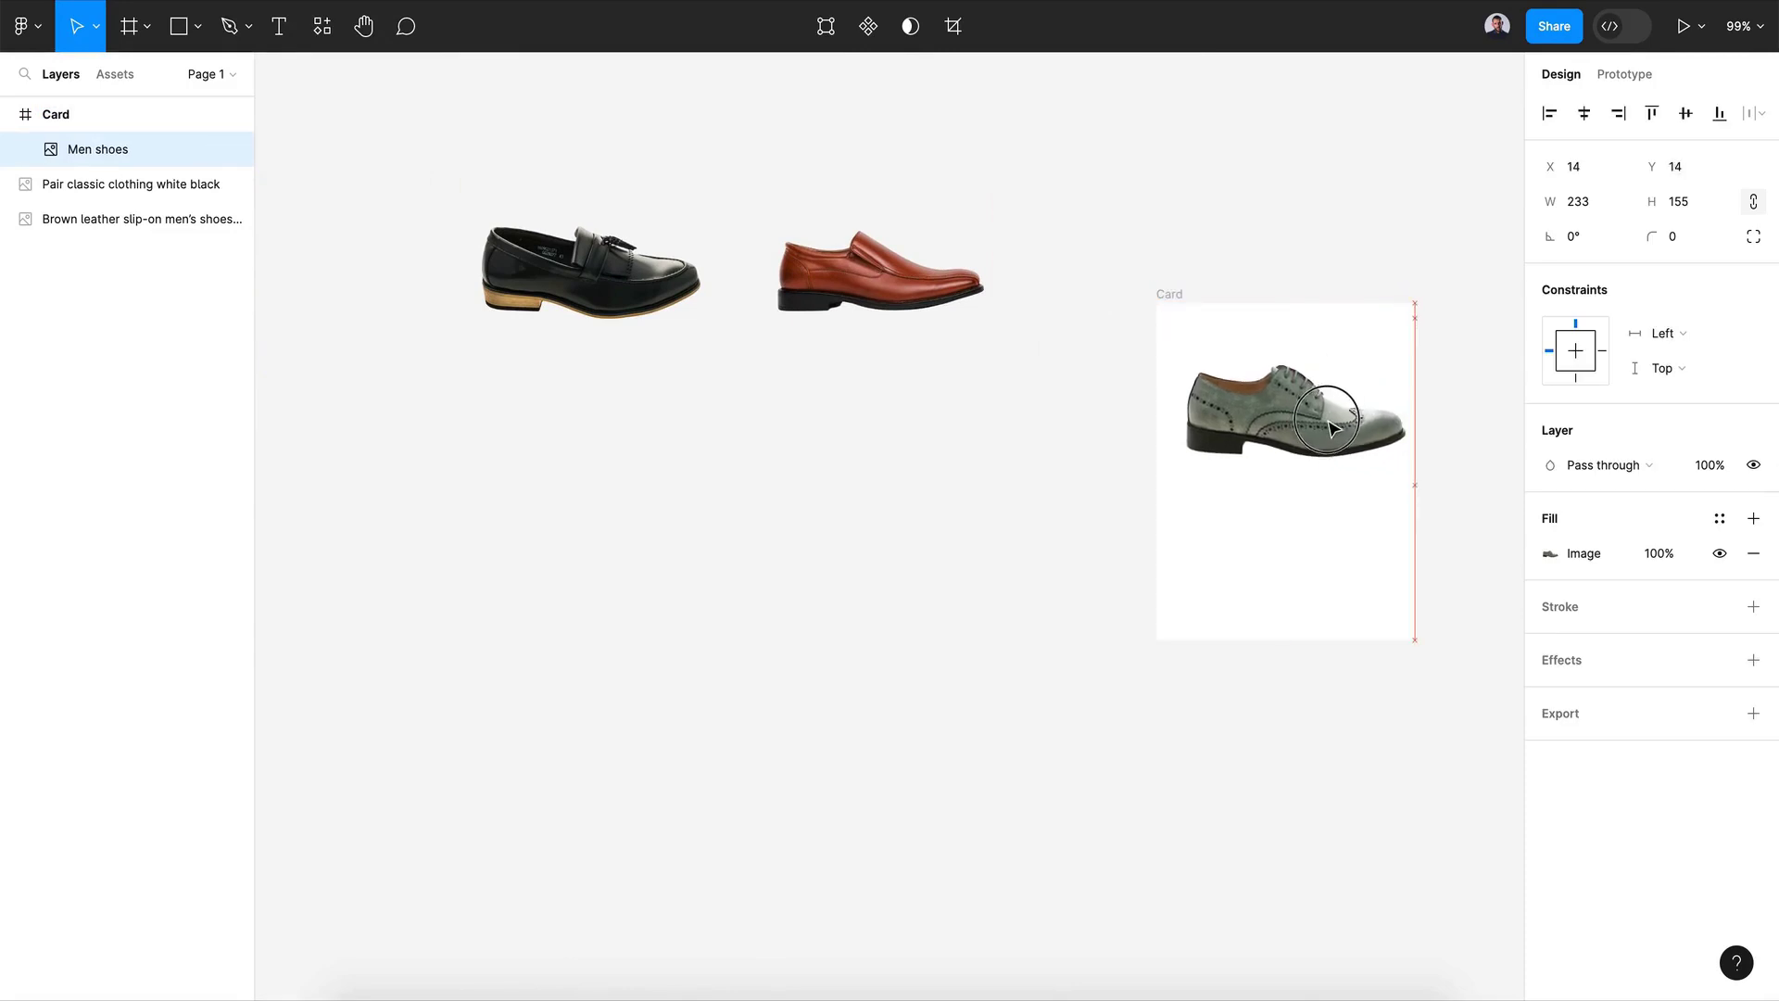
{"action": "left_click", "coordinate": [1588, 356]}
{"action": "scroll", "coordinate": [1244, 532], "scroll_direction": "up", "scroll_amount": 3}
{"action": "left_click", "coordinate": [937, 259]}
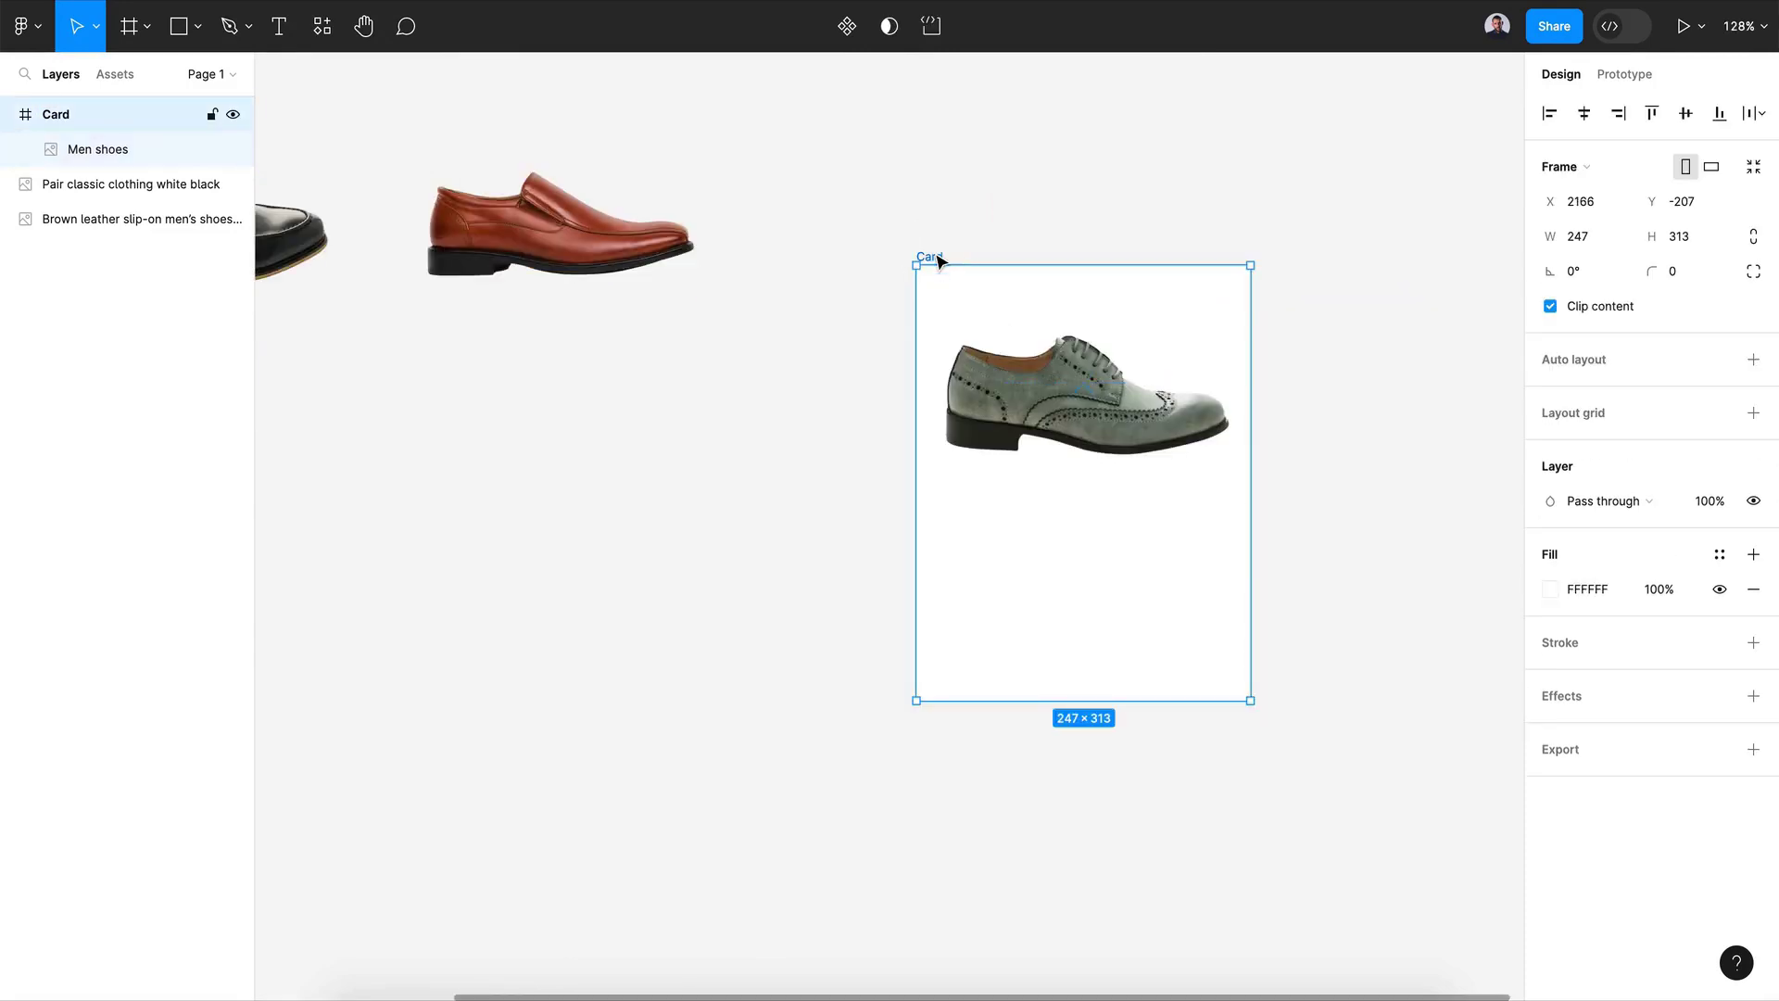
{"action": "left_click_drag", "start_coordinate": [1252, 439], "coordinate": [1303, 440]}
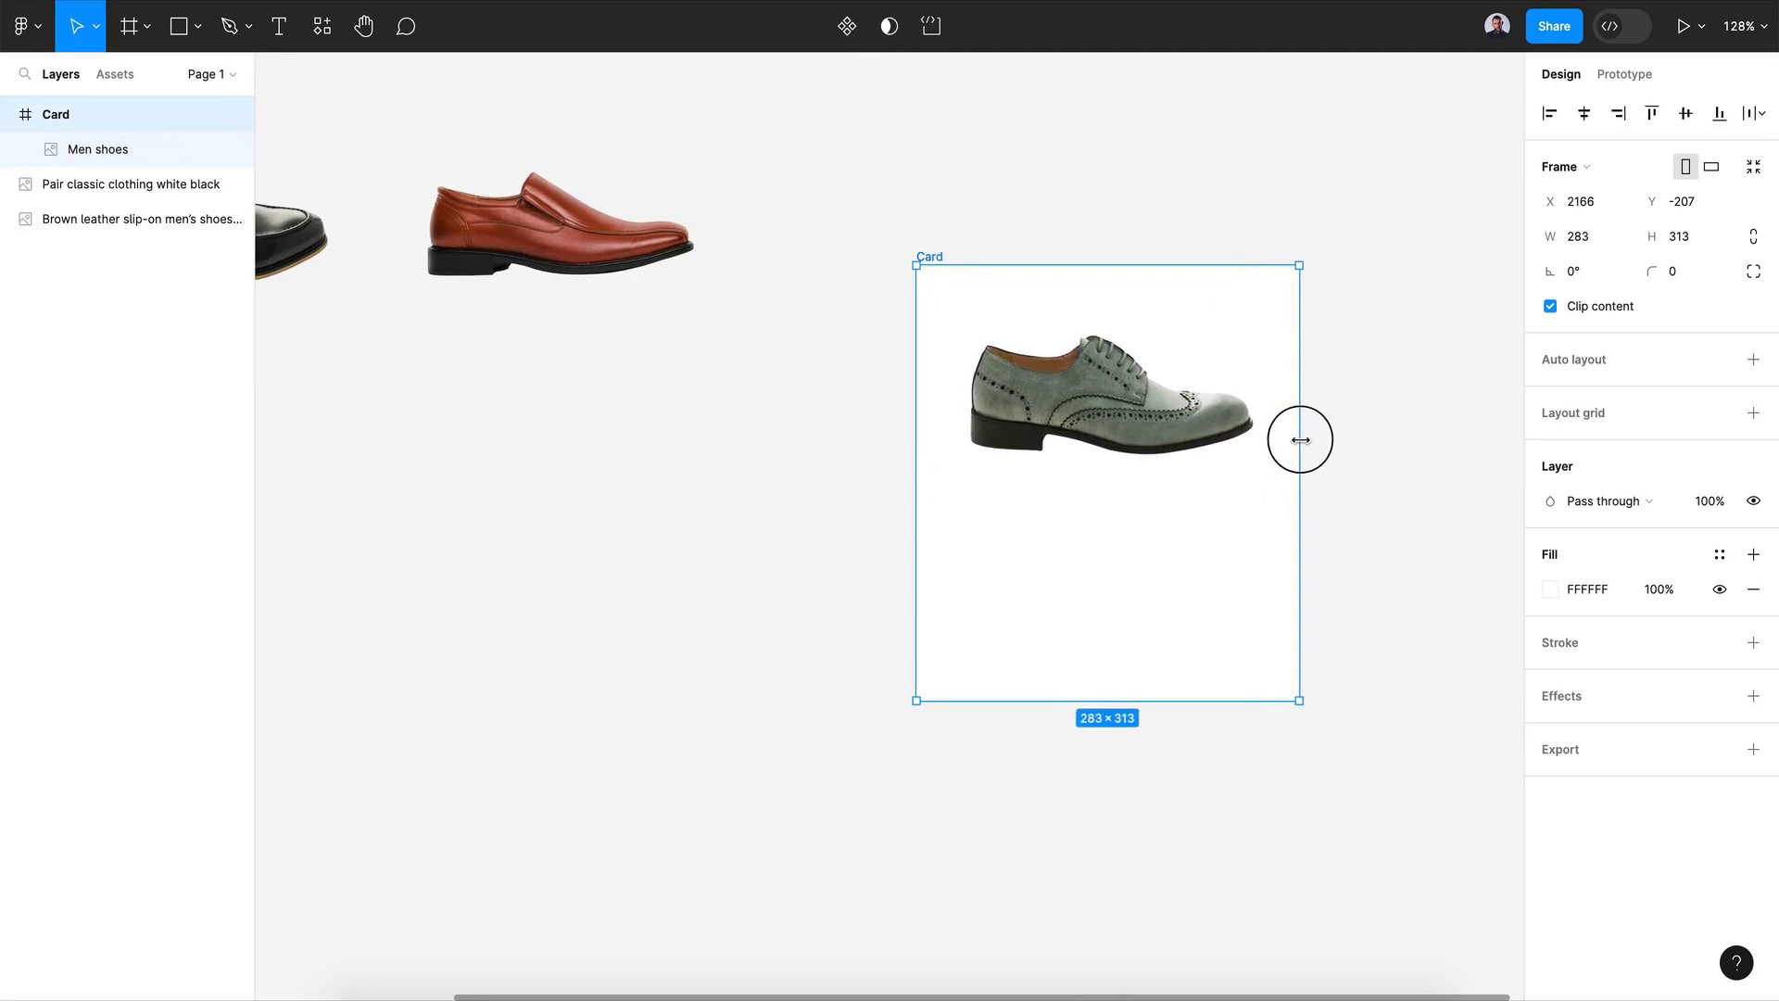
Step: Add a centred, Bold, size 20 'Oxford Shoe' title below the shoe
{"action": "key", "text": "t"}
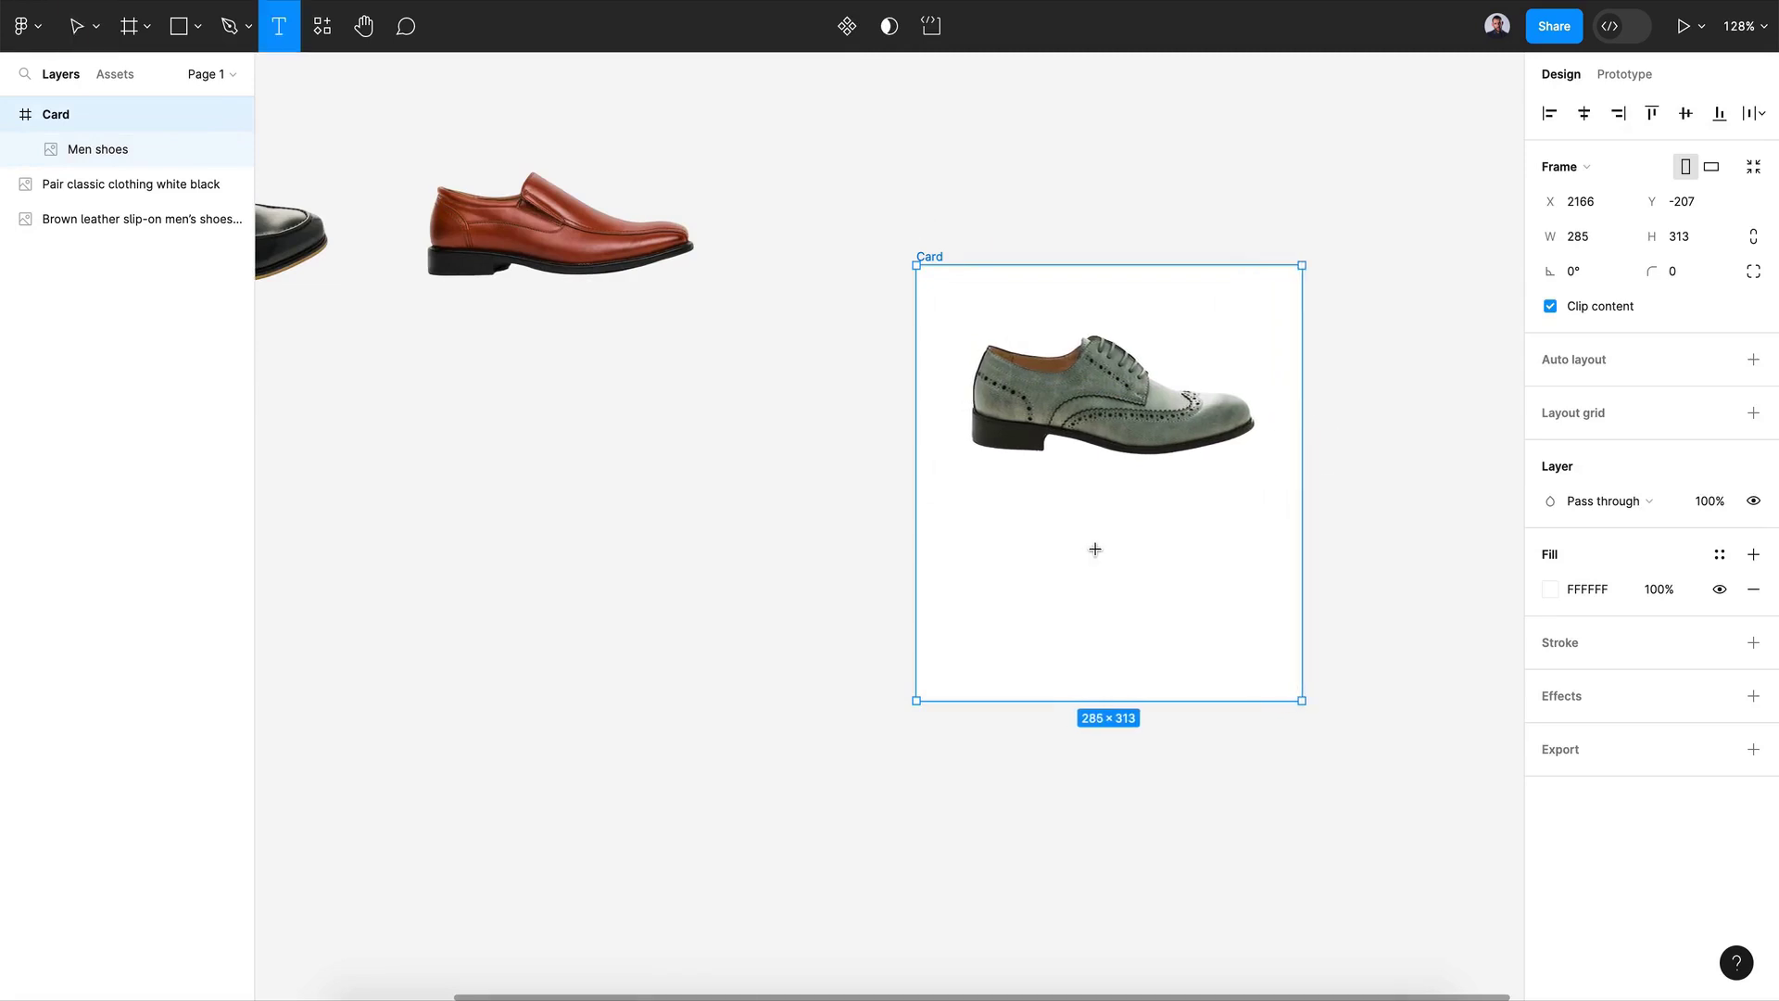
{"action": "left_click", "coordinate": [1098, 551]}
{"action": "type", "text": "O"}
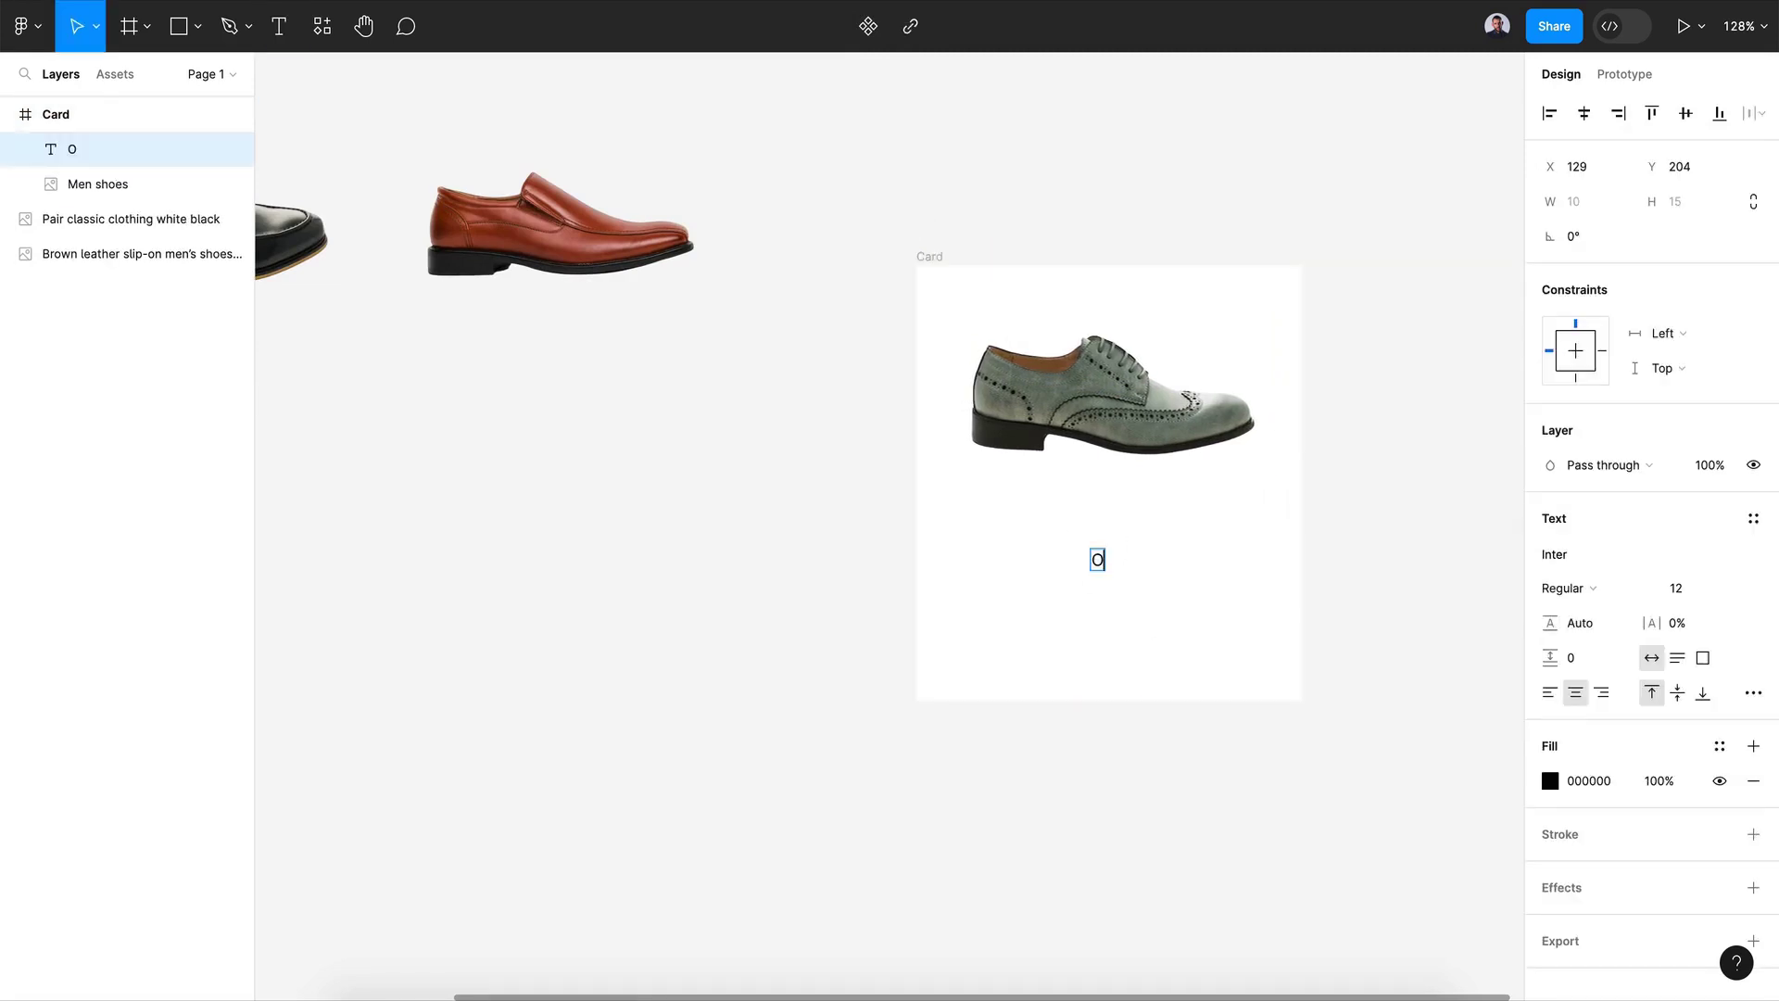
{"action": "type", "text": "xford Shoe"}
{"action": "left_click", "coordinate": [1723, 588]}
{"action": "left_click", "coordinate": [1707, 726]}
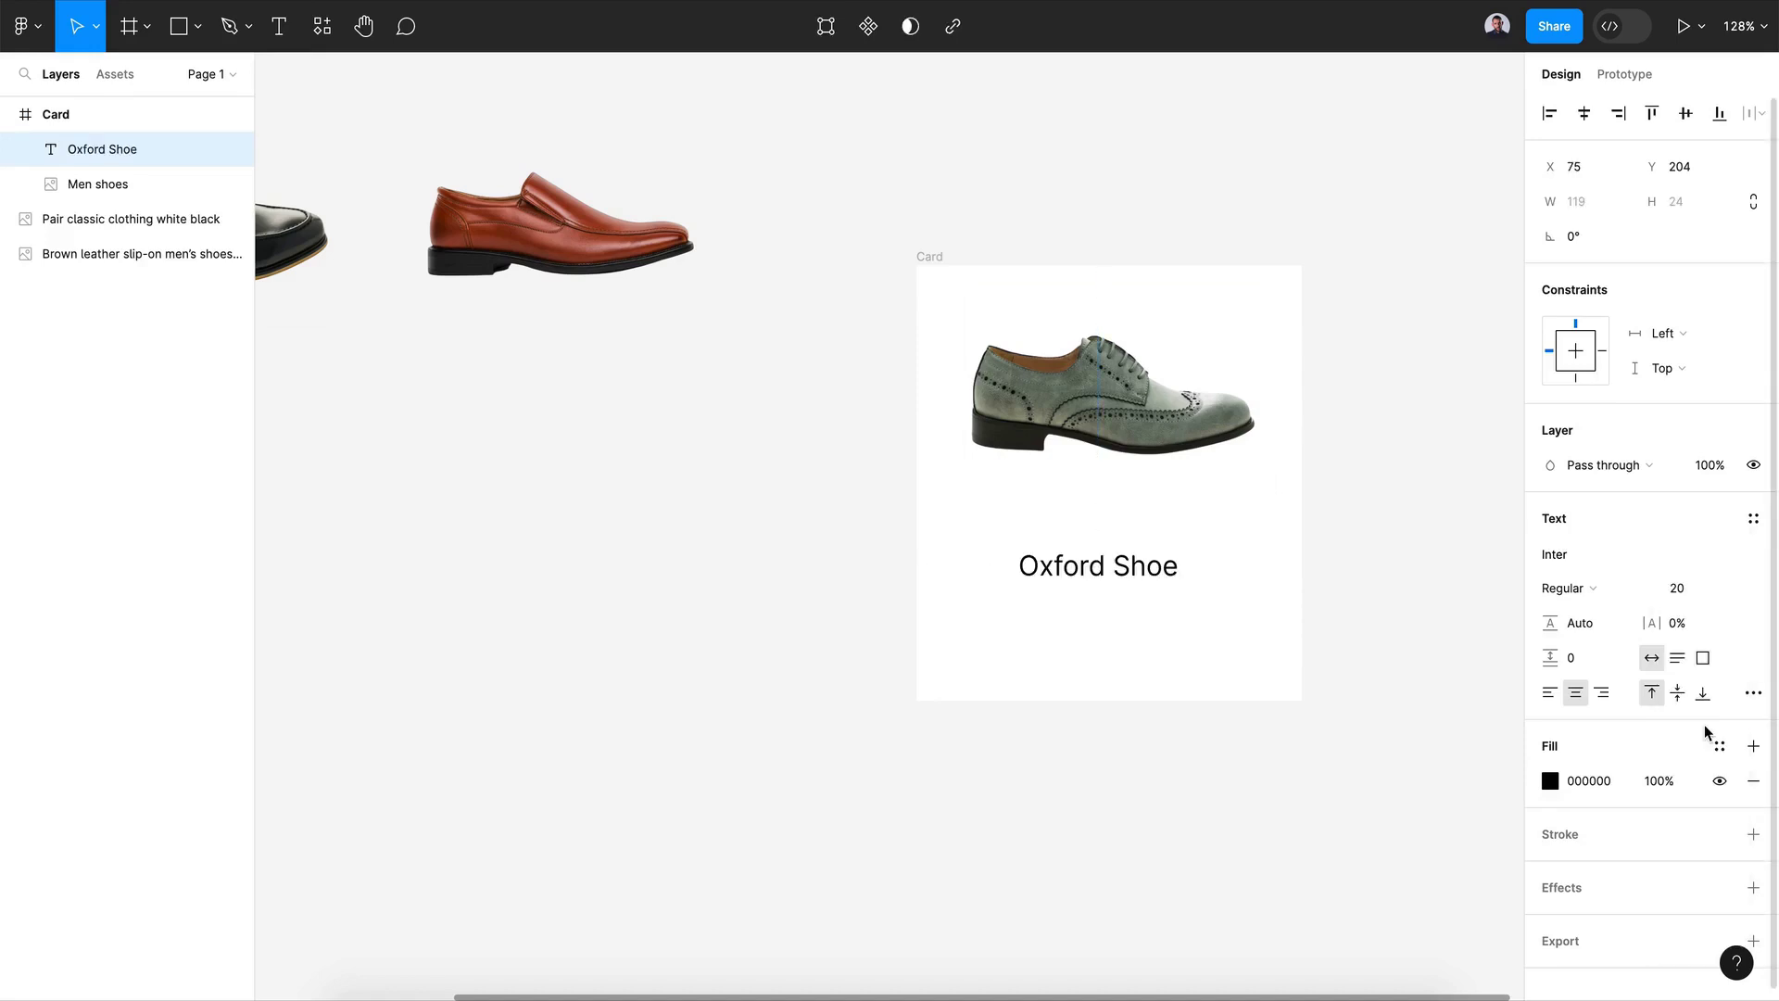
{"action": "left_click", "coordinate": [1609, 589]}
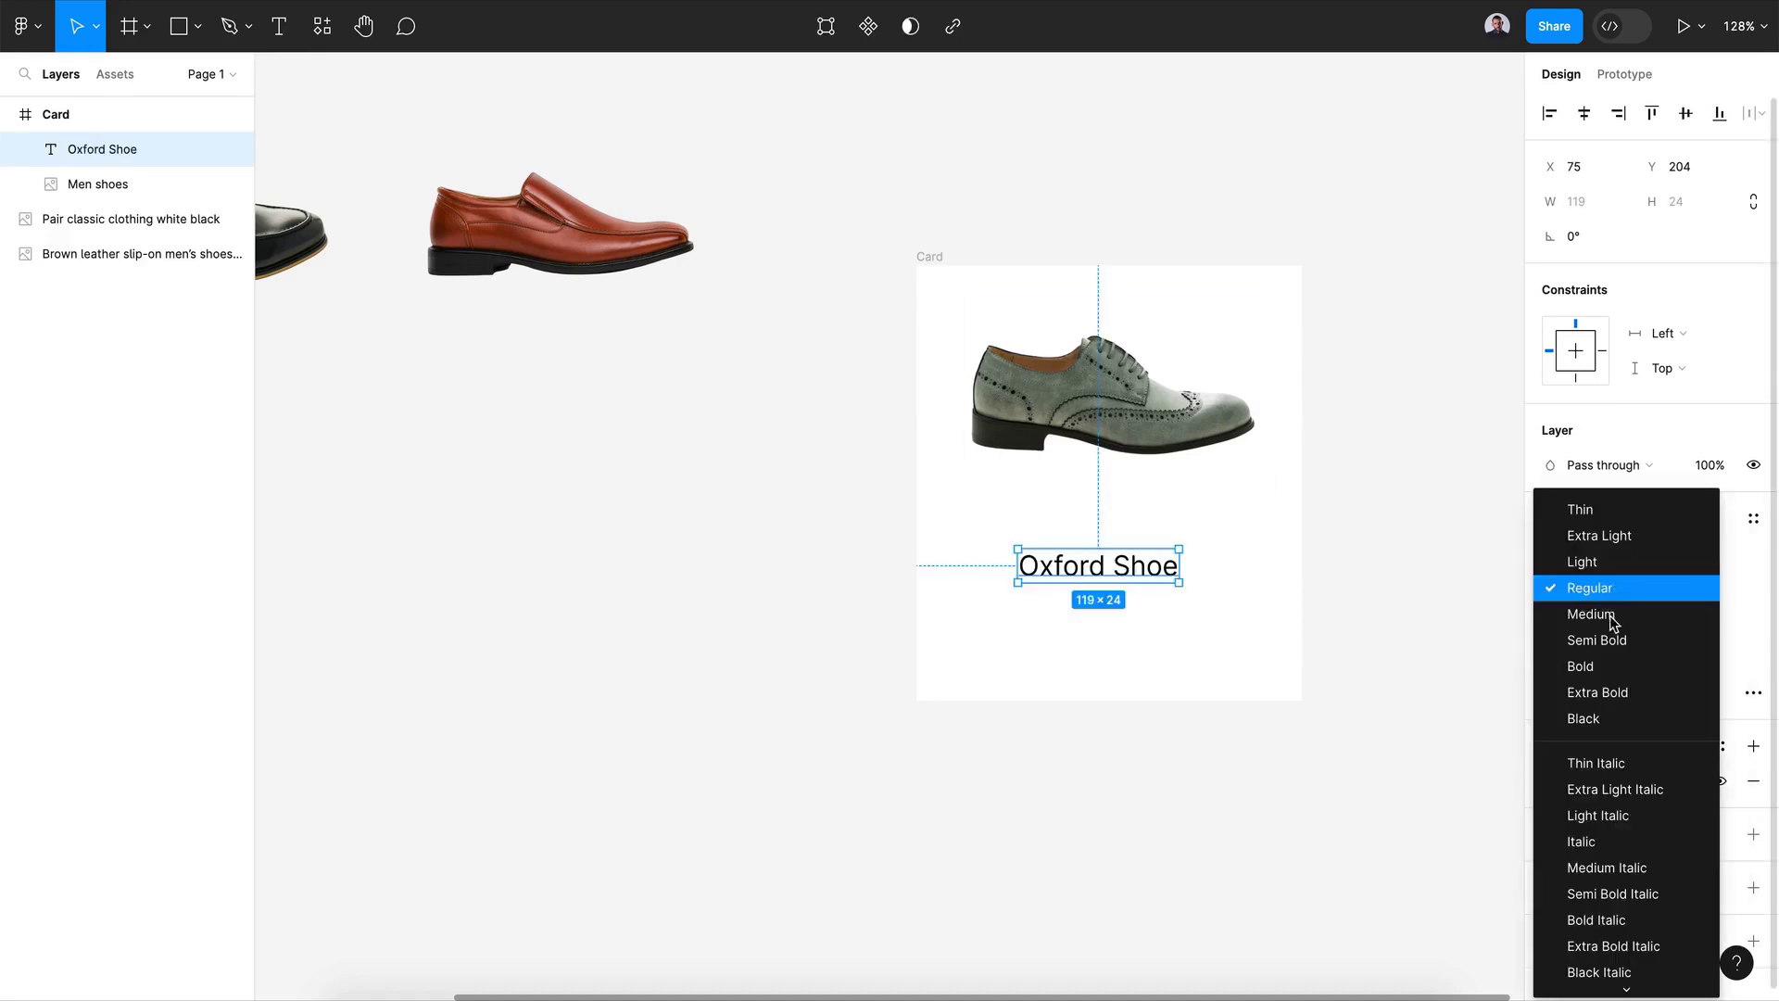
{"action": "left_click", "coordinate": [1589, 661]}
{"action": "left_click", "coordinate": [1582, 113]}
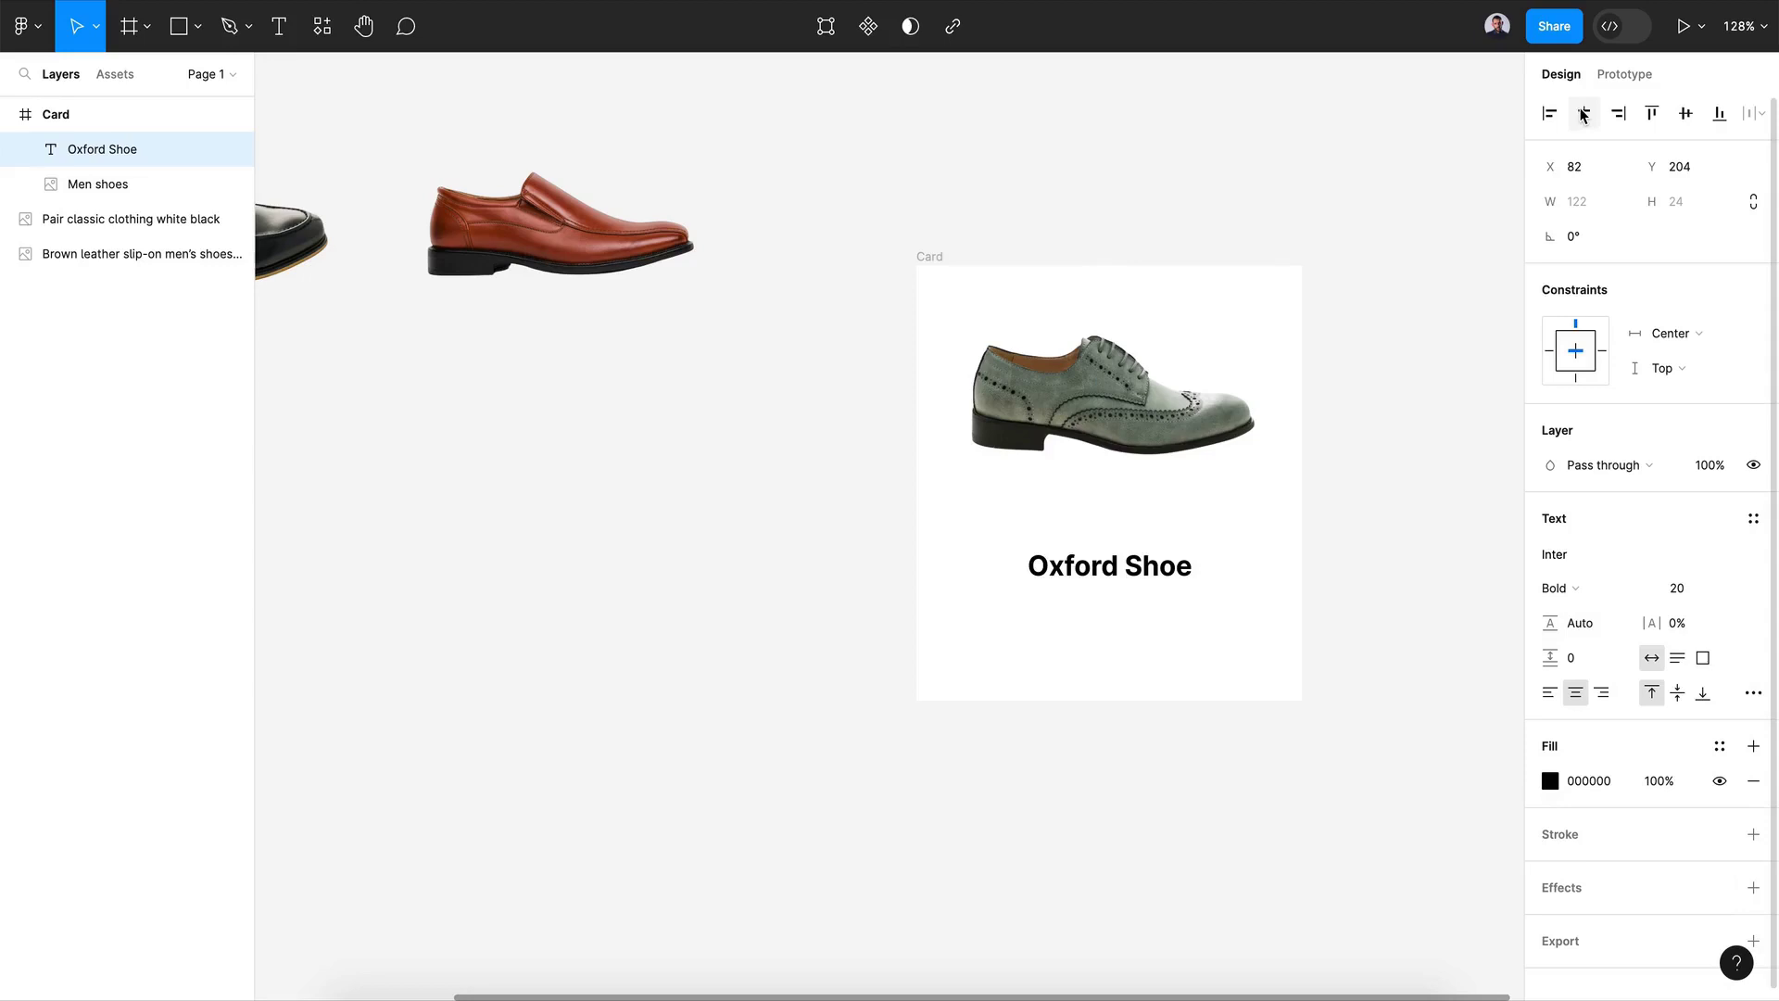
Step: Duplicate the title into a centred '$99' price, Regular 16, coloured DD2525
{"action": "key", "text": "ctrl+d"}
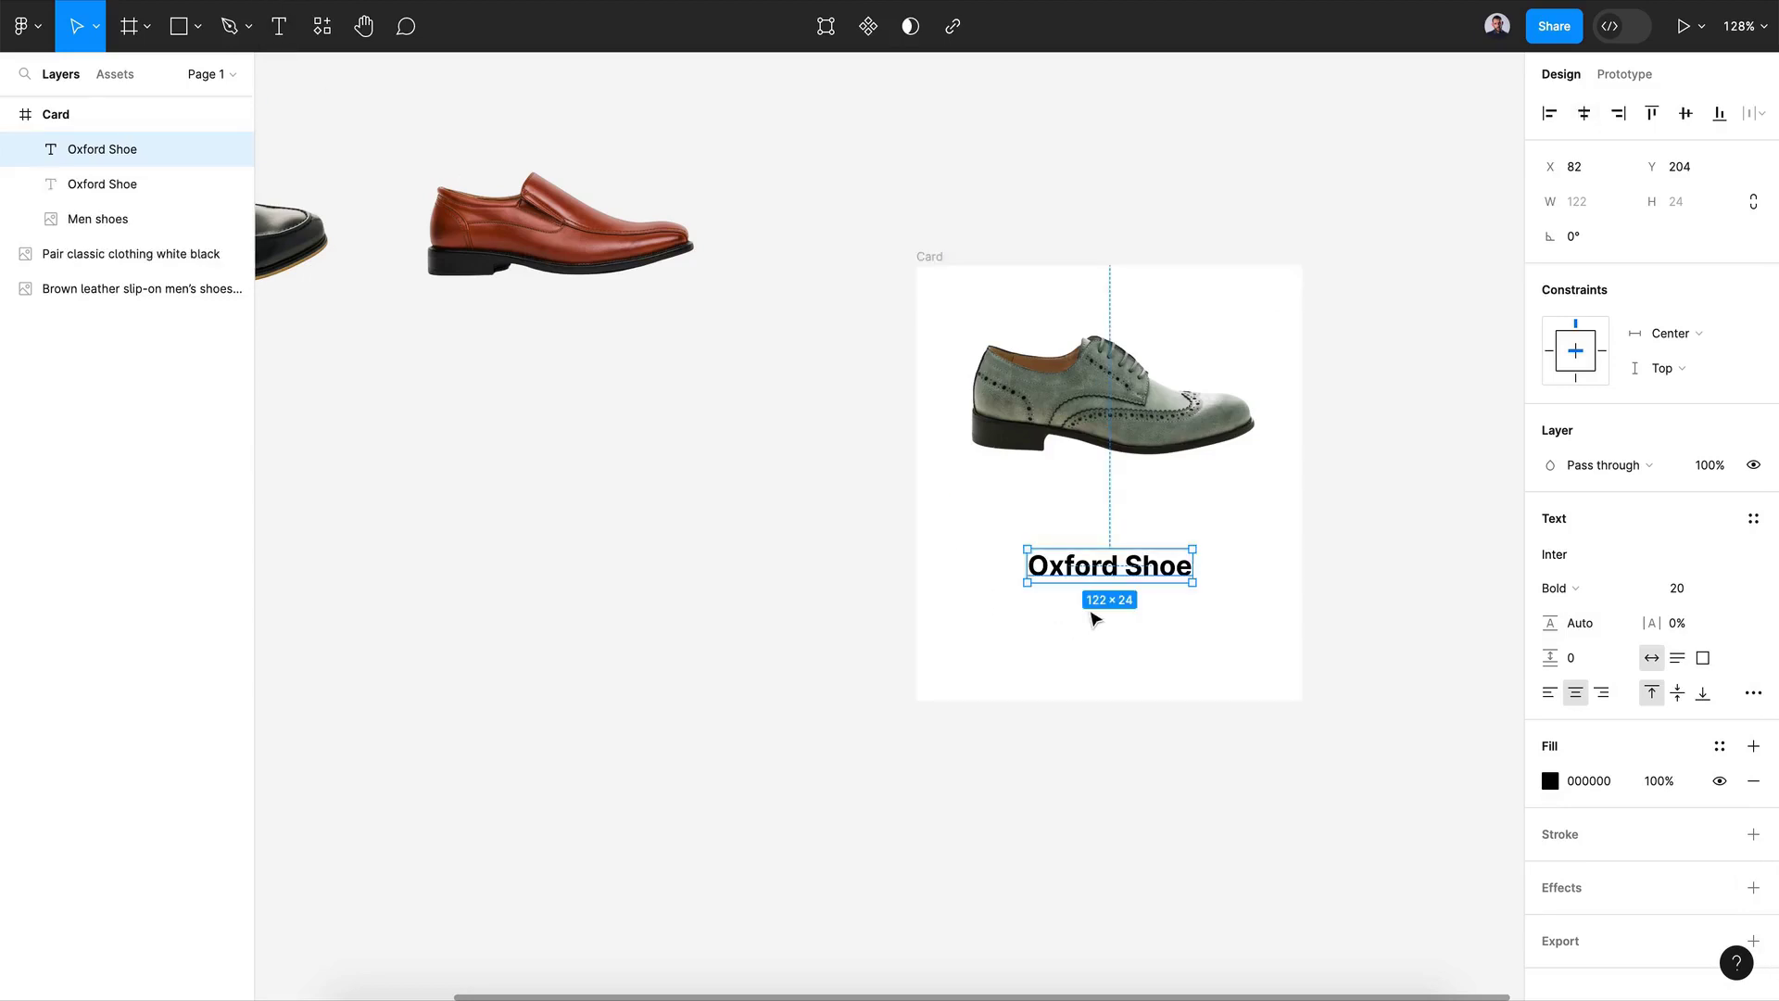
{"action": "left_click_drag", "start_coordinate": [1097, 563], "coordinate": [1102, 615]}
{"action": "double_click", "coordinate": [1103, 615]}
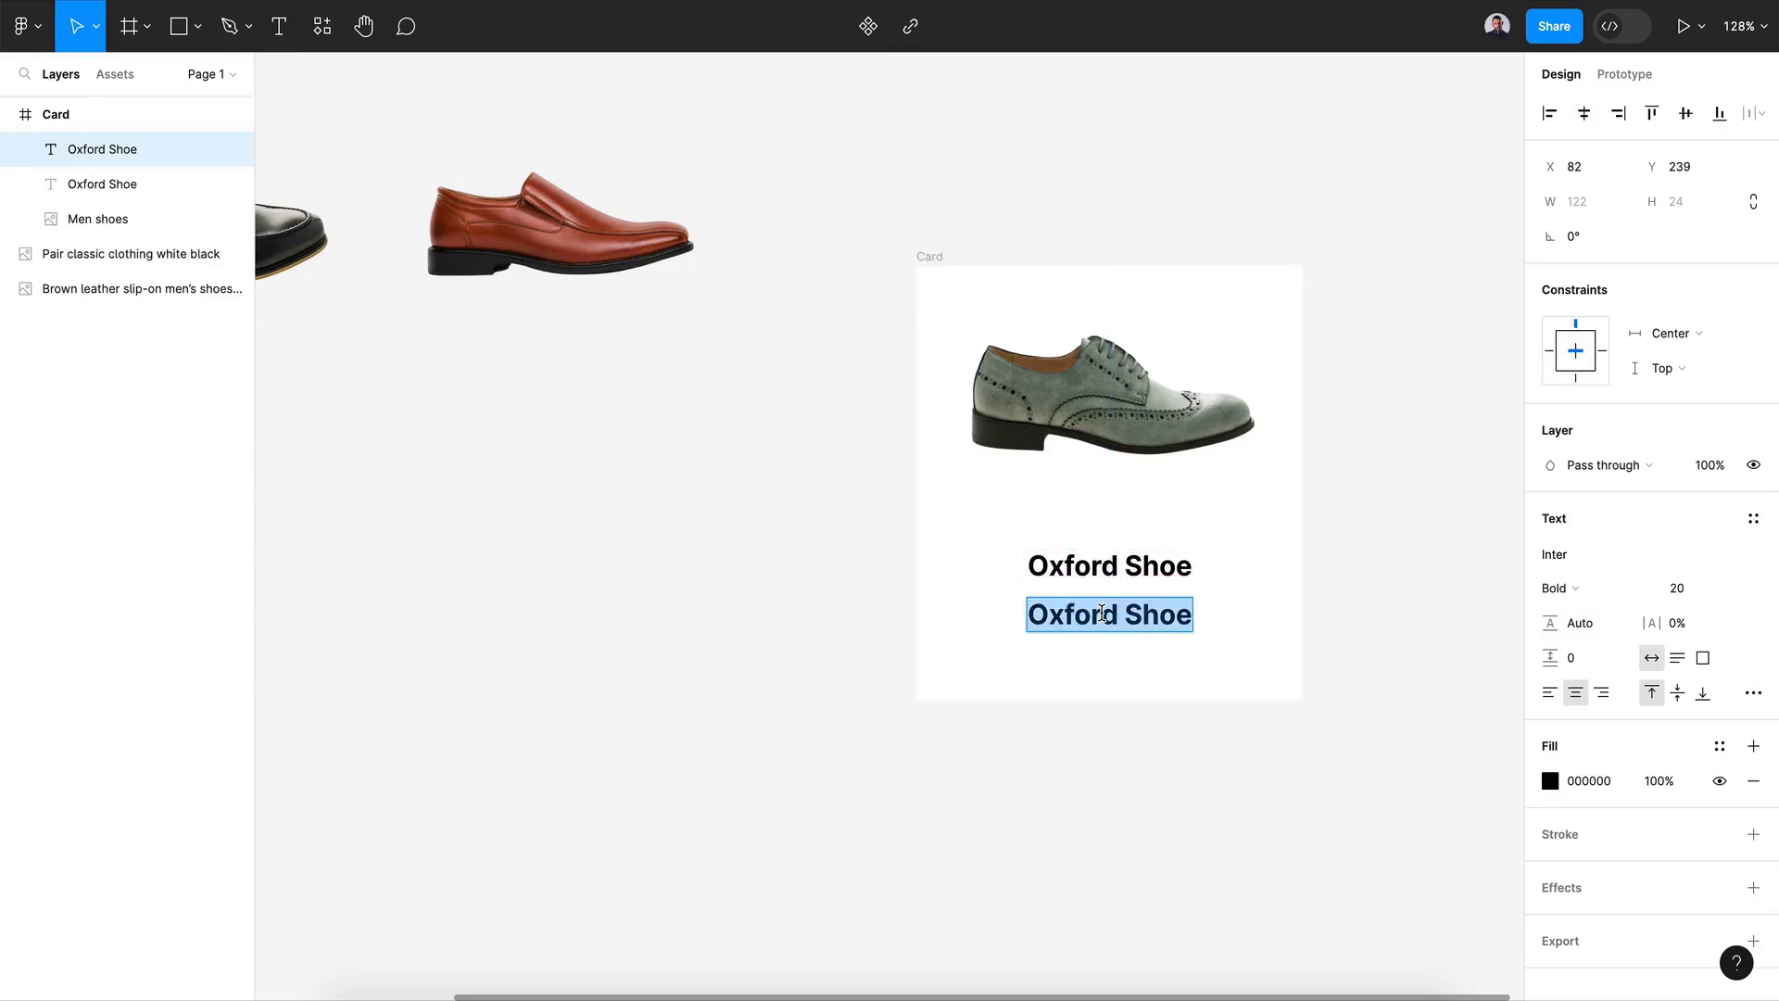
{"action": "type", "text": "$9"}
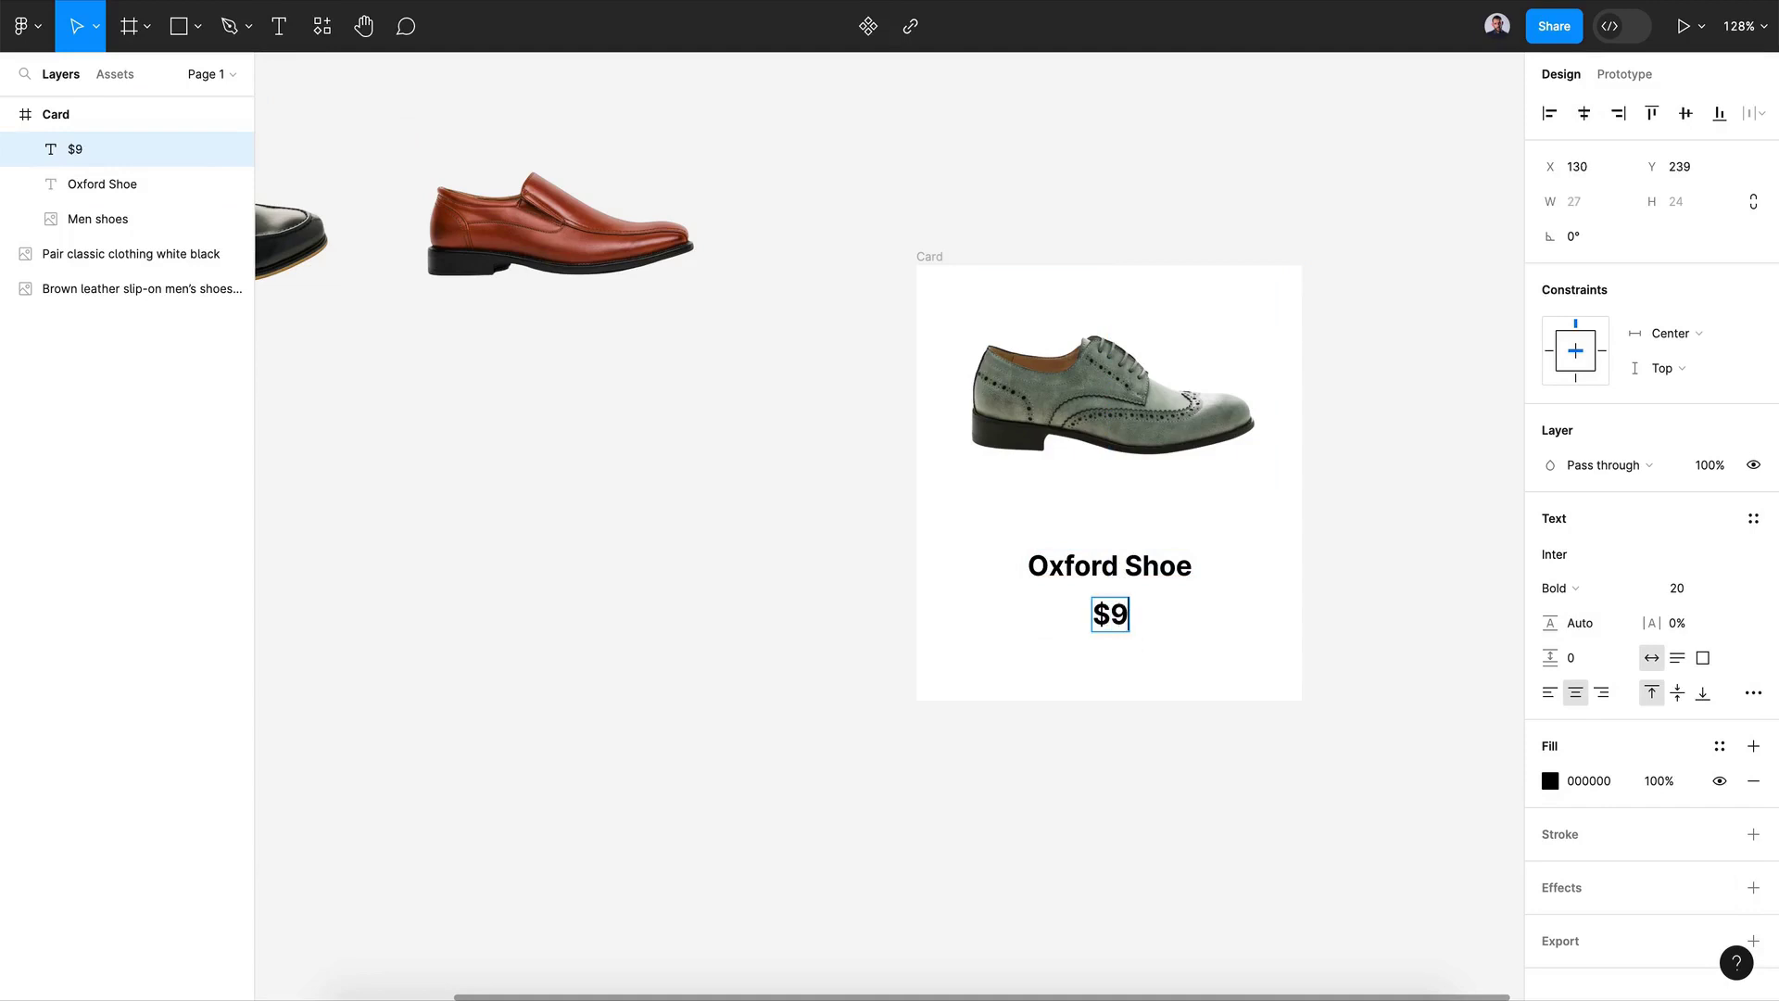
{"action": "type", "text": "9"}
{"action": "key", "text": "Escape"}
{"action": "key", "text": "ctrl+b"}
{"action": "left_click", "coordinate": [1737, 595]}
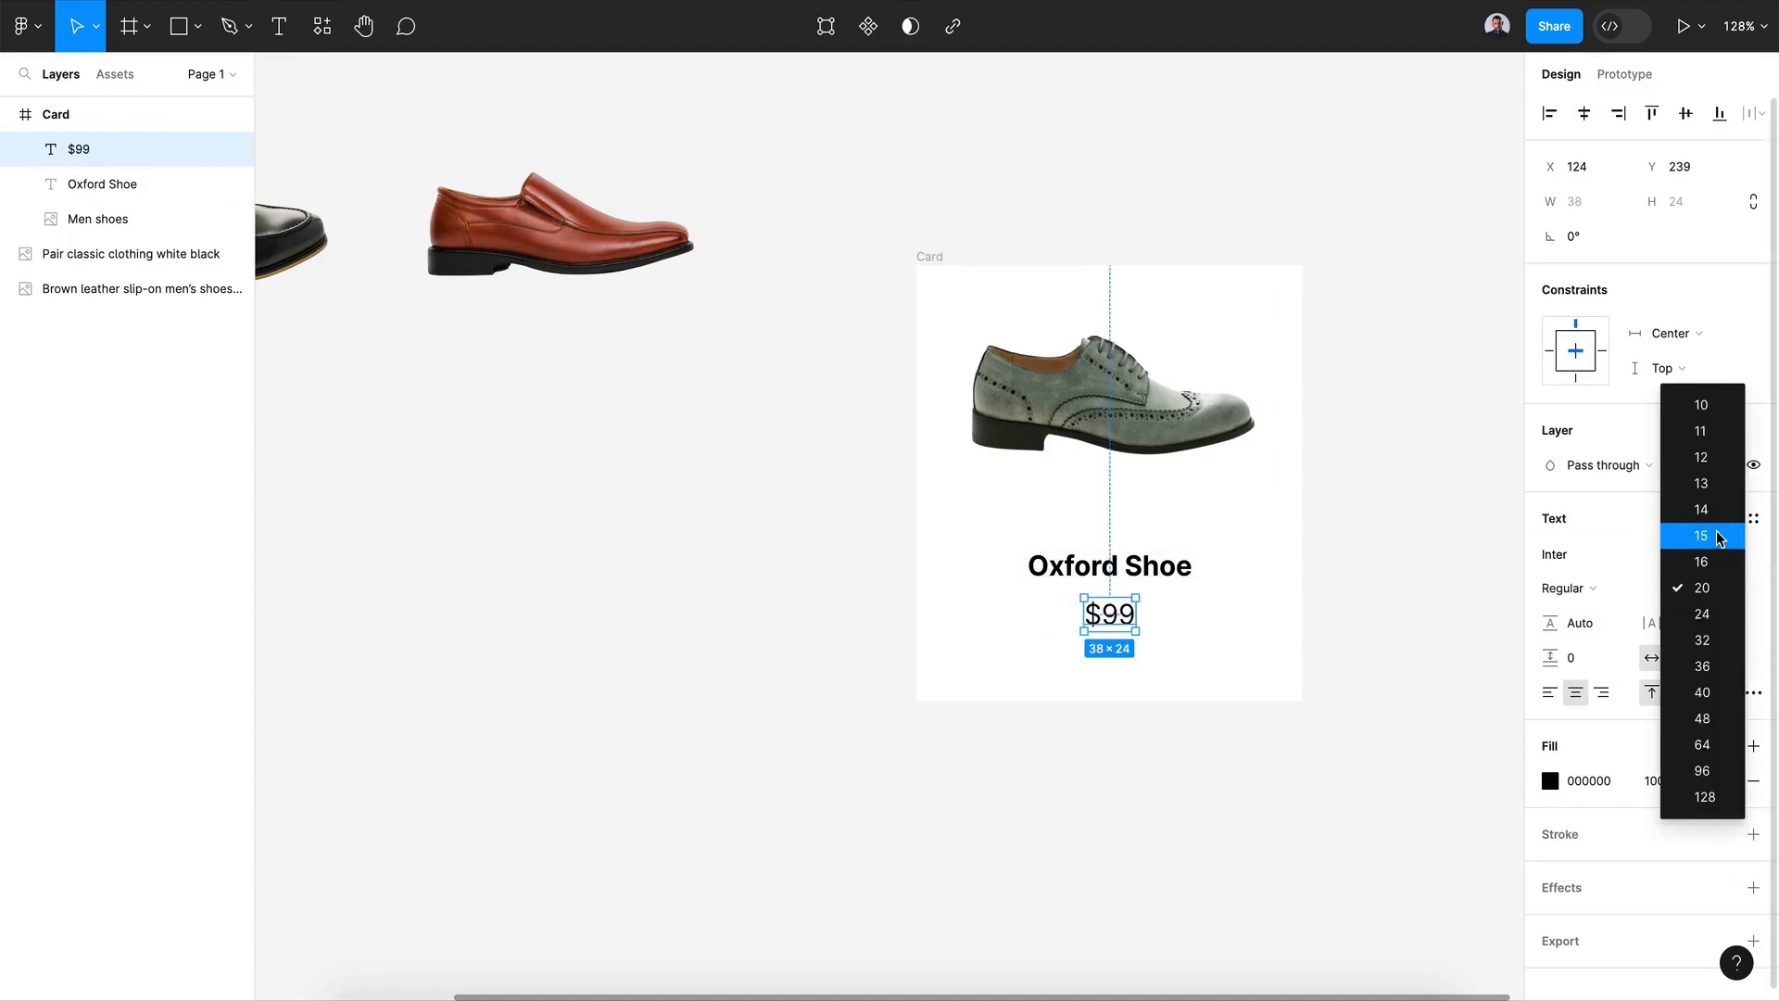
{"action": "left_click", "coordinate": [1715, 560]}
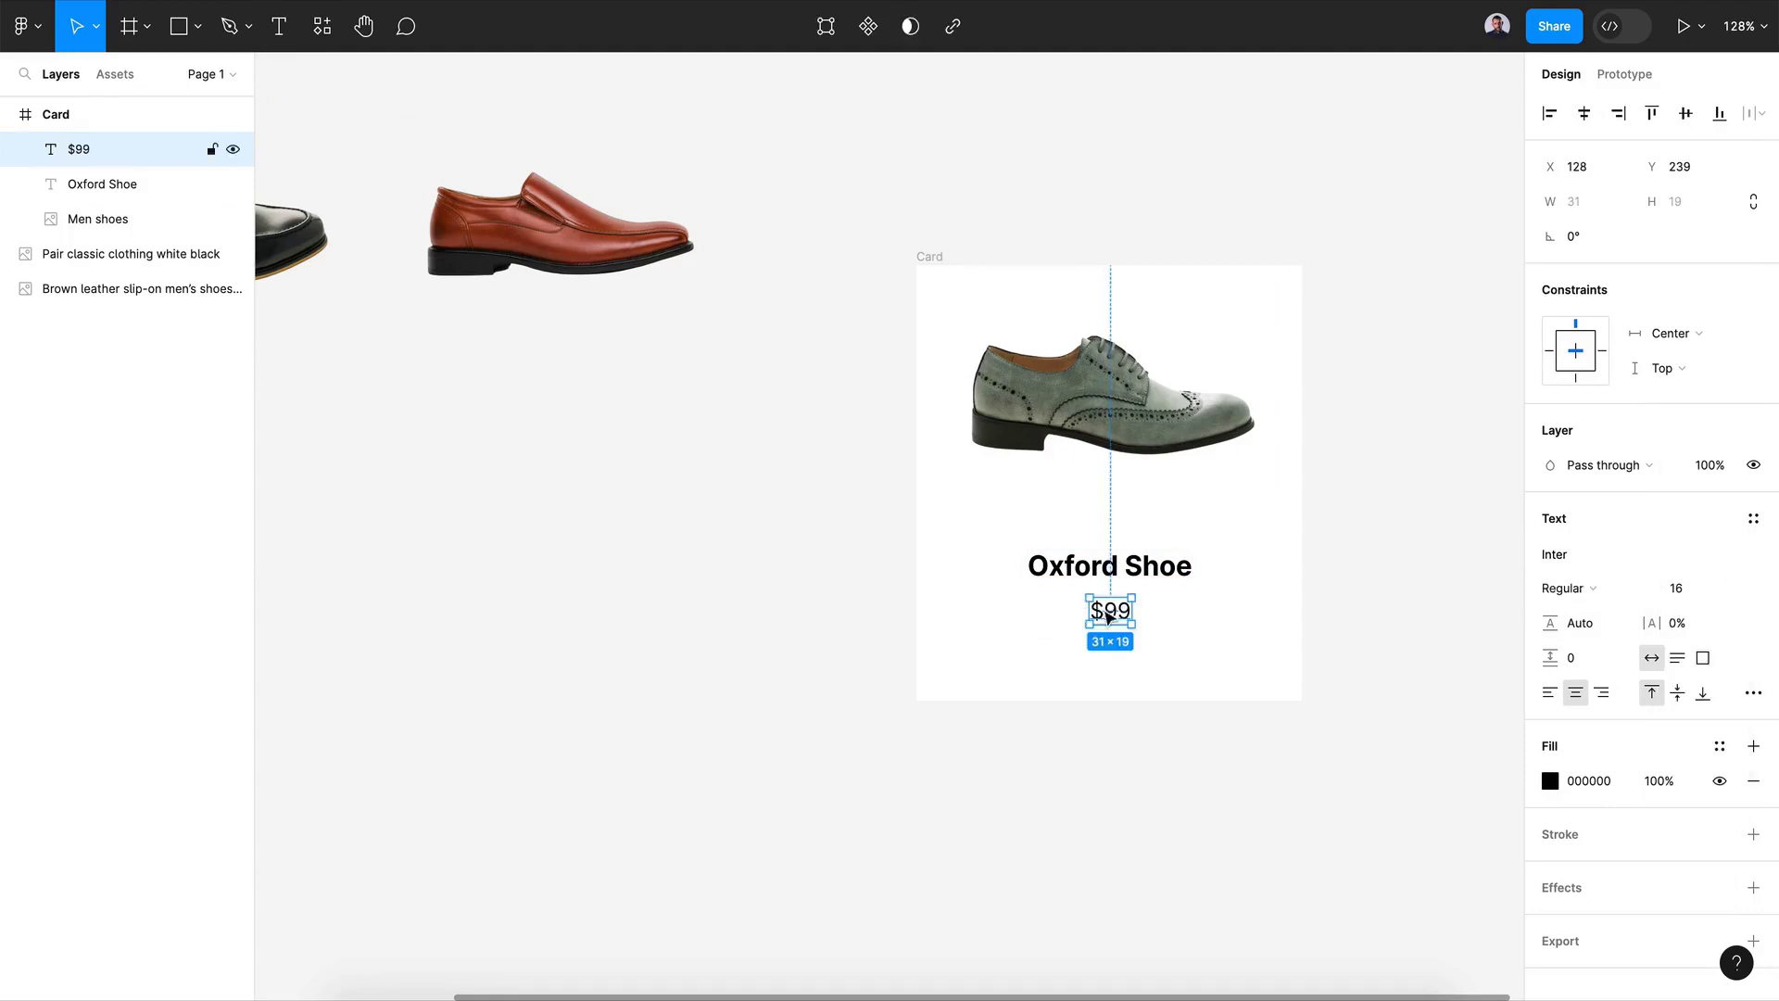
{"action": "left_click", "coordinate": [1583, 113]}
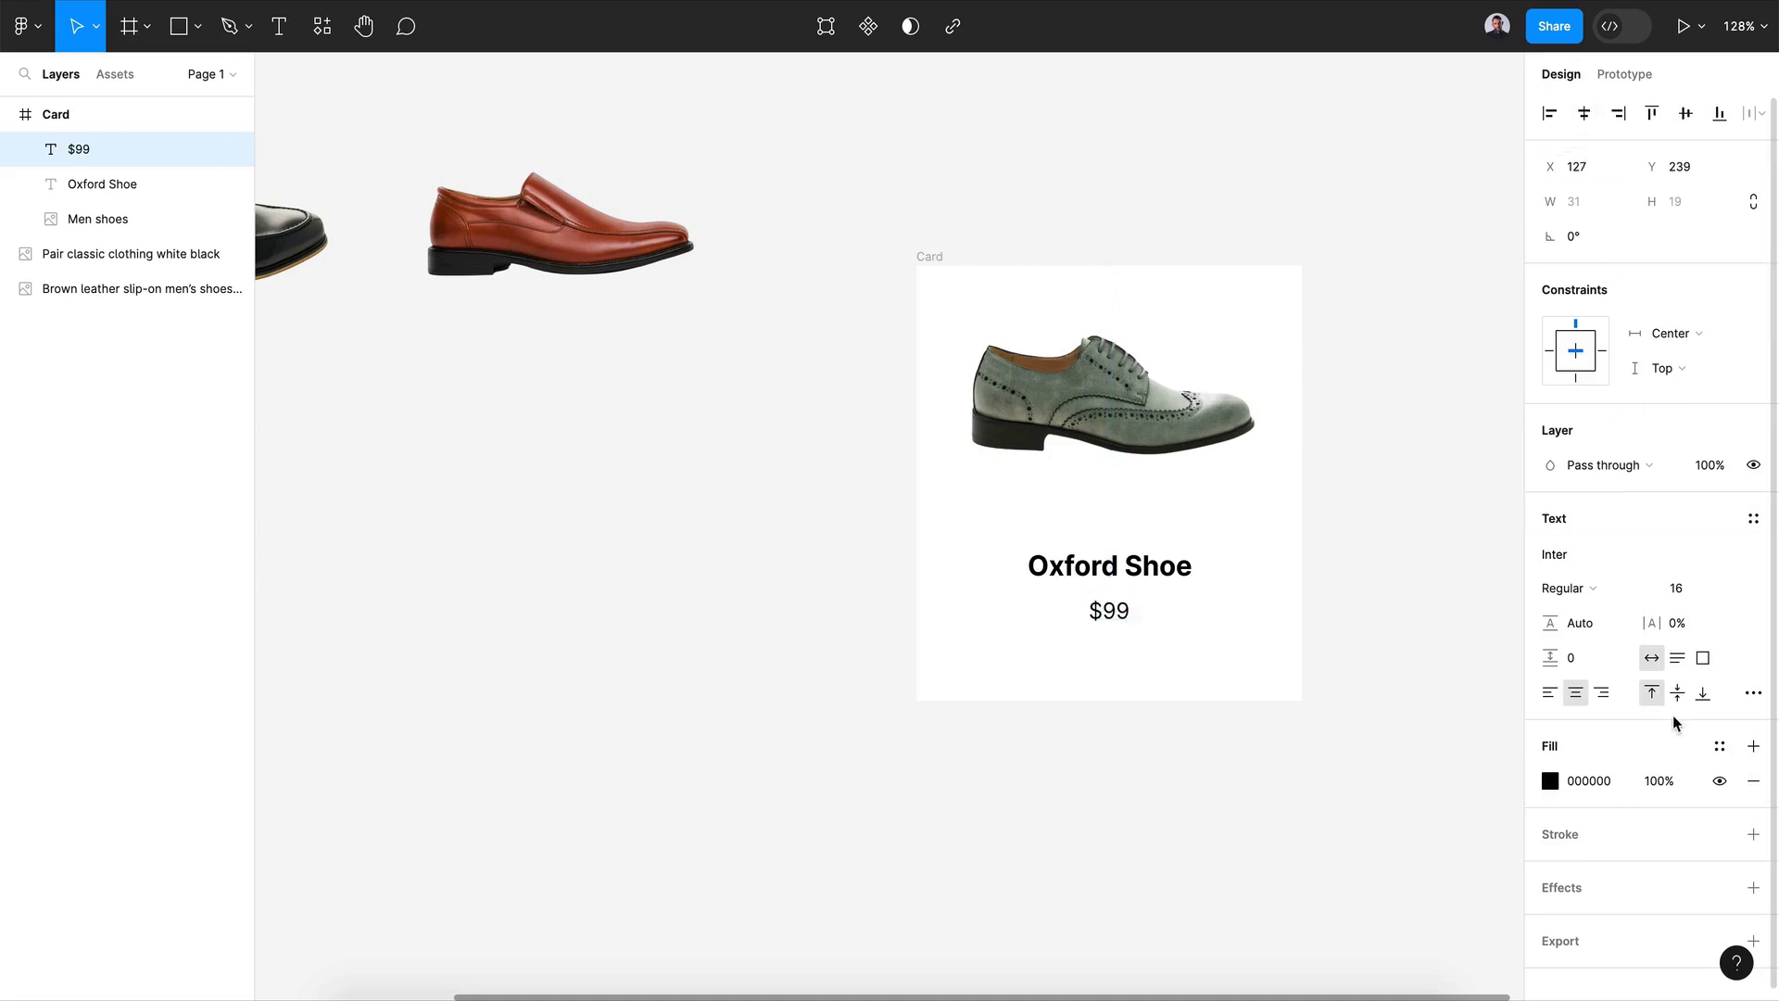
{"action": "left_click", "coordinate": [1551, 781]}
{"action": "left_click_drag", "start_coordinate": [1386, 644], "coordinate": [1483, 479]}
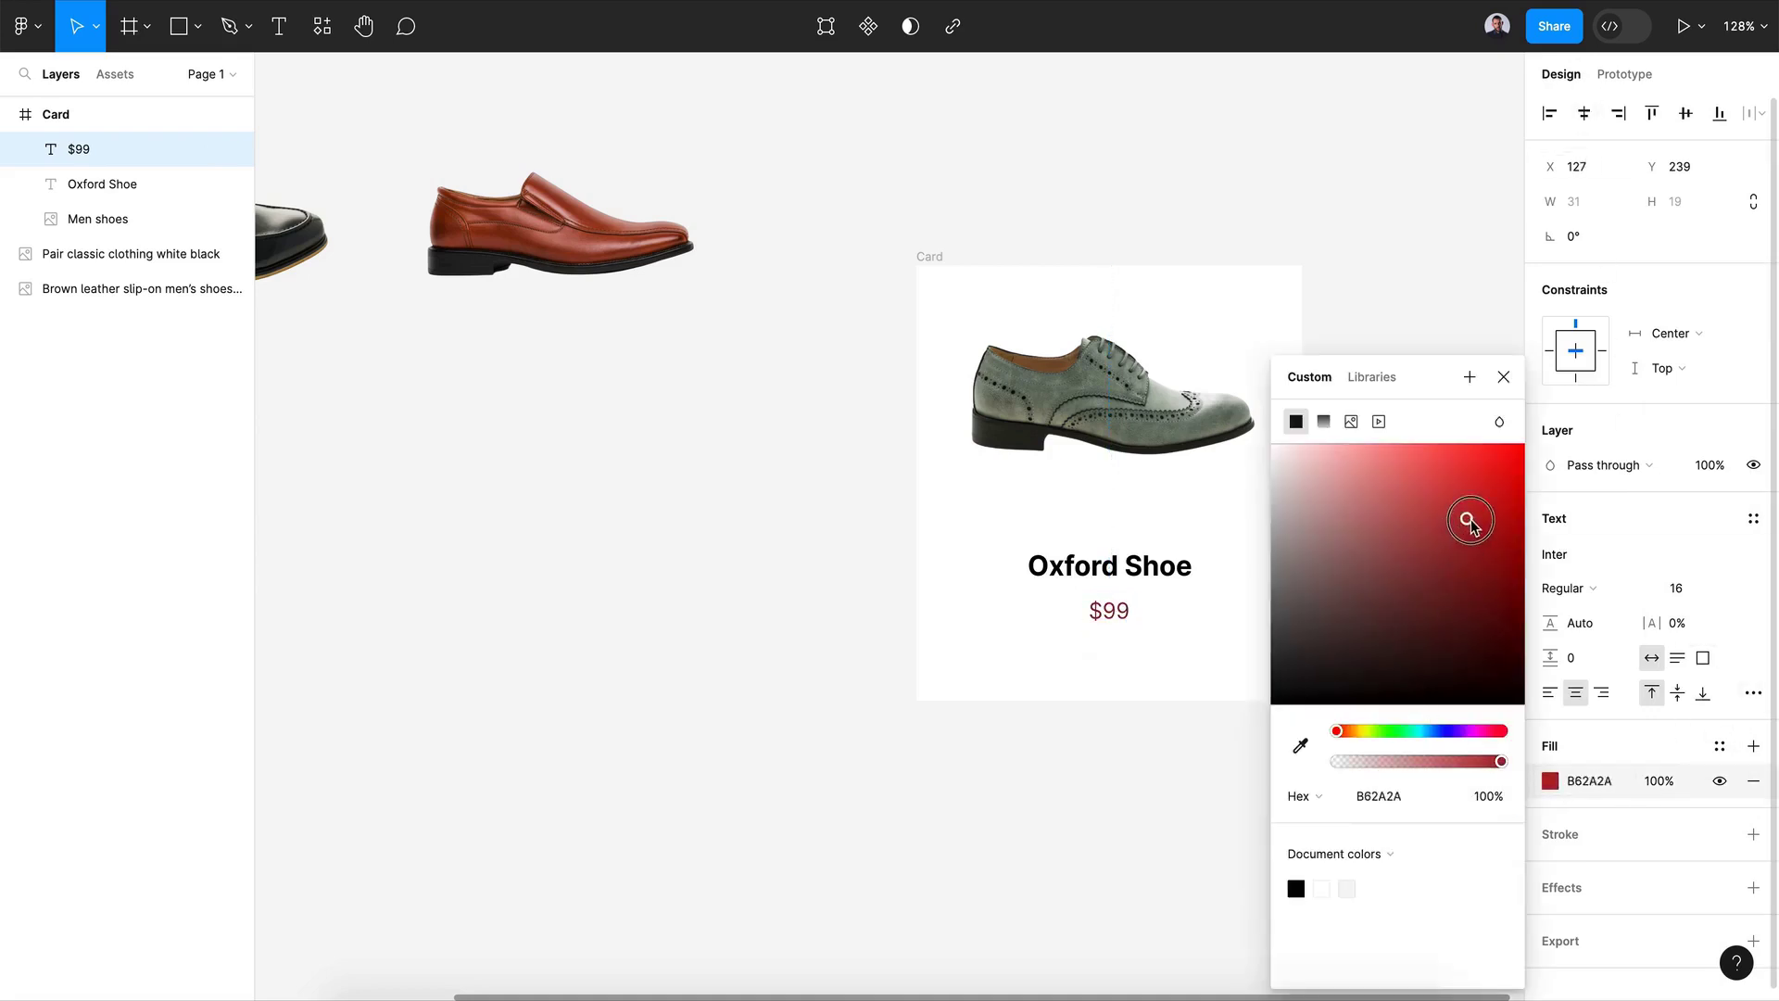
{"action": "left_click", "coordinate": [1502, 377]}
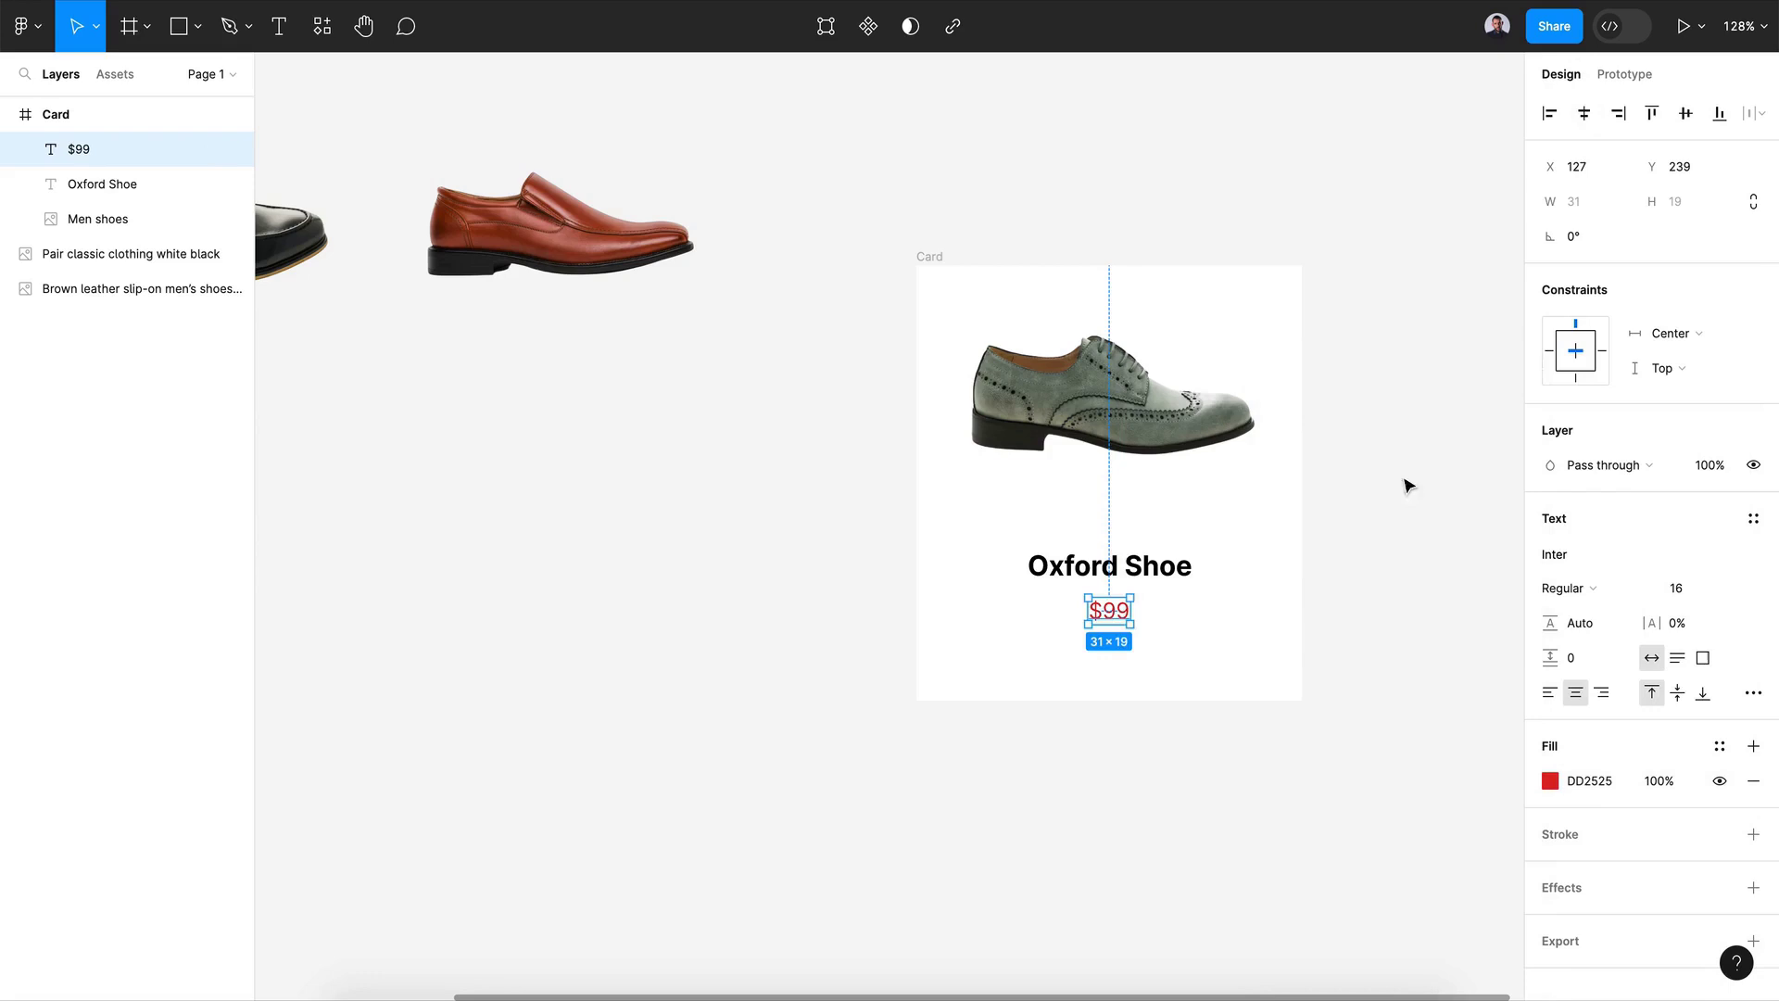
Step: Draw a 38-high bar frame along the card bottom with fill #222222
{"action": "left_click", "coordinate": [1200, 767]}
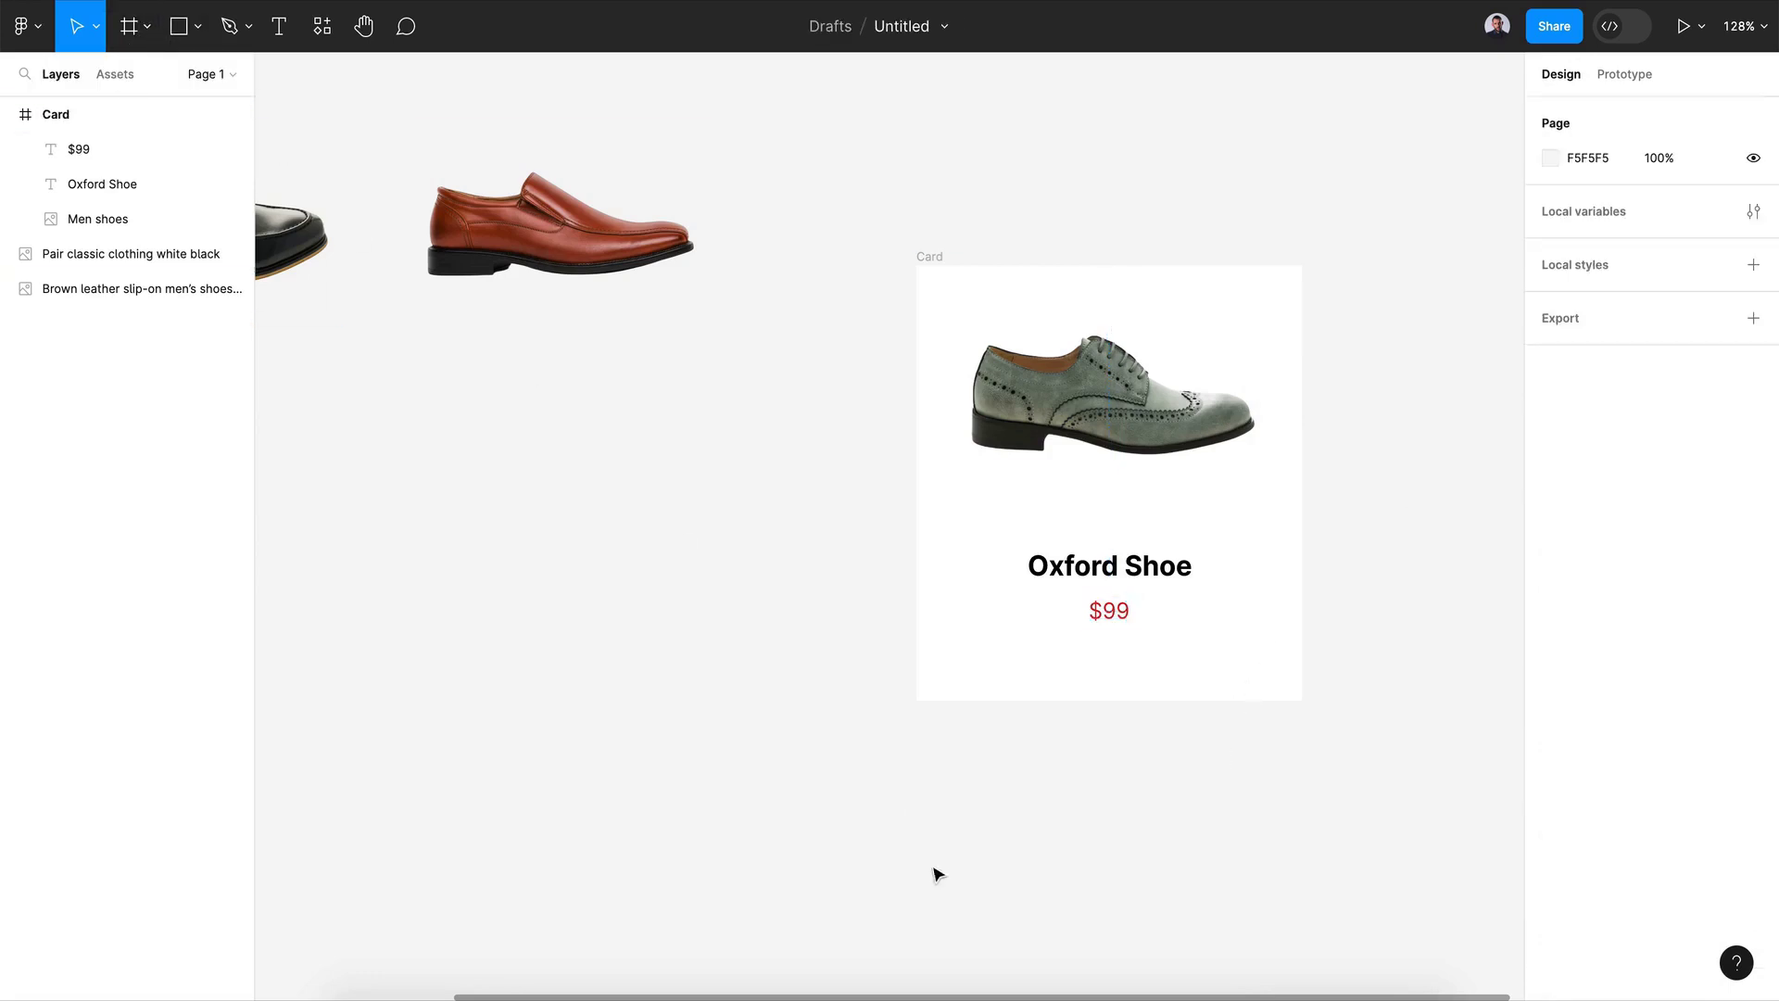
{"action": "left_click", "coordinate": [130, 26]}
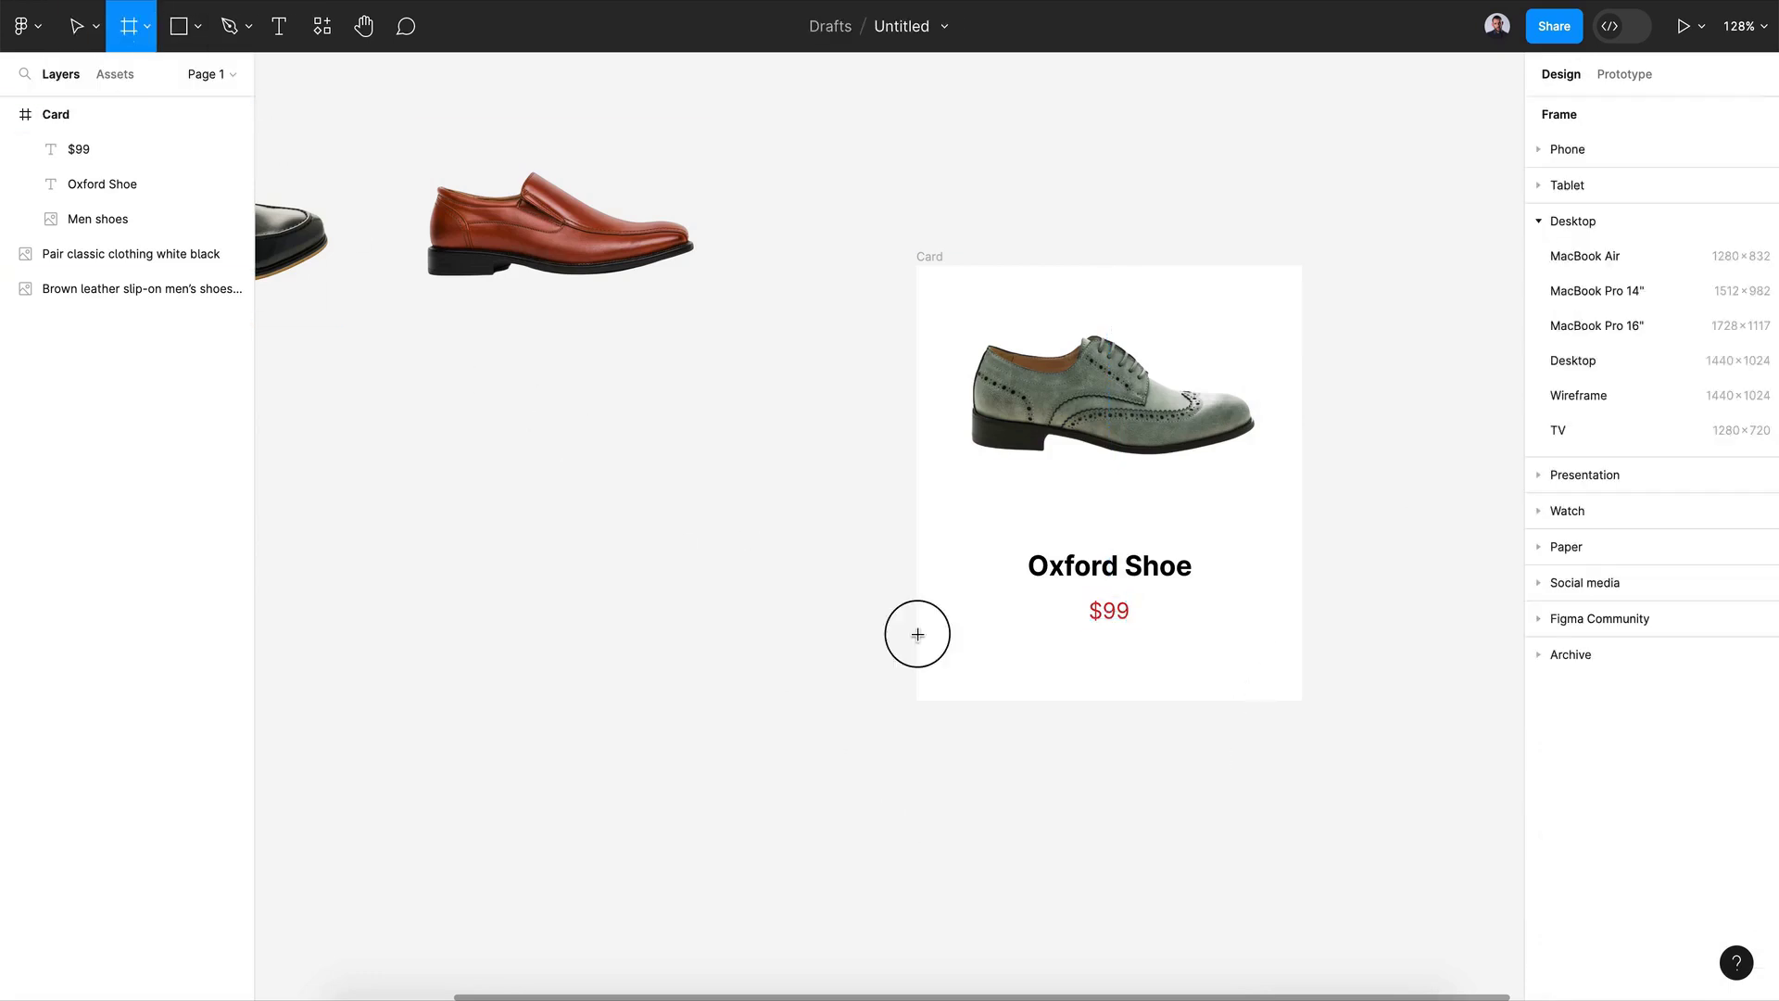
{"action": "left_click_drag", "start_coordinate": [915, 633], "coordinate": [1301, 702]}
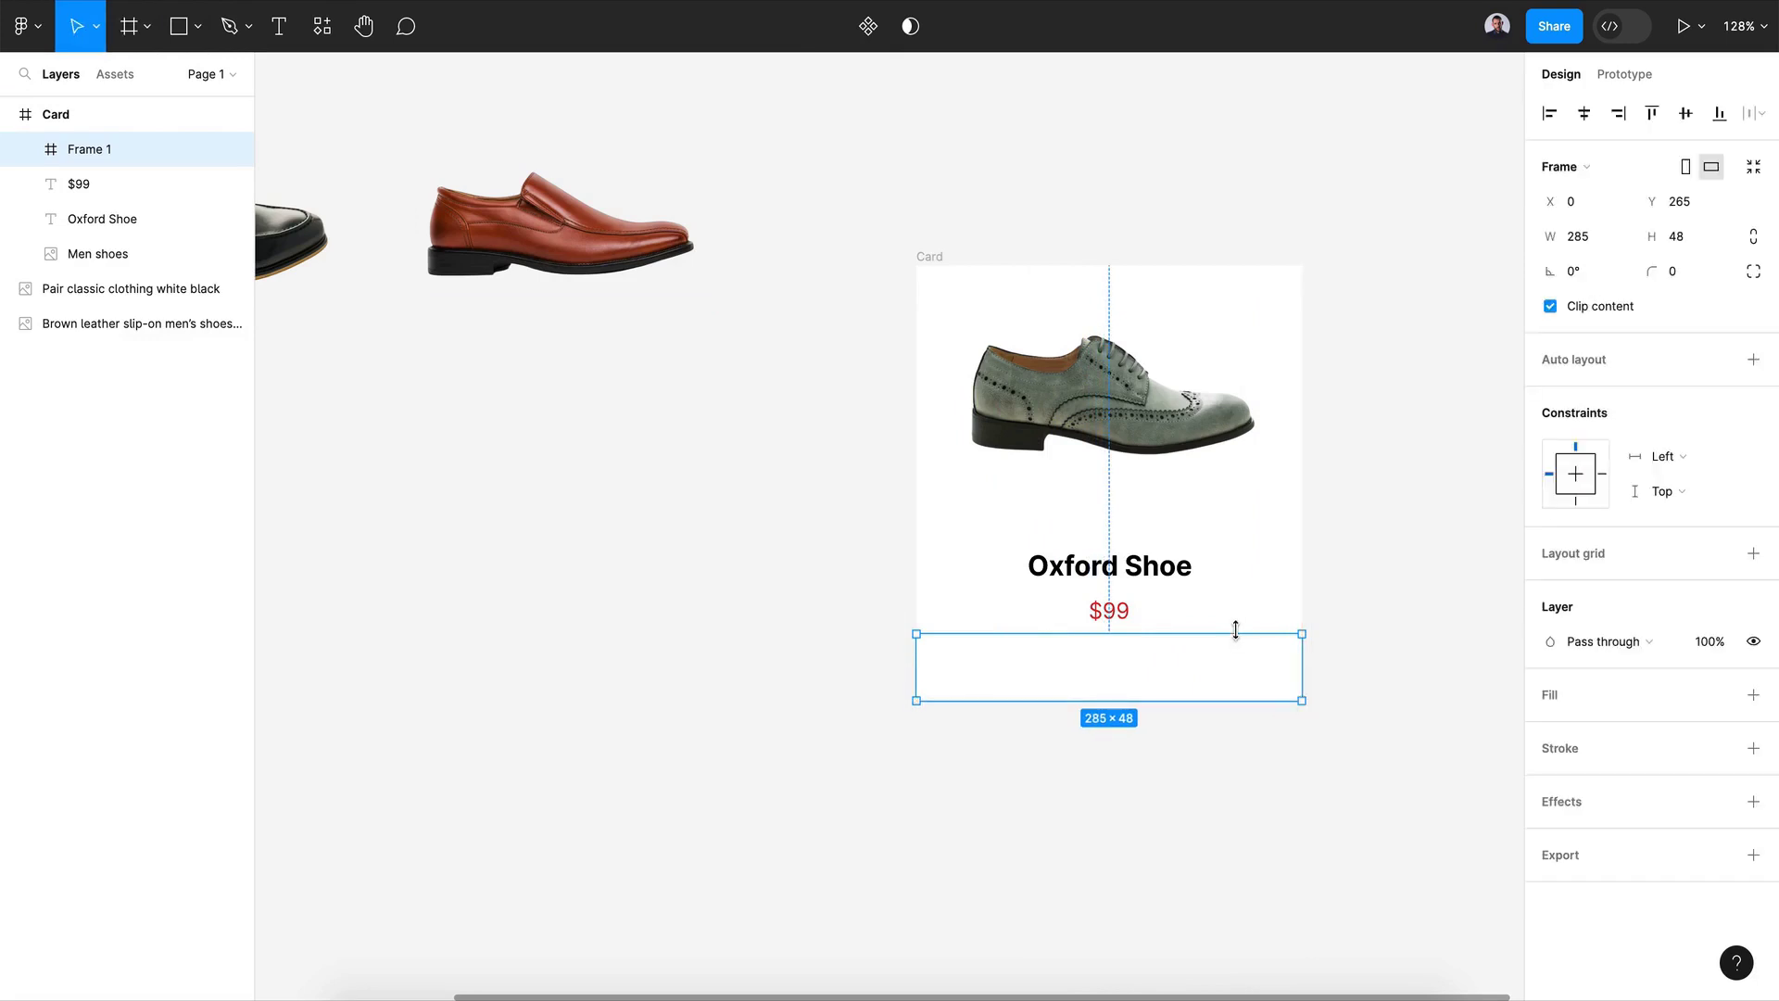
{"action": "left_click_drag", "start_coordinate": [1235, 638], "coordinate": [1234, 651]}
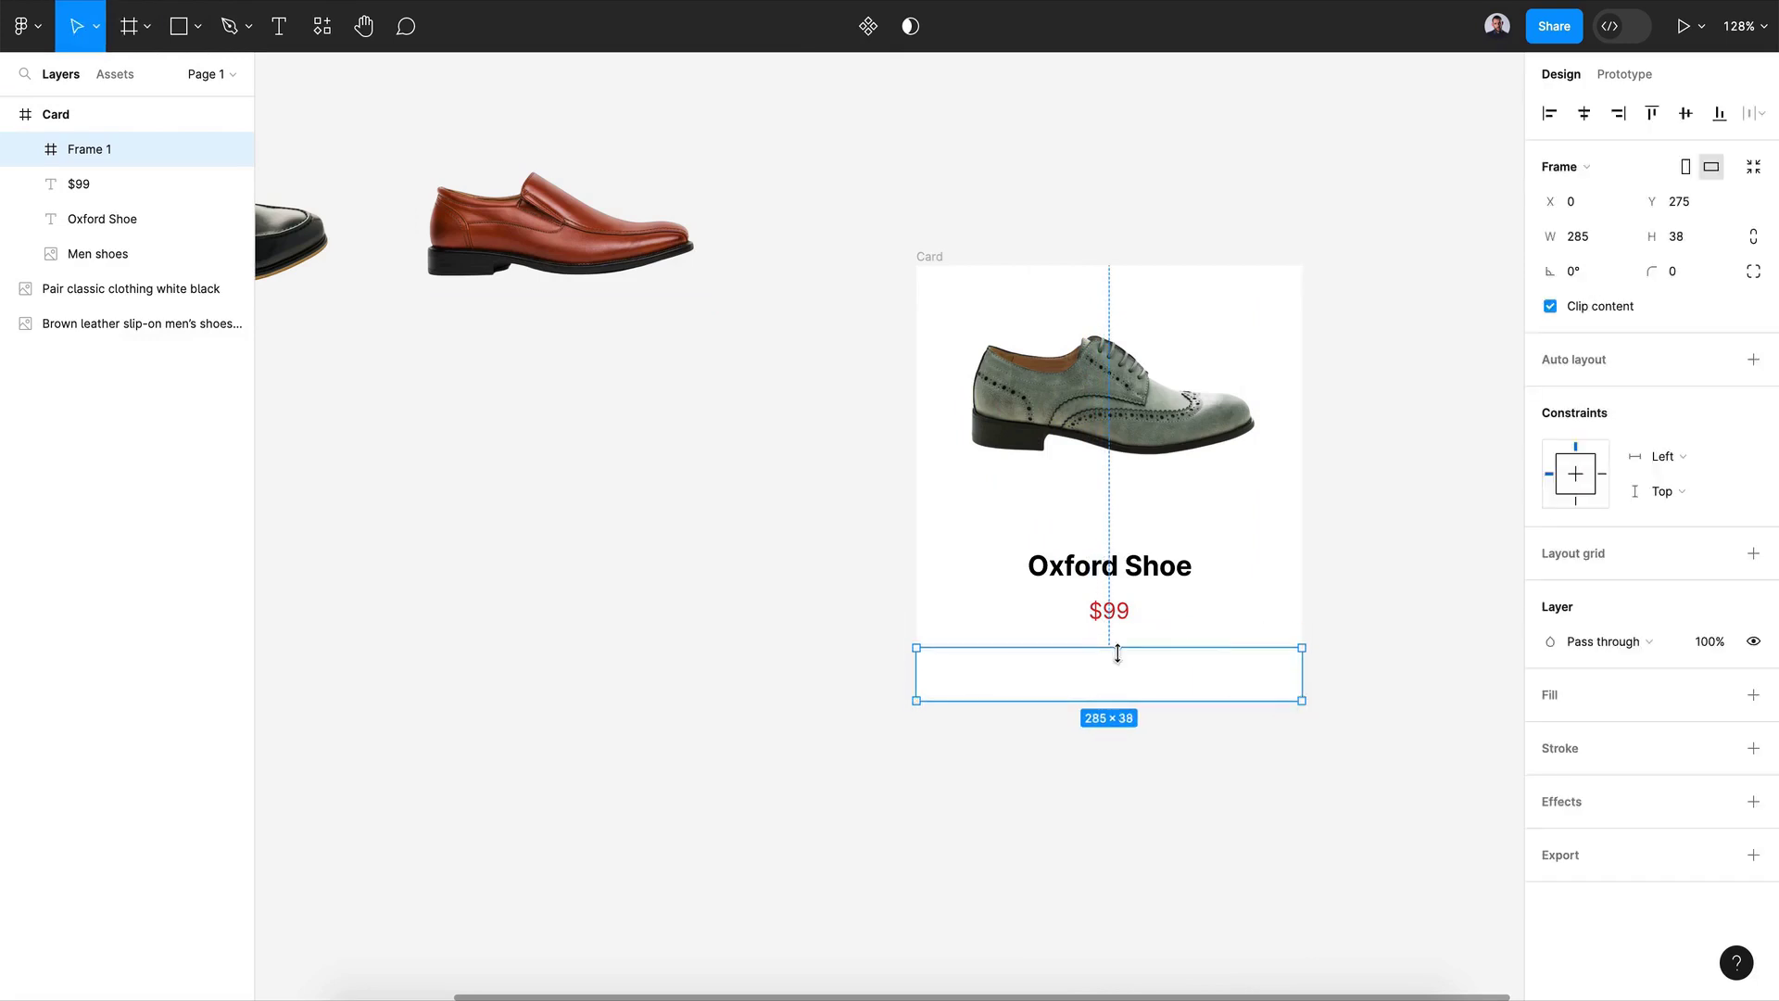
{"action": "mouse_move", "coordinate": [1647, 693]}
{"action": "left_click", "coordinate": [1753, 695]}
{"action": "left_click", "coordinate": [1551, 731]}
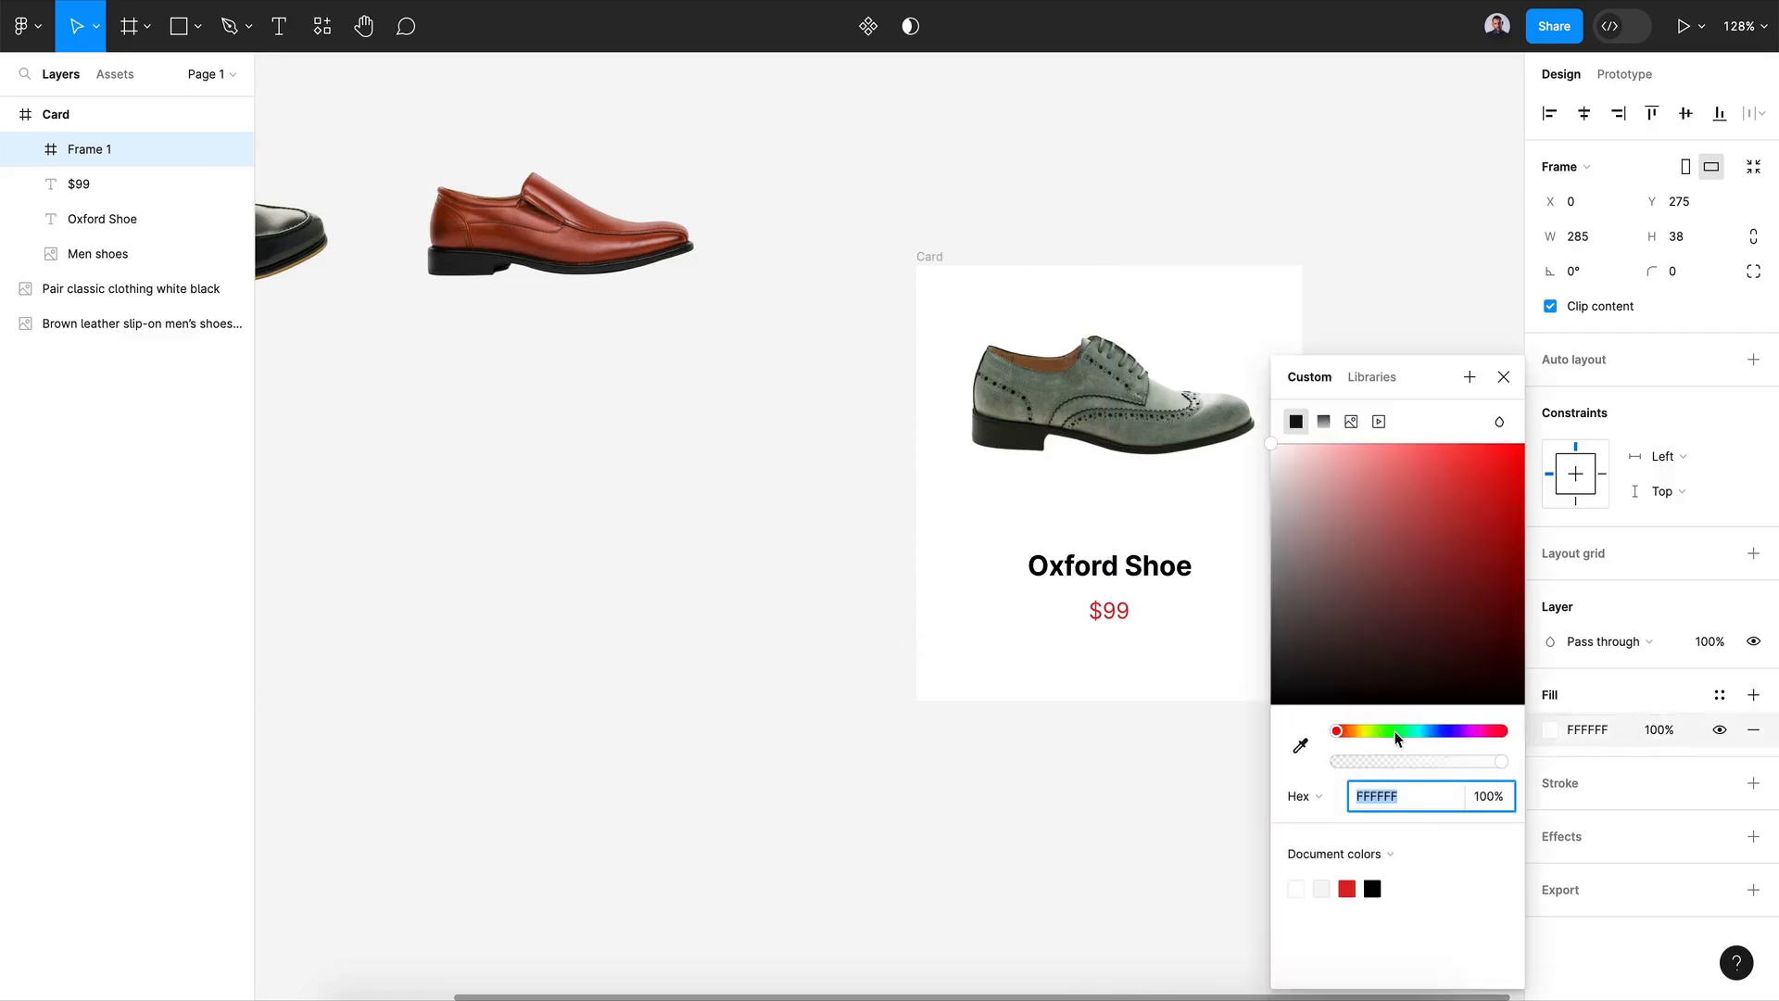
{"action": "mouse_move", "coordinate": [1390, 611]}
{"action": "left_mouse_down"}
{"action": "mouse_move", "coordinate": [1326, 663]}
{"action": "mouse_move", "coordinate": [1270, 677]}
{"action": "left_mouse_up"}
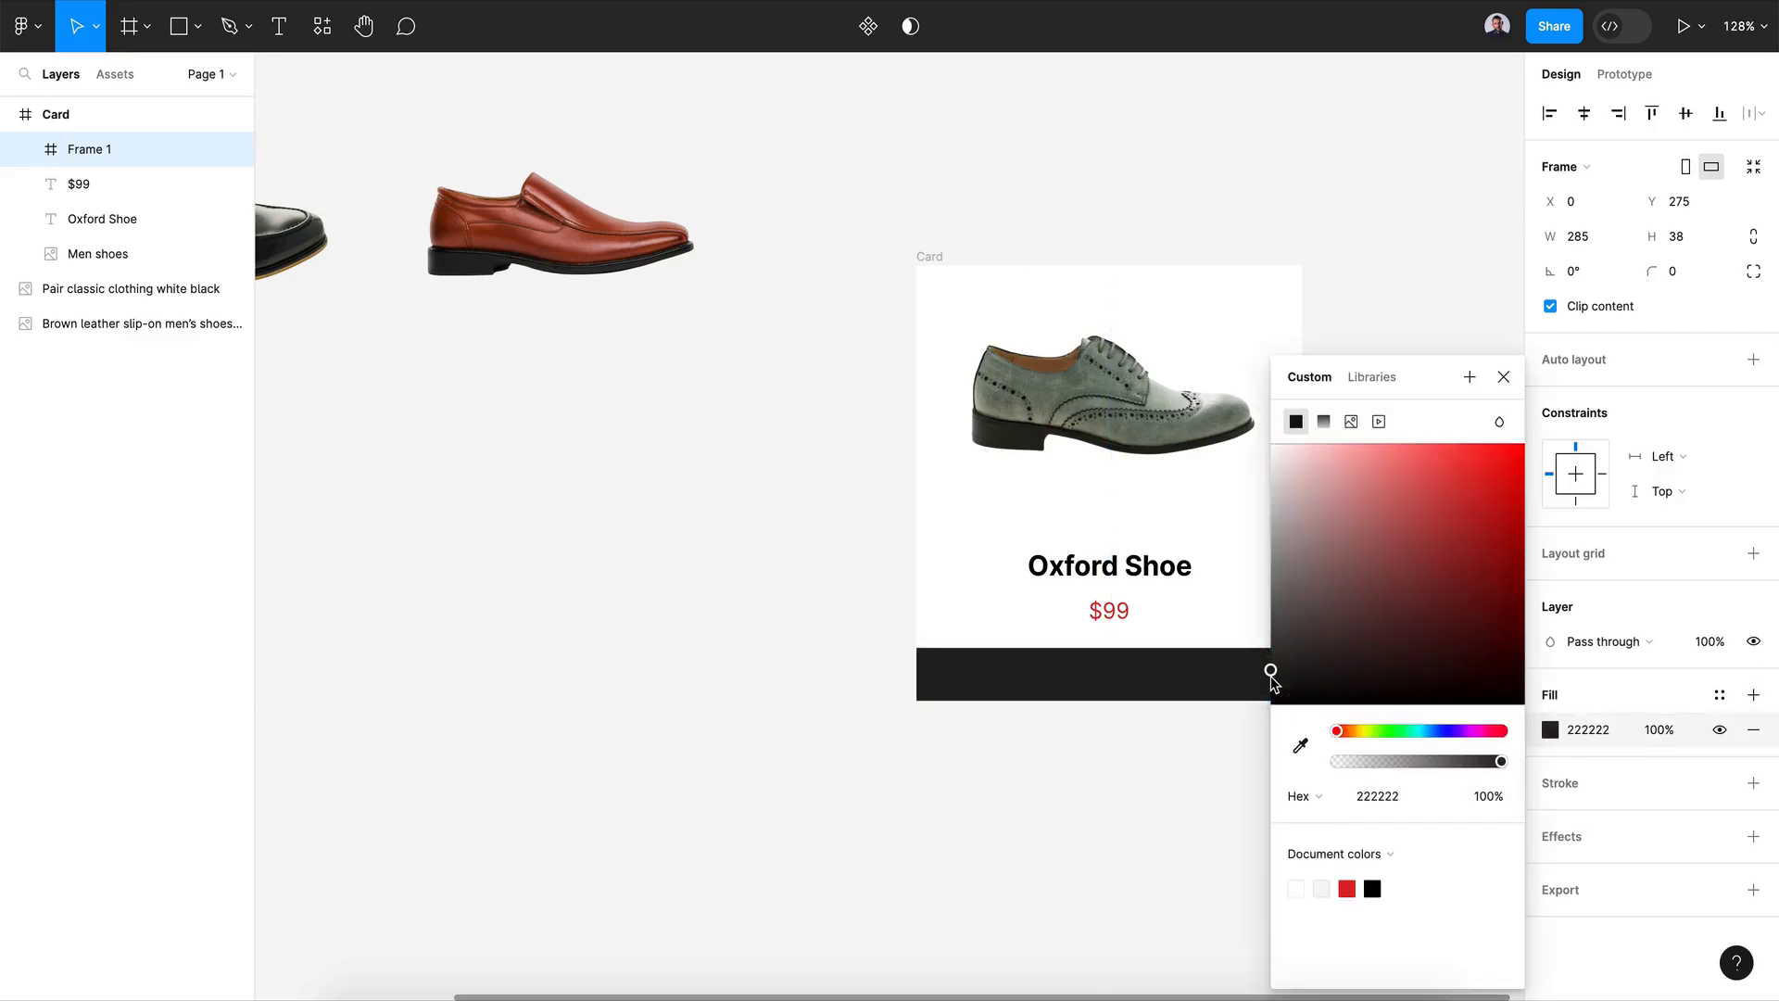
{"action": "left_click", "coordinate": [1502, 376]}
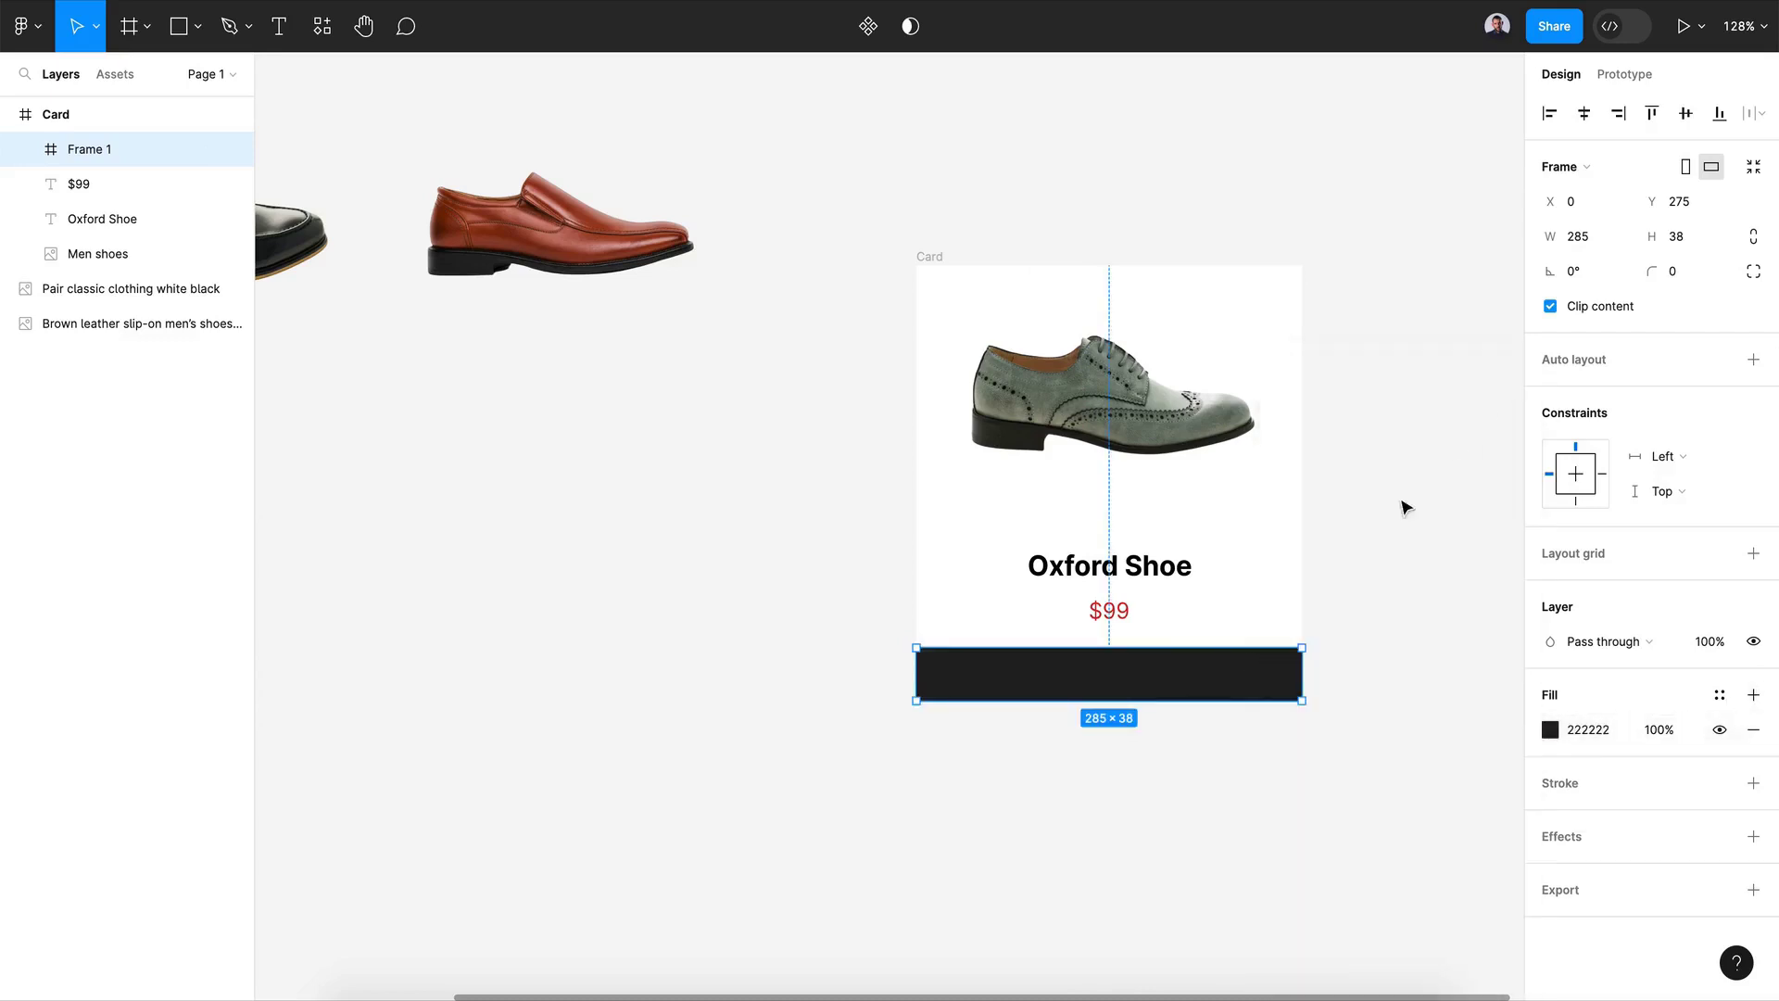
Step: Add a 14 px 'ADD TO CARD' text label inside the dark bar
{"action": "left_click", "coordinate": [279, 27]}
{"action": "left_click", "coordinate": [1109, 666]}
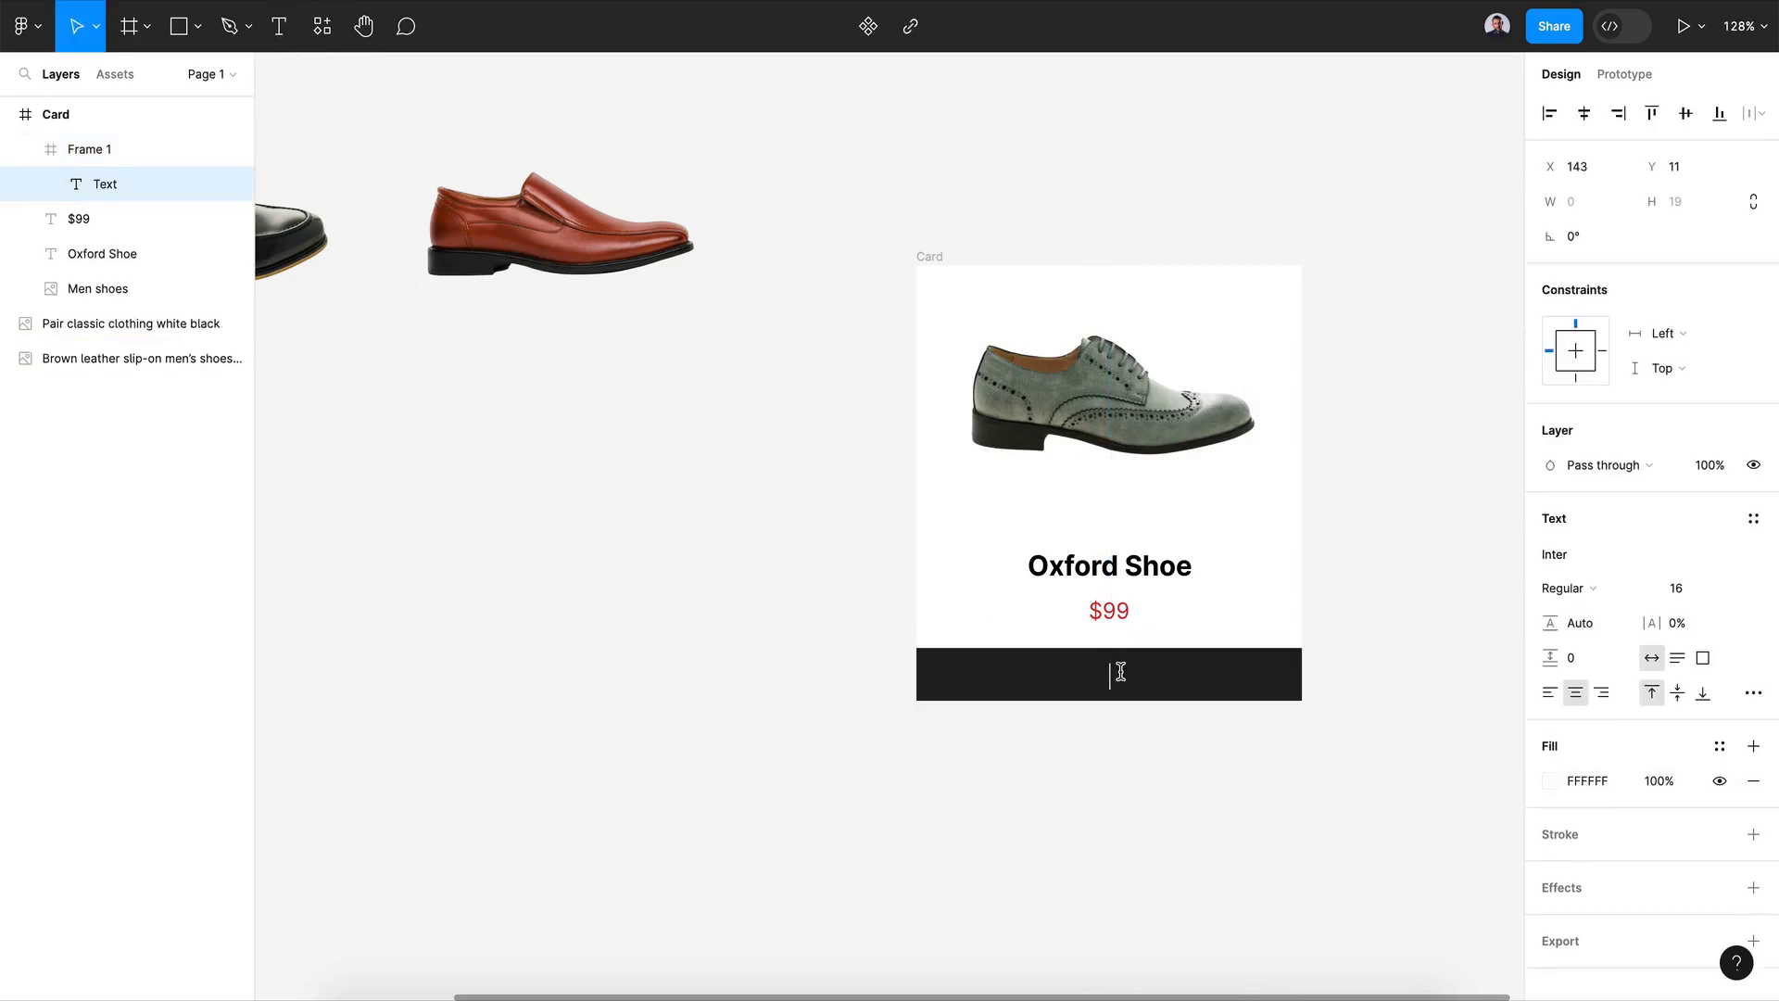
{"action": "type", "text": "ADD"}
{"action": "type", "text": " TO CAR"}
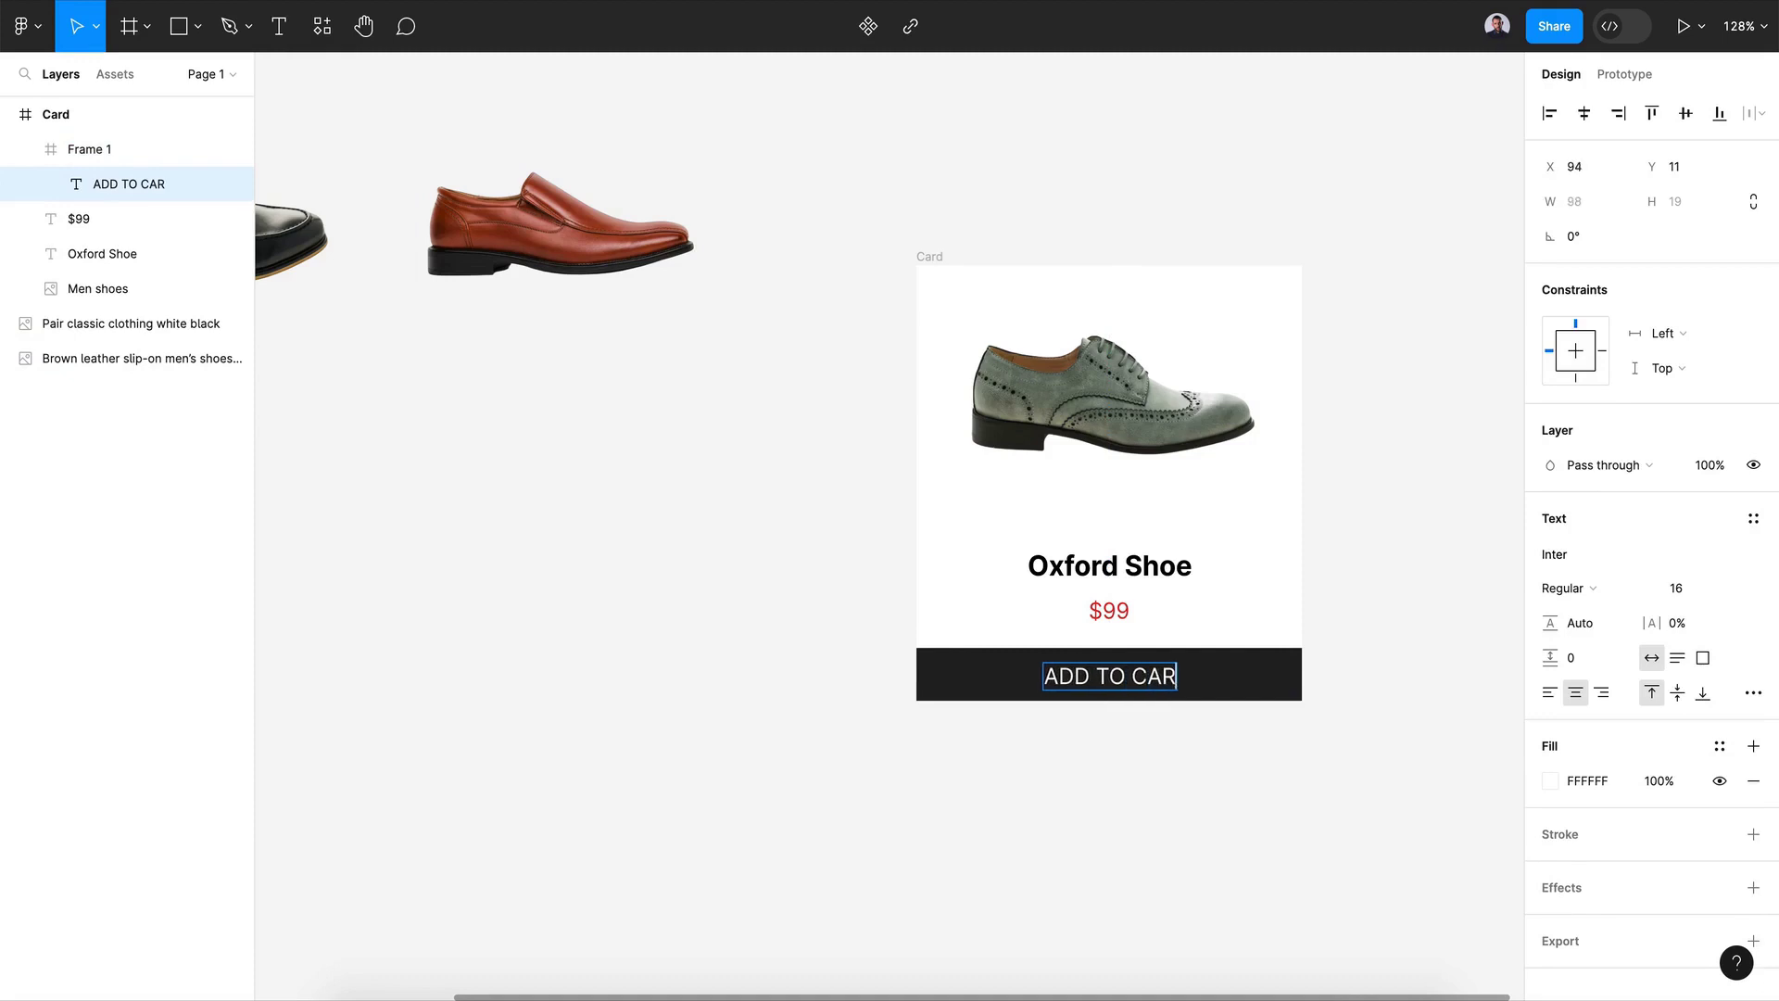
{"action": "type", "text": "D"}
{"action": "key", "text": "Escape"}
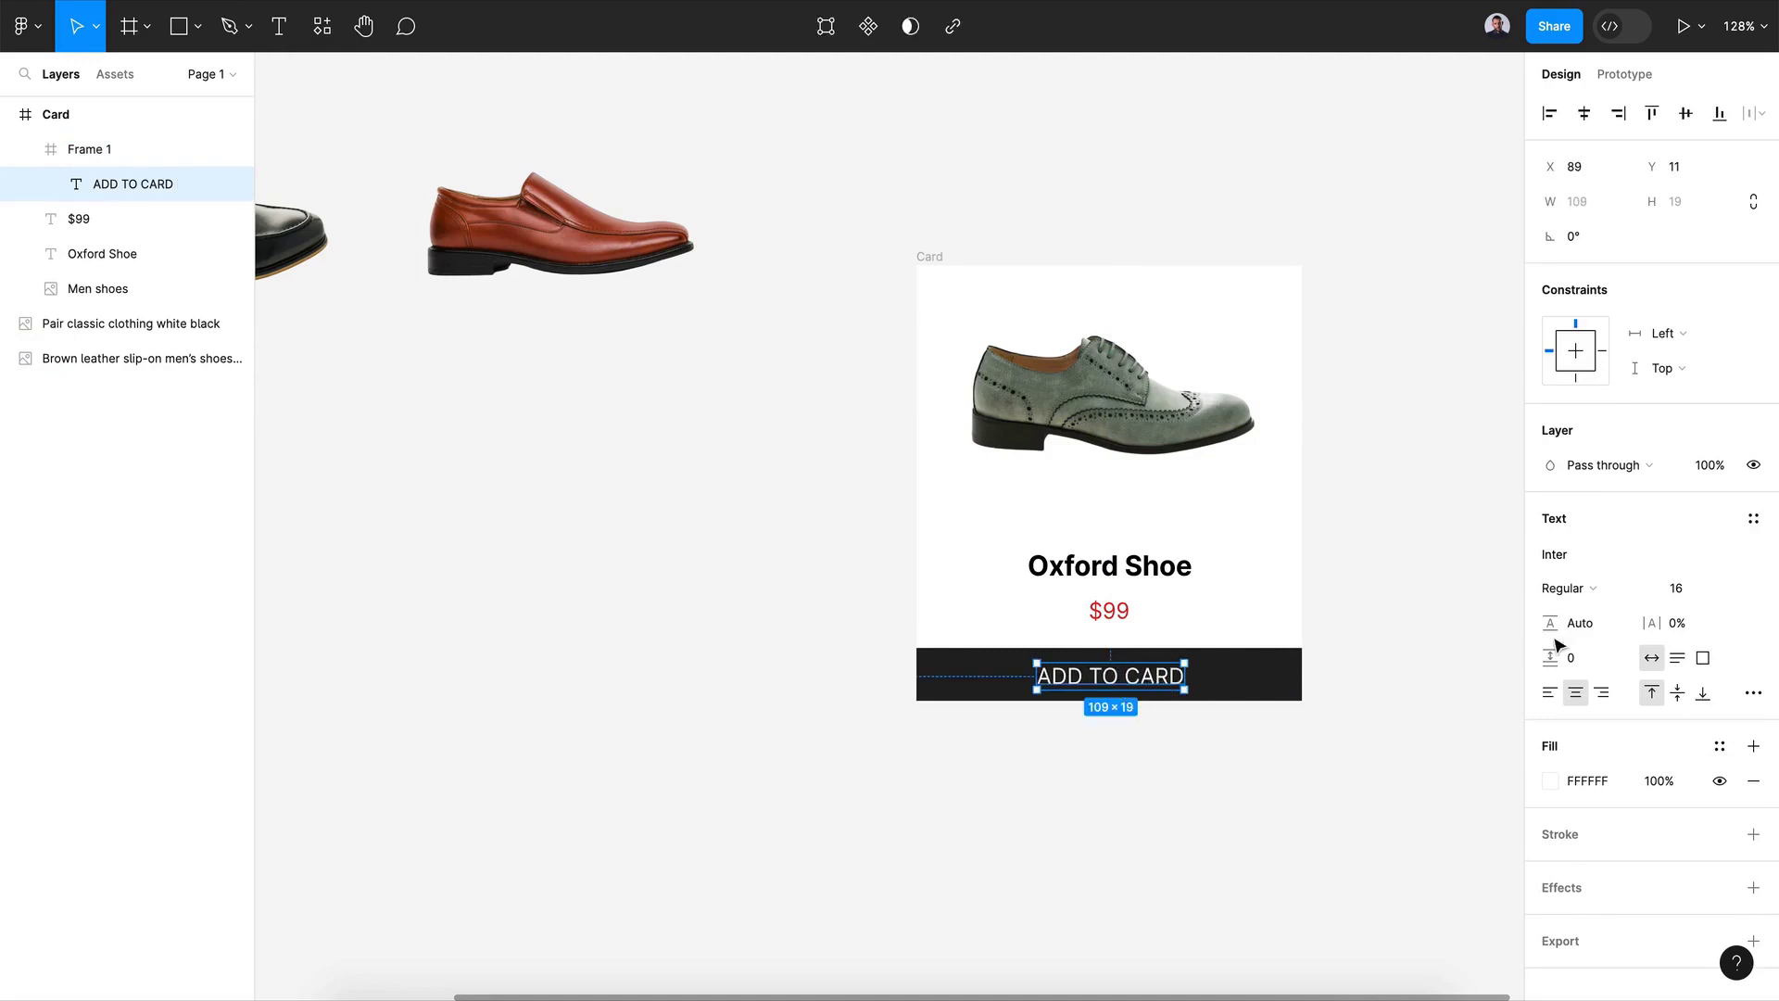
{"action": "left_click", "coordinate": [1738, 598]}
{"action": "left_click", "coordinate": [1709, 540]}
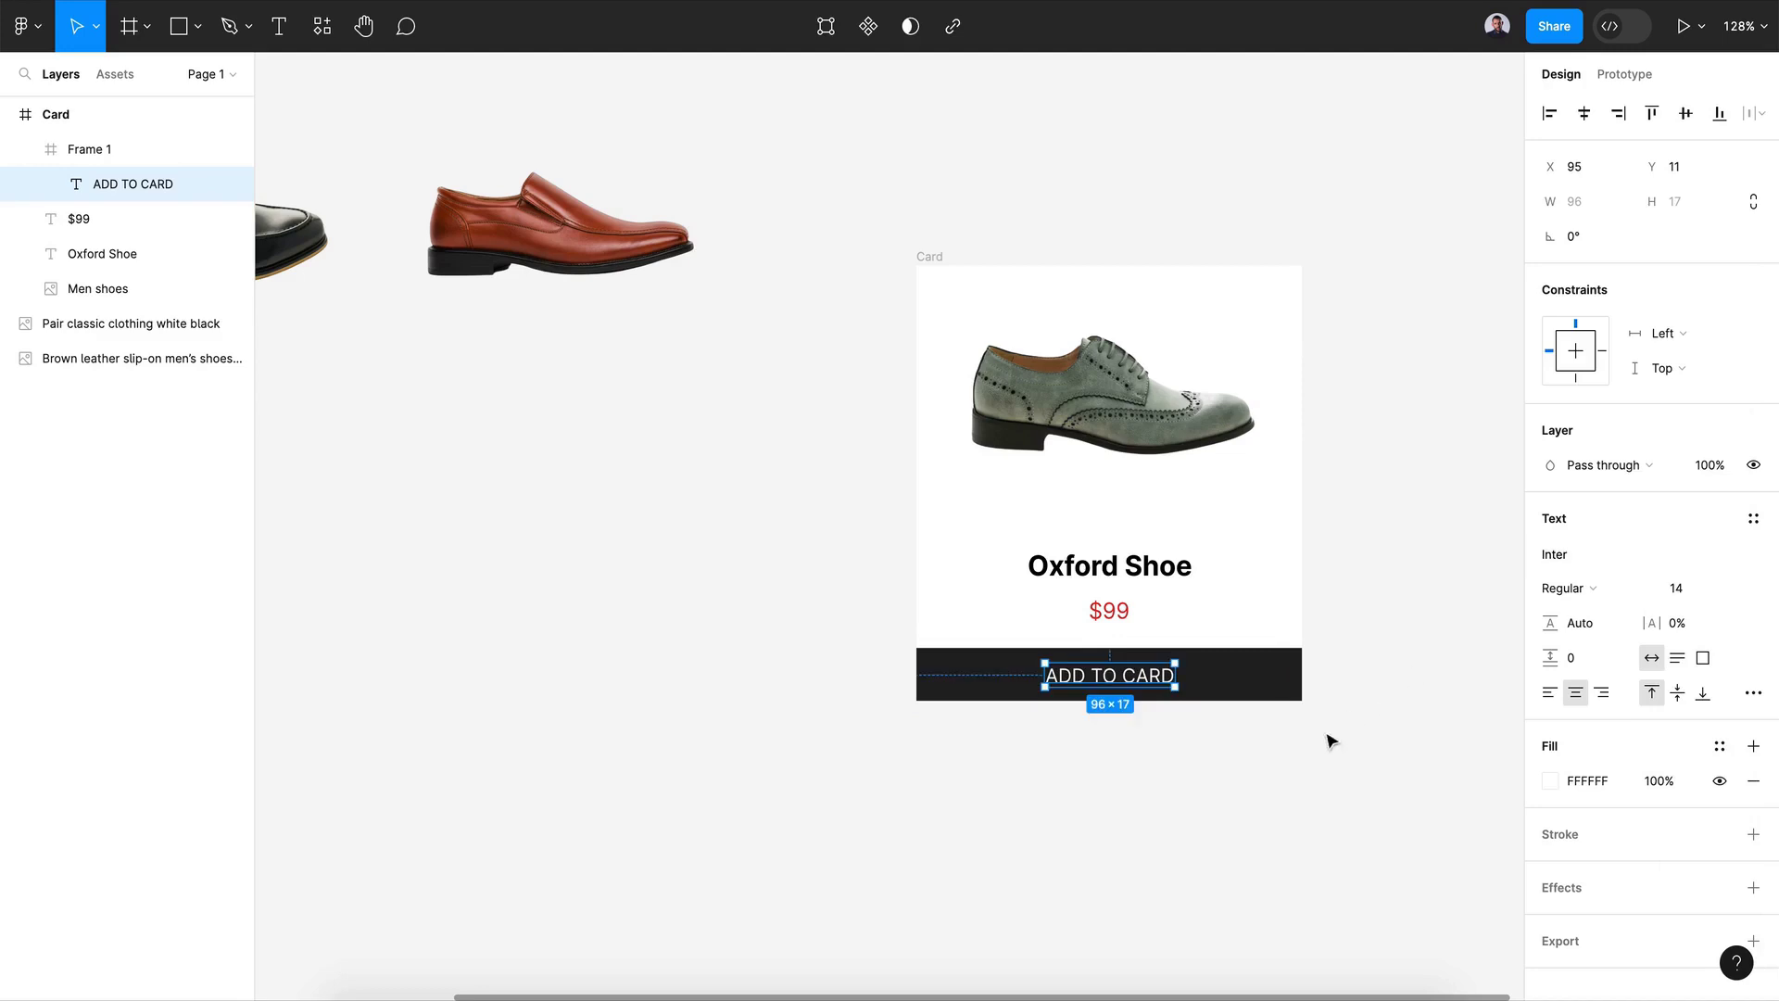
Step: Rename the dark bar frame to Button
{"action": "left_click", "coordinate": [1256, 697]}
{"action": "key", "text": "ctrl+r"}
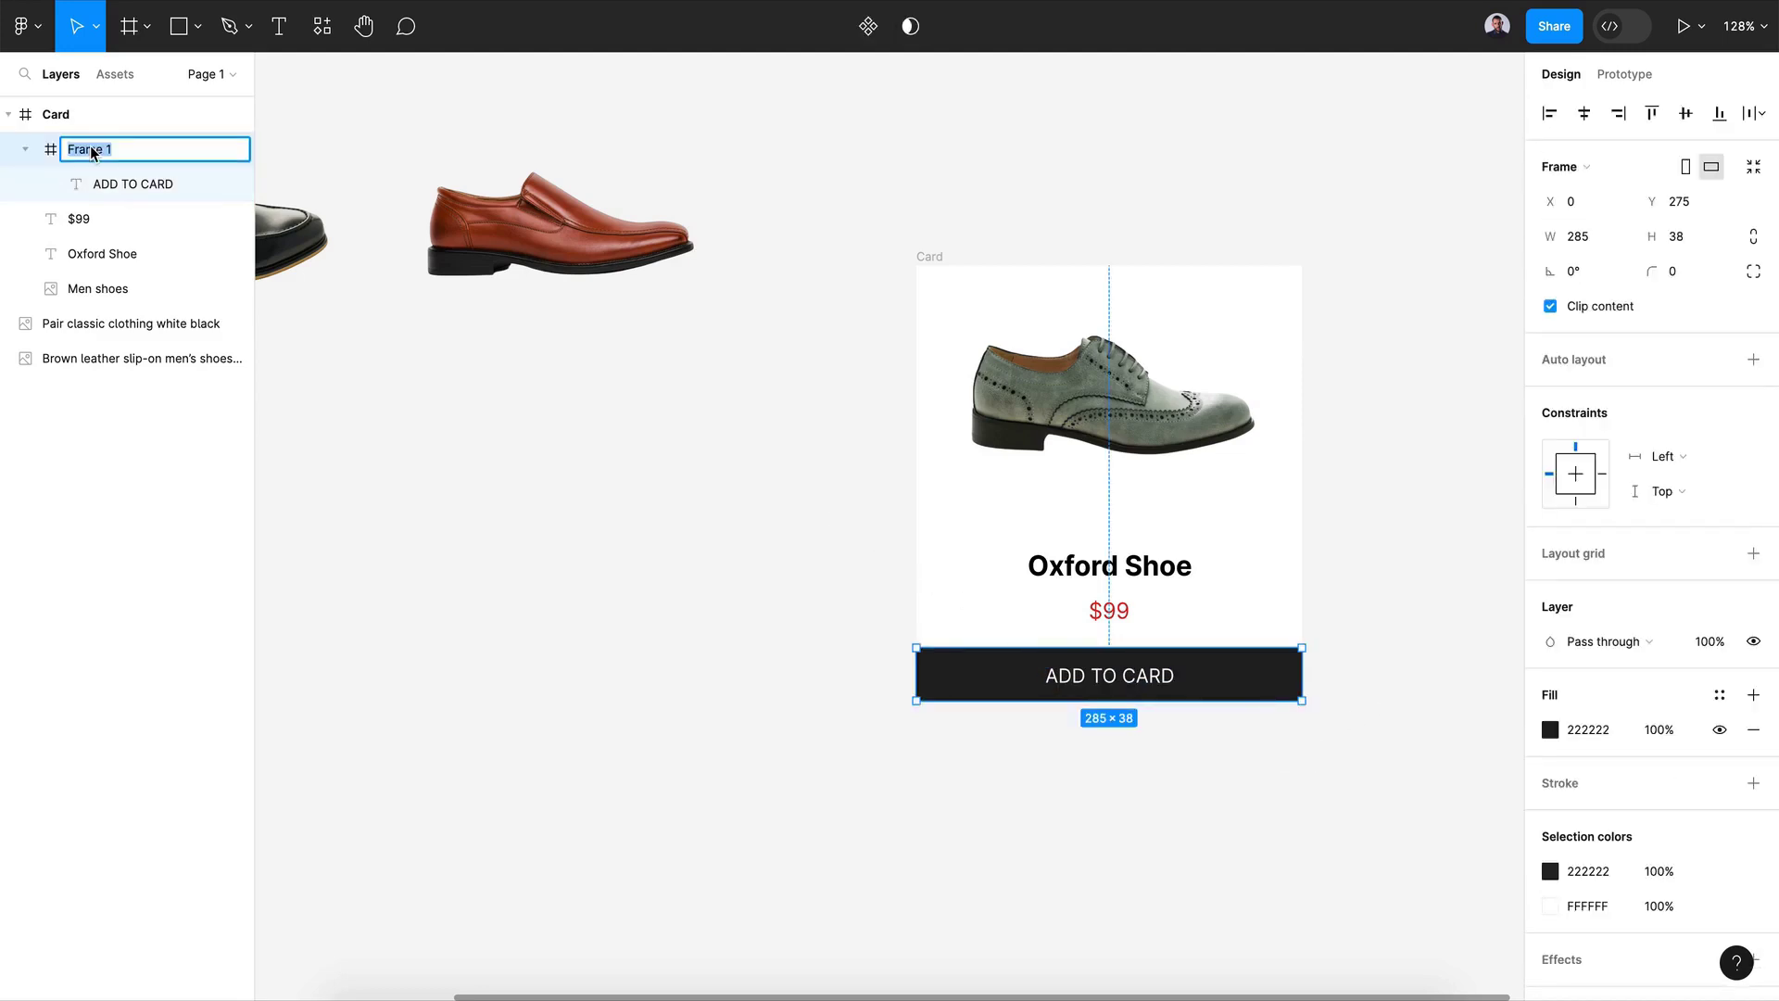
{"action": "type", "text": "b"}
{"action": "type", "text": "utton"}
{"action": "key", "text": "Return"}
{"action": "key", "text": "Escape"}
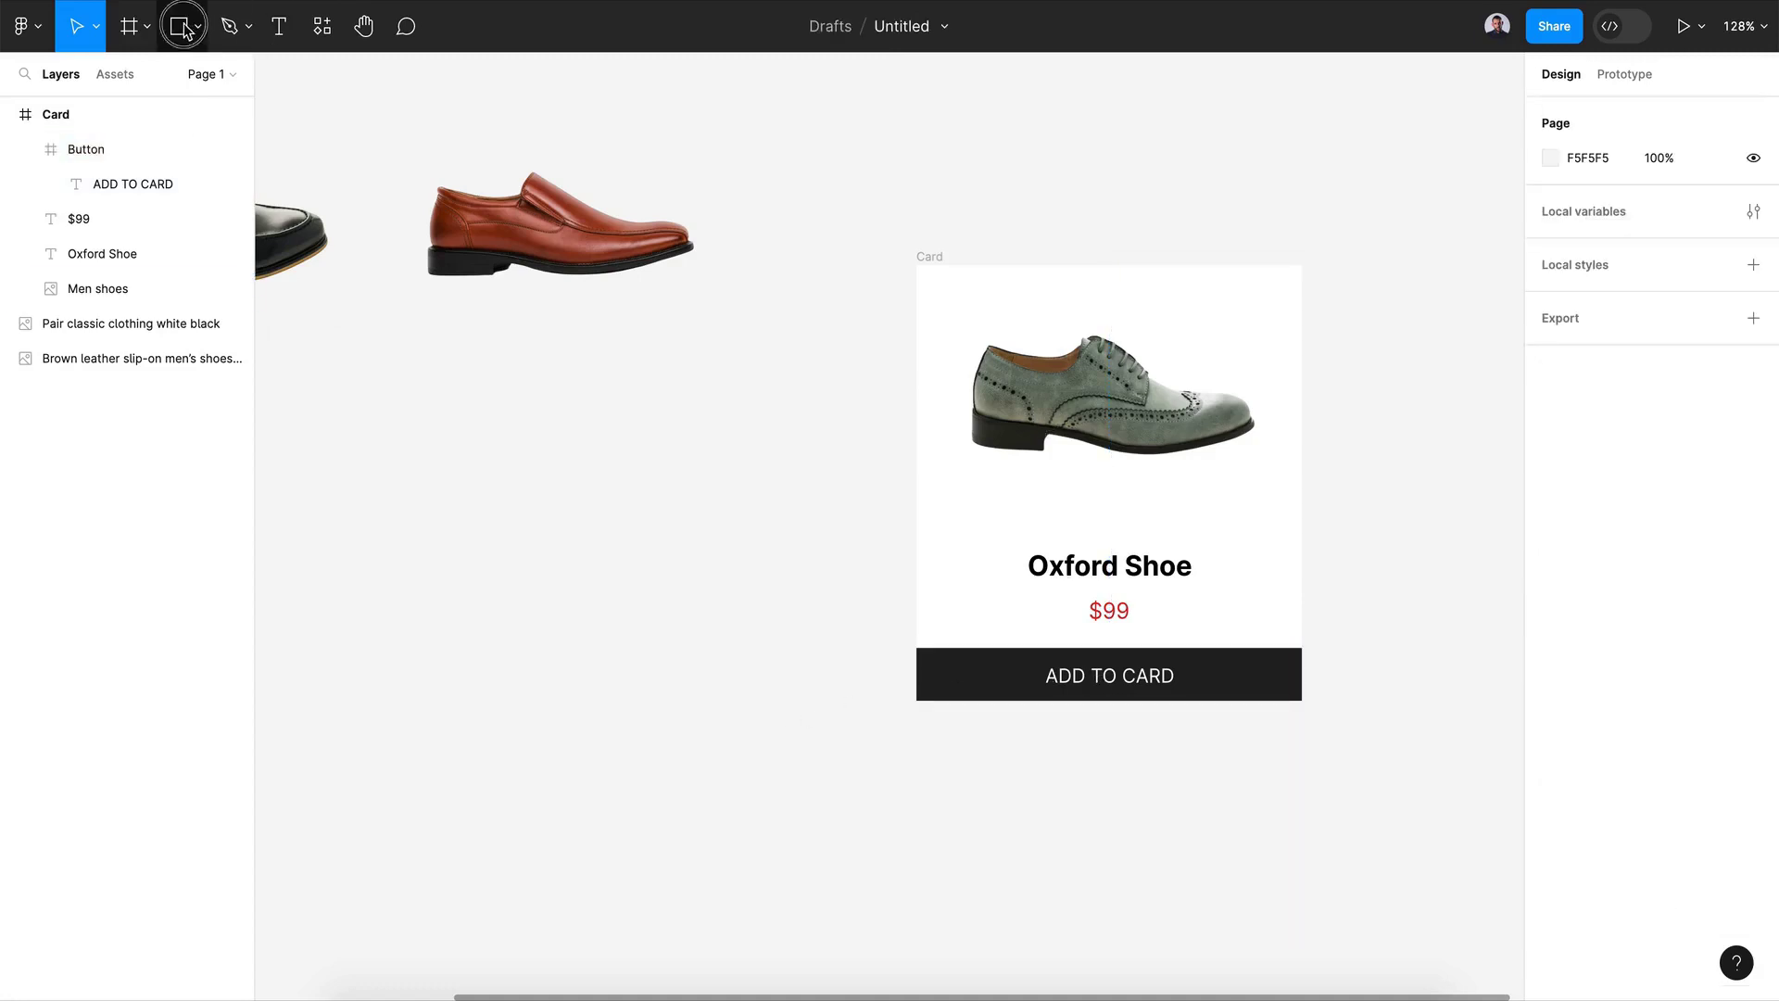
Step: Draw a thin rectangle beneath the shoe sole with a near-black linear gradient fill
{"action": "left_click", "coordinate": [182, 28]}
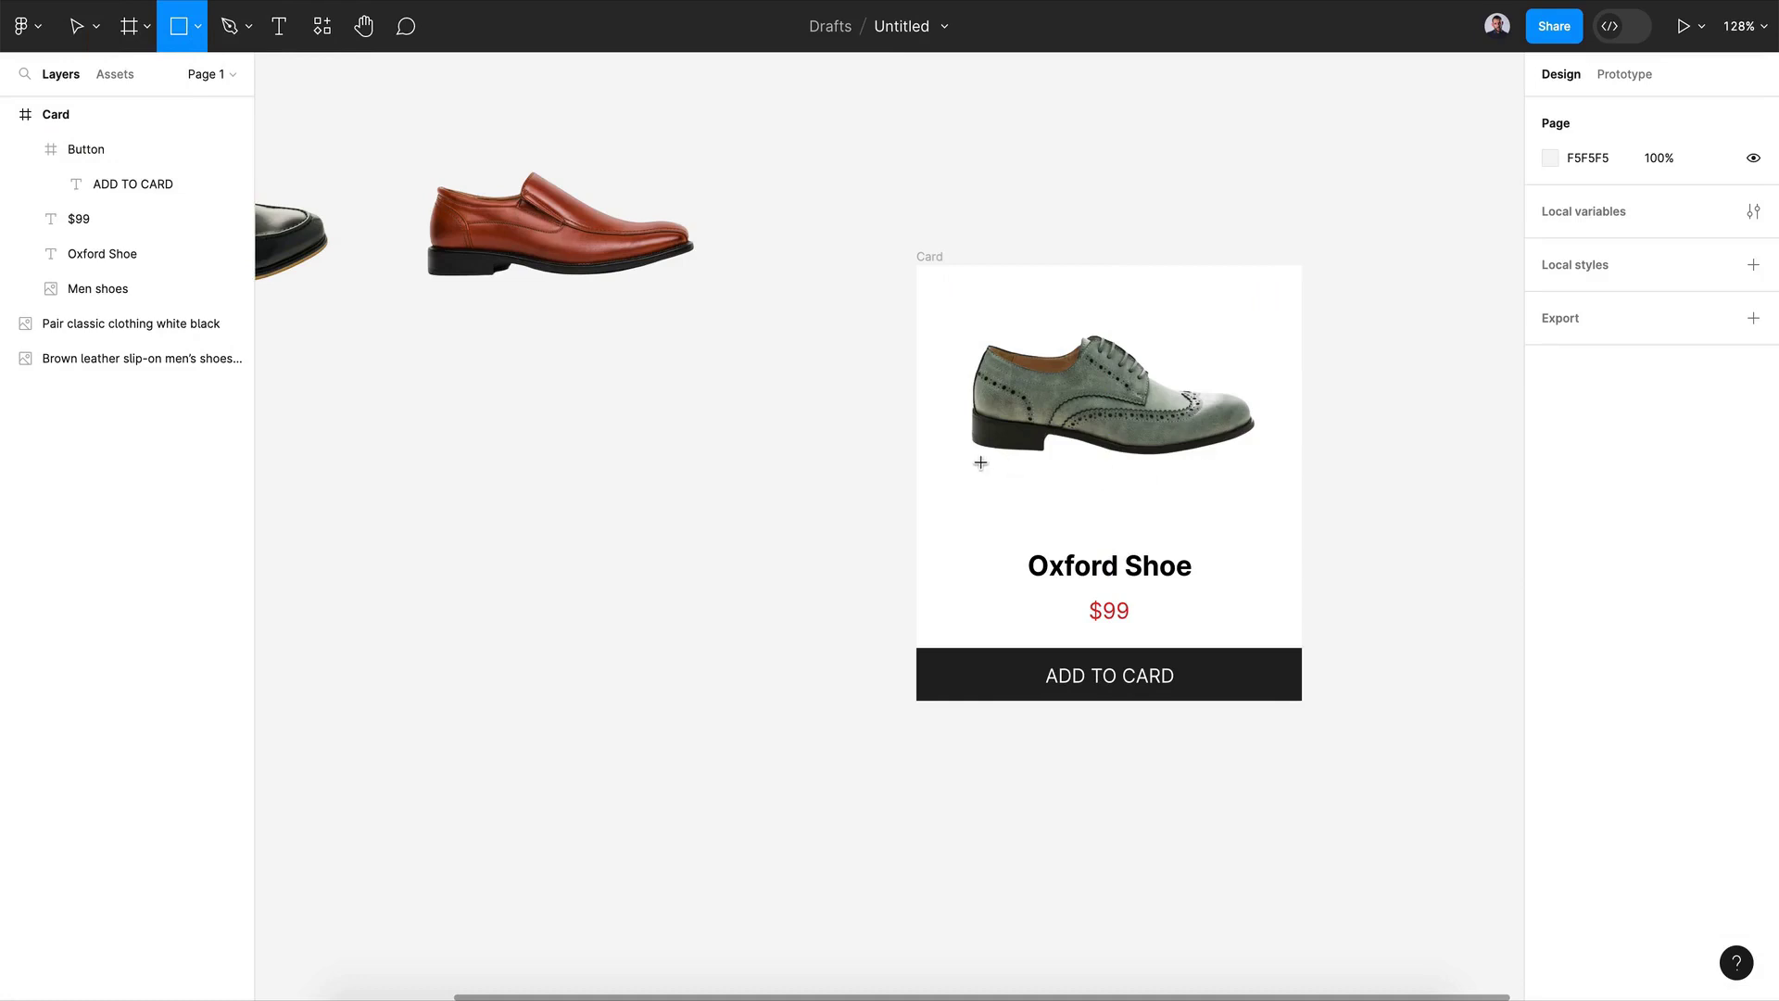
{"action": "left_click_drag", "start_coordinate": [971, 455], "coordinate": [1257, 473]}
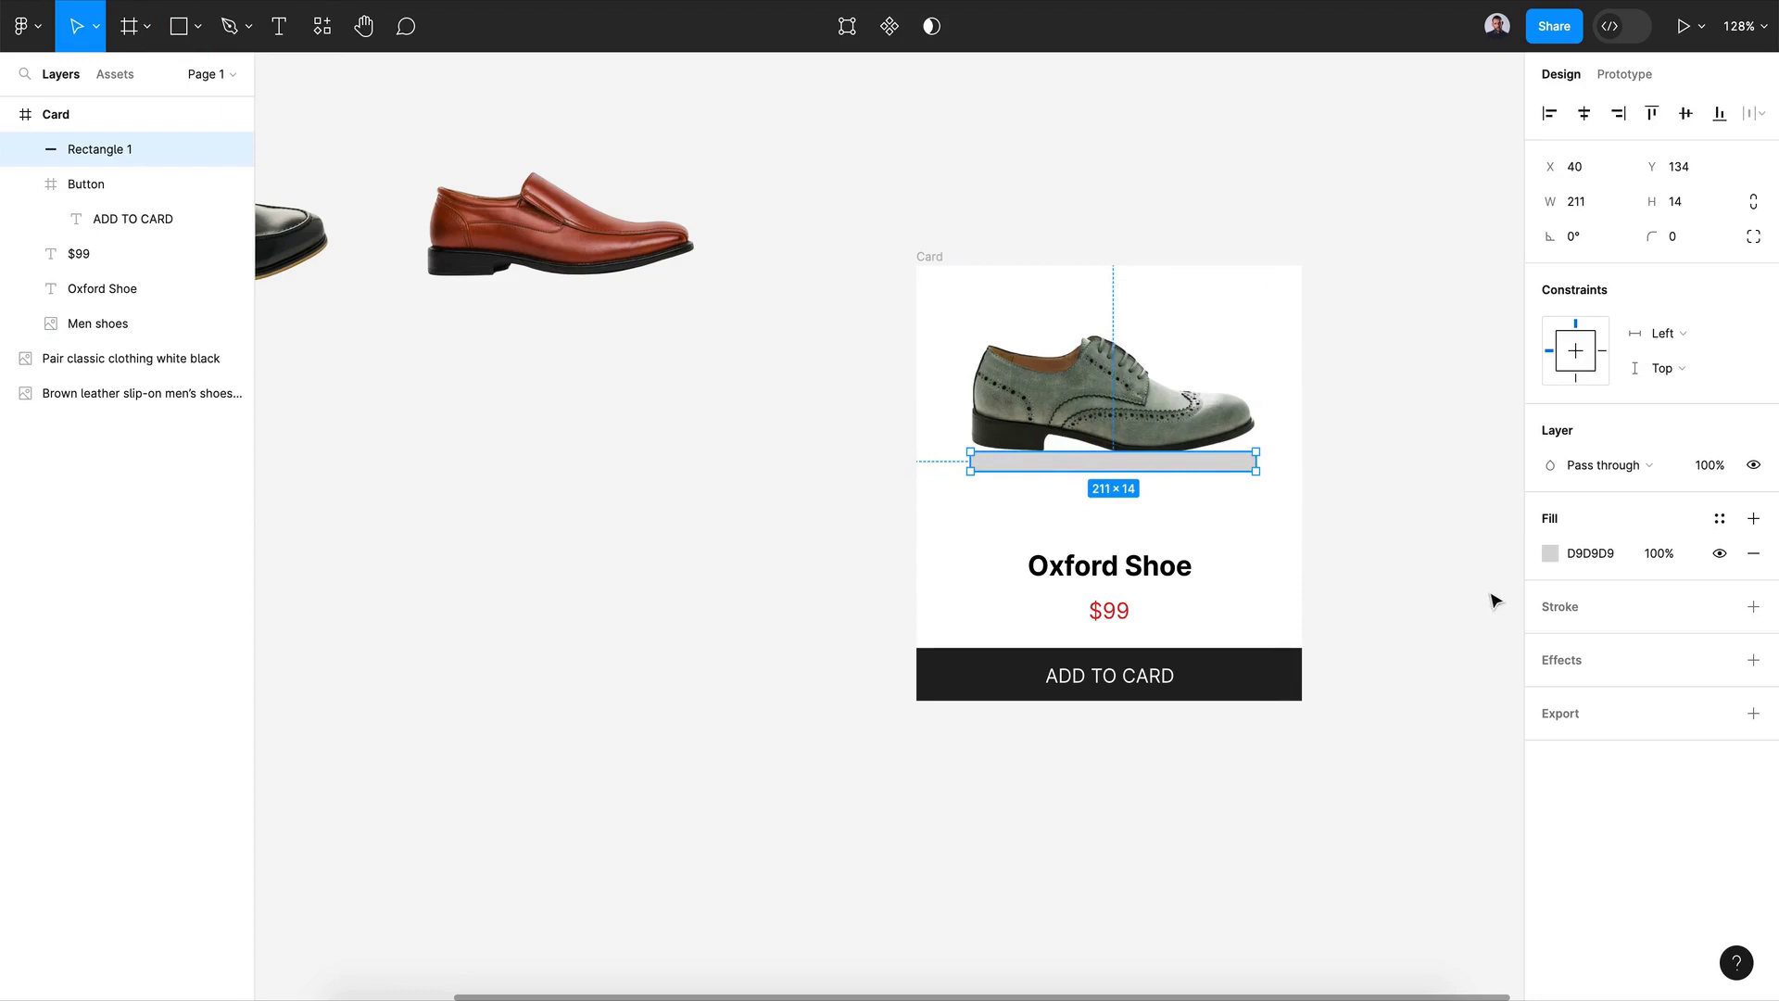
{"action": "left_click", "coordinate": [1550, 553]}
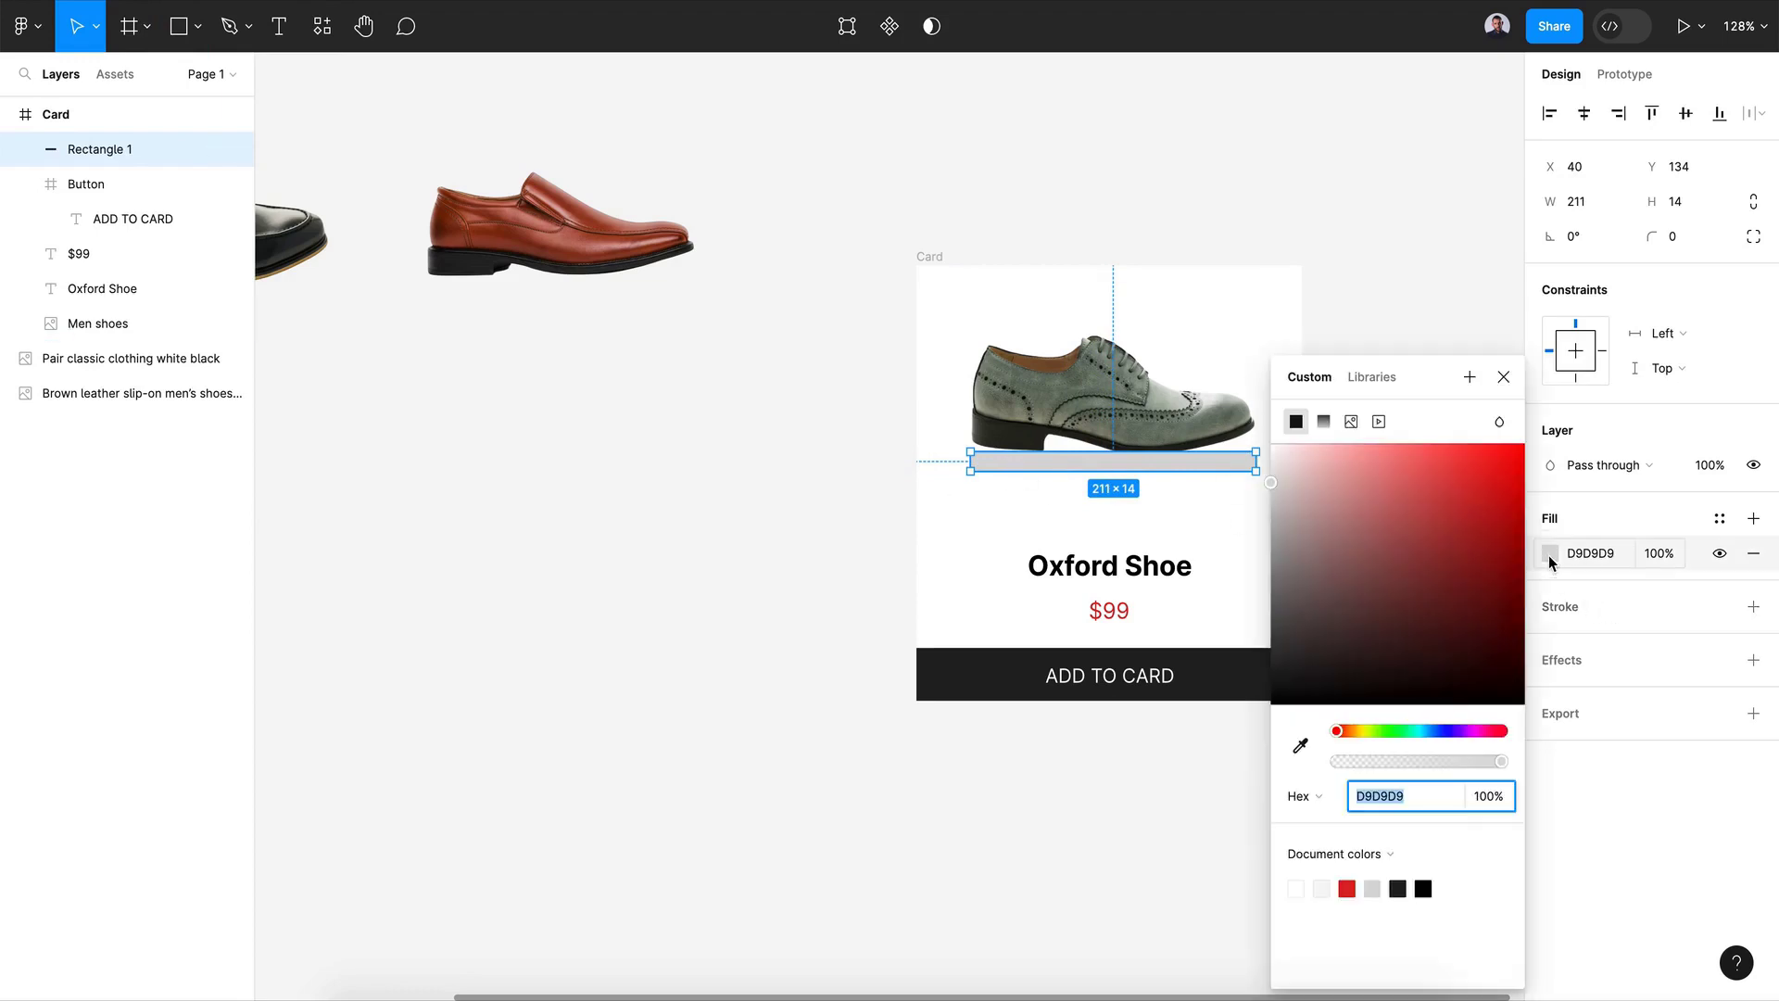
{"action": "left_click_drag", "start_coordinate": [1322, 647], "coordinate": [1255, 707]}
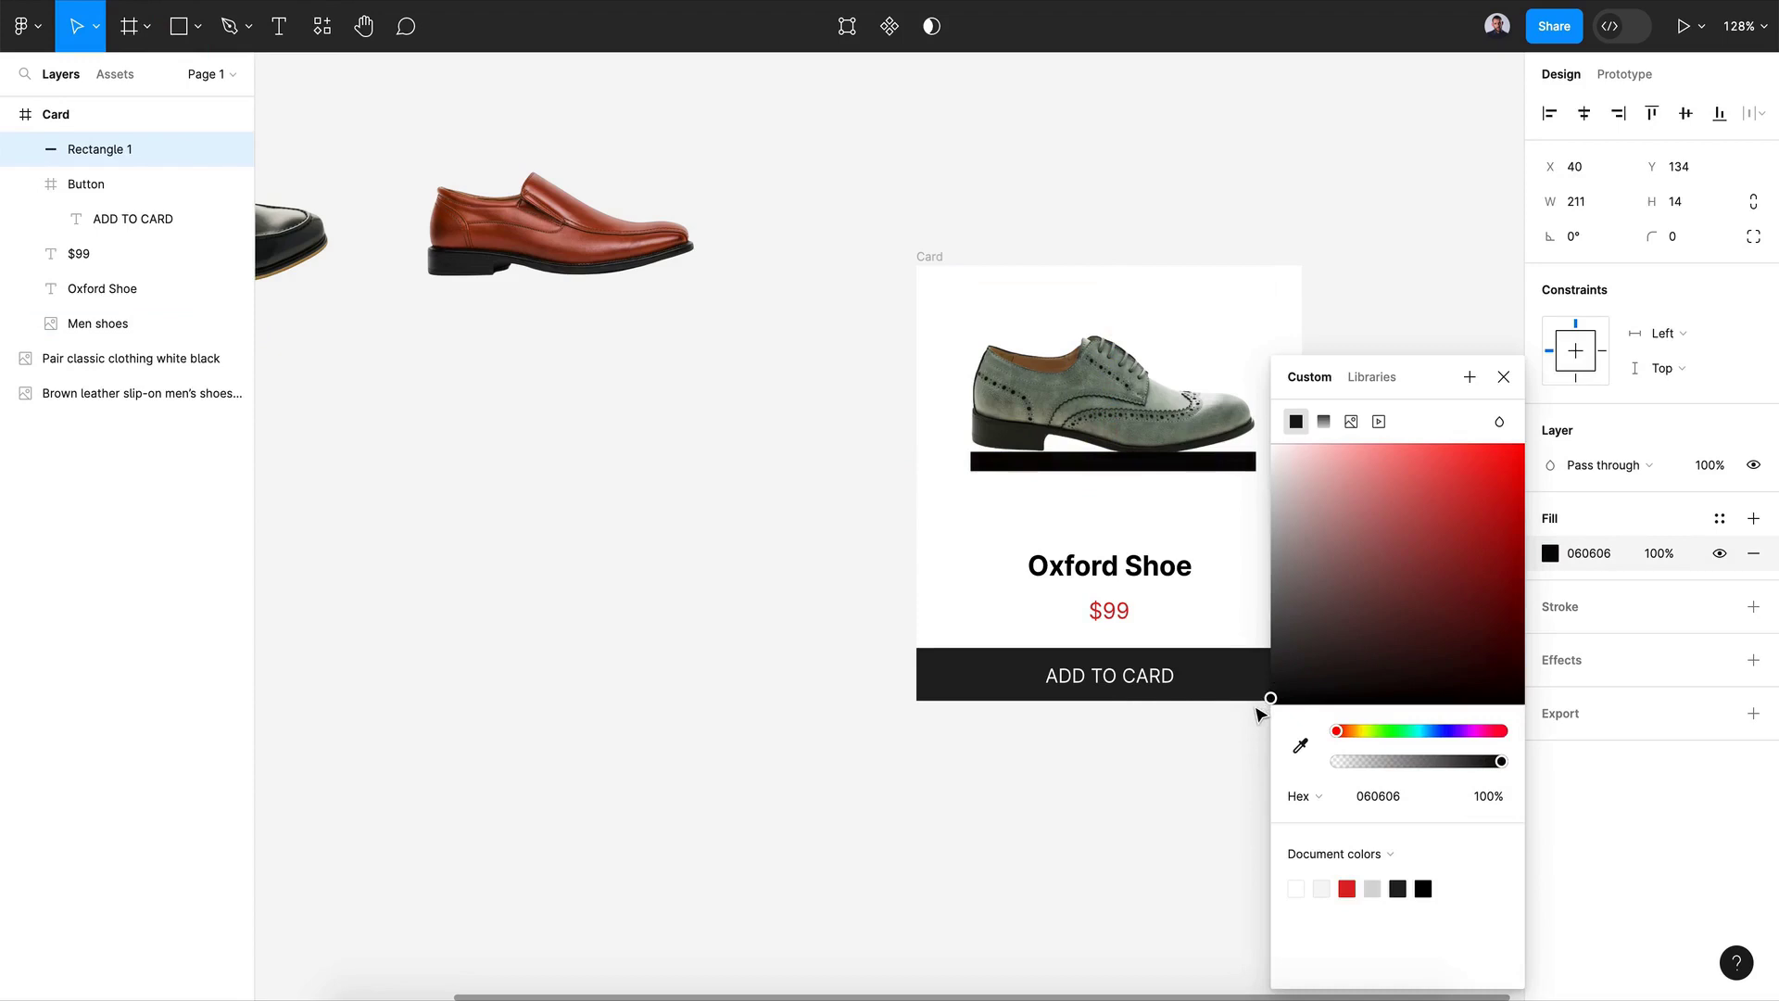
{"action": "left_click", "coordinate": [1318, 421]}
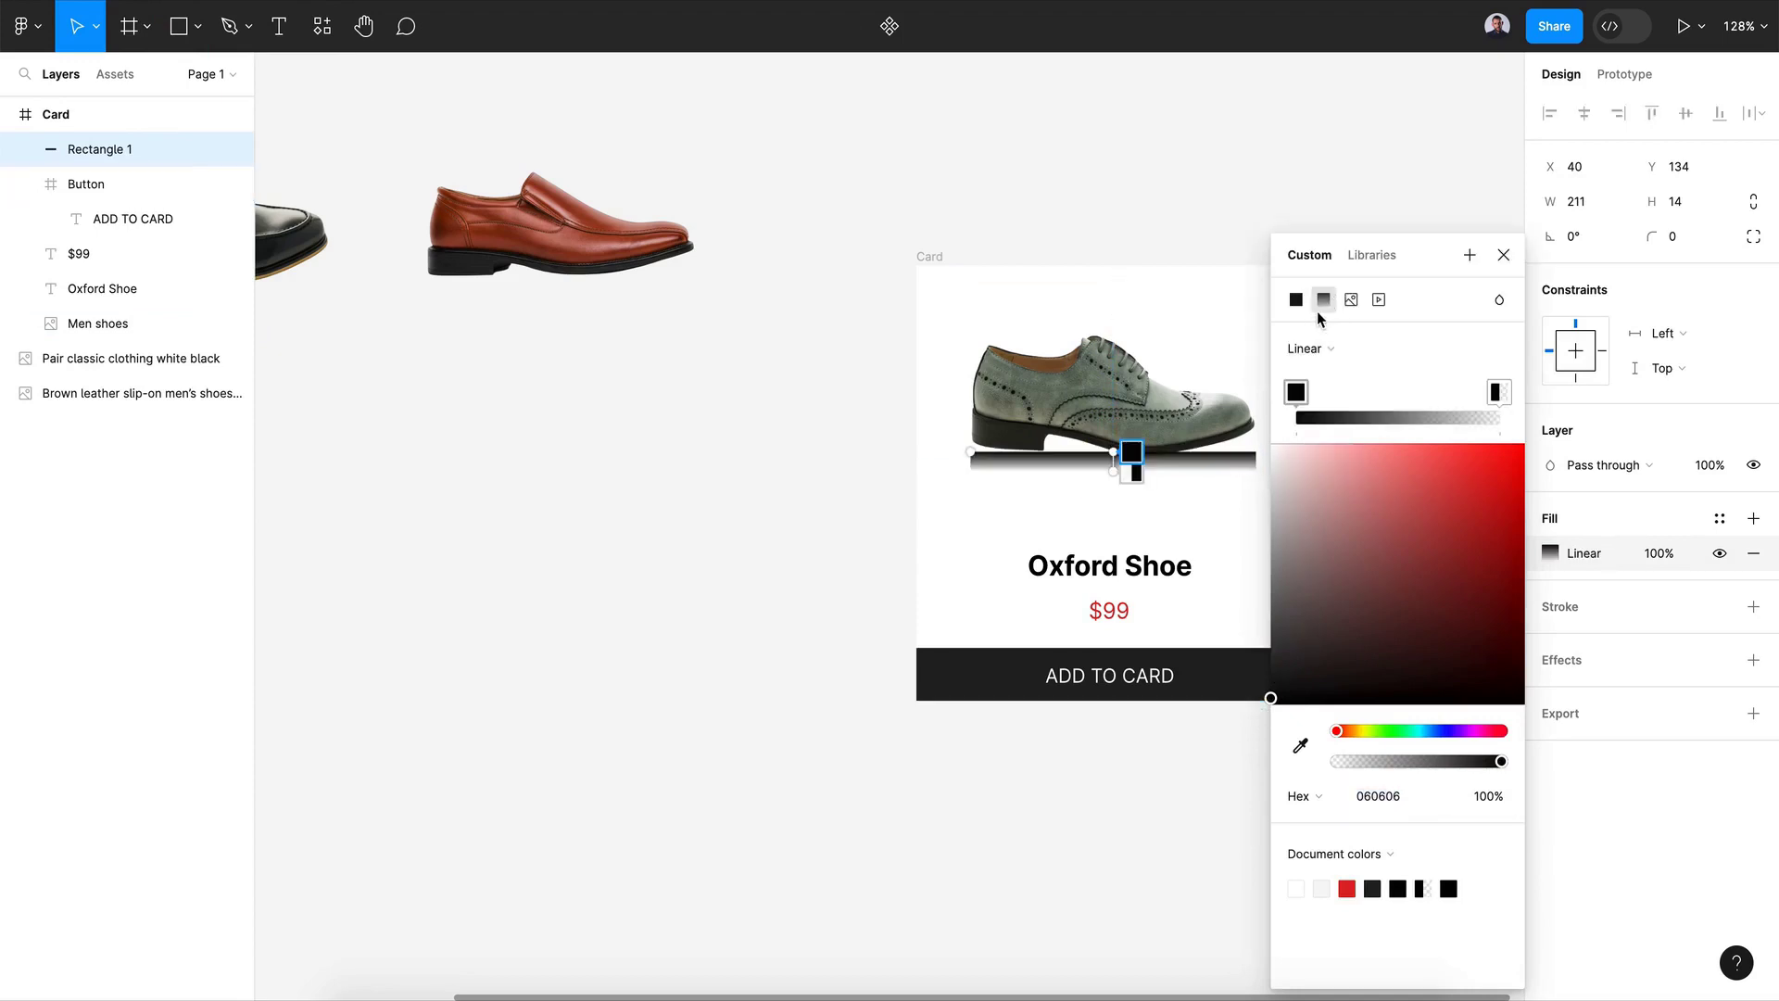
Step: Set the gradient's end stops to 0% opacity and reposition the stops along the bar
{"action": "left_click_drag", "start_coordinate": [1296, 393], "coordinate": [1404, 404]}
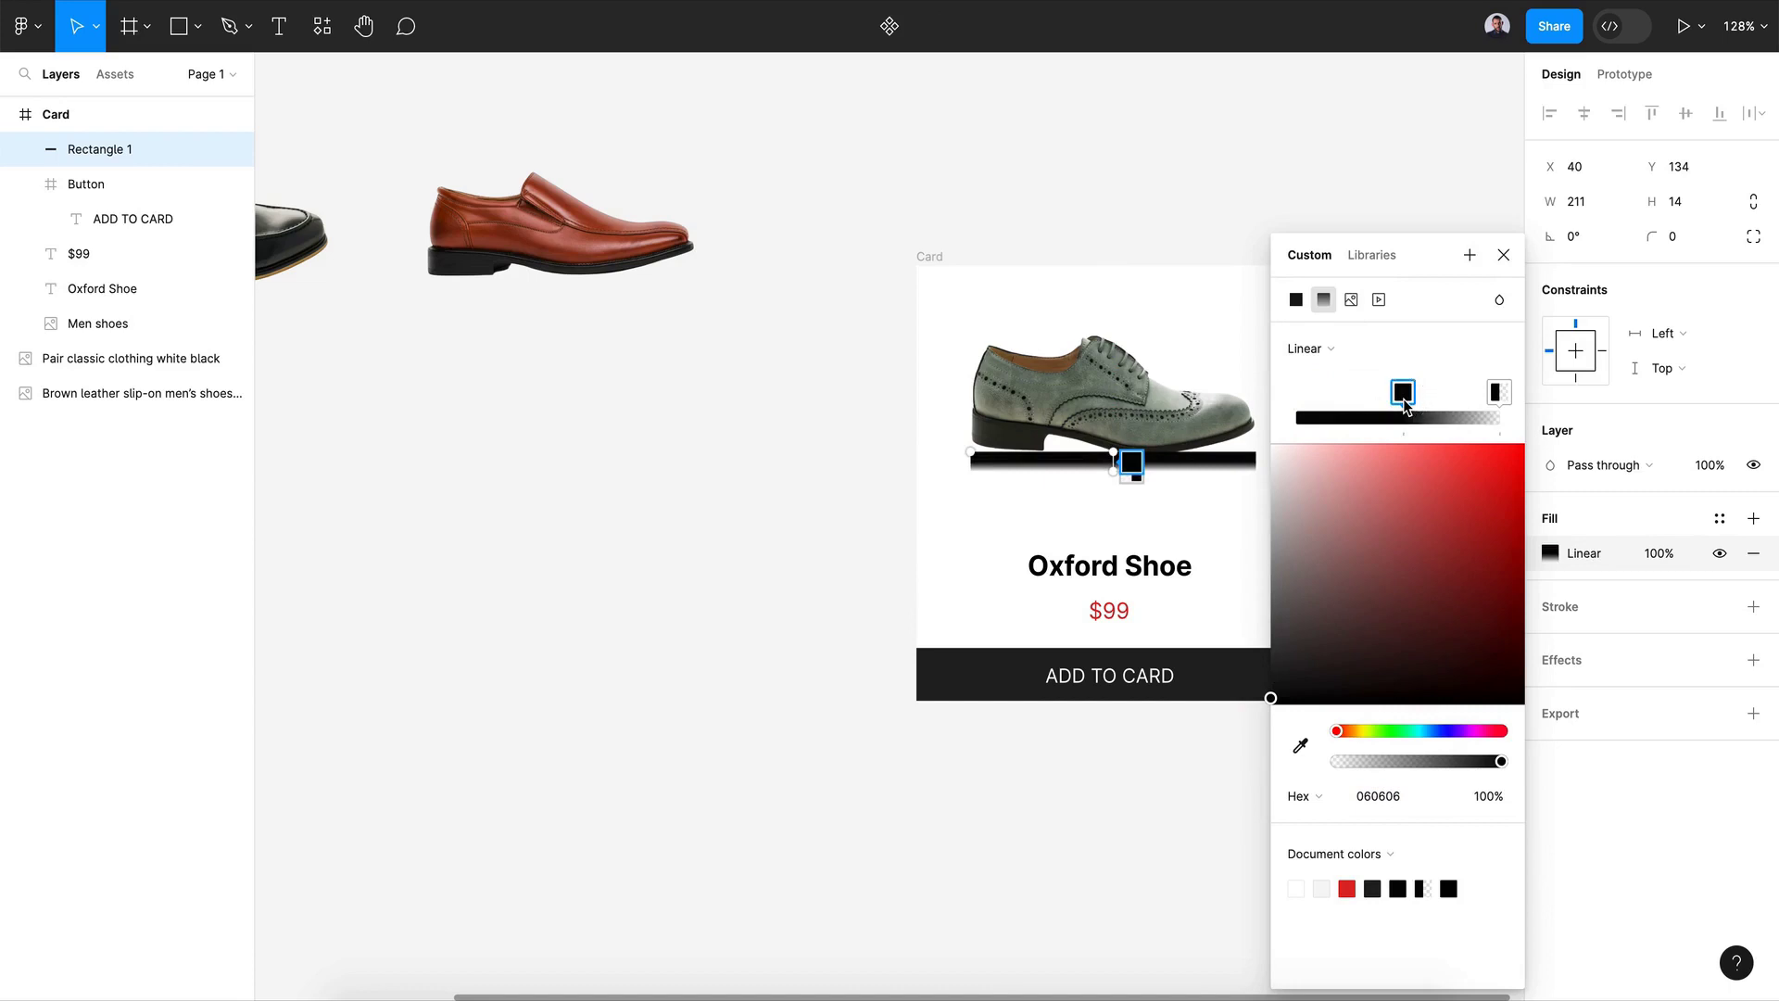
{"action": "left_click", "coordinate": [1296, 403]}
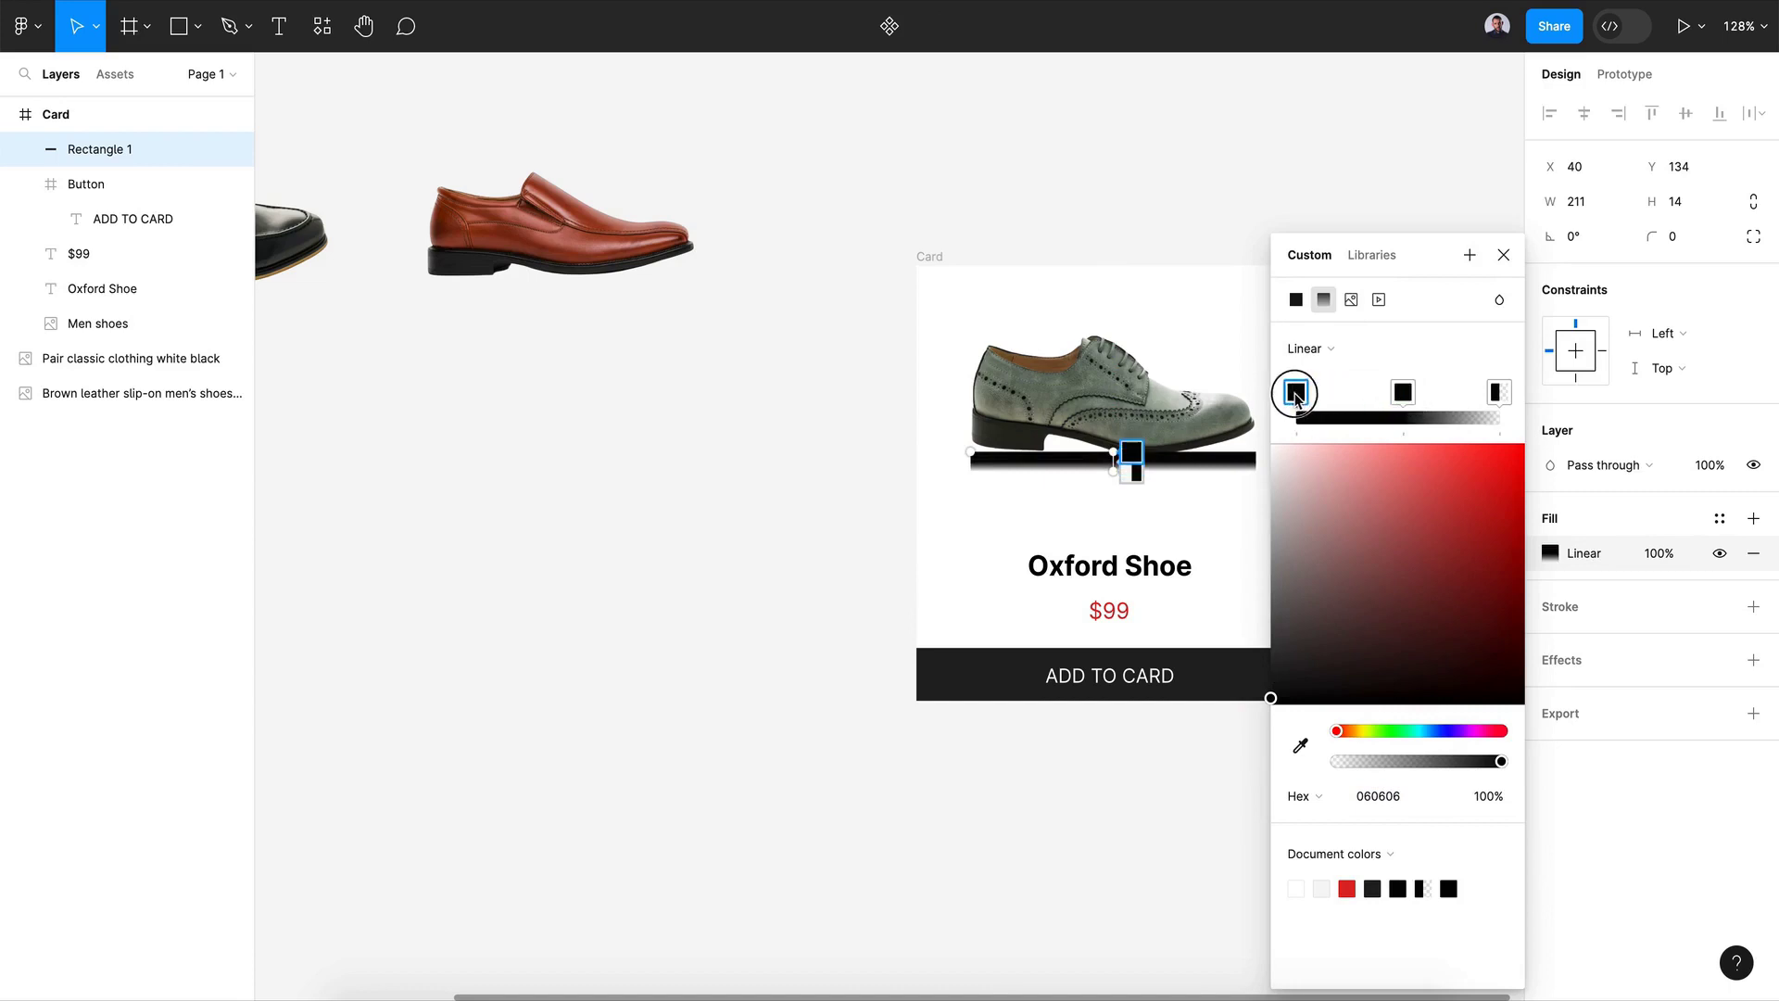
{"action": "left_click", "coordinate": [1395, 397]}
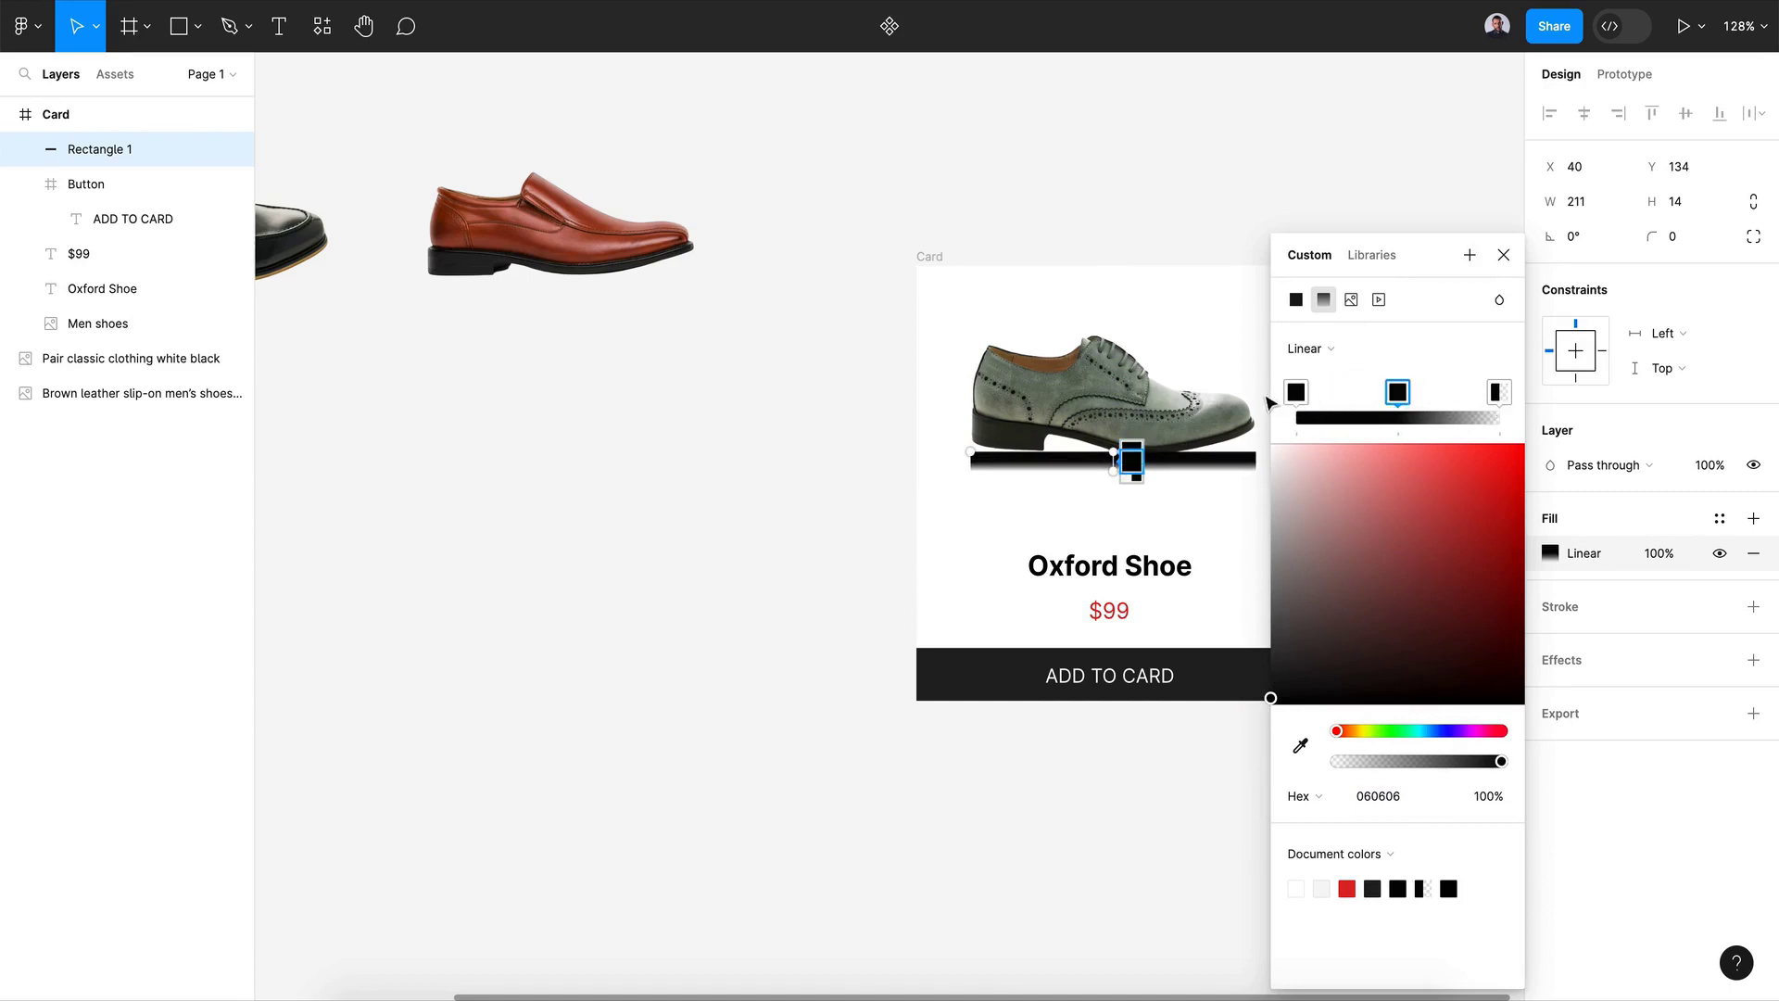
{"action": "left_click", "coordinate": [1290, 399]}
{"action": "left_click_drag", "start_coordinate": [1467, 755], "coordinate": [1321, 752]}
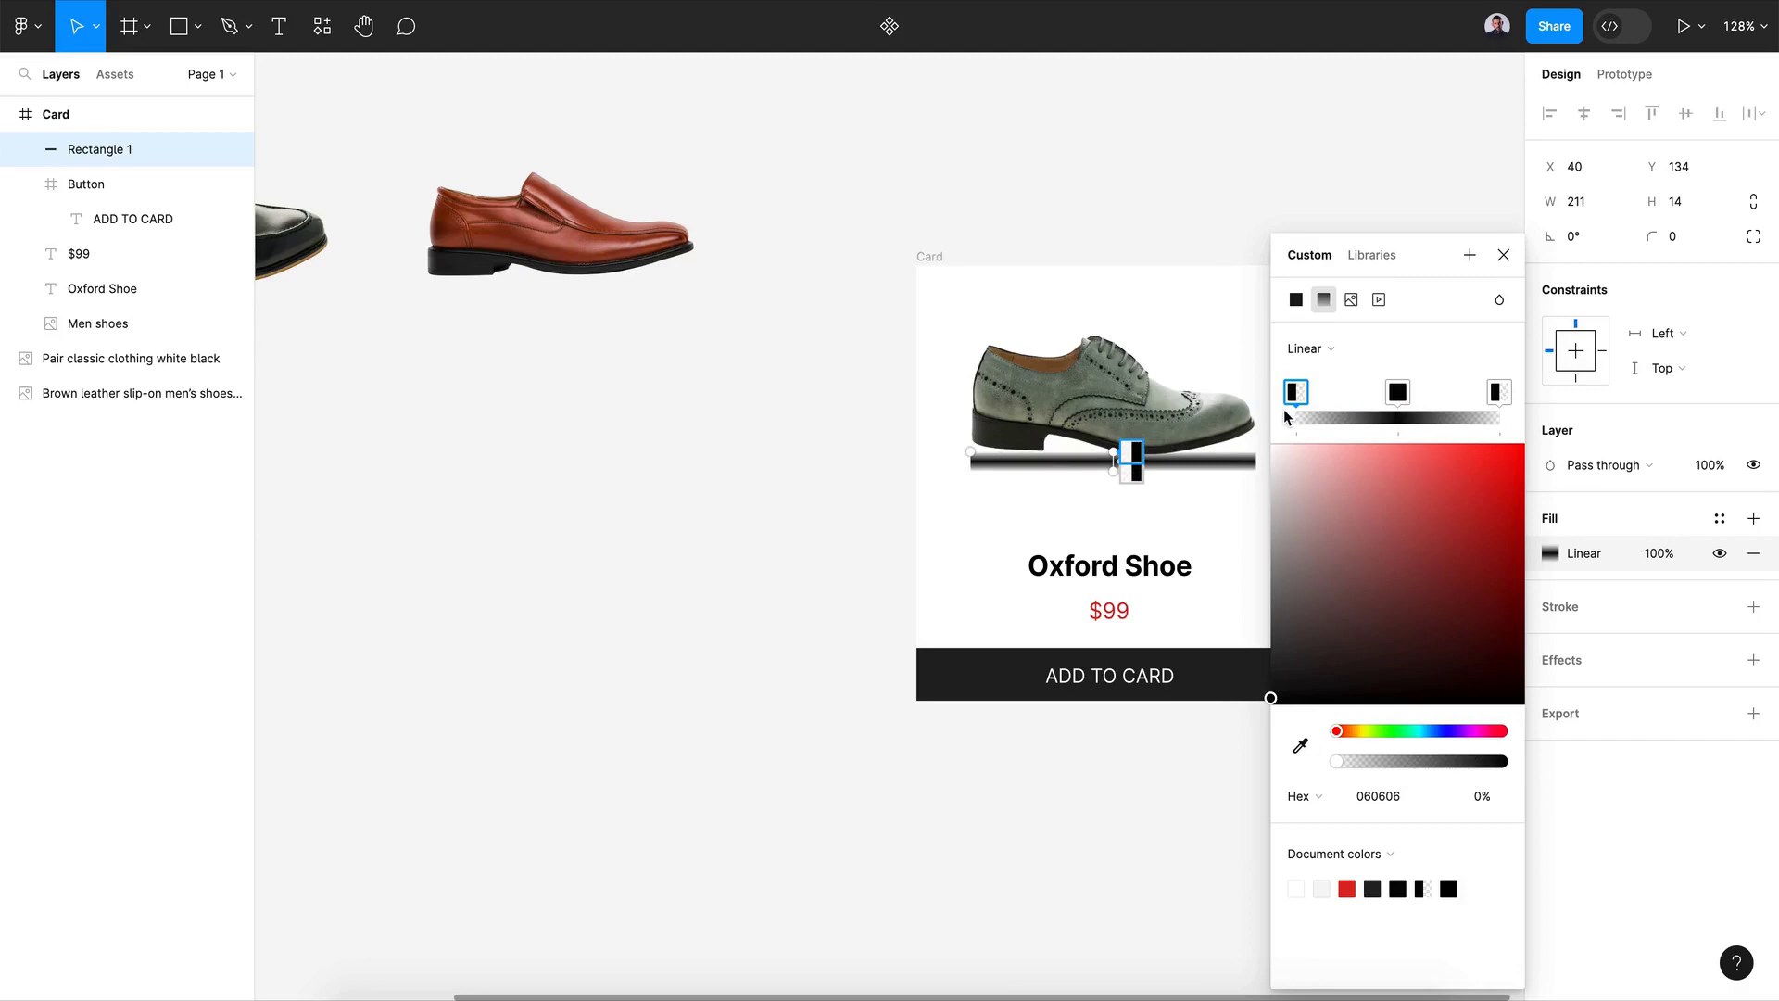
{"action": "left_click", "coordinate": [1495, 393]}
{"action": "left_click", "coordinate": [1401, 397]}
{"action": "left_click", "coordinate": [1501, 762]}
{"action": "left_click", "coordinate": [1506, 260]}
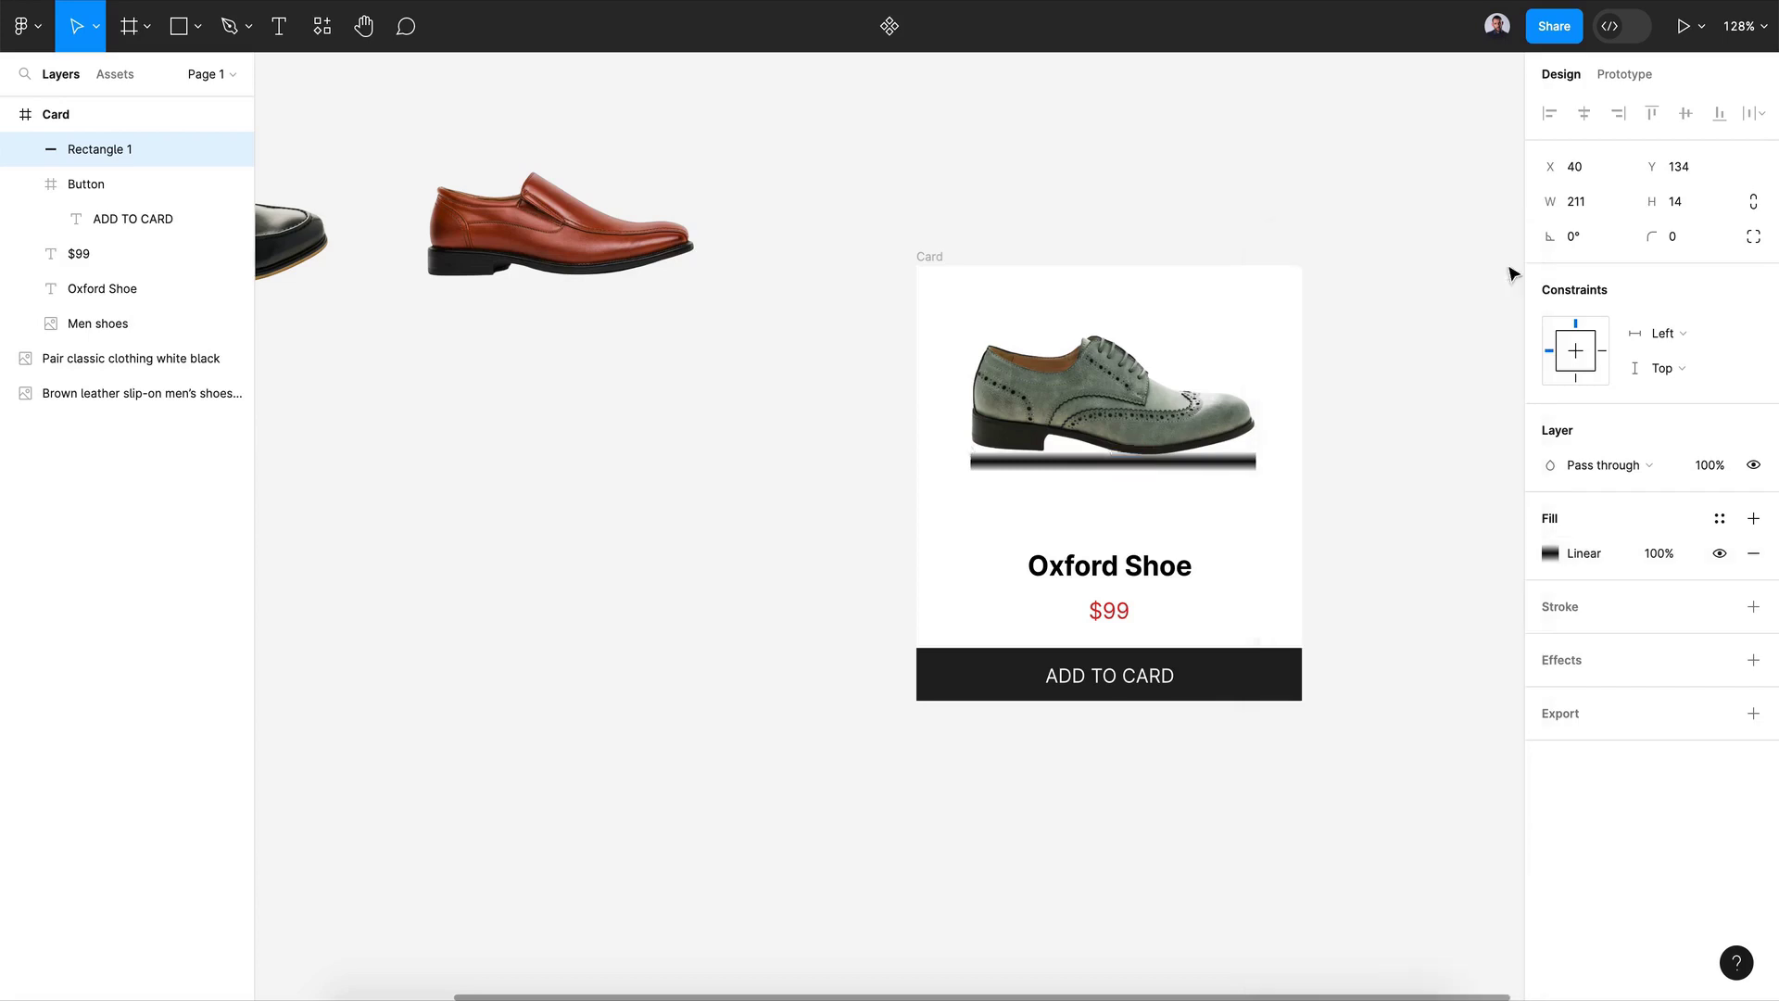
{"action": "left_click", "coordinate": [1550, 554]}
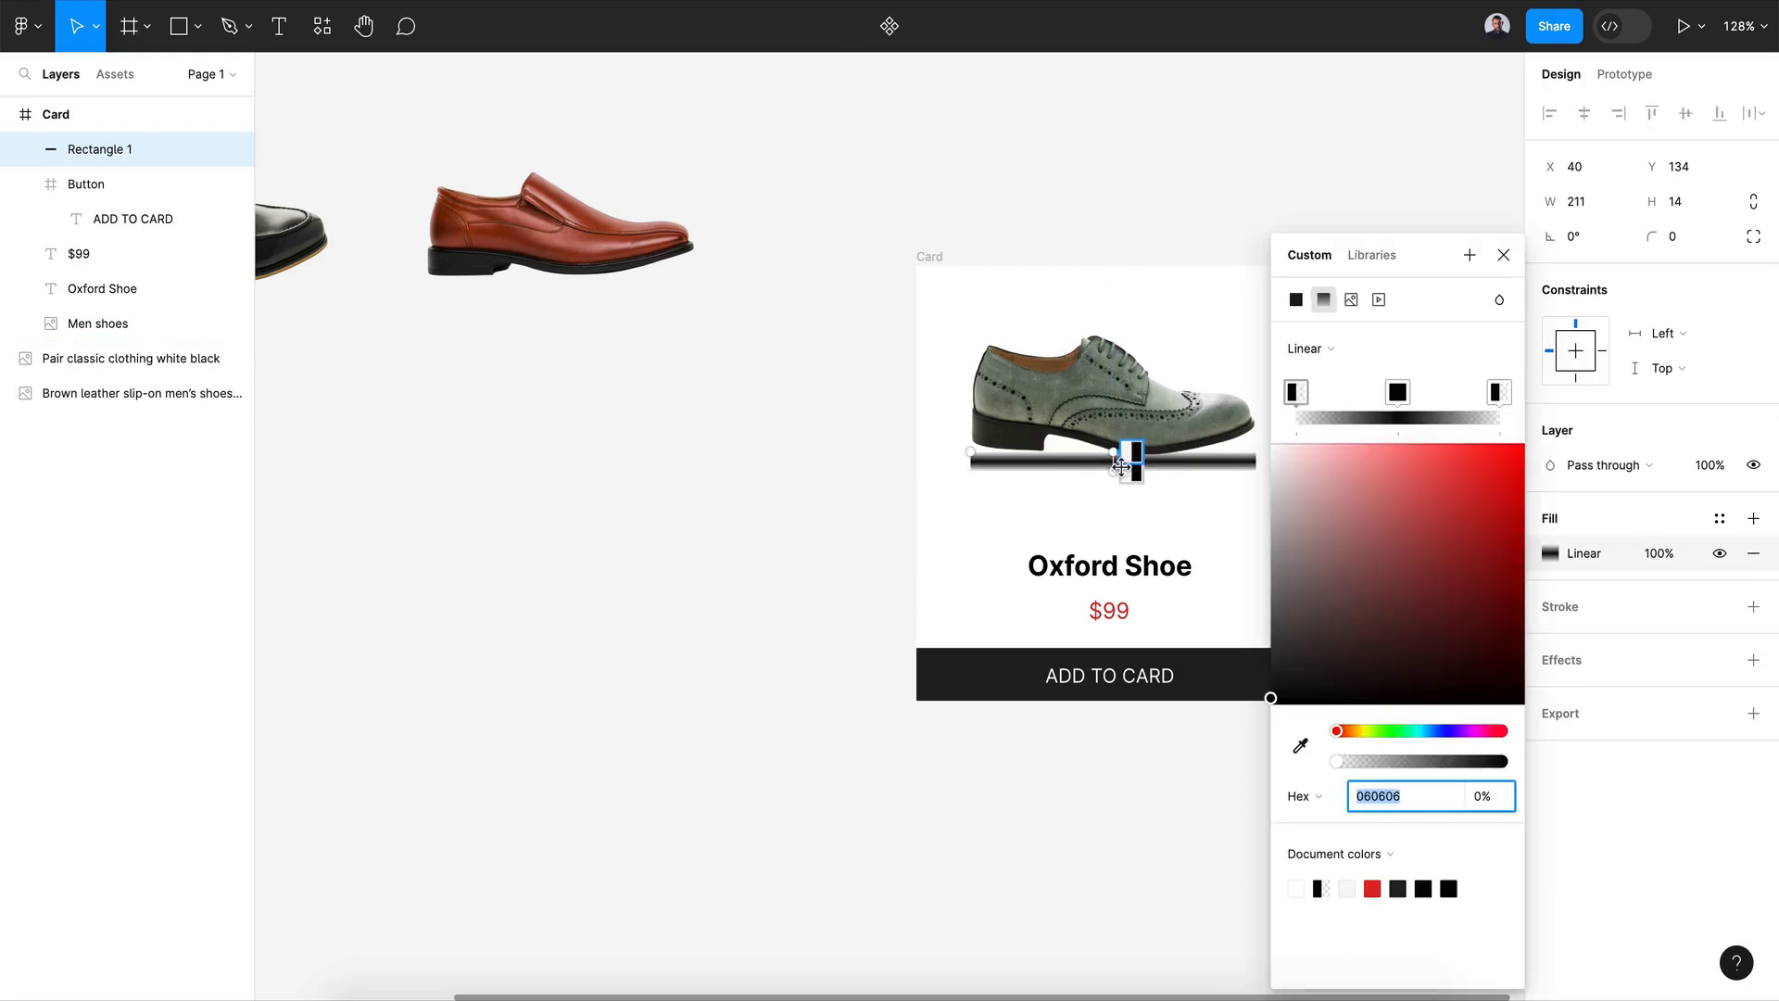
{"action": "mouse_move", "coordinate": [1122, 464]}
{"action": "left_mouse_down"}
{"action": "mouse_move", "coordinate": [971, 461]}
{"action": "mouse_move", "coordinate": [1250, 456]}
{"action": "left_mouse_up"}
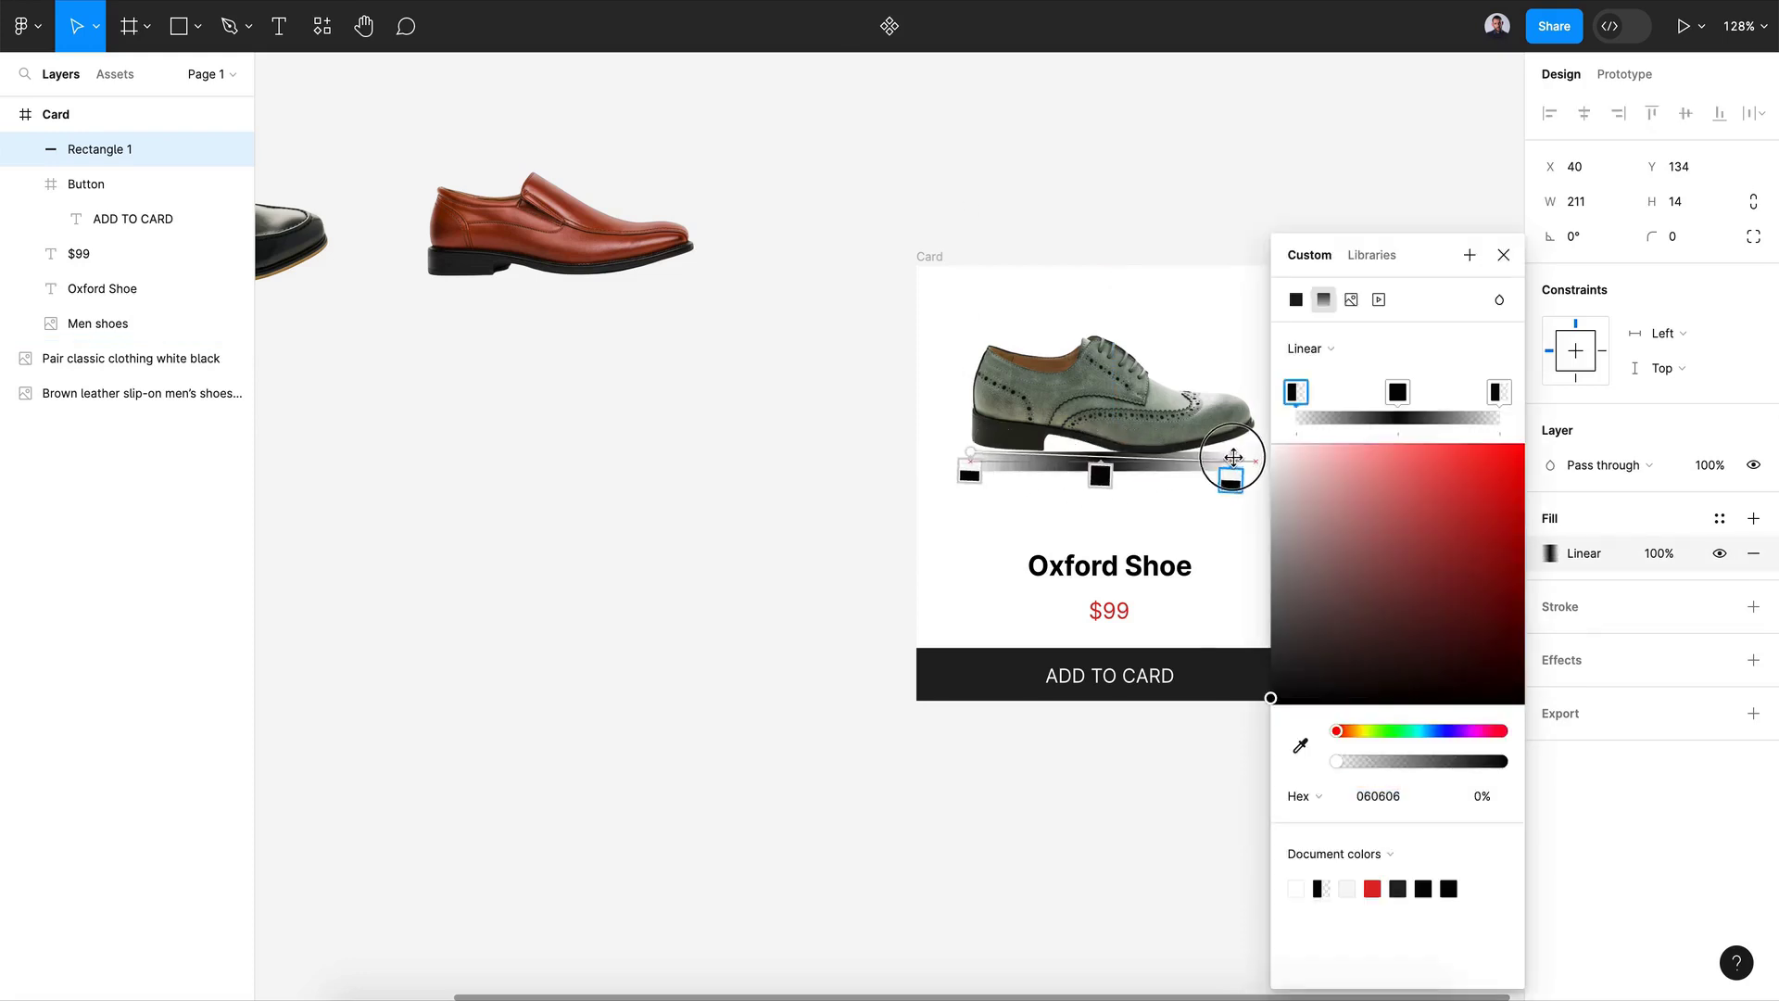
{"action": "scroll", "coordinate": [1250, 455], "scroll_direction": "right", "scroll_amount": 3}
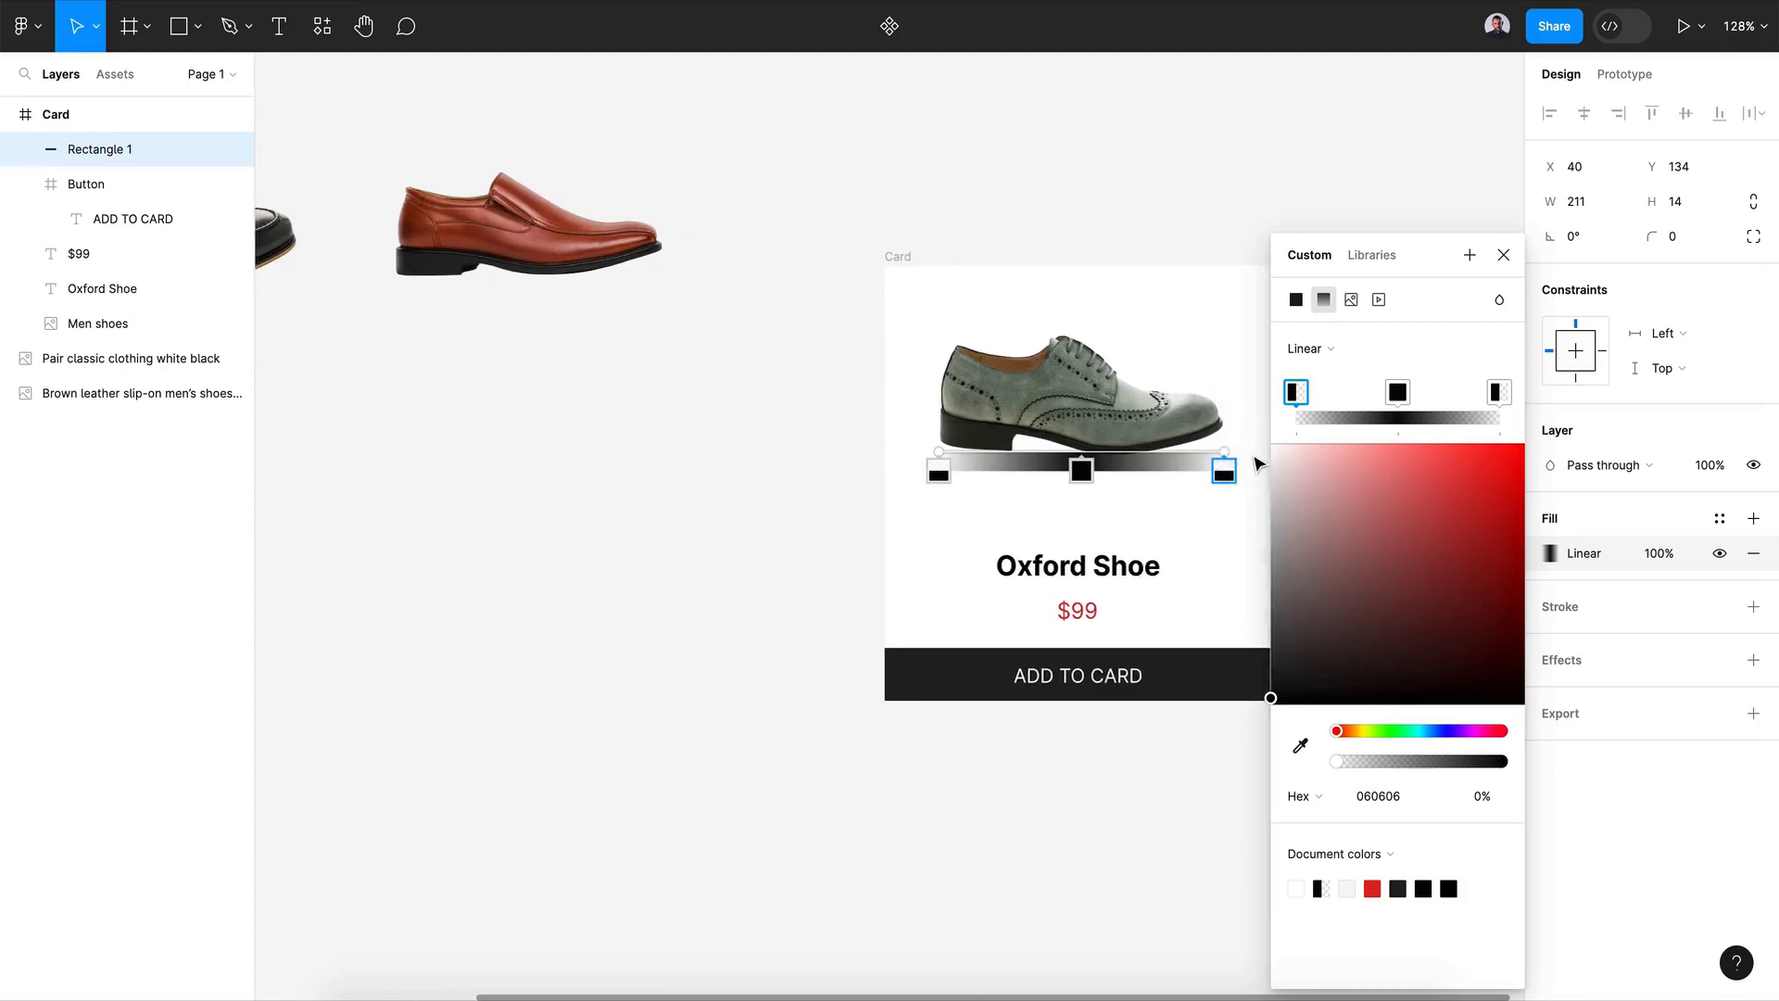
{"action": "scroll", "coordinate": [1251, 456], "scroll_direction": "down", "scroll_amount": 2}
Step: Give the gradient bar a Layer blur of 15
{"action": "key", "text": "Escape"}
{"action": "key", "text": "Escape"}
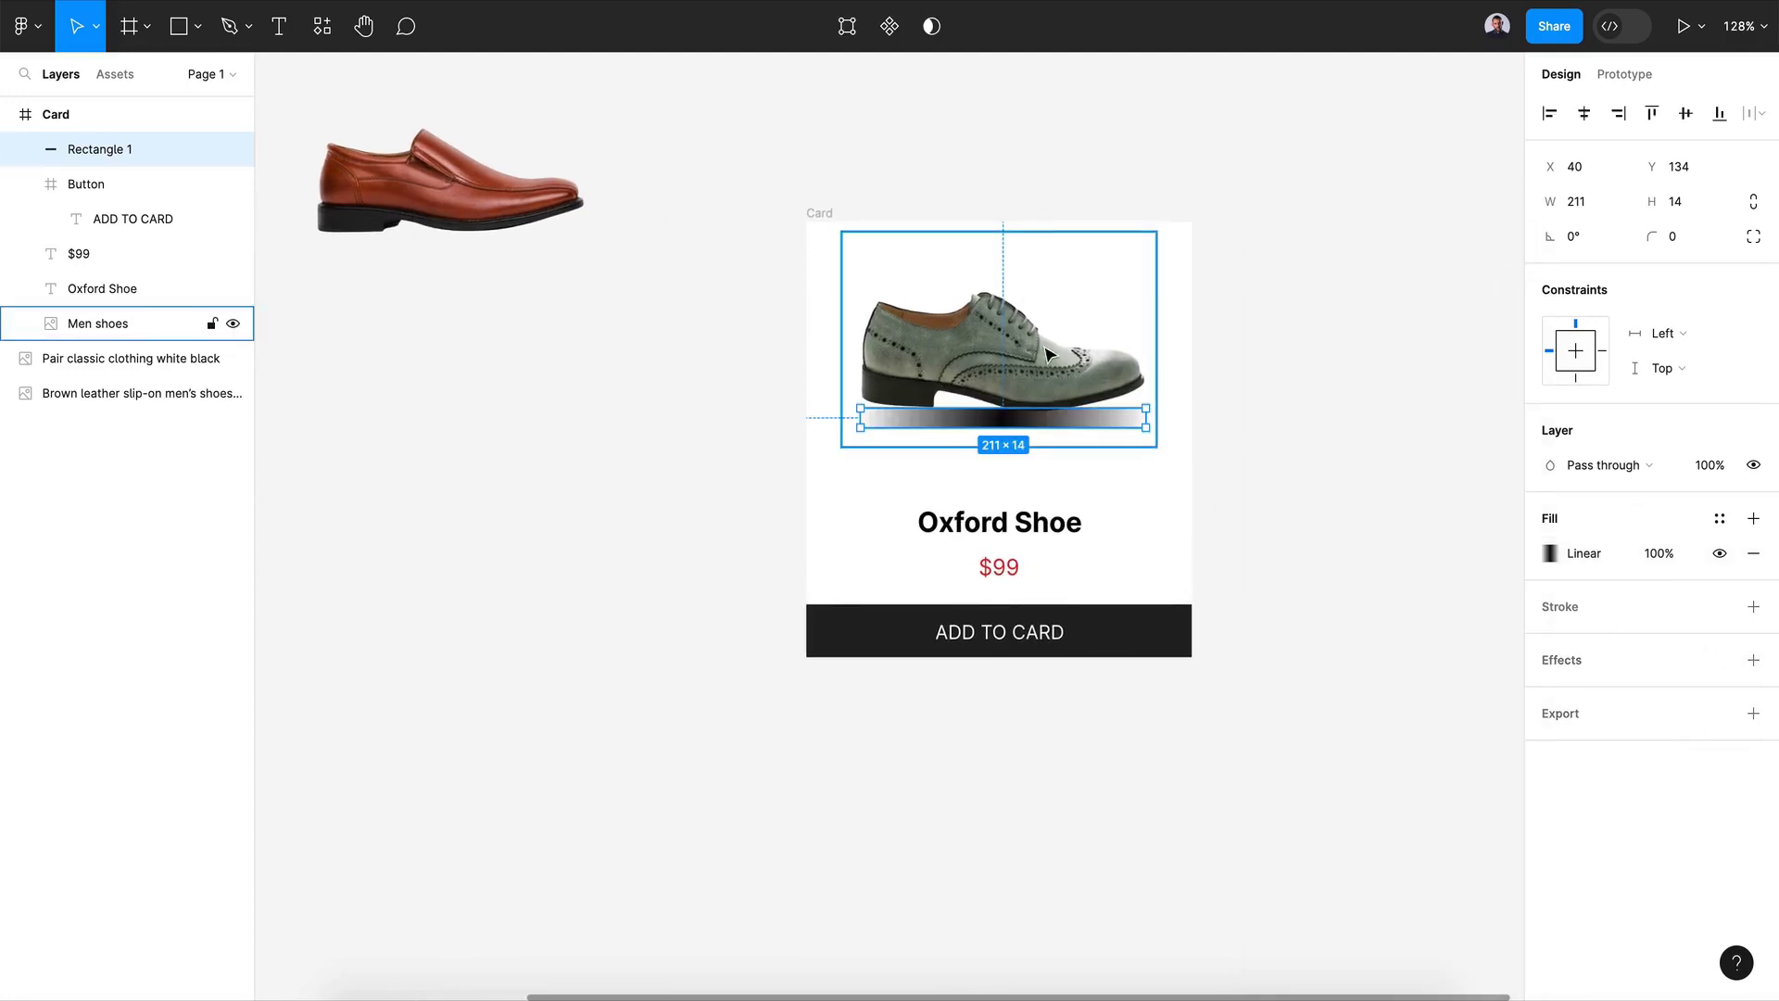
{"action": "left_click", "coordinate": [1753, 658]}
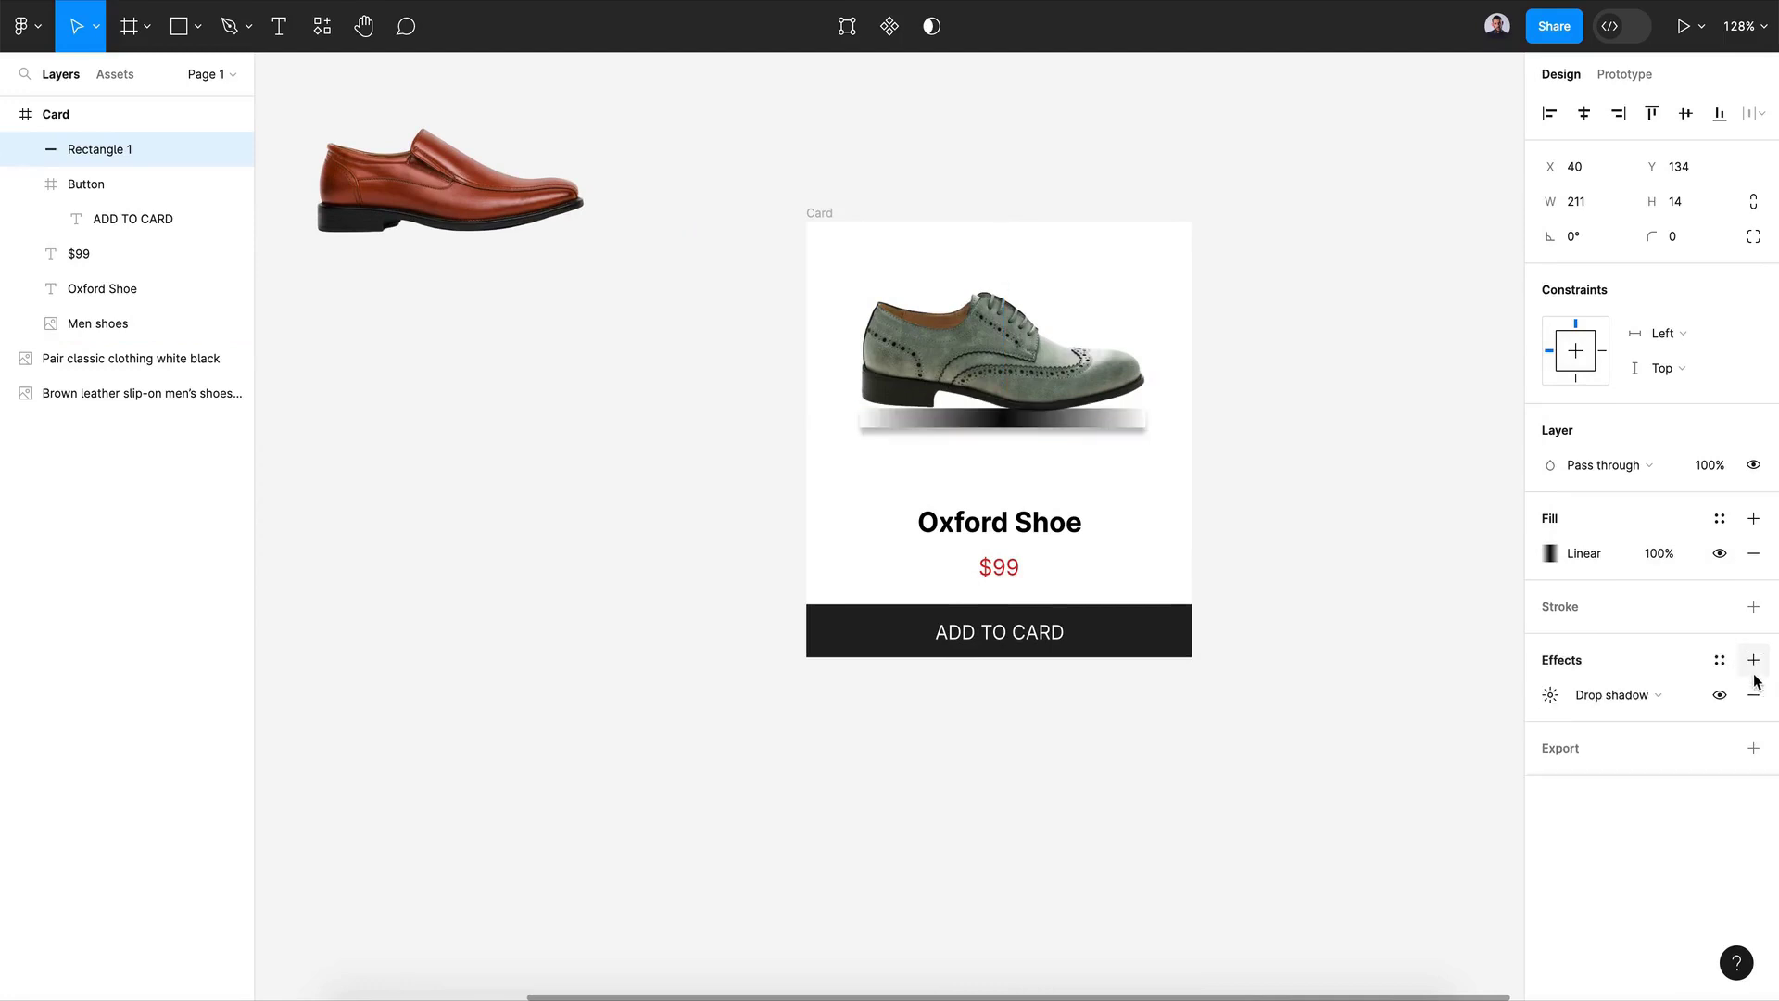
{"action": "left_click", "coordinate": [1669, 694]}
{"action": "left_click", "coordinate": [1598, 720]}
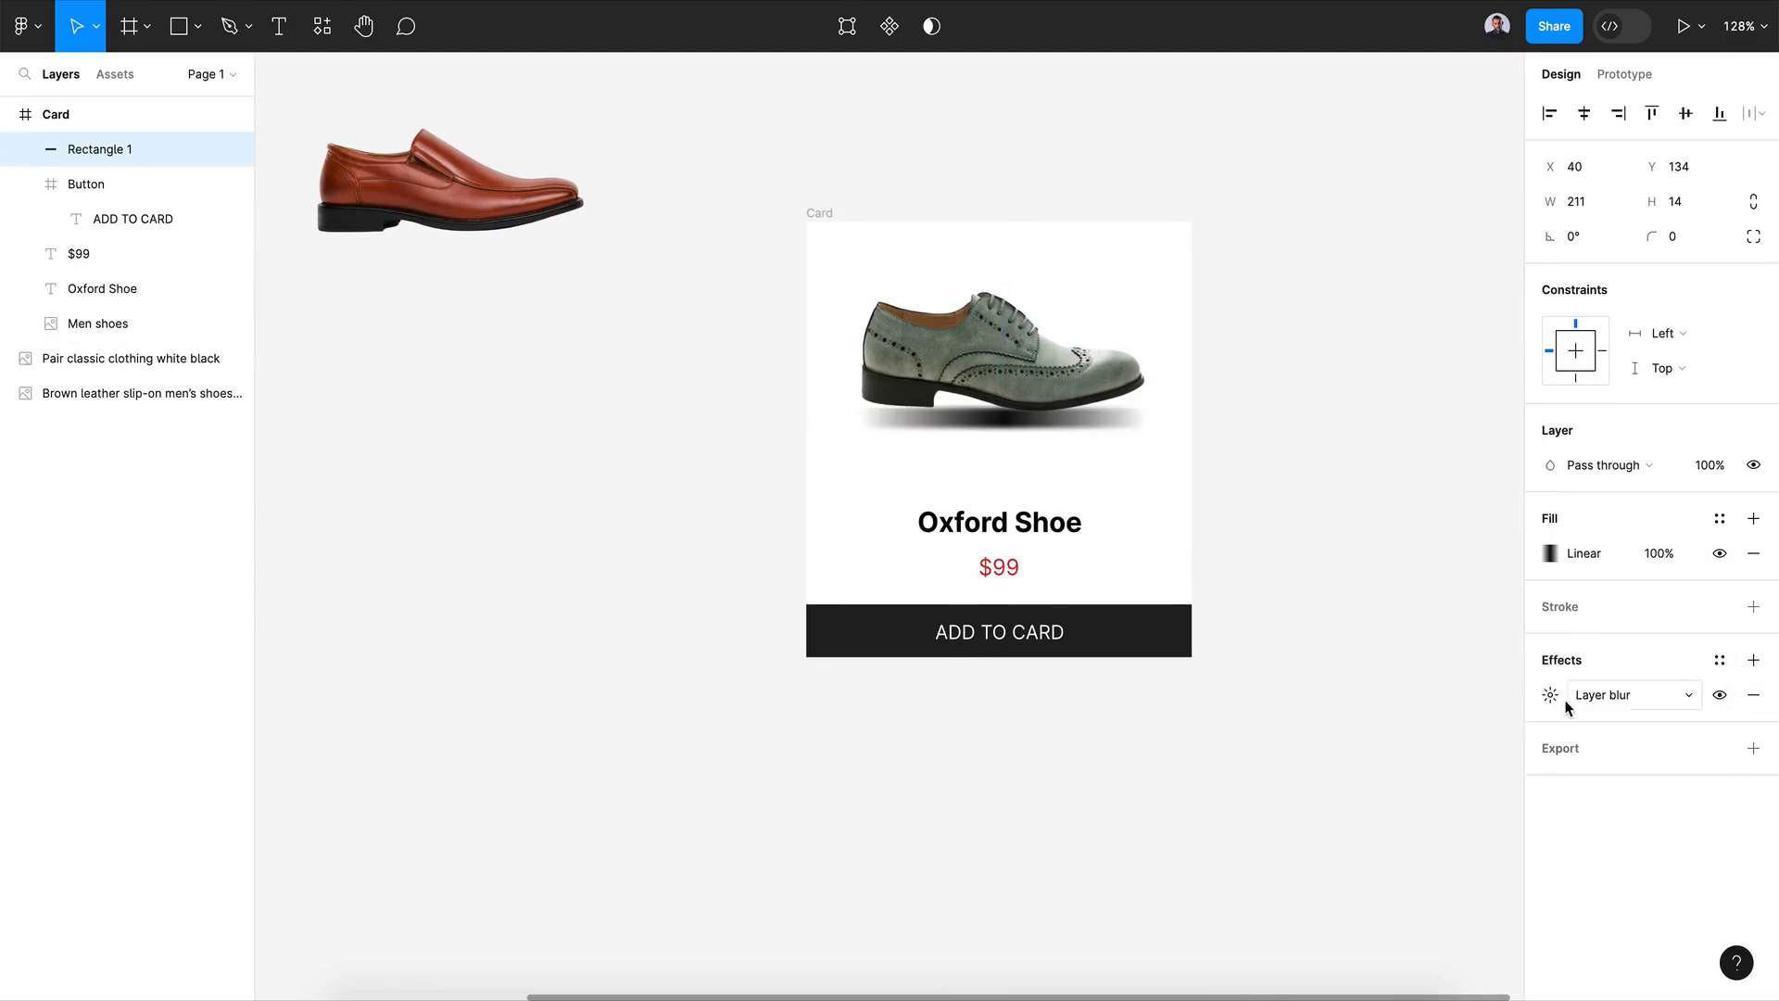
{"action": "left_click", "coordinate": [1554, 698]}
{"action": "type", "text": "15"}
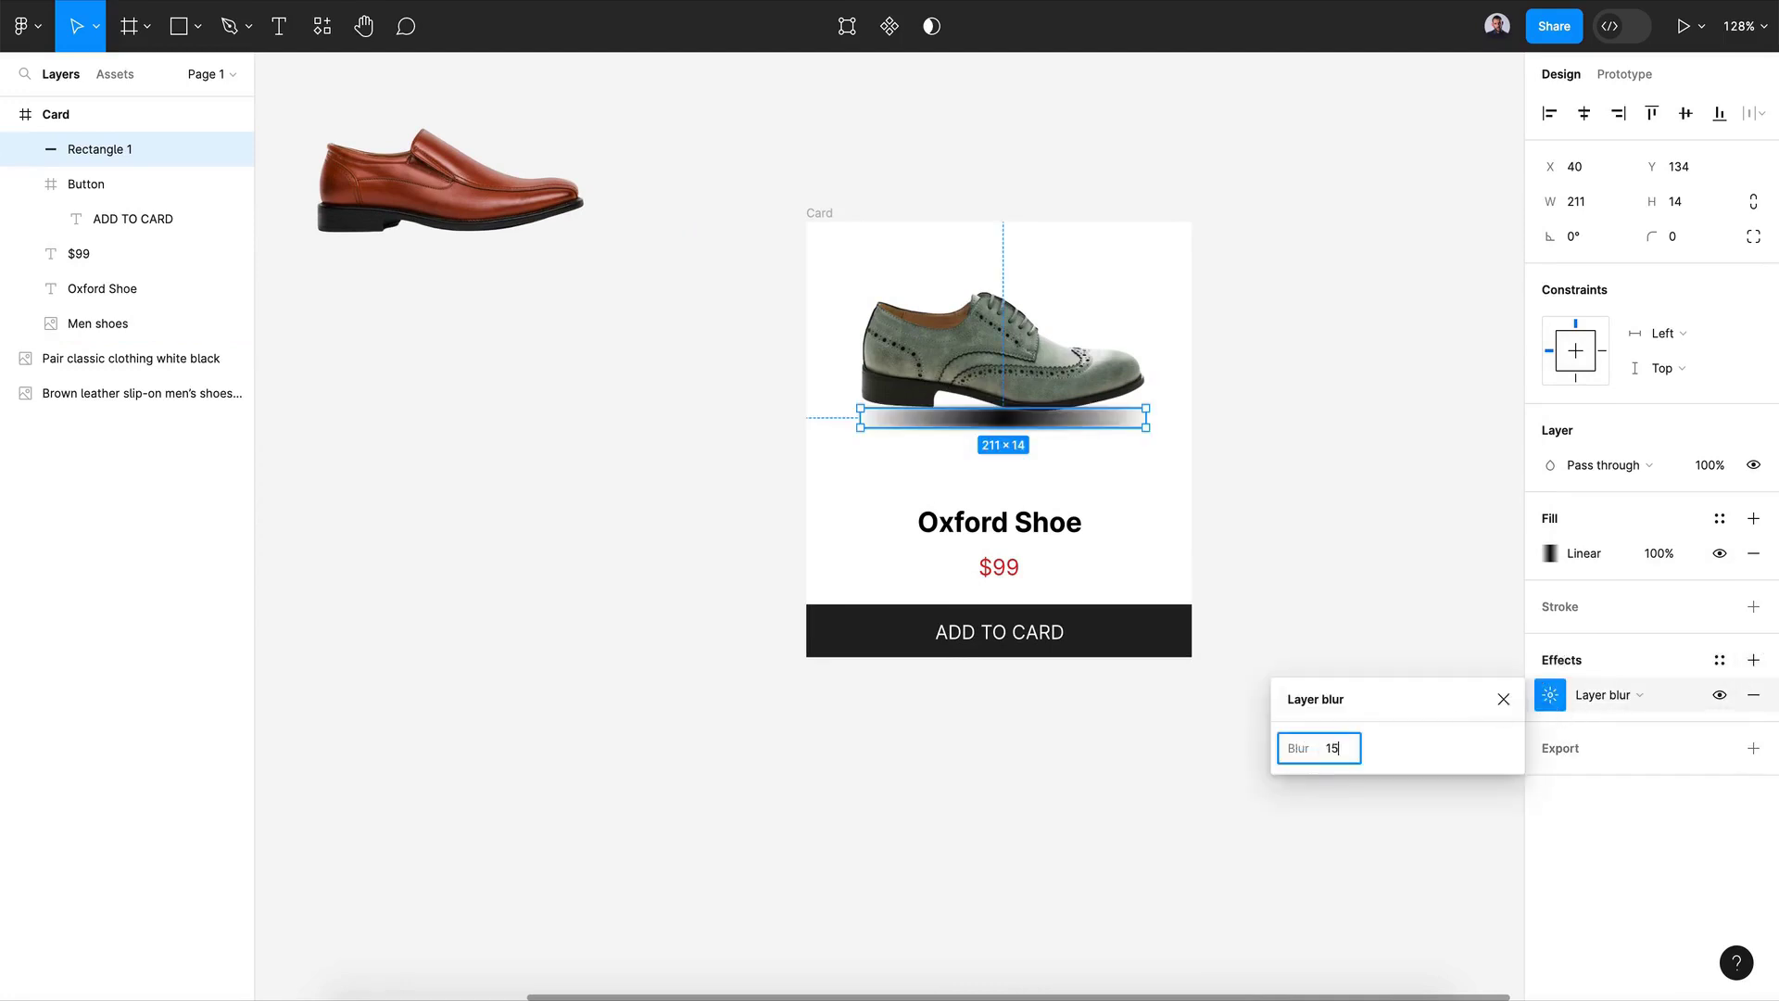
{"action": "key", "text": "Return"}
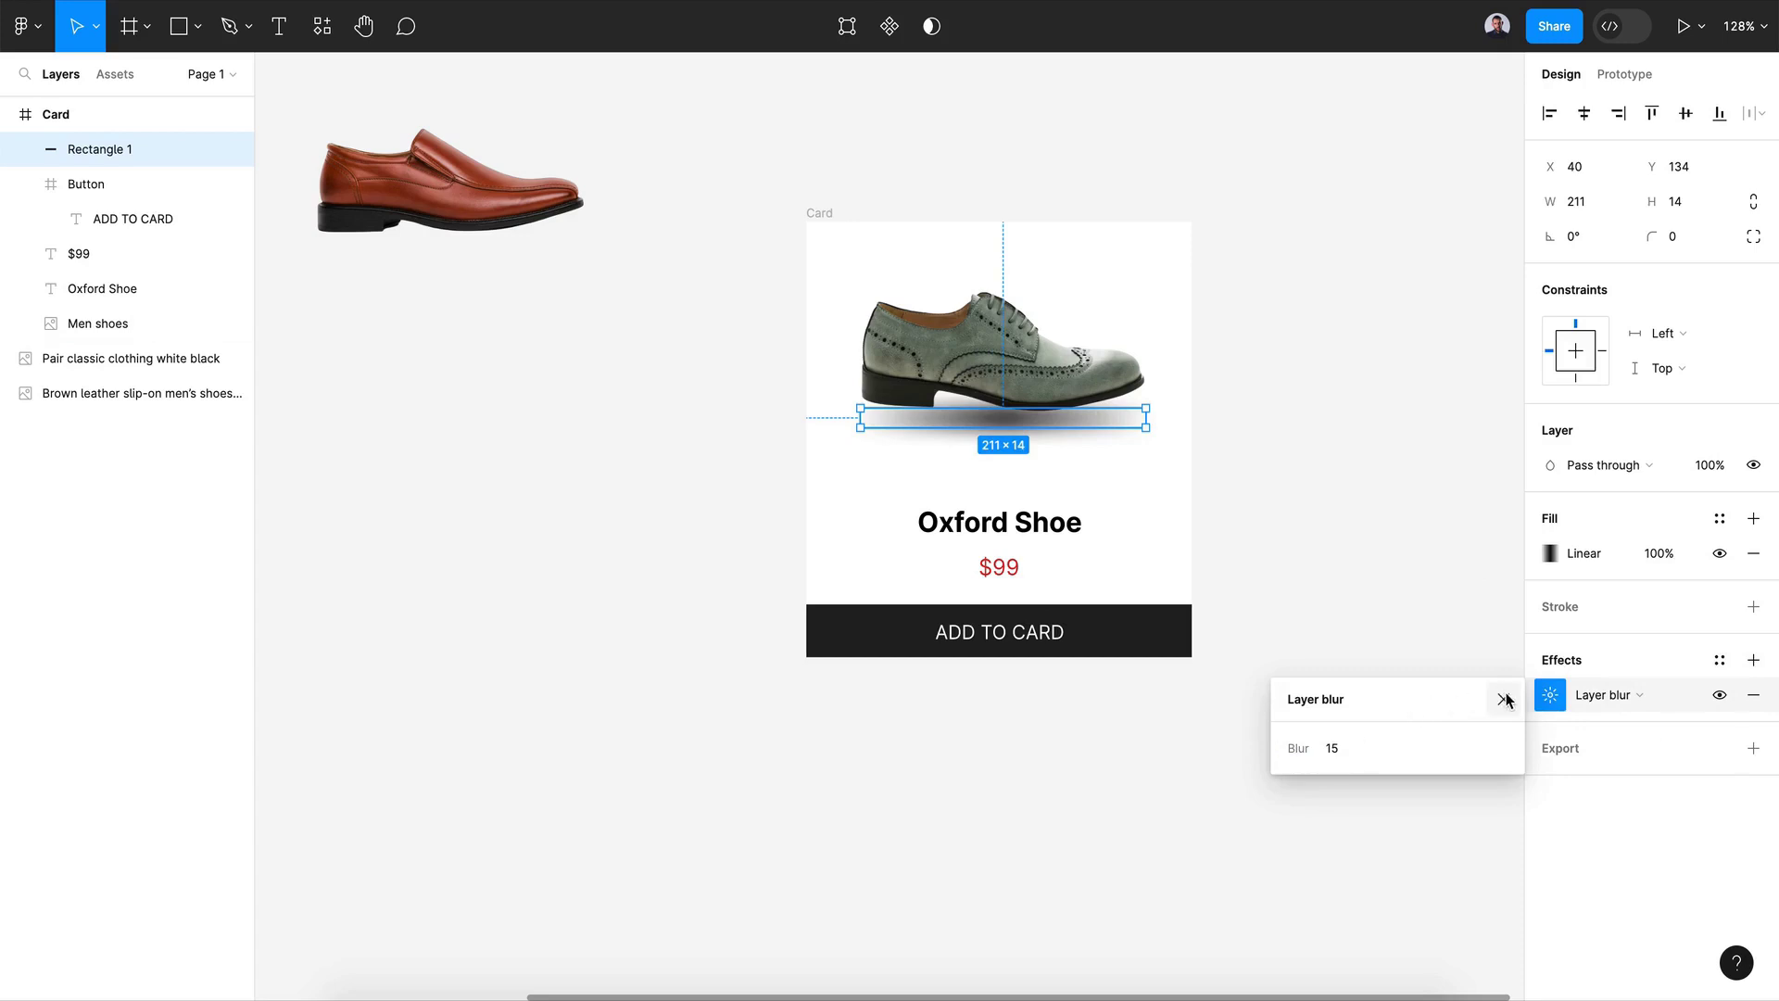
{"action": "left_click", "coordinate": [1345, 741]}
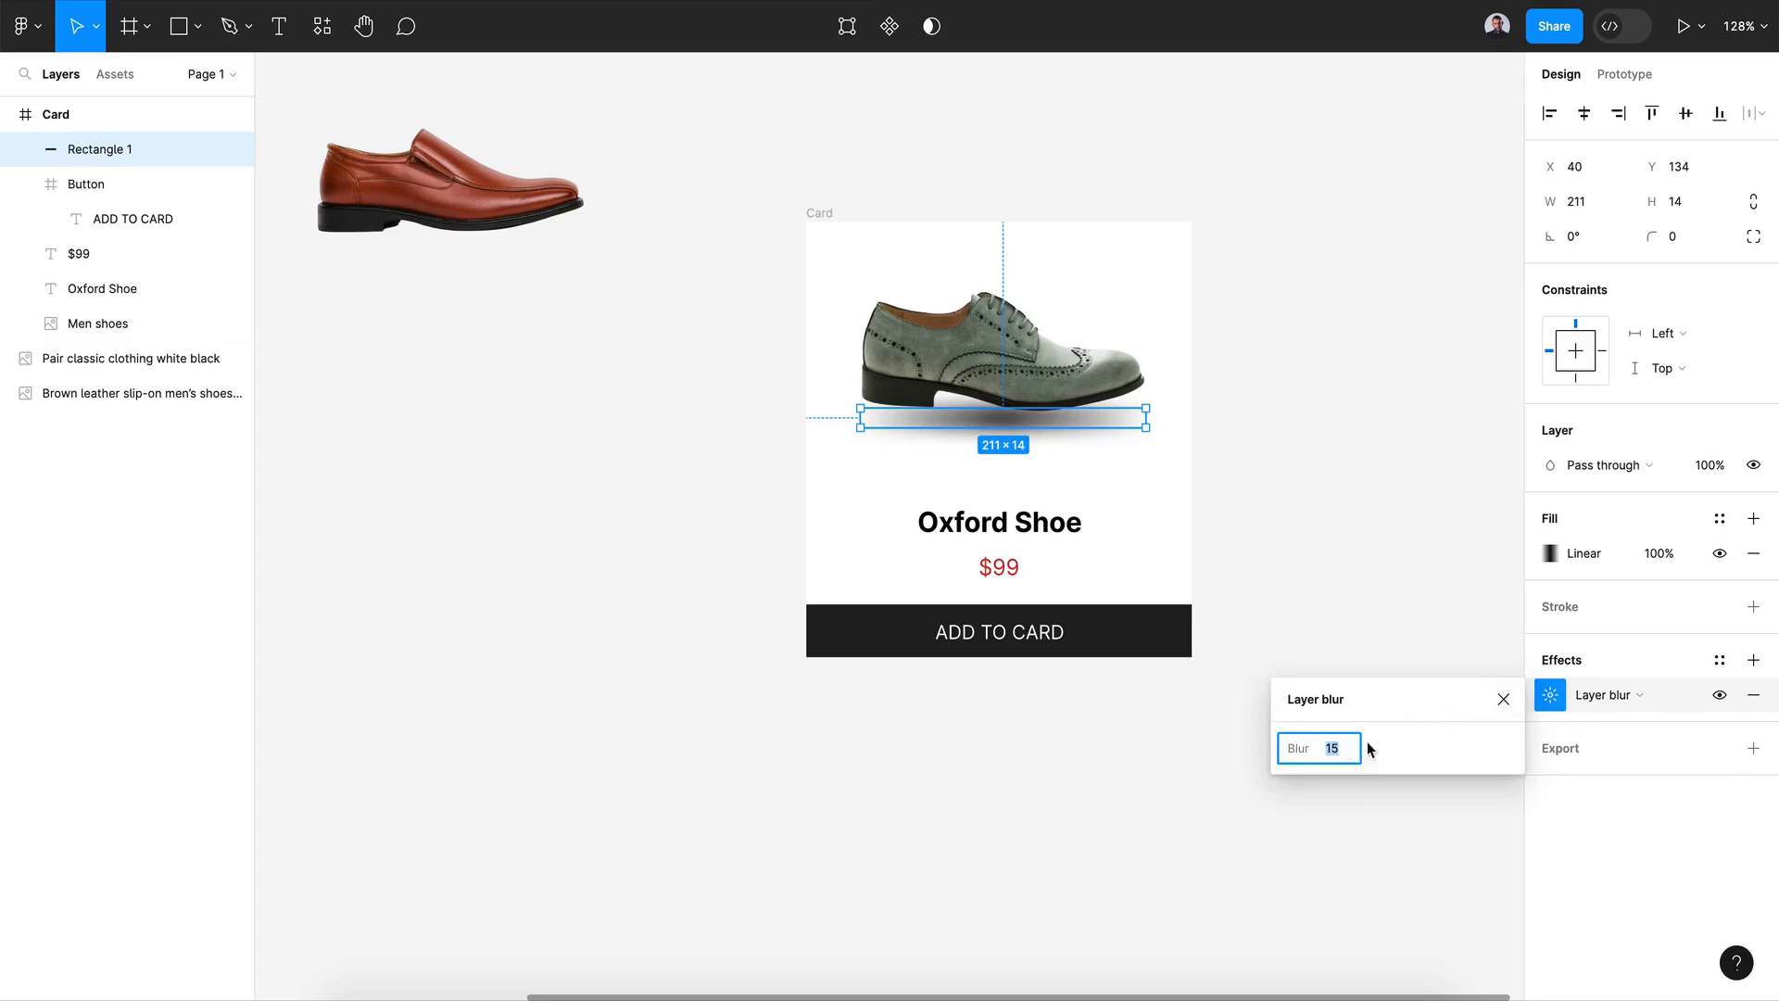
{"action": "left_click", "coordinate": [1504, 699]}
Step: Place Rectangle 1 below Men shoes inside Card and nudge it under the sole
{"action": "key", "text": "shift+Up"}
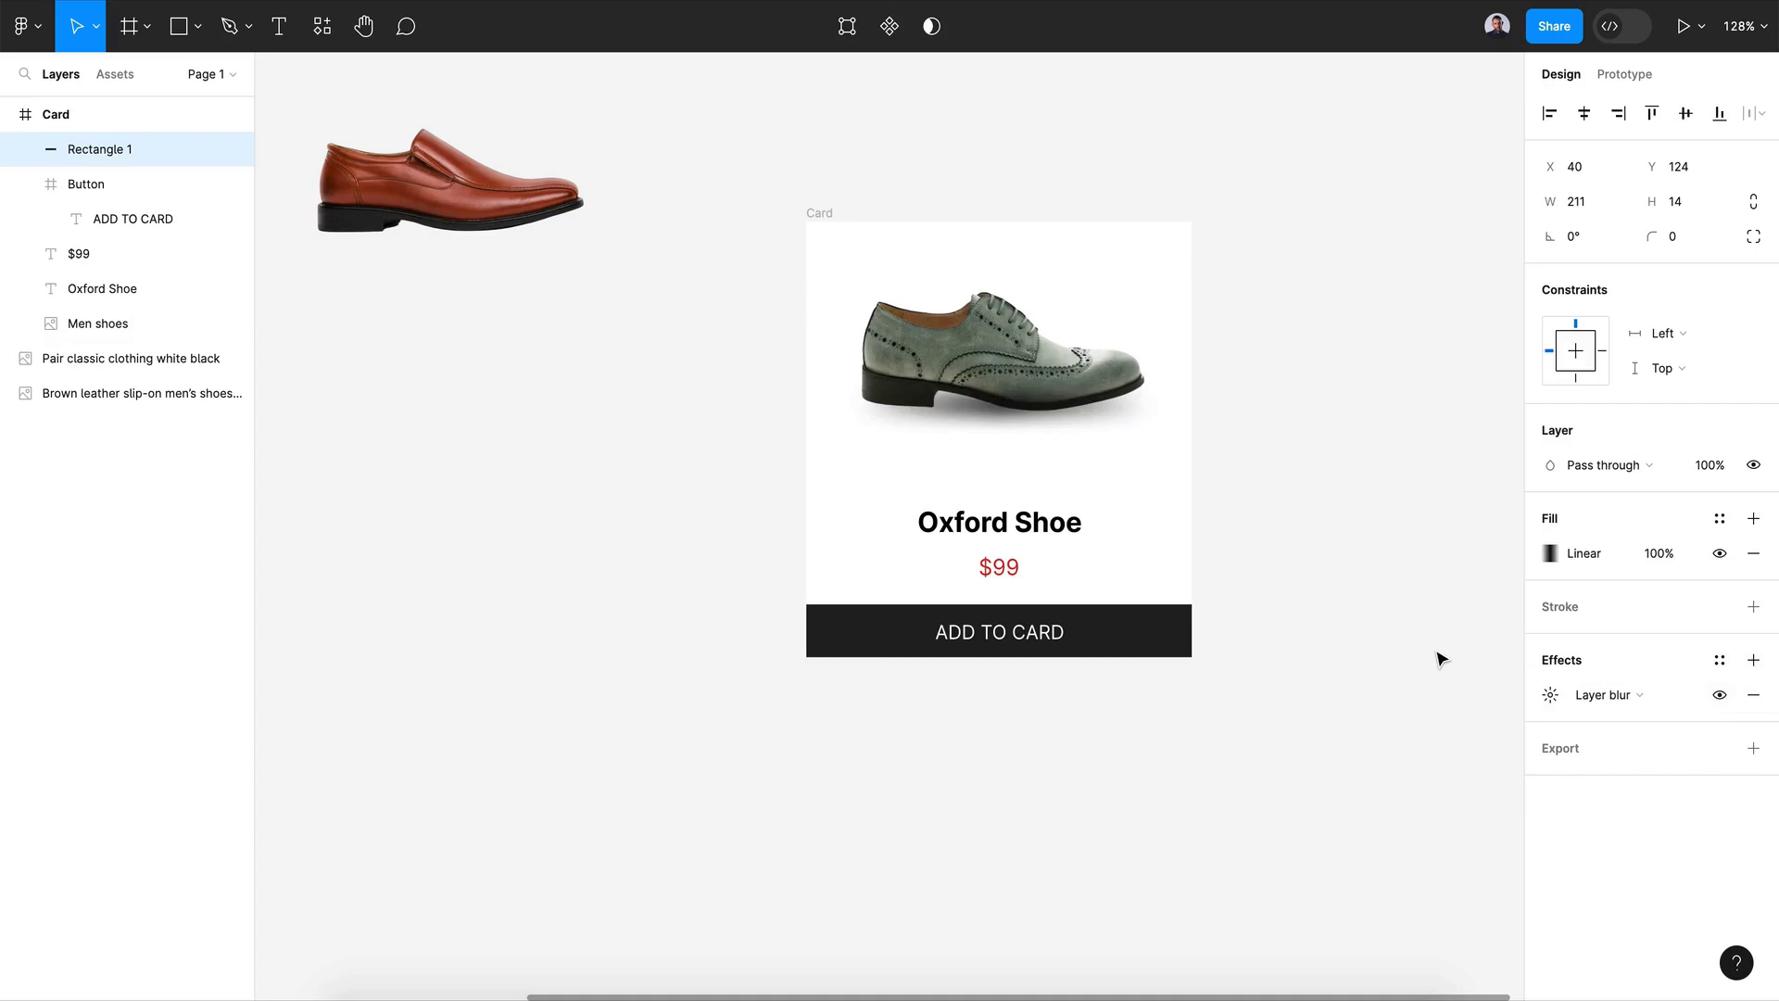
{"action": "left_click_drag", "start_coordinate": [145, 166], "coordinate": [112, 340]}
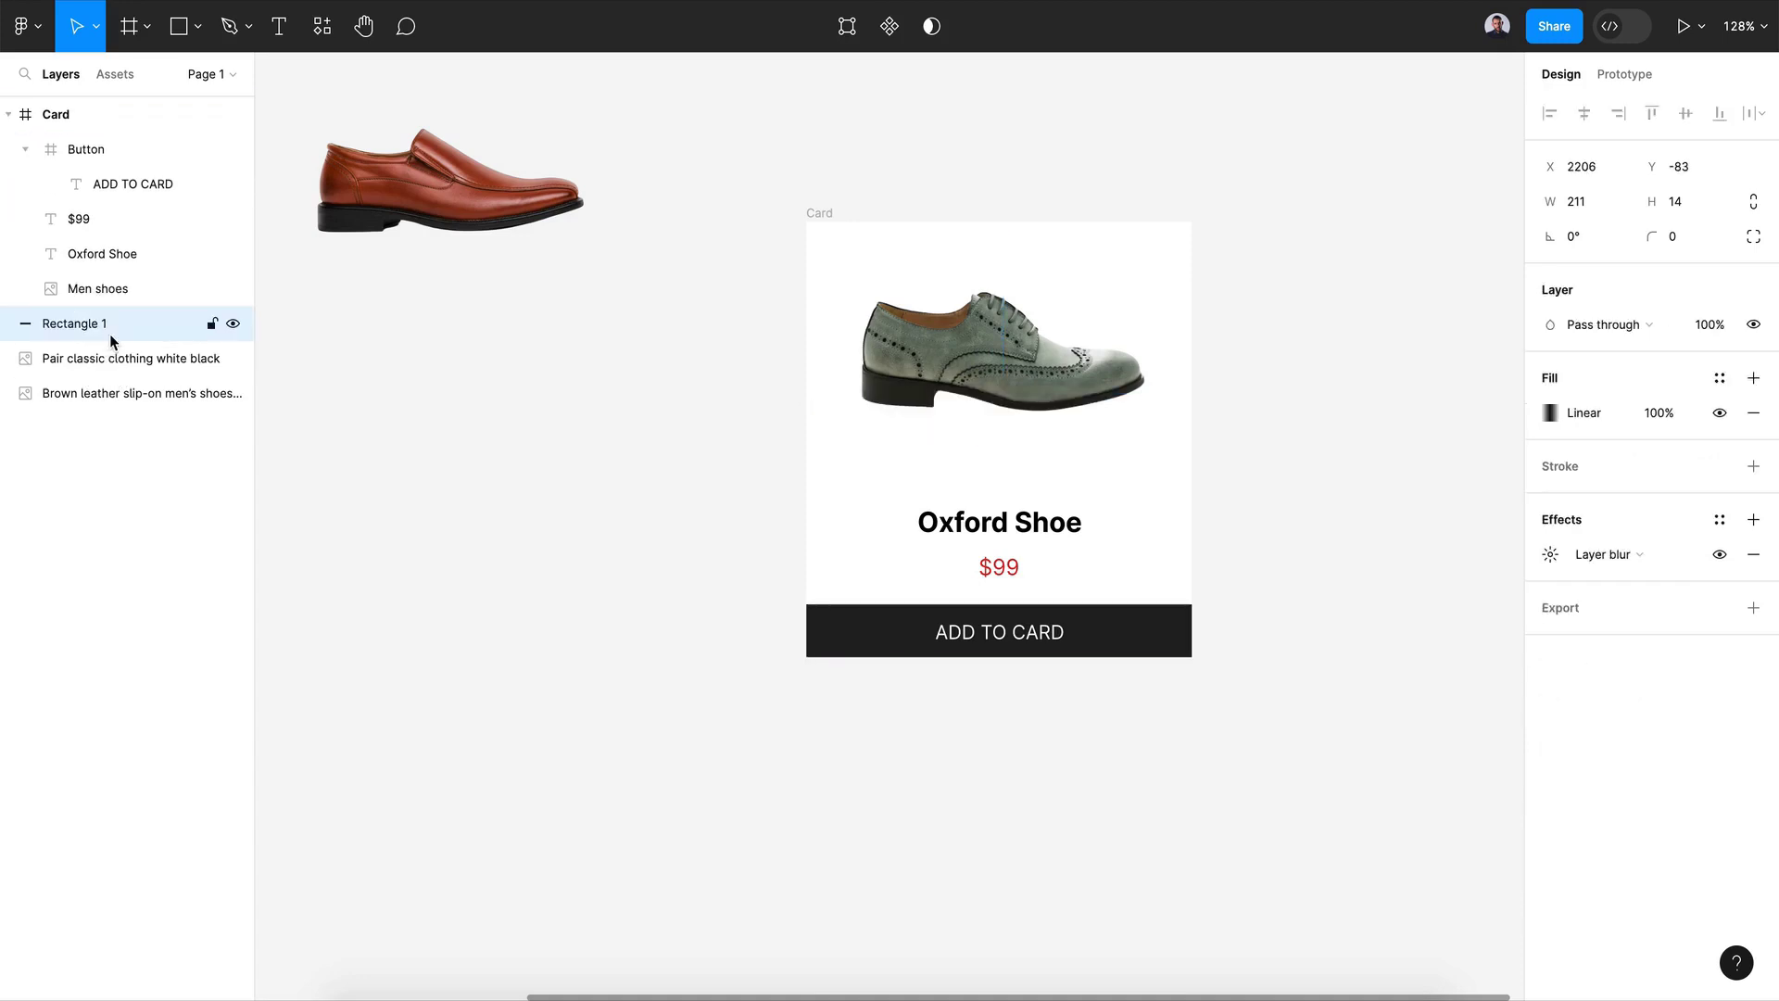
{"action": "left_click_drag", "start_coordinate": [112, 340], "coordinate": [131, 342]}
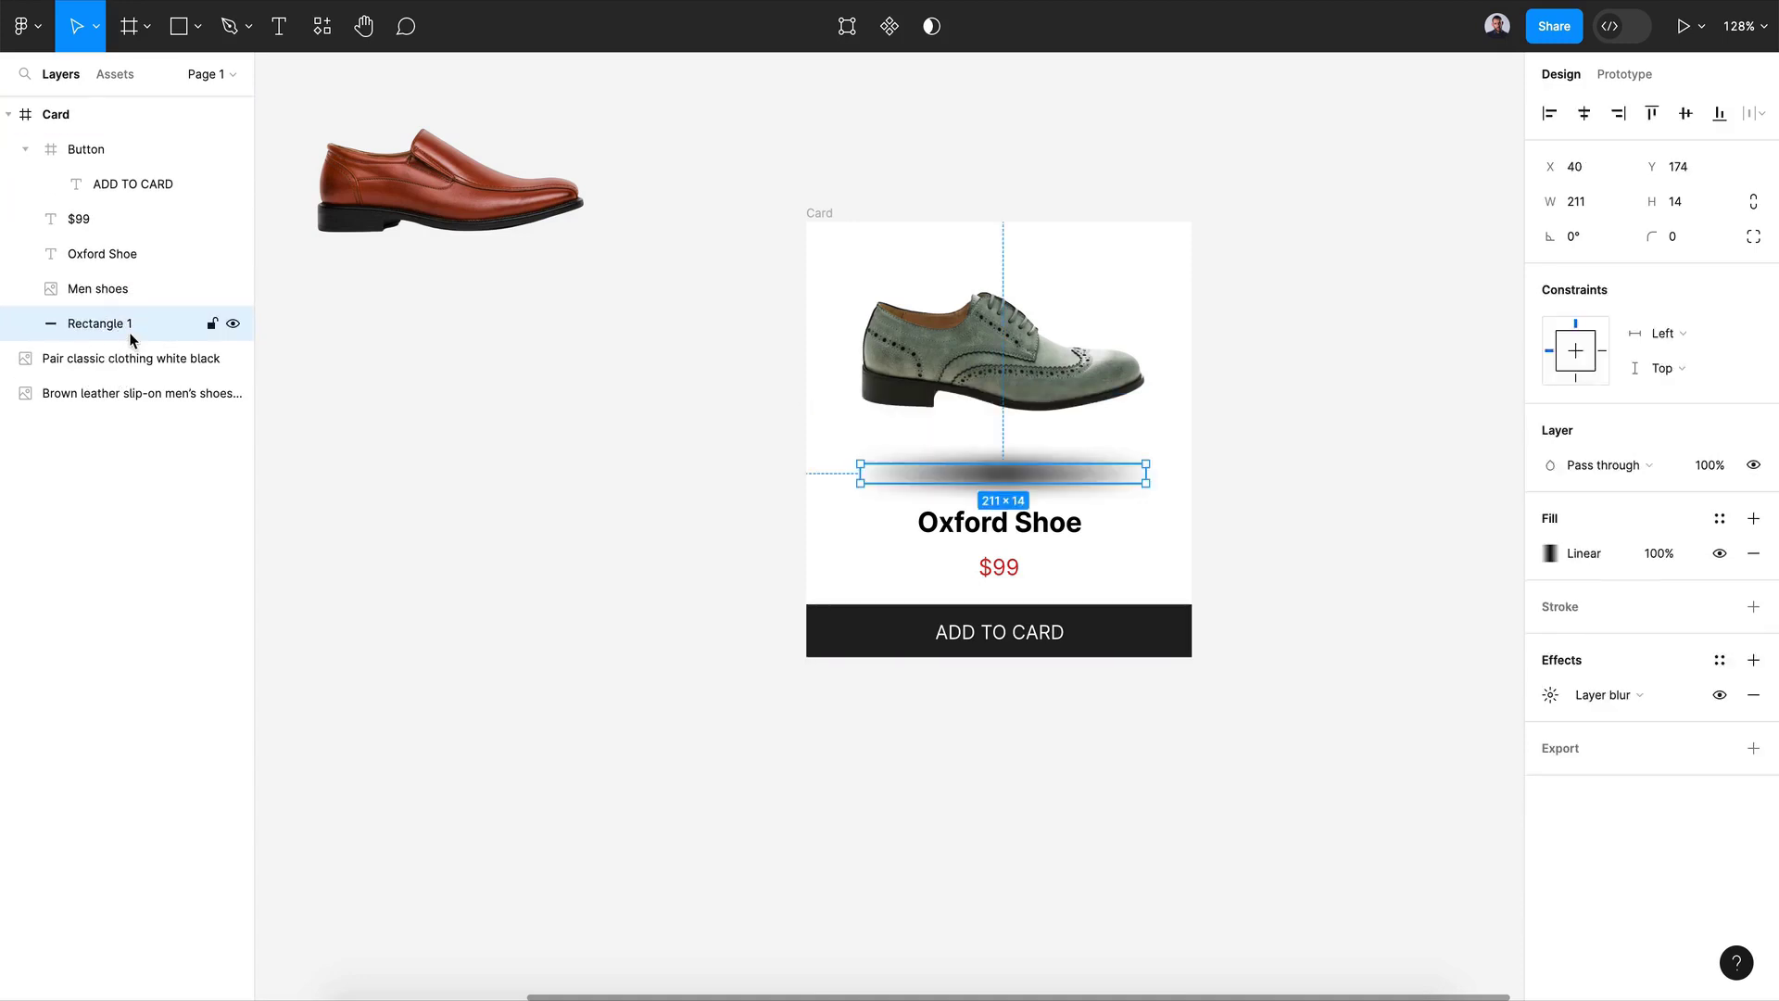
{"action": "key", "text": "shift+Left"}
{"action": "key", "text": "shift+Left"}
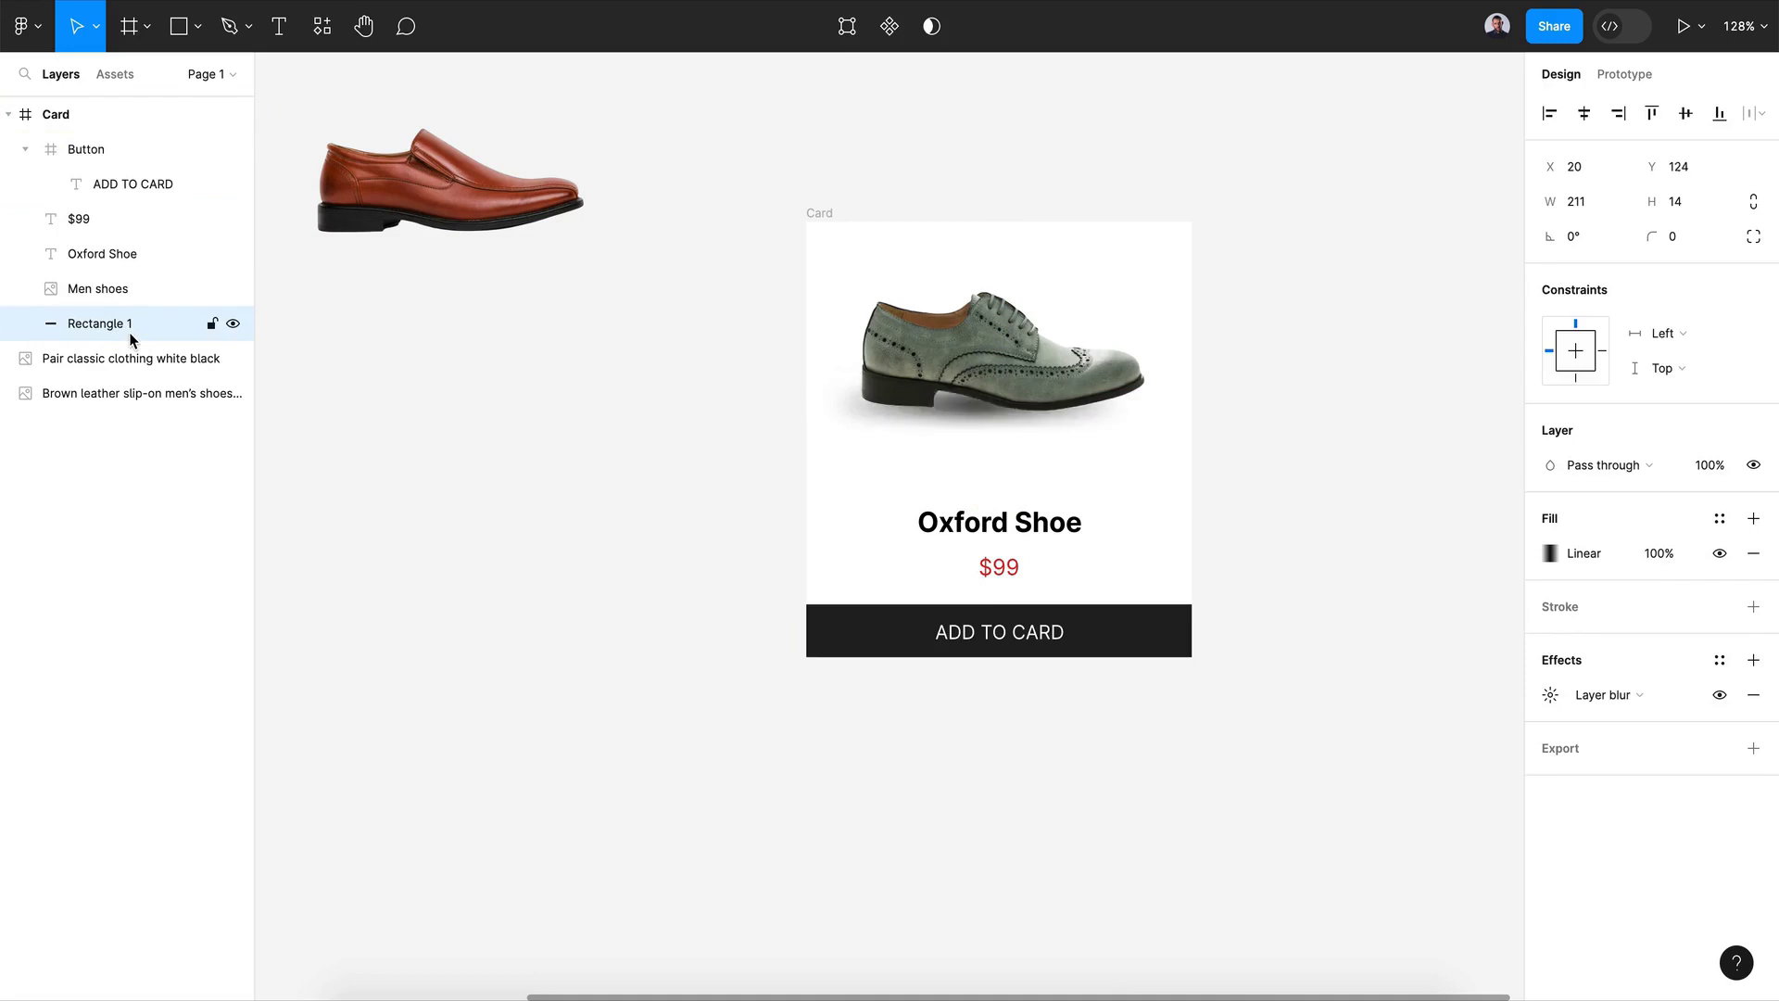
{"action": "key", "text": "Up"}
{"action": "key", "text": "Up"}
{"action": "key", "text": "Up"}
{"action": "key", "text": "Down"}
{"action": "key", "text": "Down"}
{"action": "key", "text": "Down"}
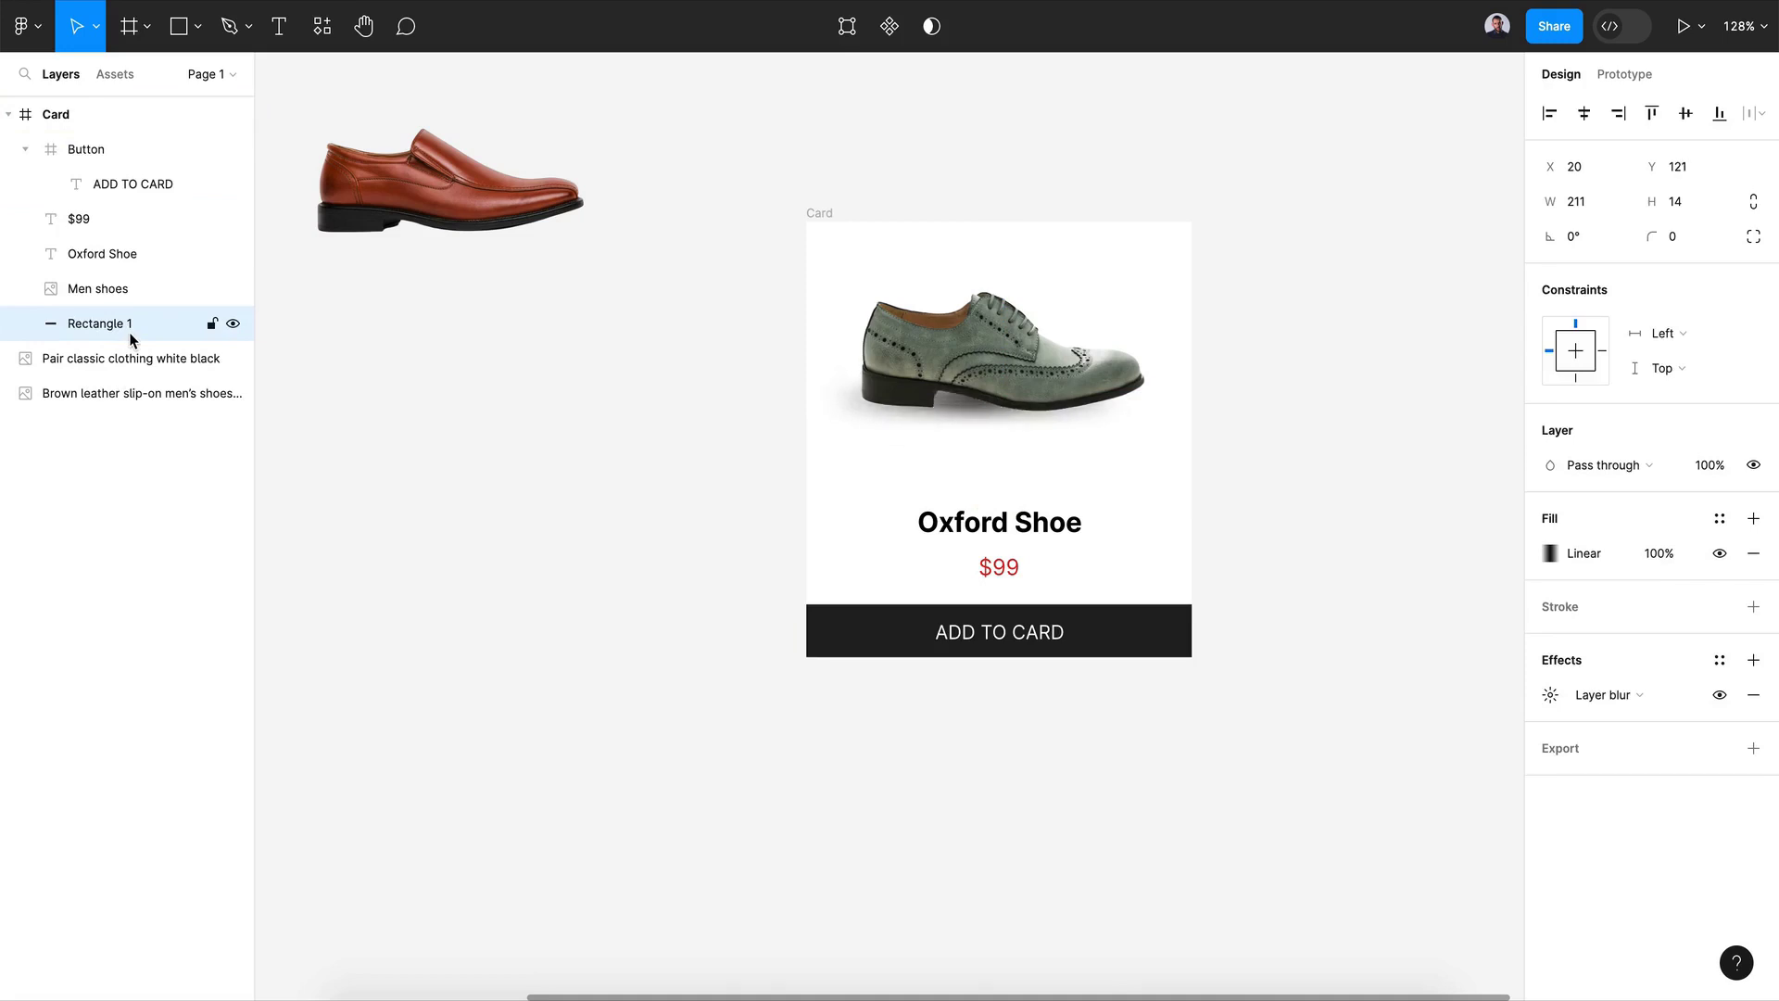
{"action": "key", "text": "Down"}
{"action": "key", "text": "Down"}
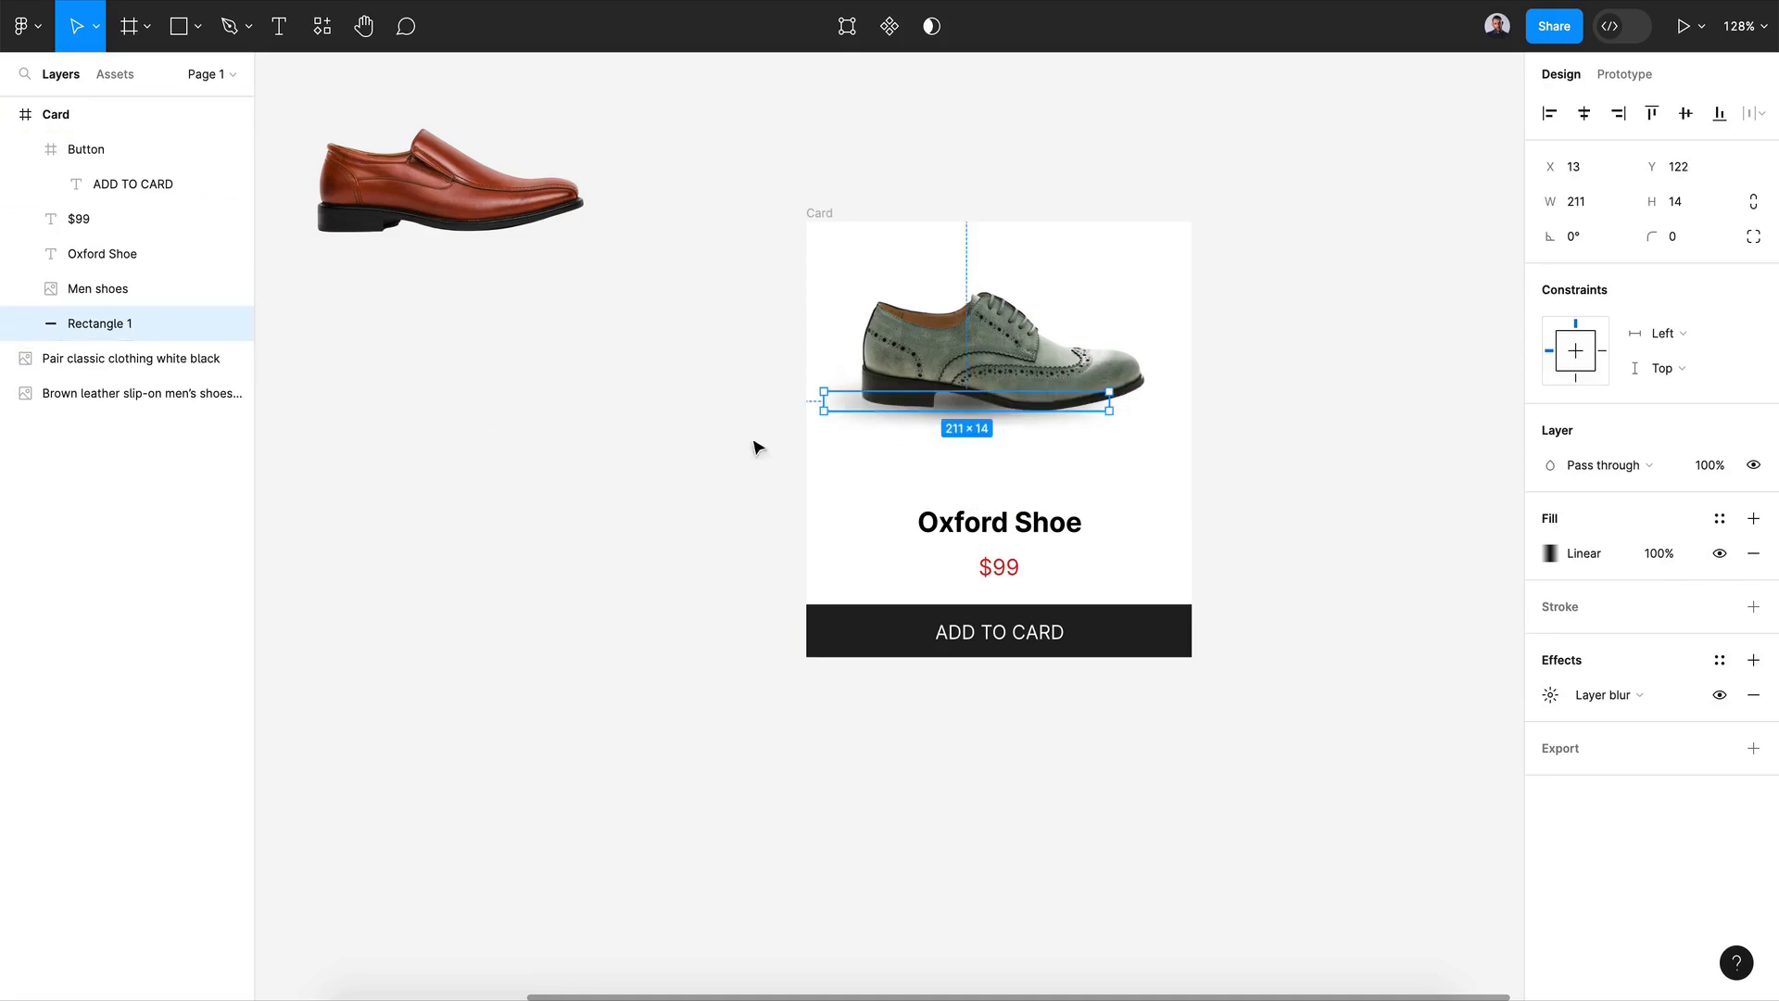
Step: Move the Button frame down 40 px and shorten the Card frame to 286 high
{"action": "left_click", "coordinate": [1288, 431]}
{"action": "scroll", "coordinate": [1288, 433], "scroll_direction": "right", "scroll_amount": 5}
{"action": "scroll", "coordinate": [1288, 433], "scroll_direction": "right", "scroll_amount": 1}
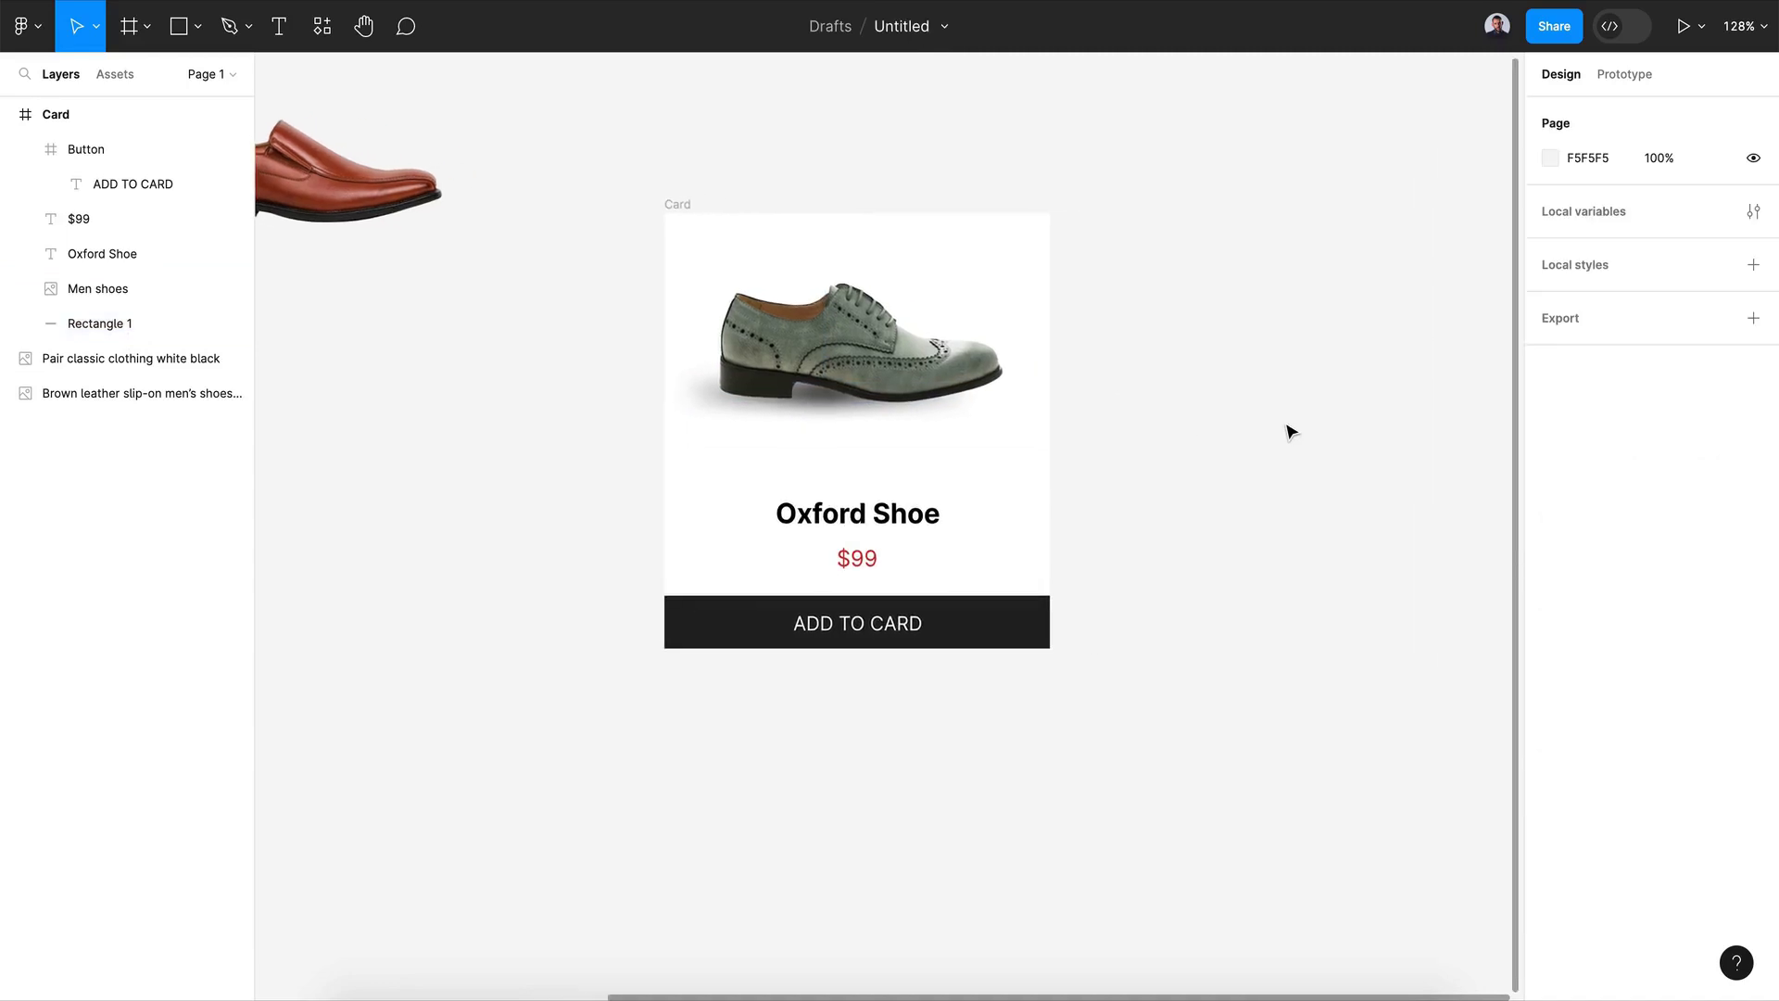
{"action": "left_click", "coordinate": [681, 206]}
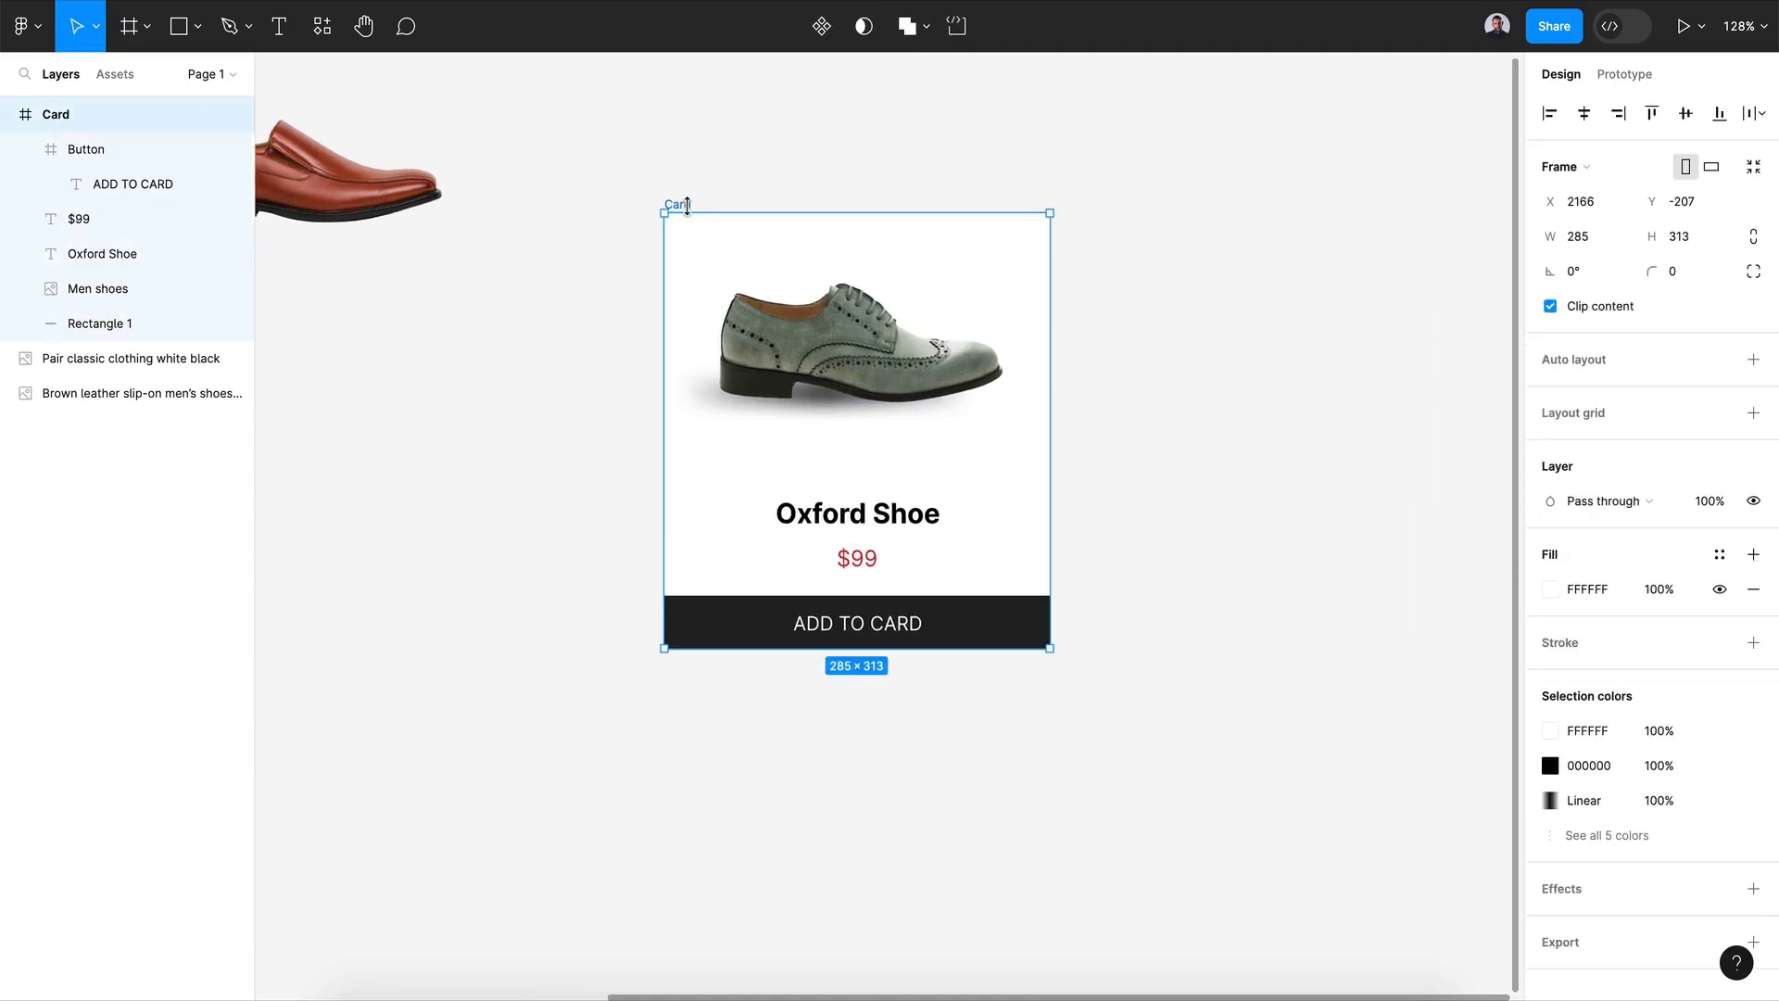
{"action": "left_click", "coordinate": [960, 628]}
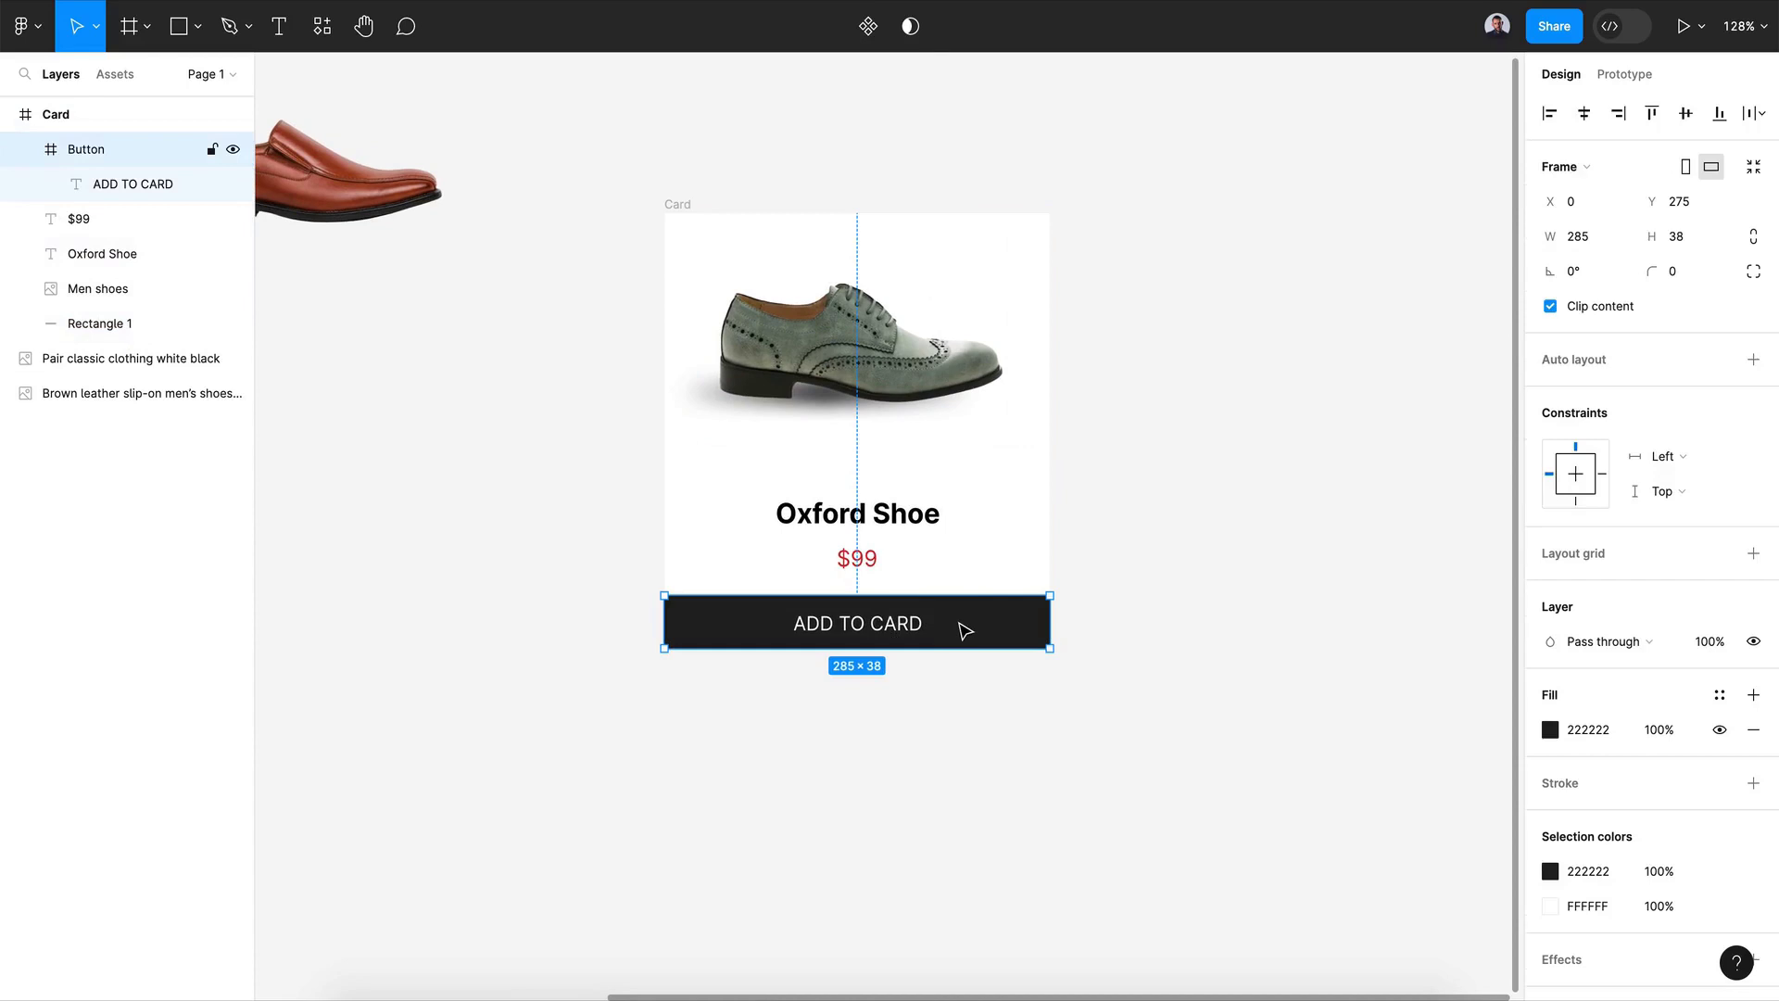
{"action": "left_click_drag", "start_coordinate": [993, 627], "coordinate": [902, 676]}
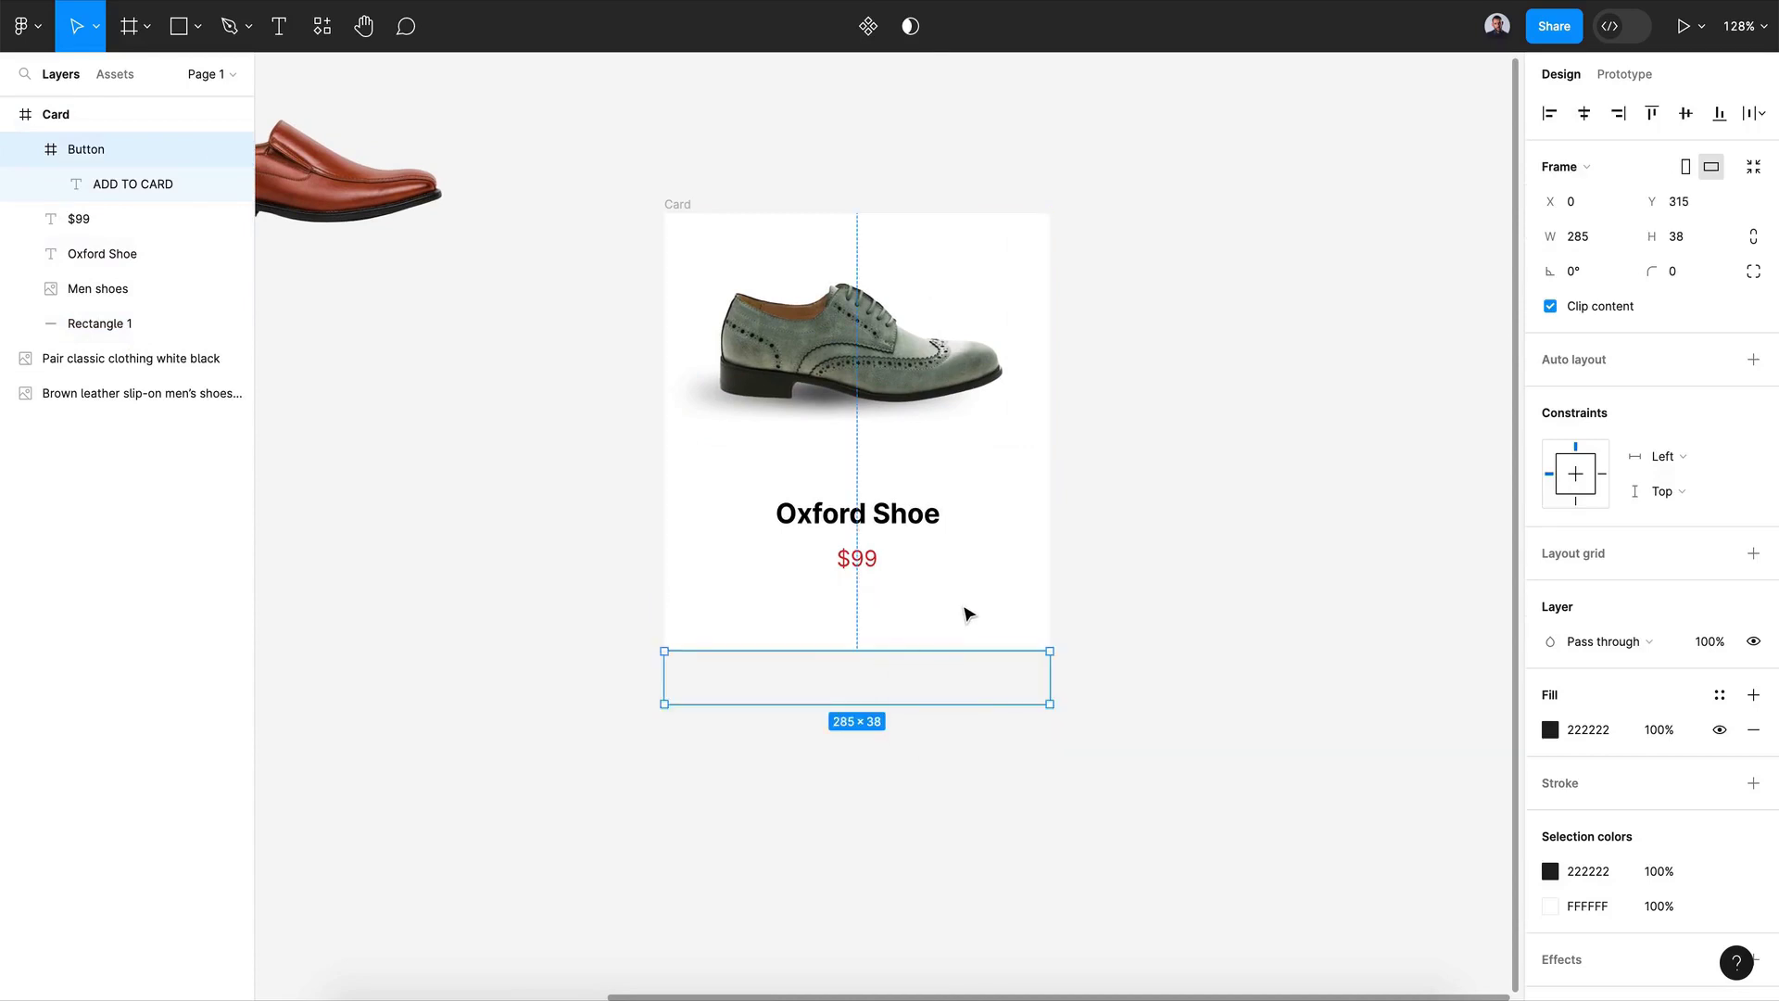
{"action": "left_click", "coordinate": [960, 612]}
{"action": "left_click_drag", "start_coordinate": [877, 647], "coordinate": [878, 612]}
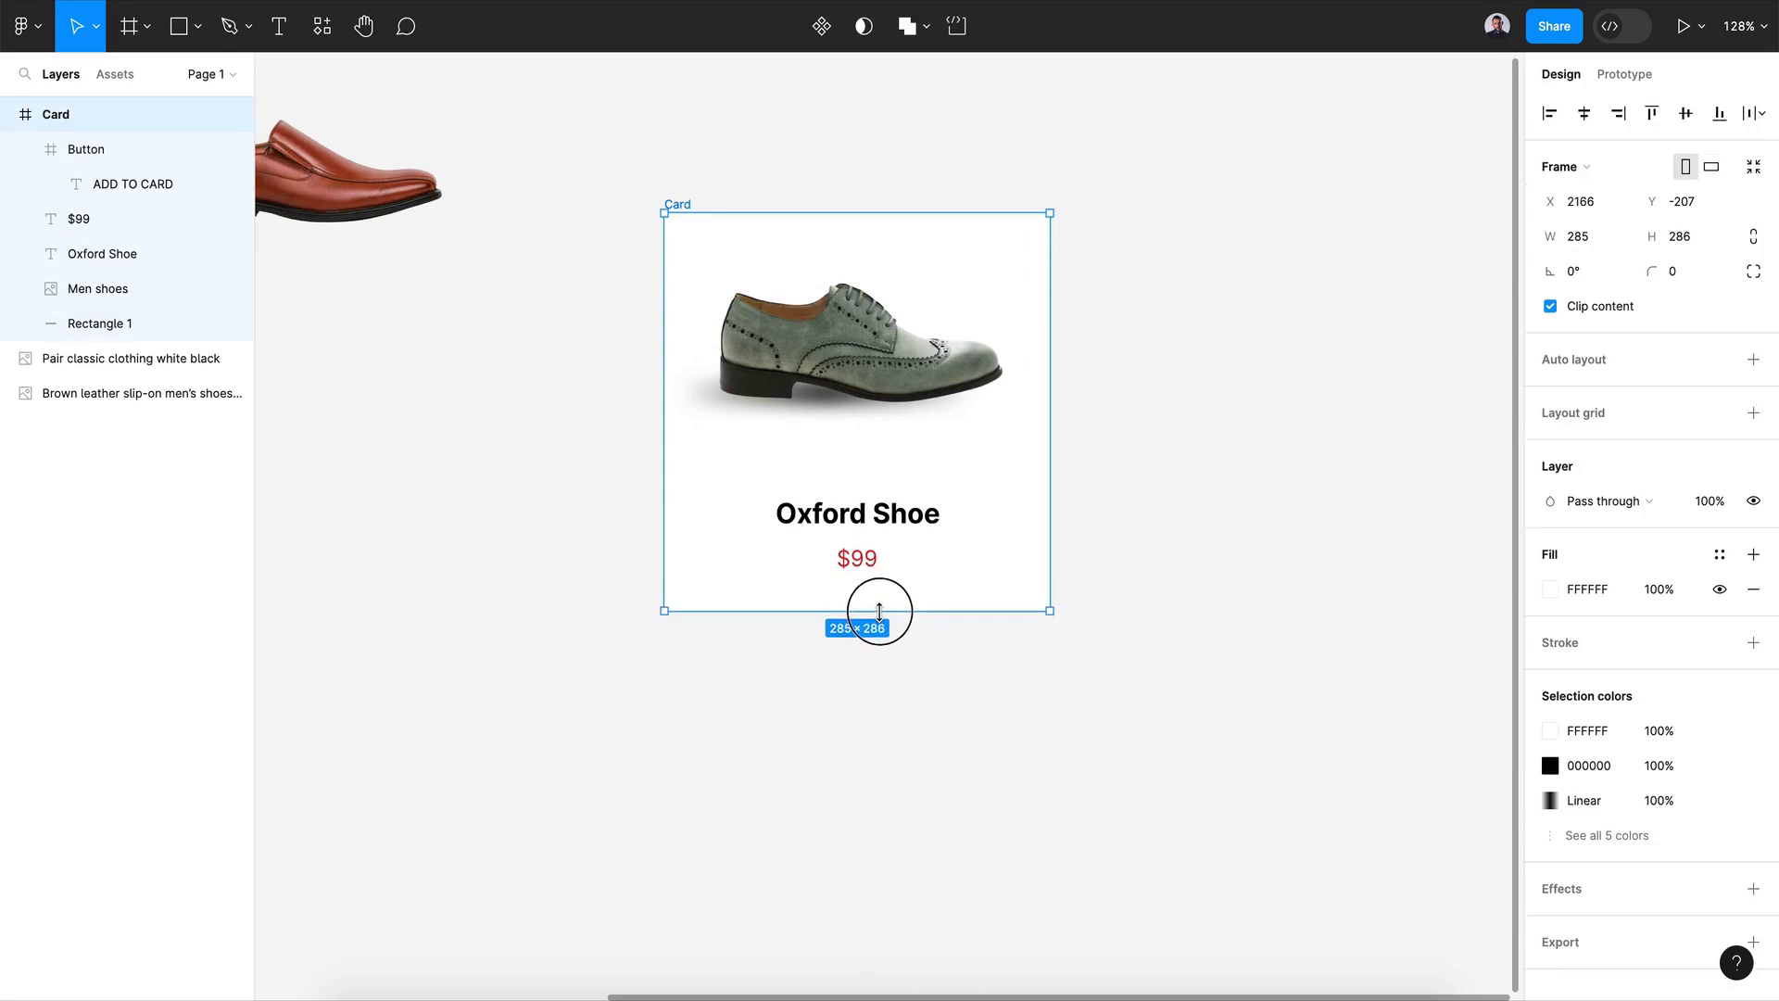
{"action": "left_click", "coordinate": [1178, 702]}
{"action": "scroll", "coordinate": [1179, 702], "scroll_direction": "down", "scroll_amount": 5}
{"action": "scroll", "coordinate": [1179, 703], "scroll_direction": "right", "scroll_amount": 2}
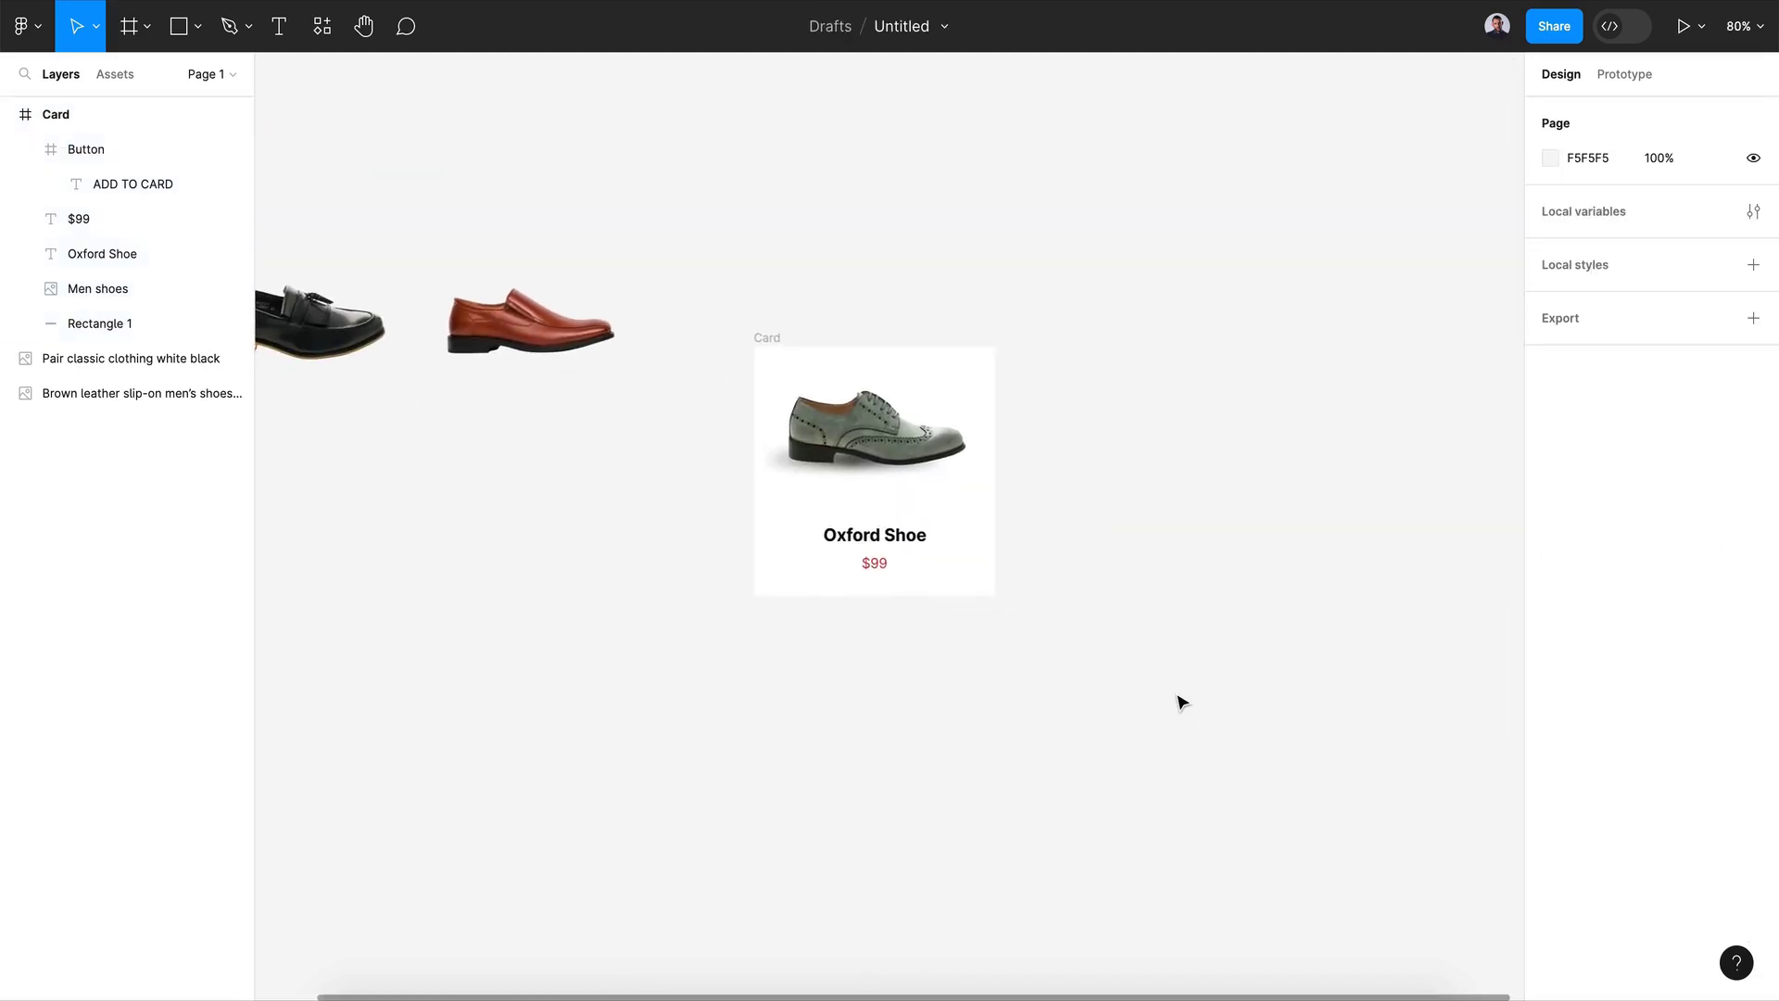
Step: Turn Card into a component with a second variant and widen the component set
{"action": "left_click", "coordinate": [767, 341]}
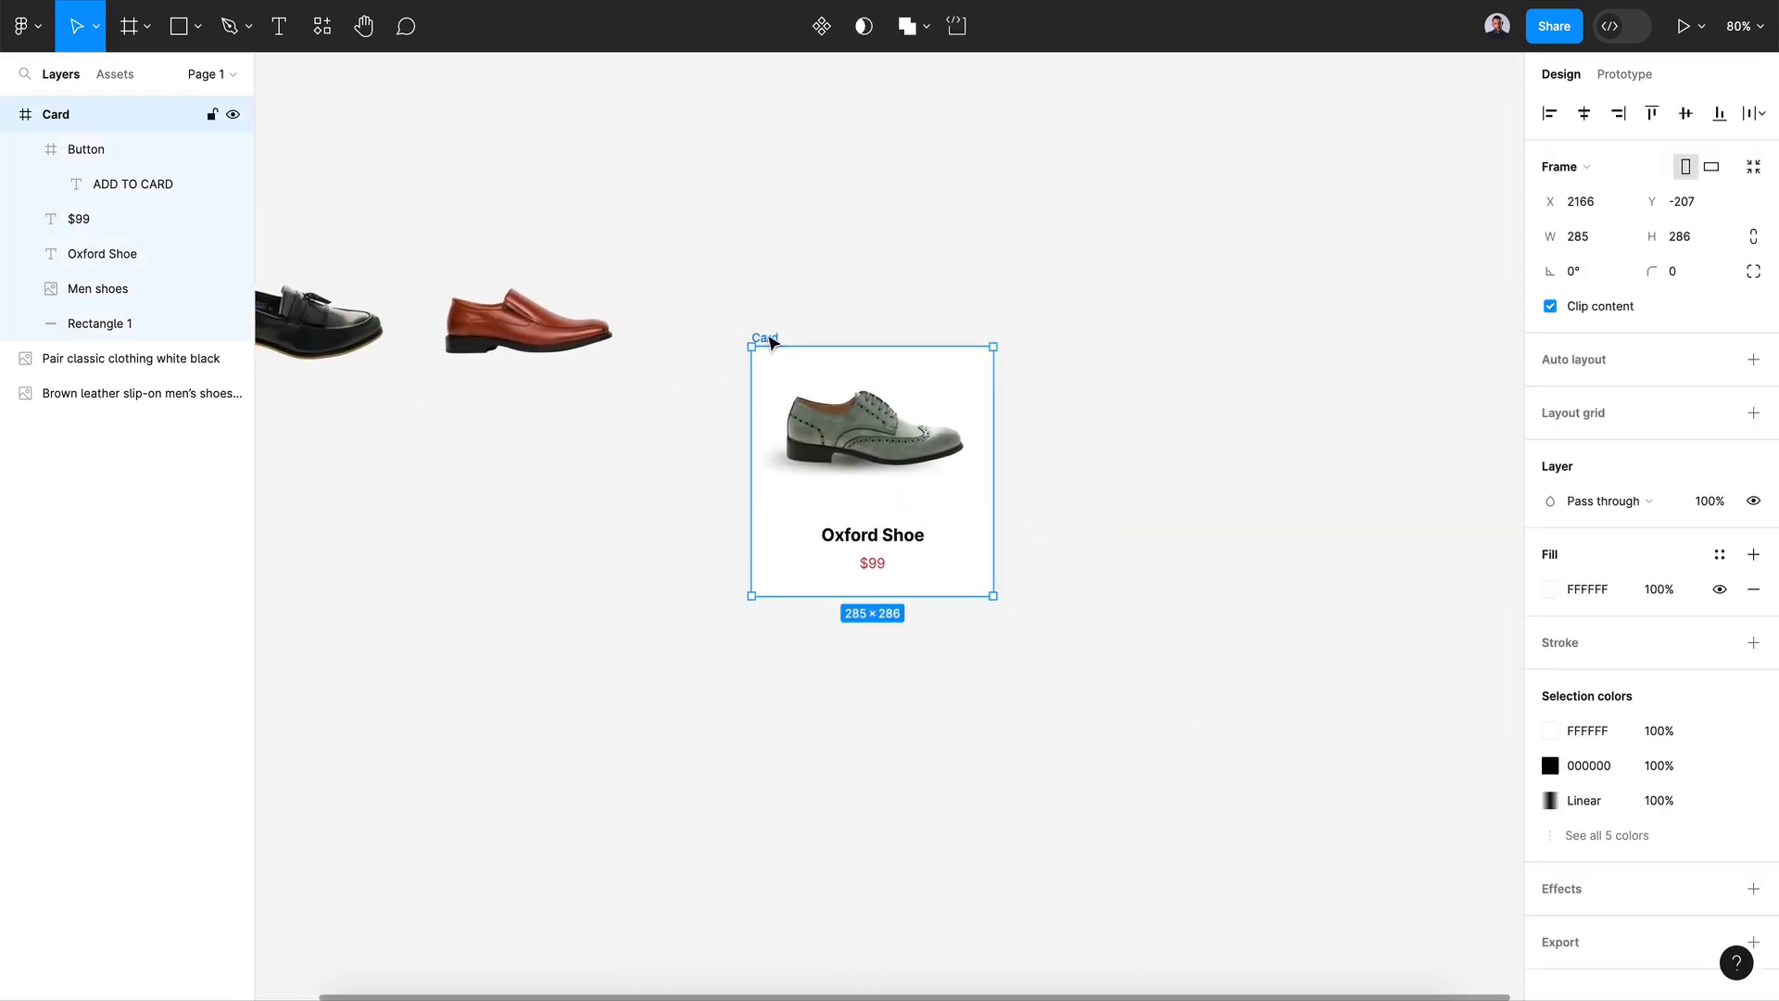
{"action": "left_click", "coordinate": [821, 25]}
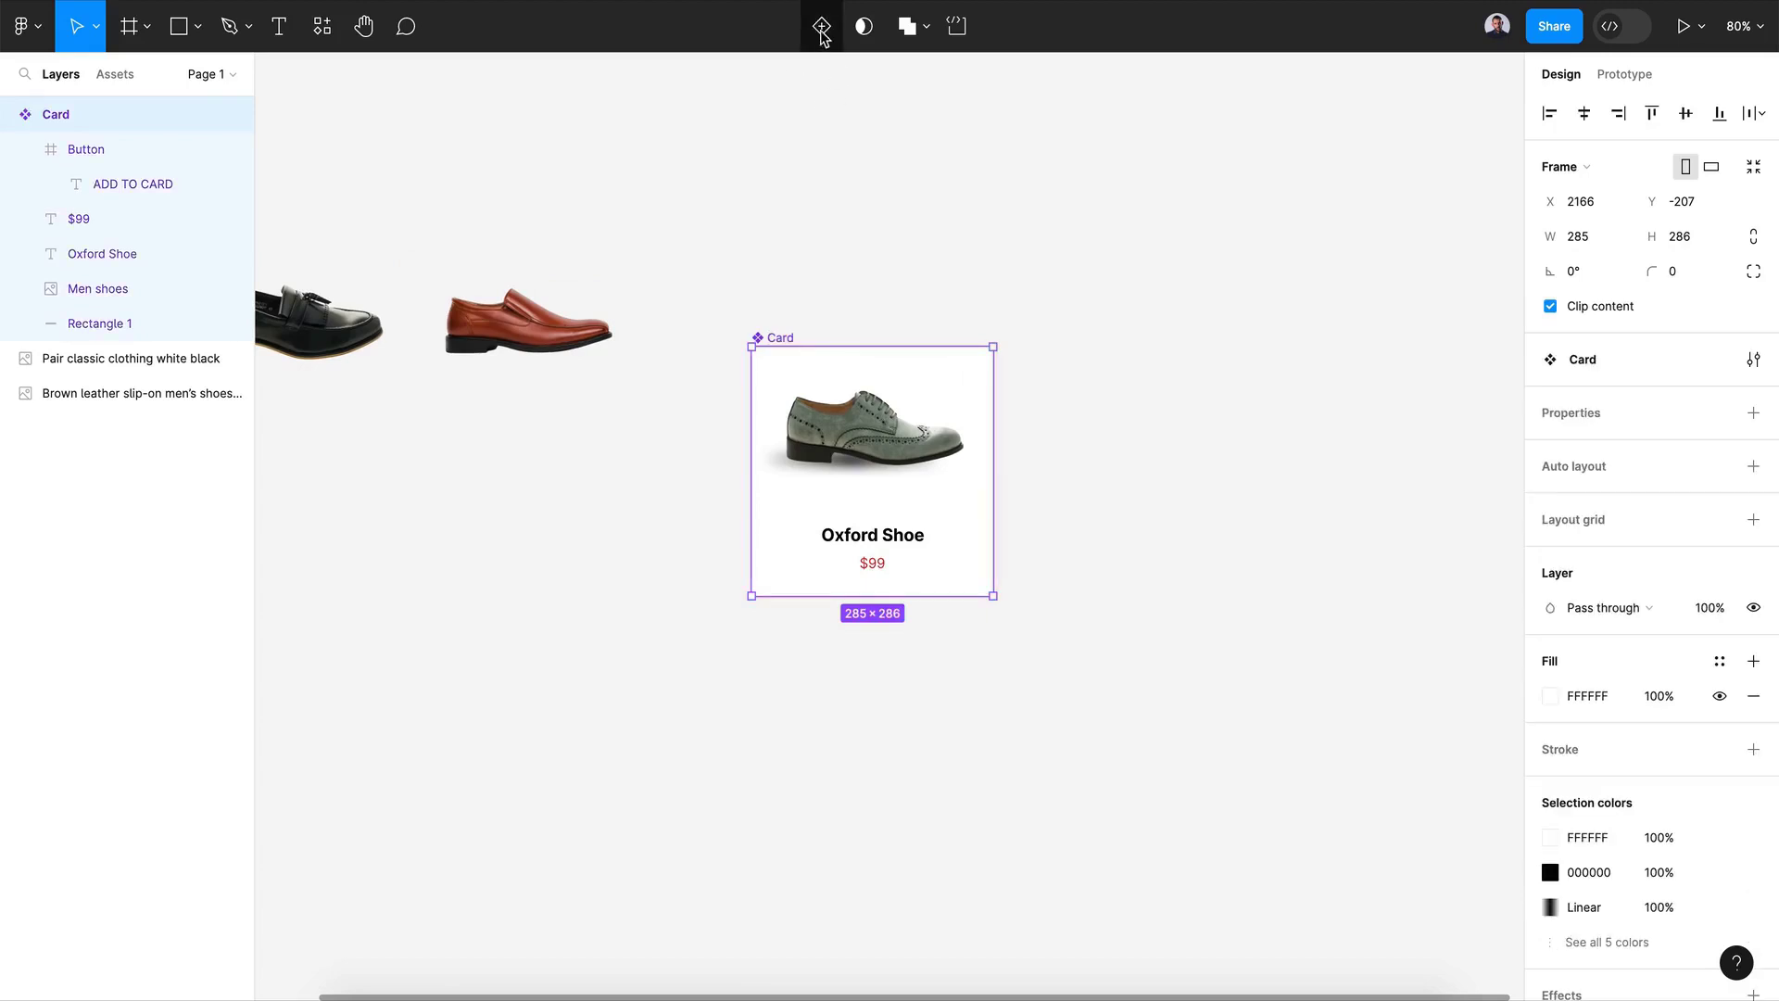
{"action": "left_click", "coordinate": [819, 26]}
{"action": "left_click", "coordinate": [758, 320]}
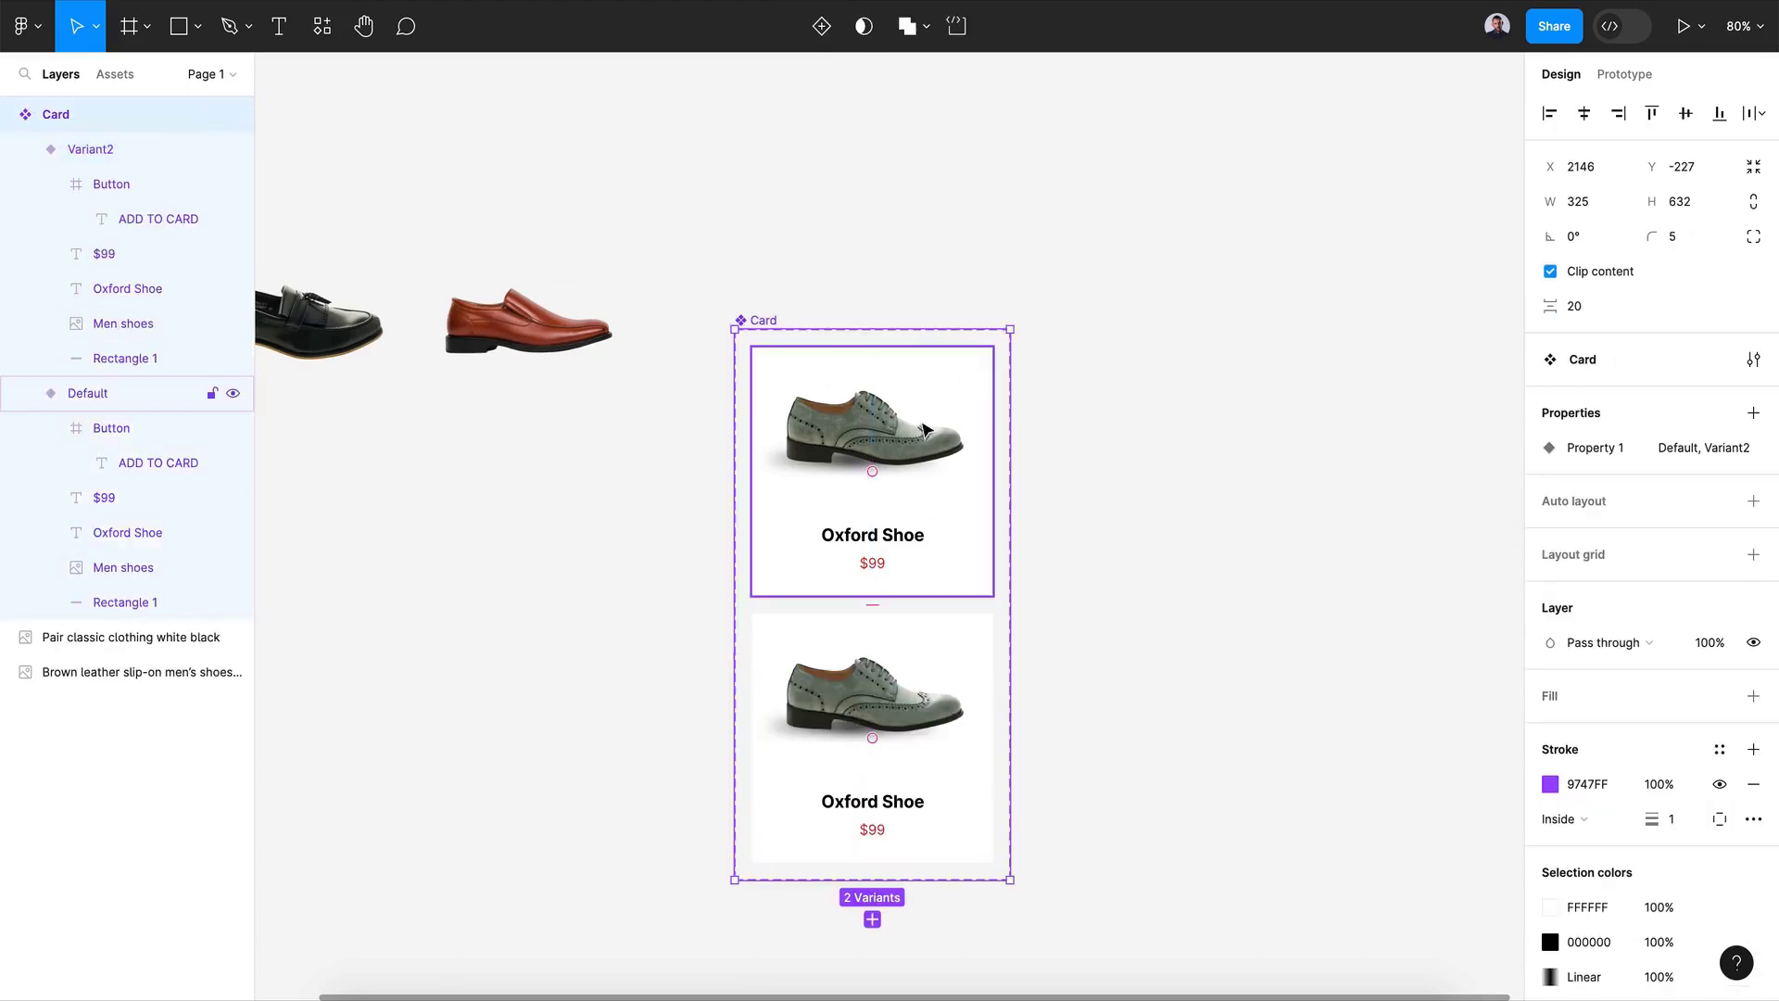
{"action": "left_click_drag", "start_coordinate": [1003, 475], "coordinate": [1223, 487]}
Step: Place Variant2 beside Default and select Variant2's Men shoes image
{"action": "left_click", "coordinate": [801, 724]}
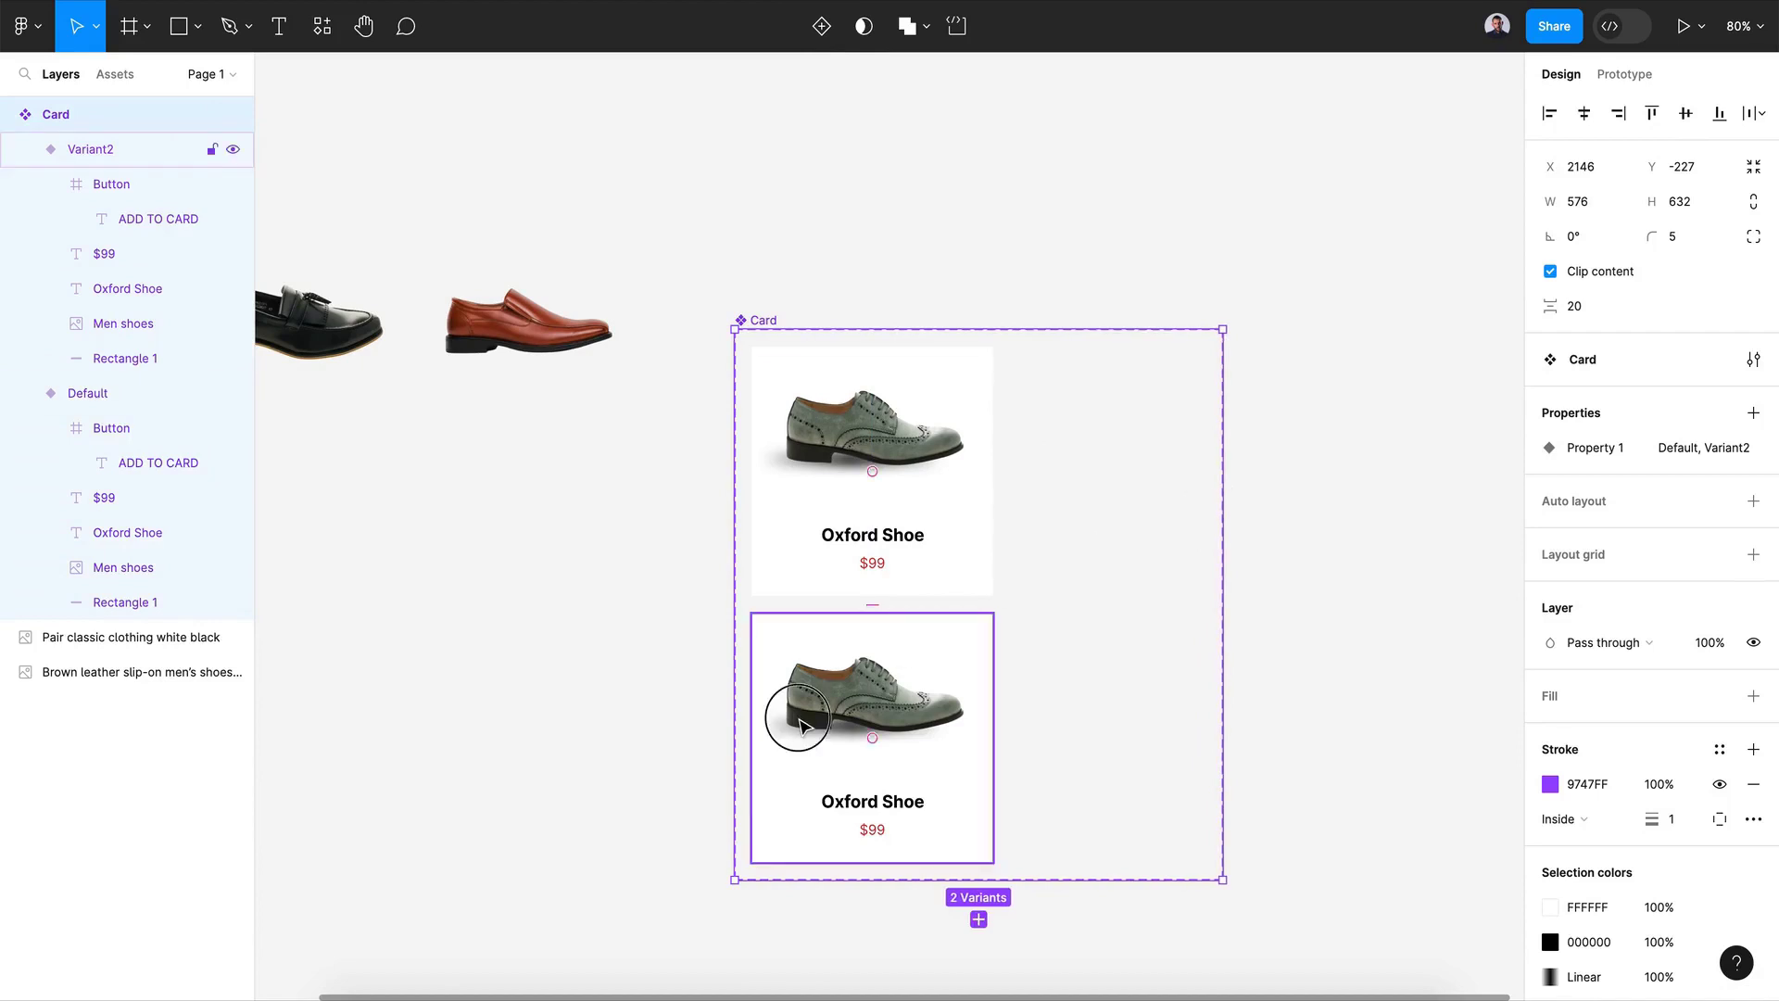
{"action": "left_click", "coordinate": [1071, 653]}
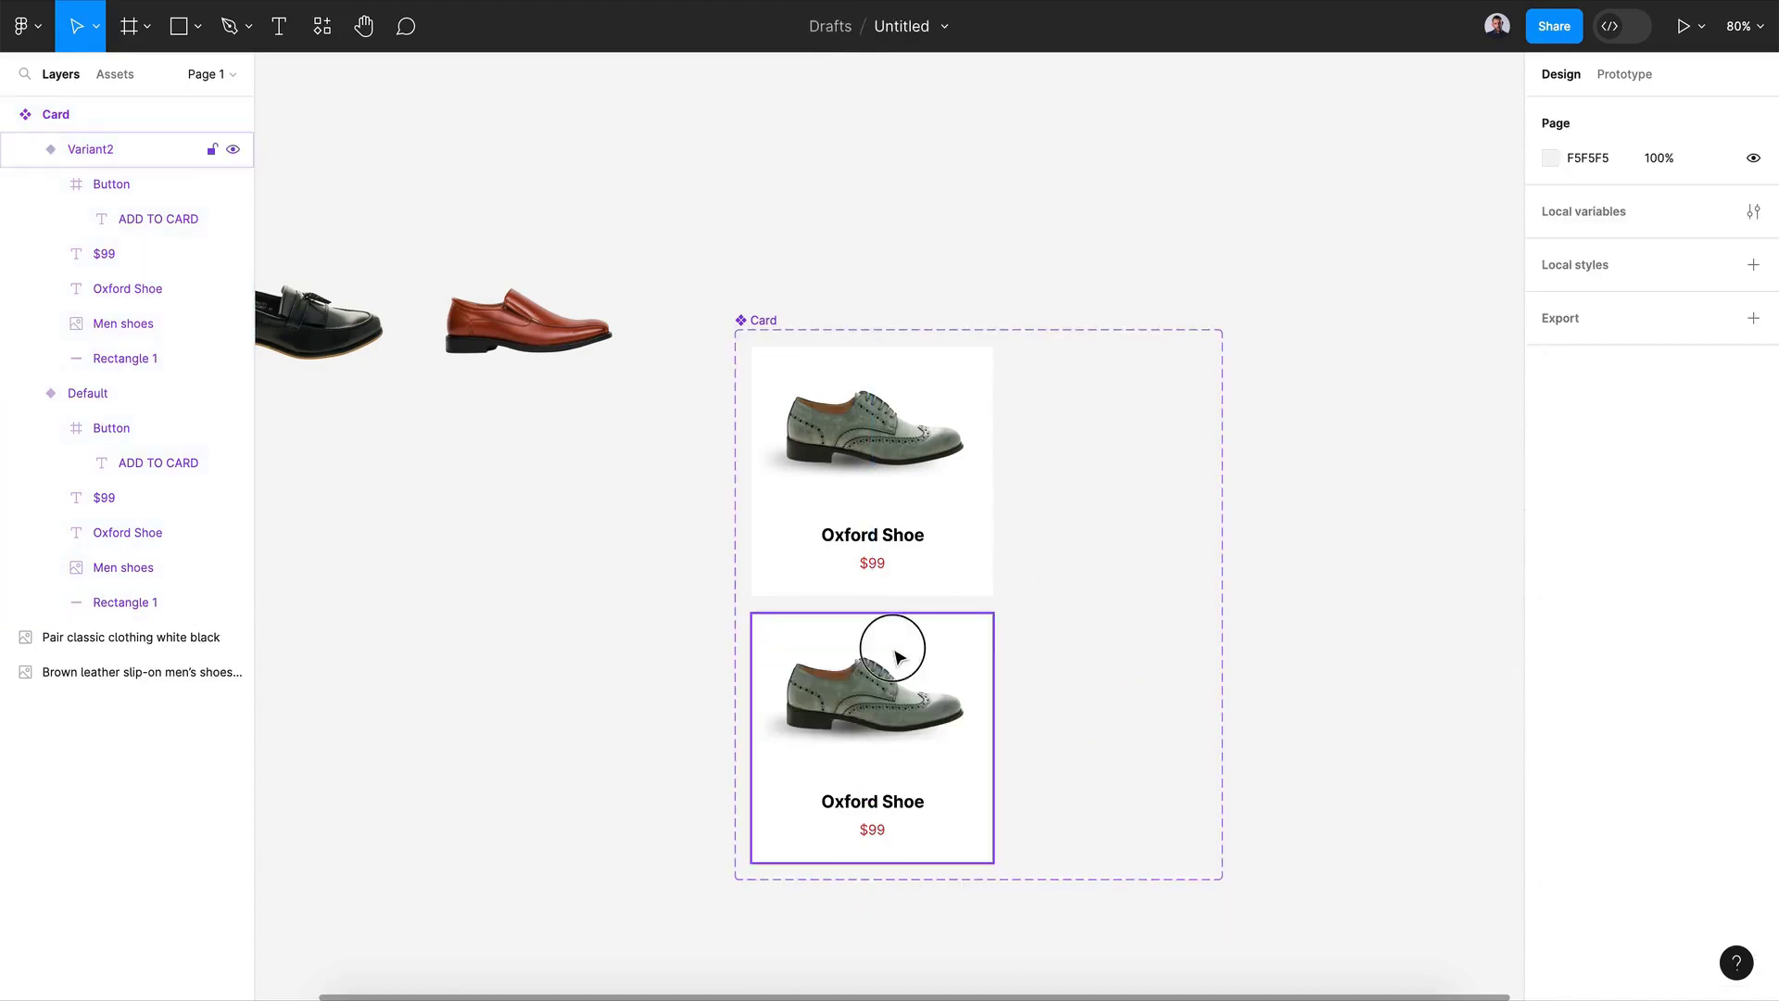
{"action": "left_click_drag", "start_coordinate": [897, 656], "coordinate": [1123, 394]}
{"action": "left_click", "coordinate": [785, 326]}
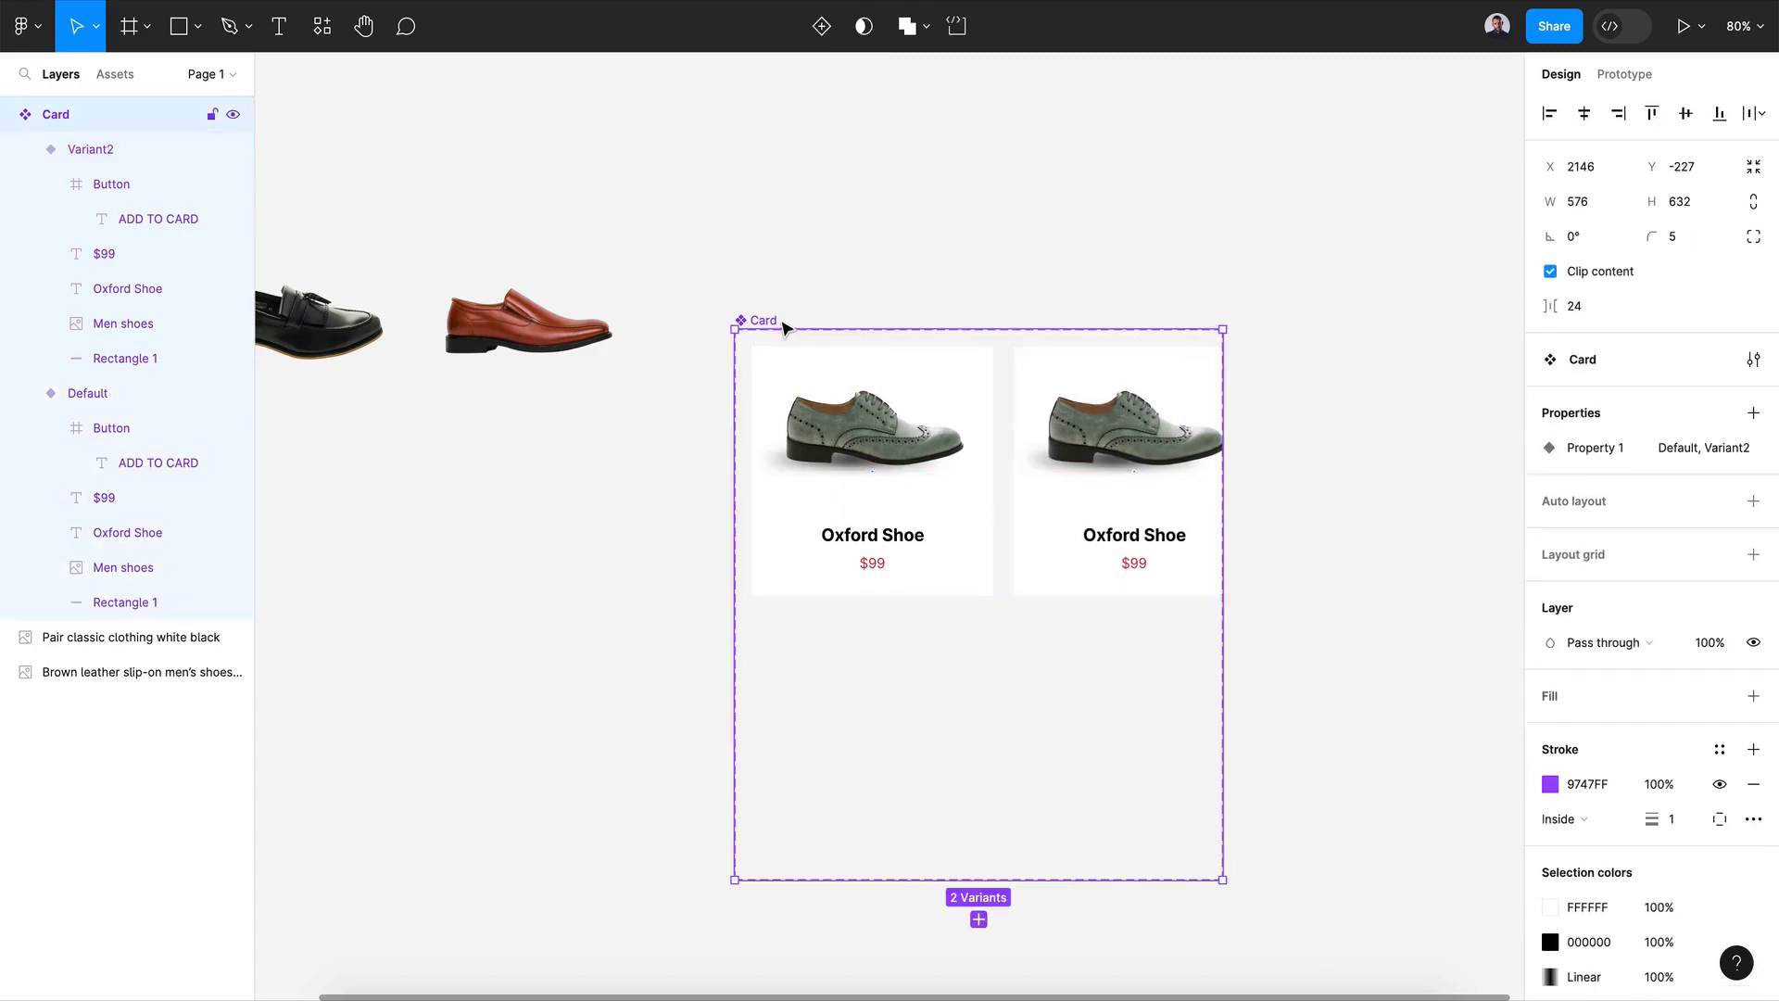
{"action": "left_click", "coordinate": [1144, 443]}
{"action": "left_click", "coordinate": [1147, 444]}
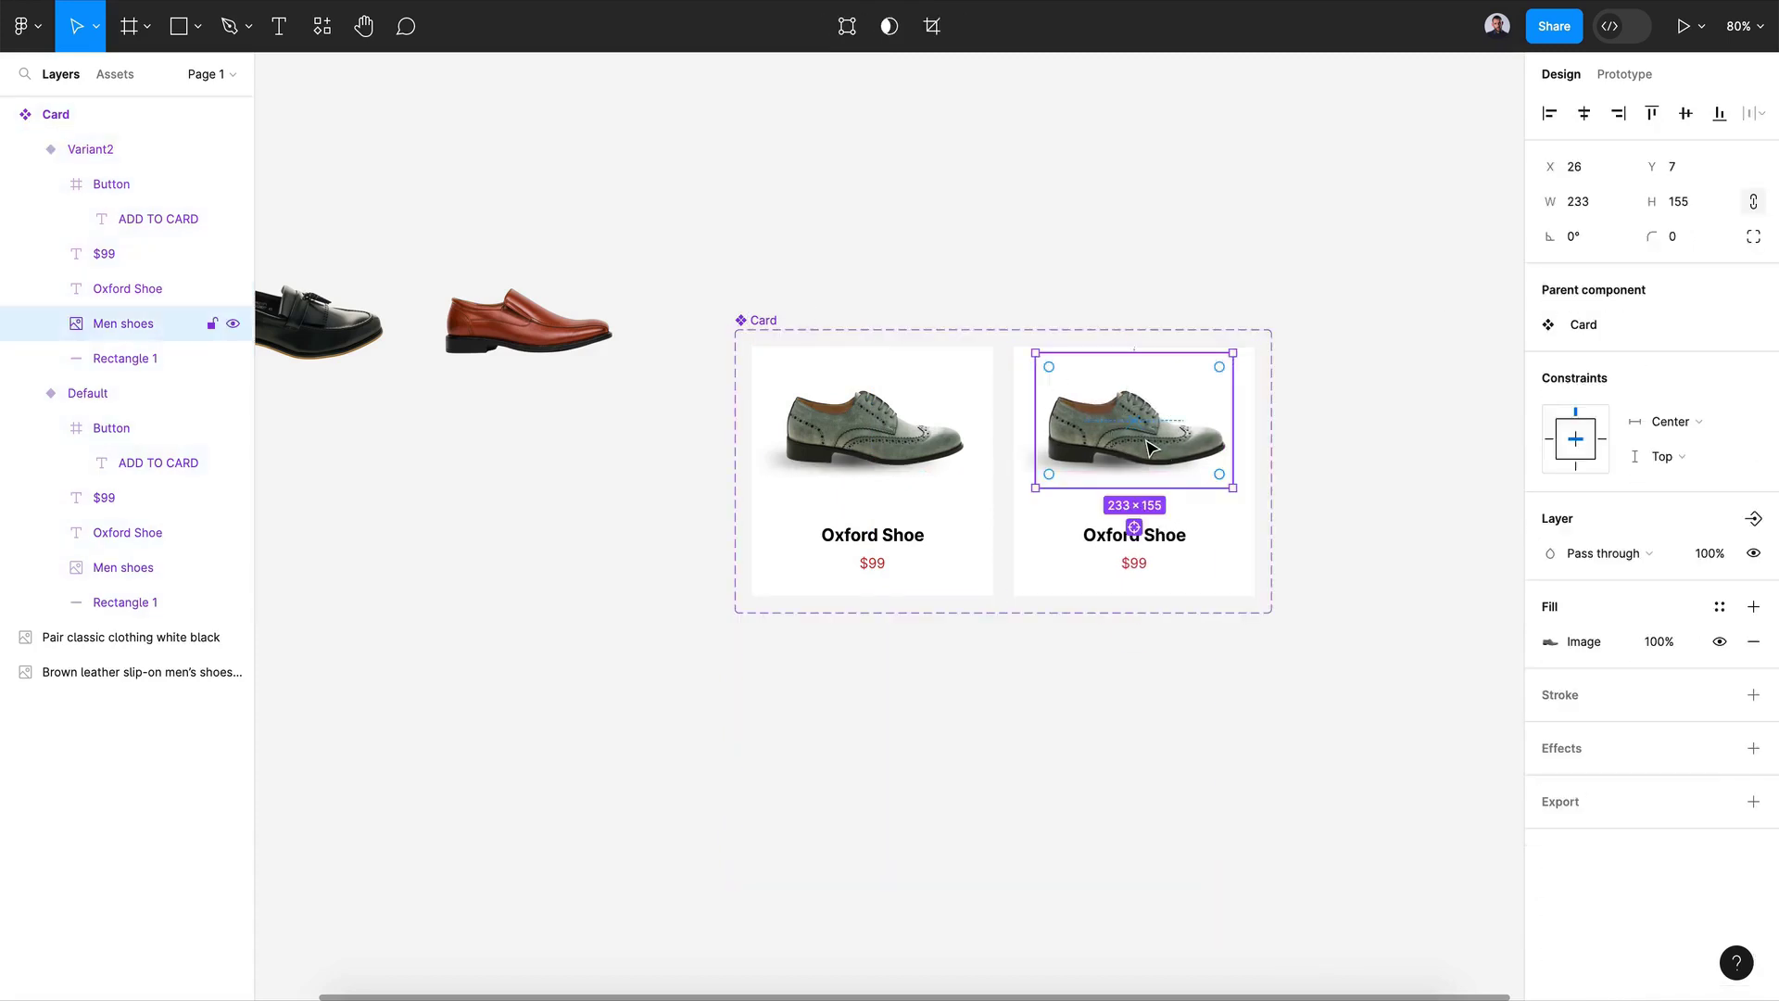
{"action": "scroll", "coordinate": [1149, 446], "scroll_direction": "up", "scroll_amount": 2}
{"action": "scroll", "coordinate": [1149, 446], "scroll_direction": "up", "scroll_amount": 2}
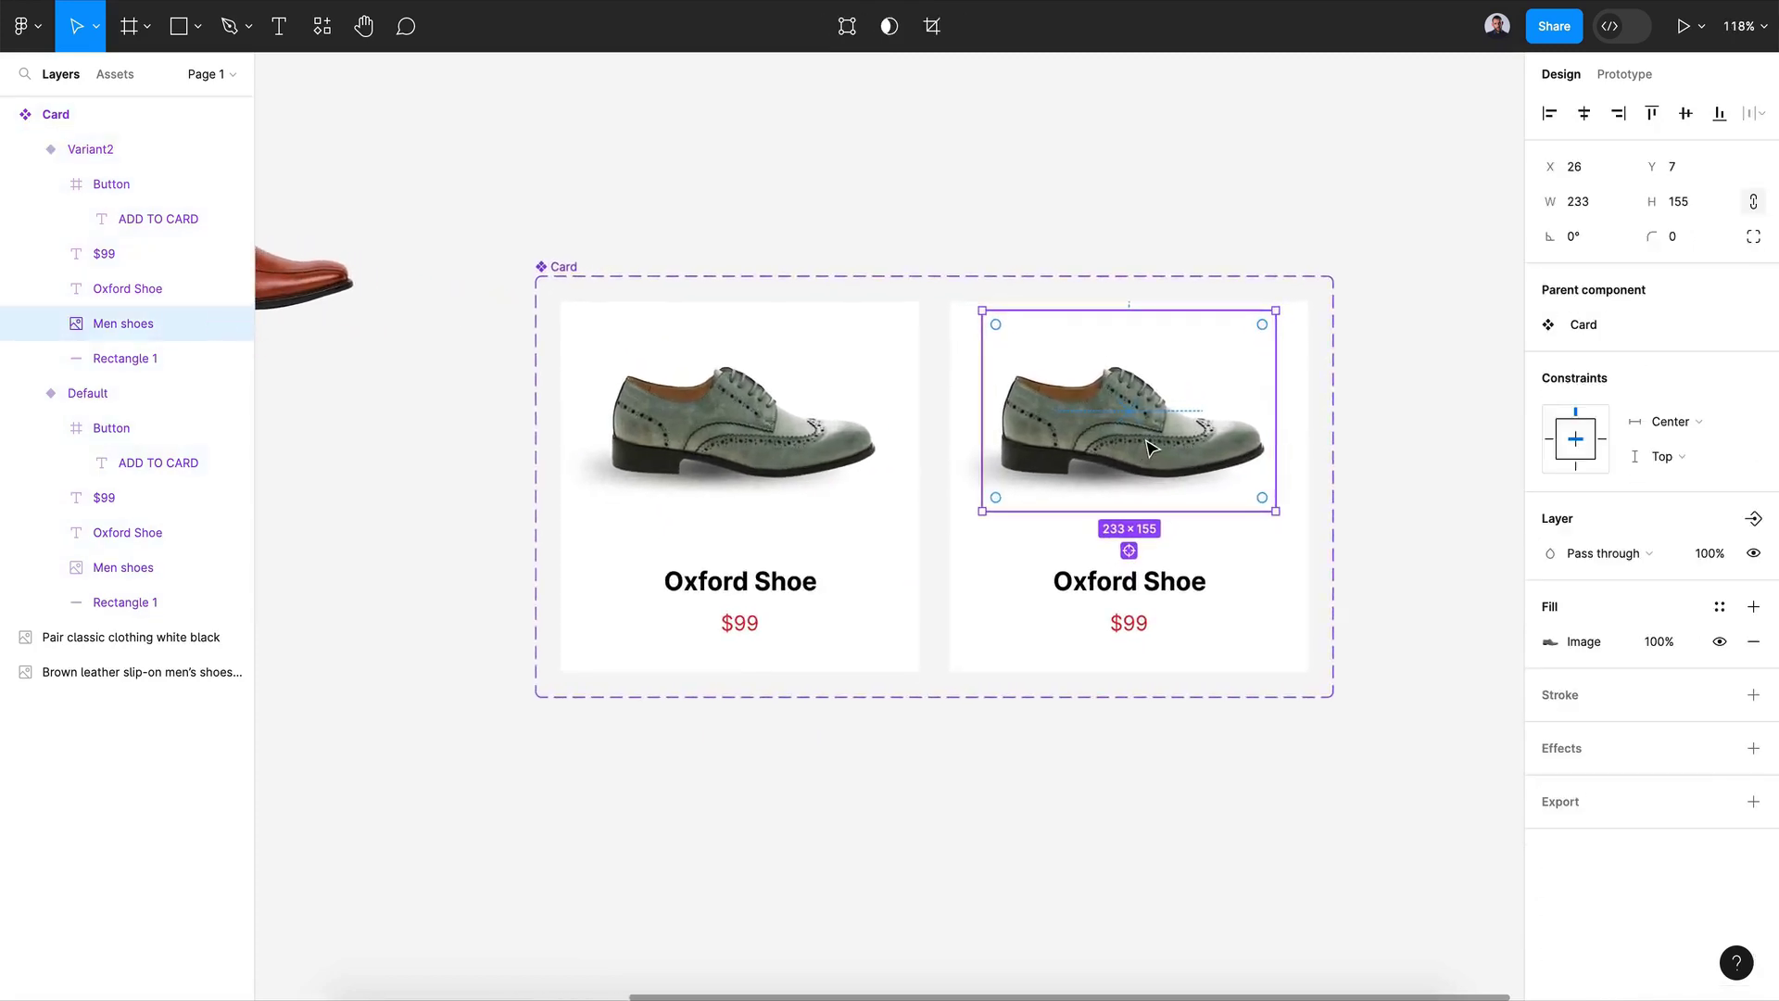
Step: Turn off Clip content on Variant2, then tilt, raise and enlarge the shoe image
{"action": "left_click", "coordinate": [1310, 445]}
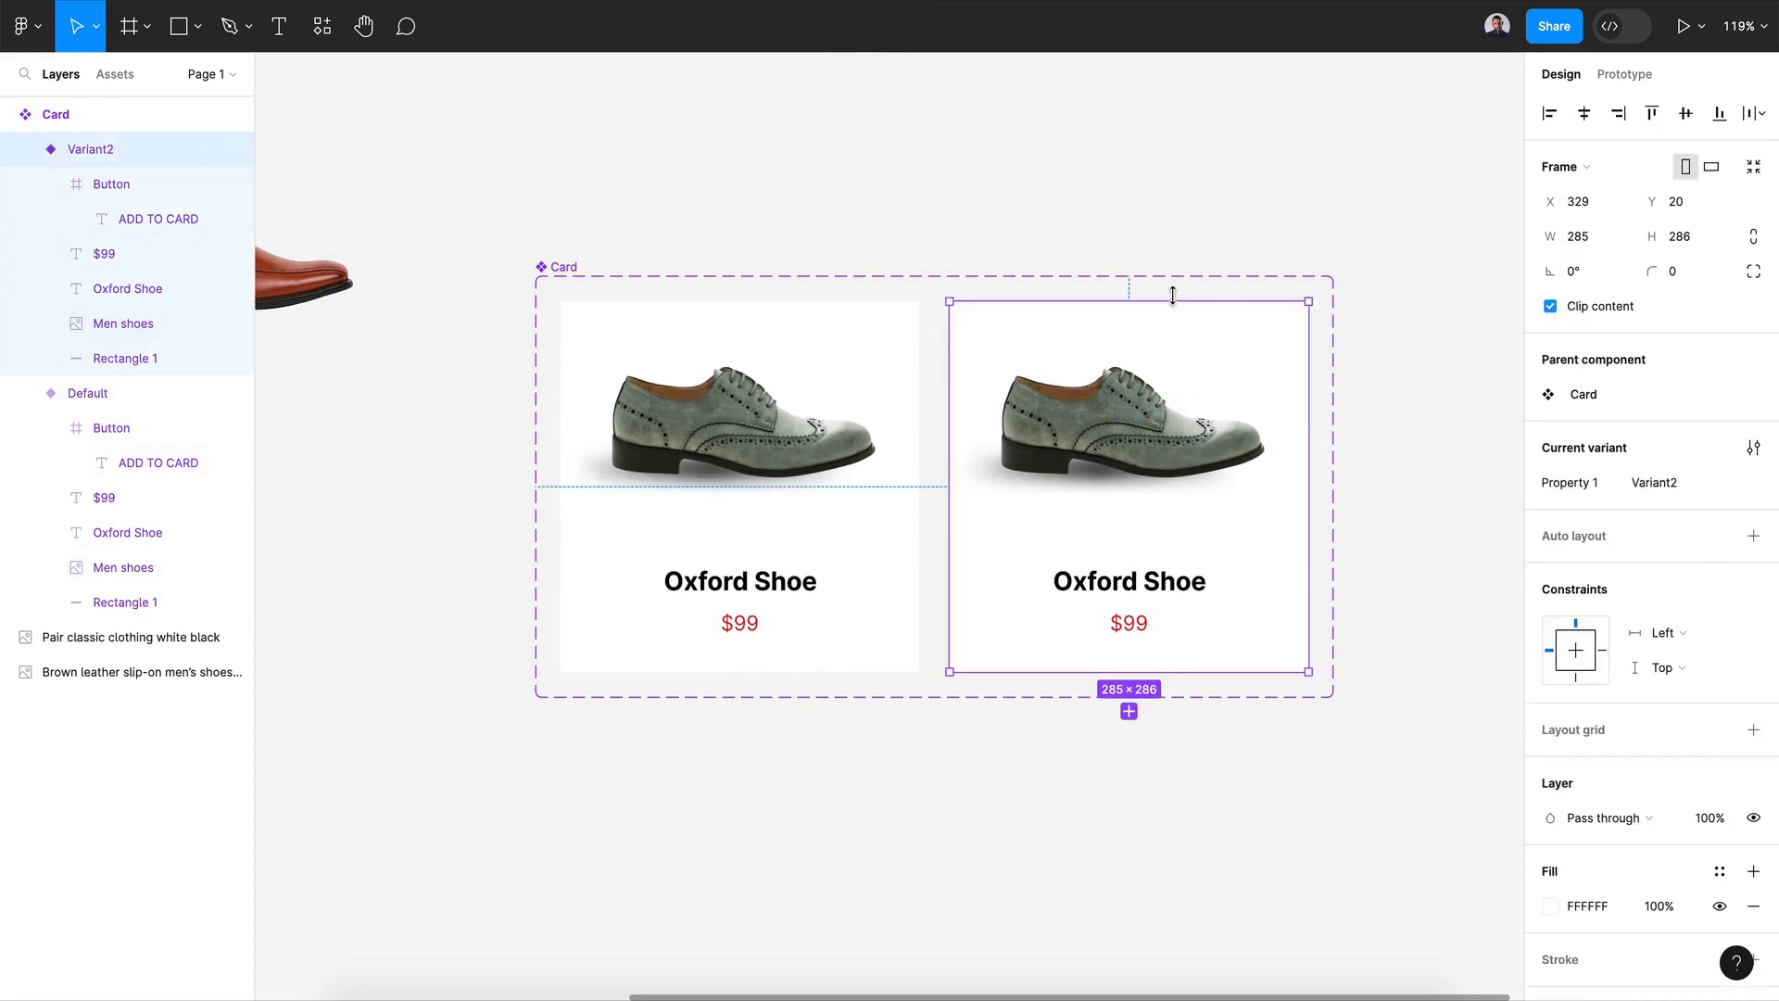
{"action": "left_click", "coordinate": [1549, 307]}
{"action": "left_click", "coordinate": [1153, 429]}
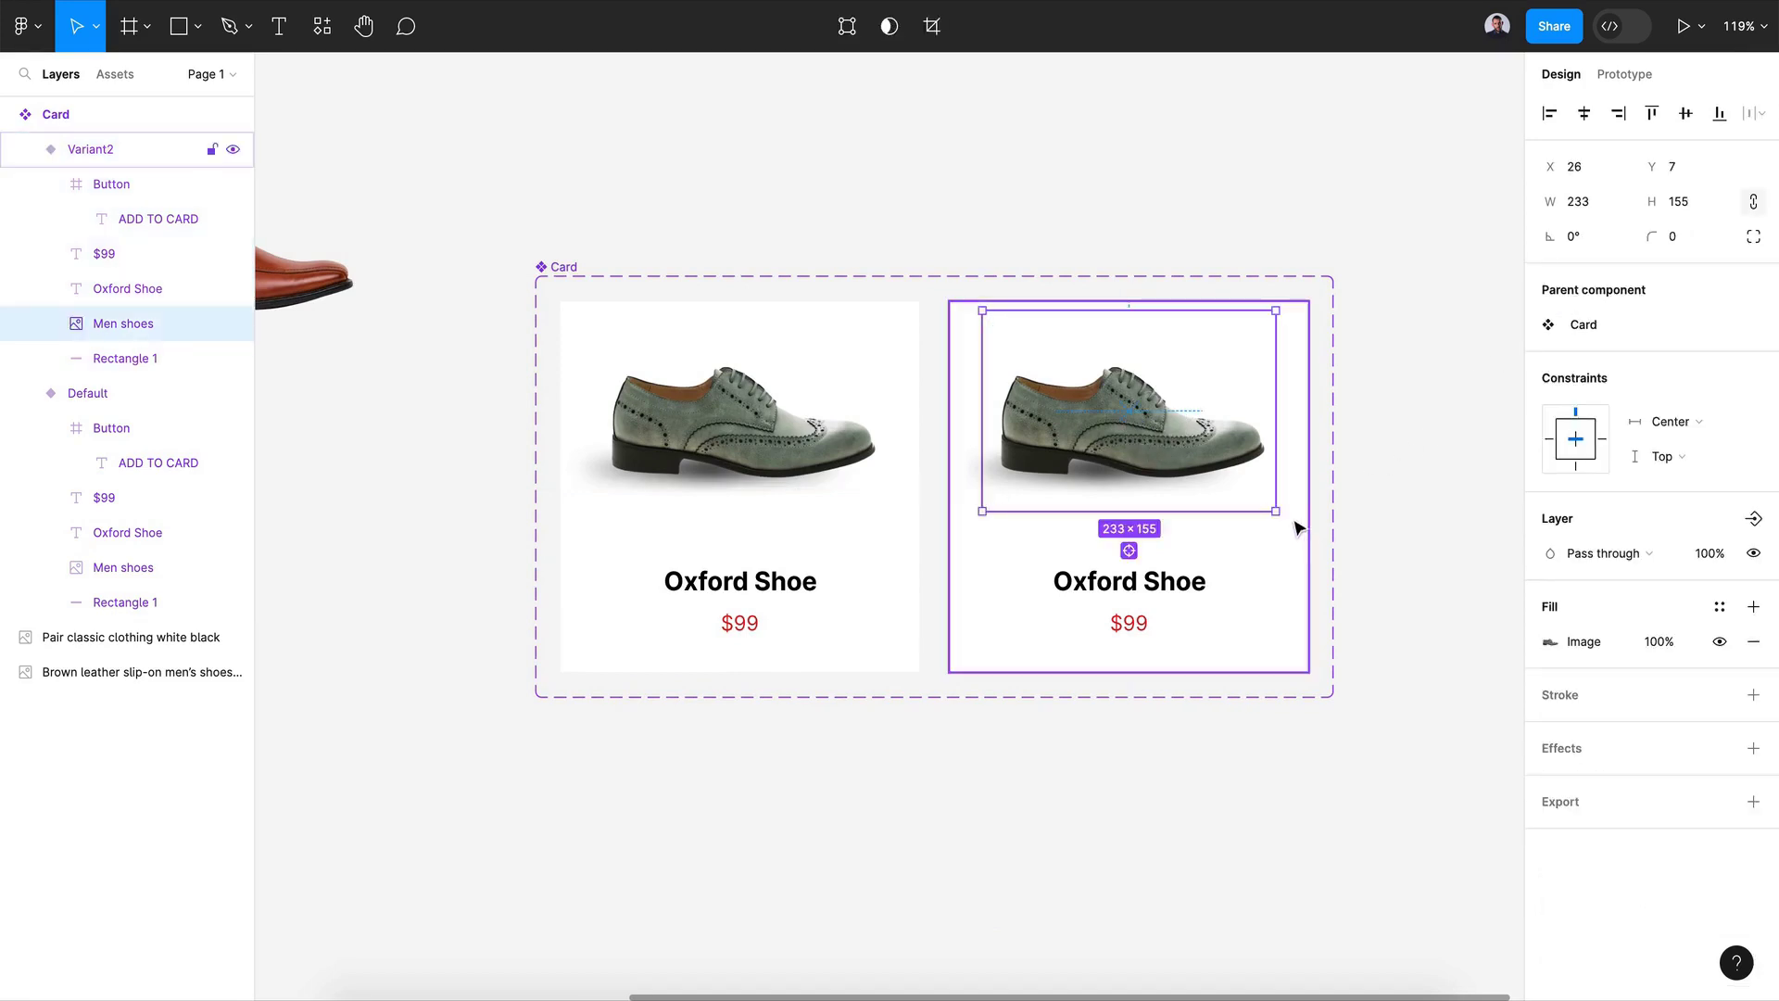
{"action": "left_click_drag", "start_coordinate": [1283, 516], "coordinate": [1260, 541]}
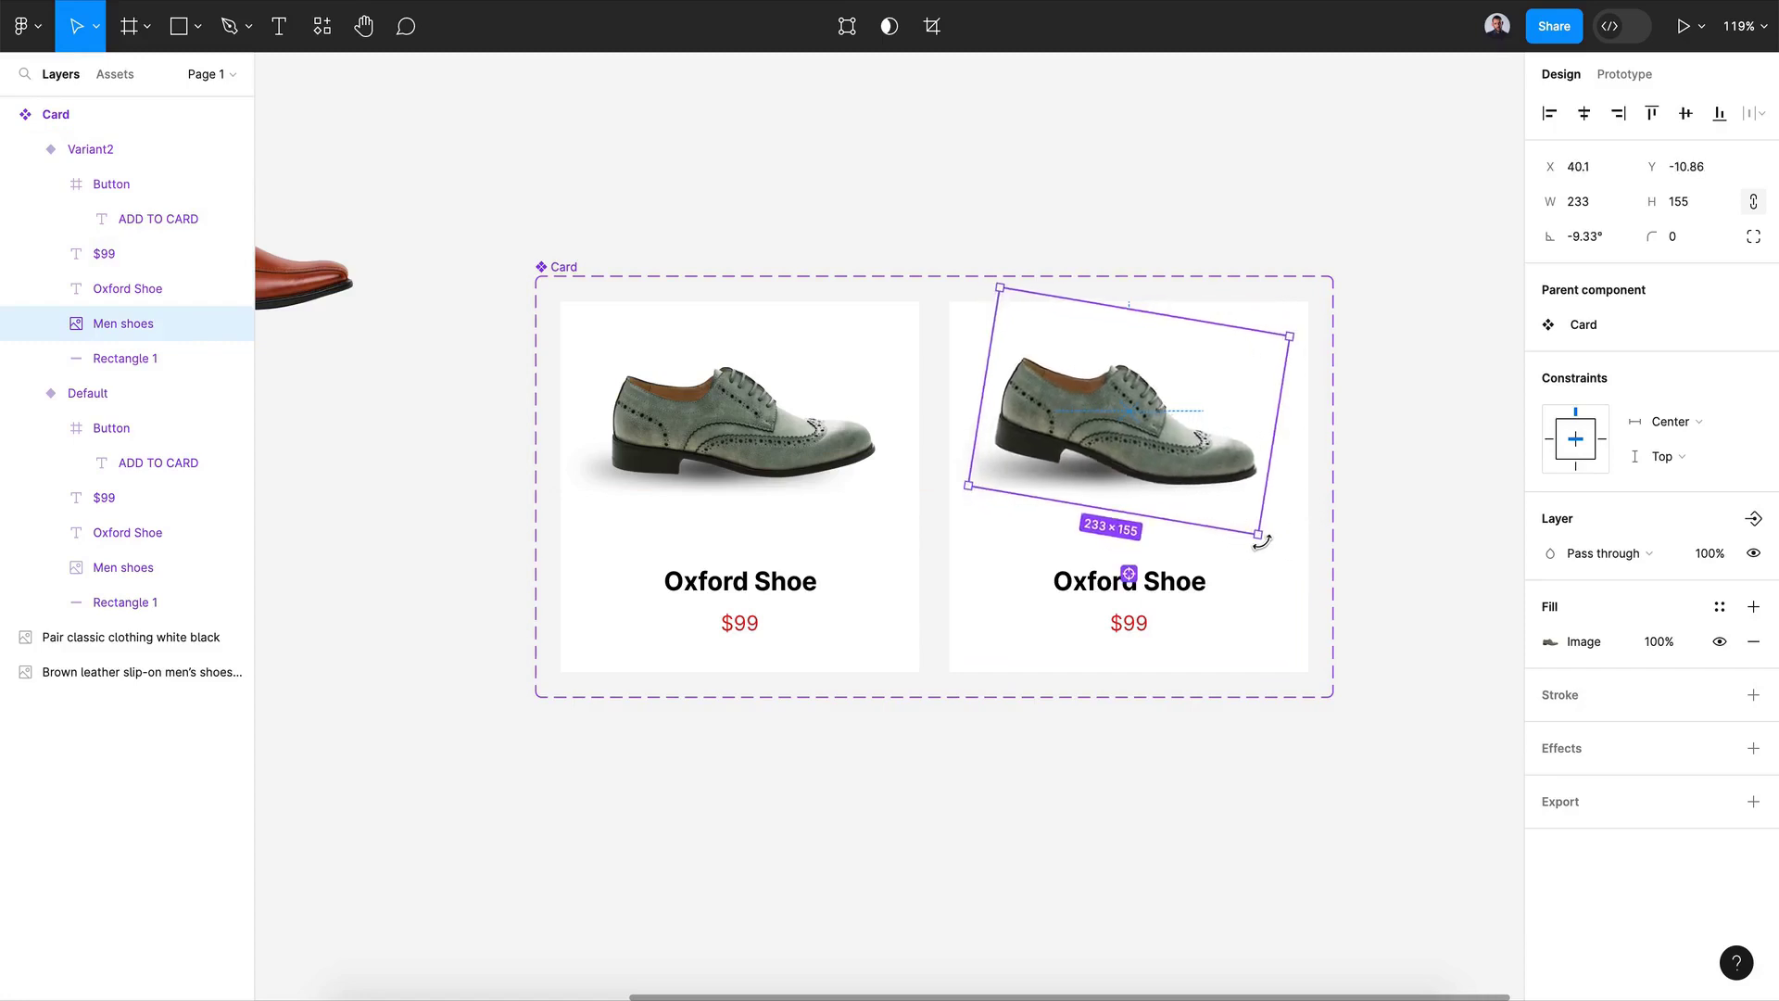
{"action": "left_click_drag", "start_coordinate": [1086, 445], "coordinate": [1088, 430]}
{"action": "key", "text": "k"}
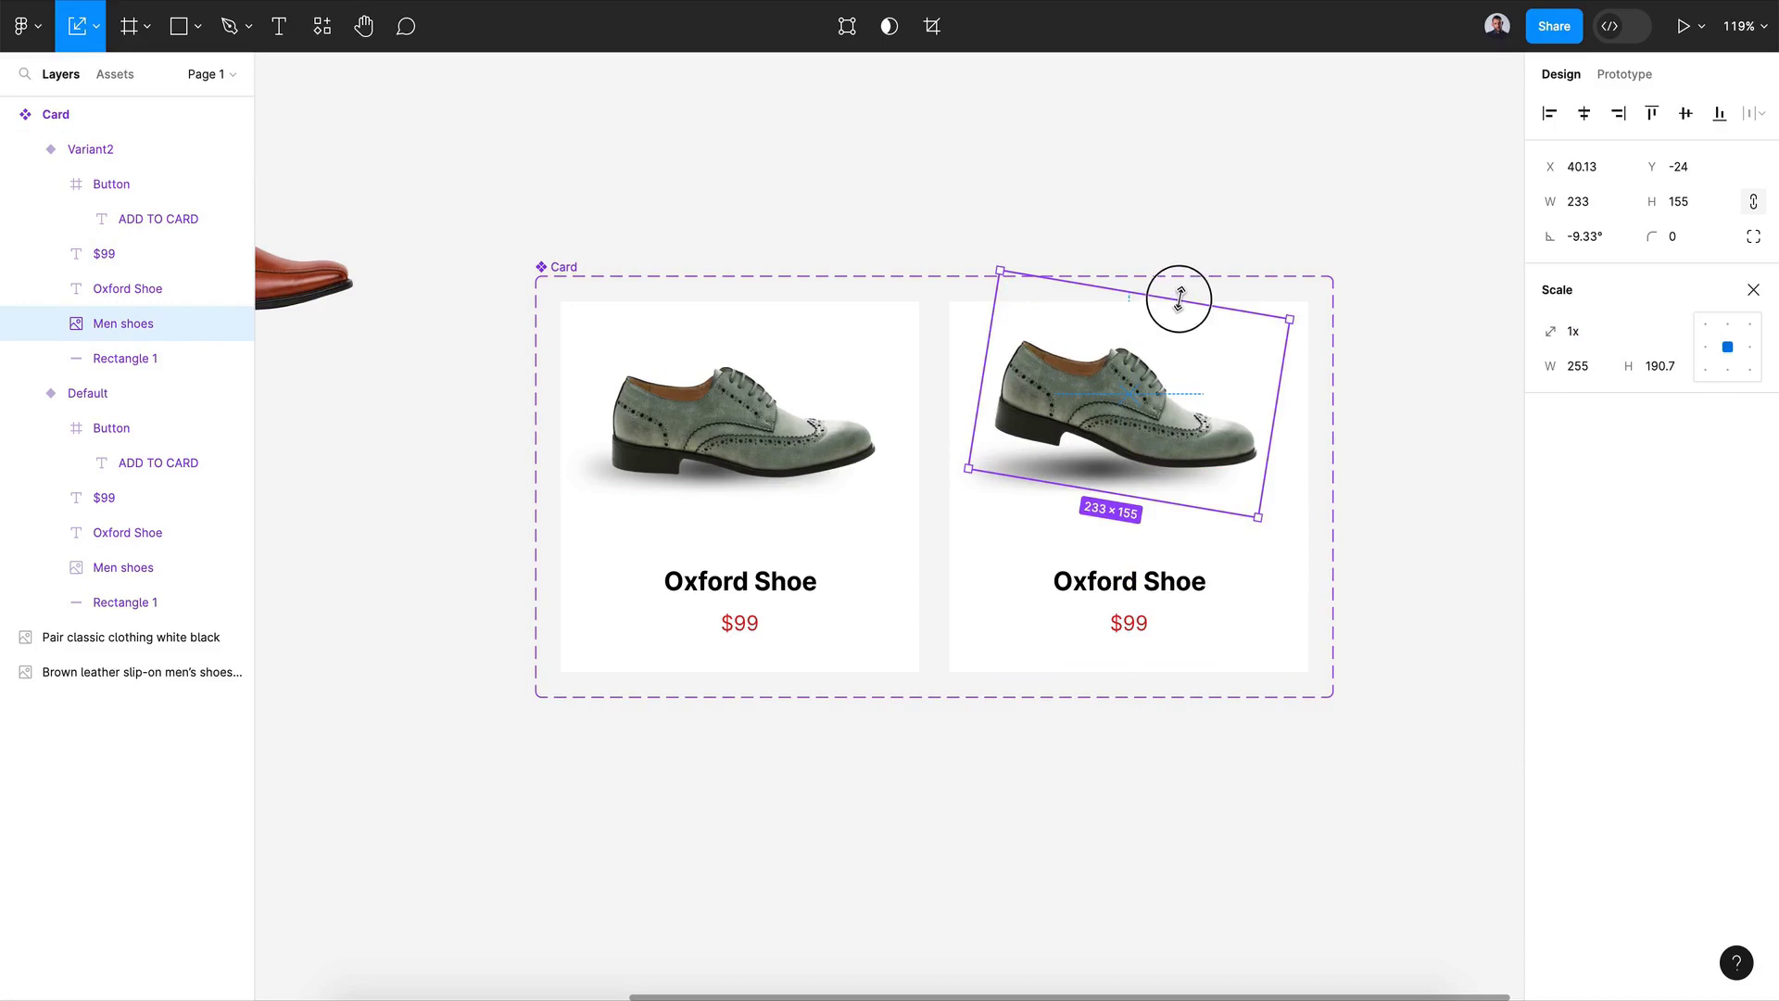
{"action": "left_click_drag", "start_coordinate": [1180, 301], "coordinate": [1187, 268]}
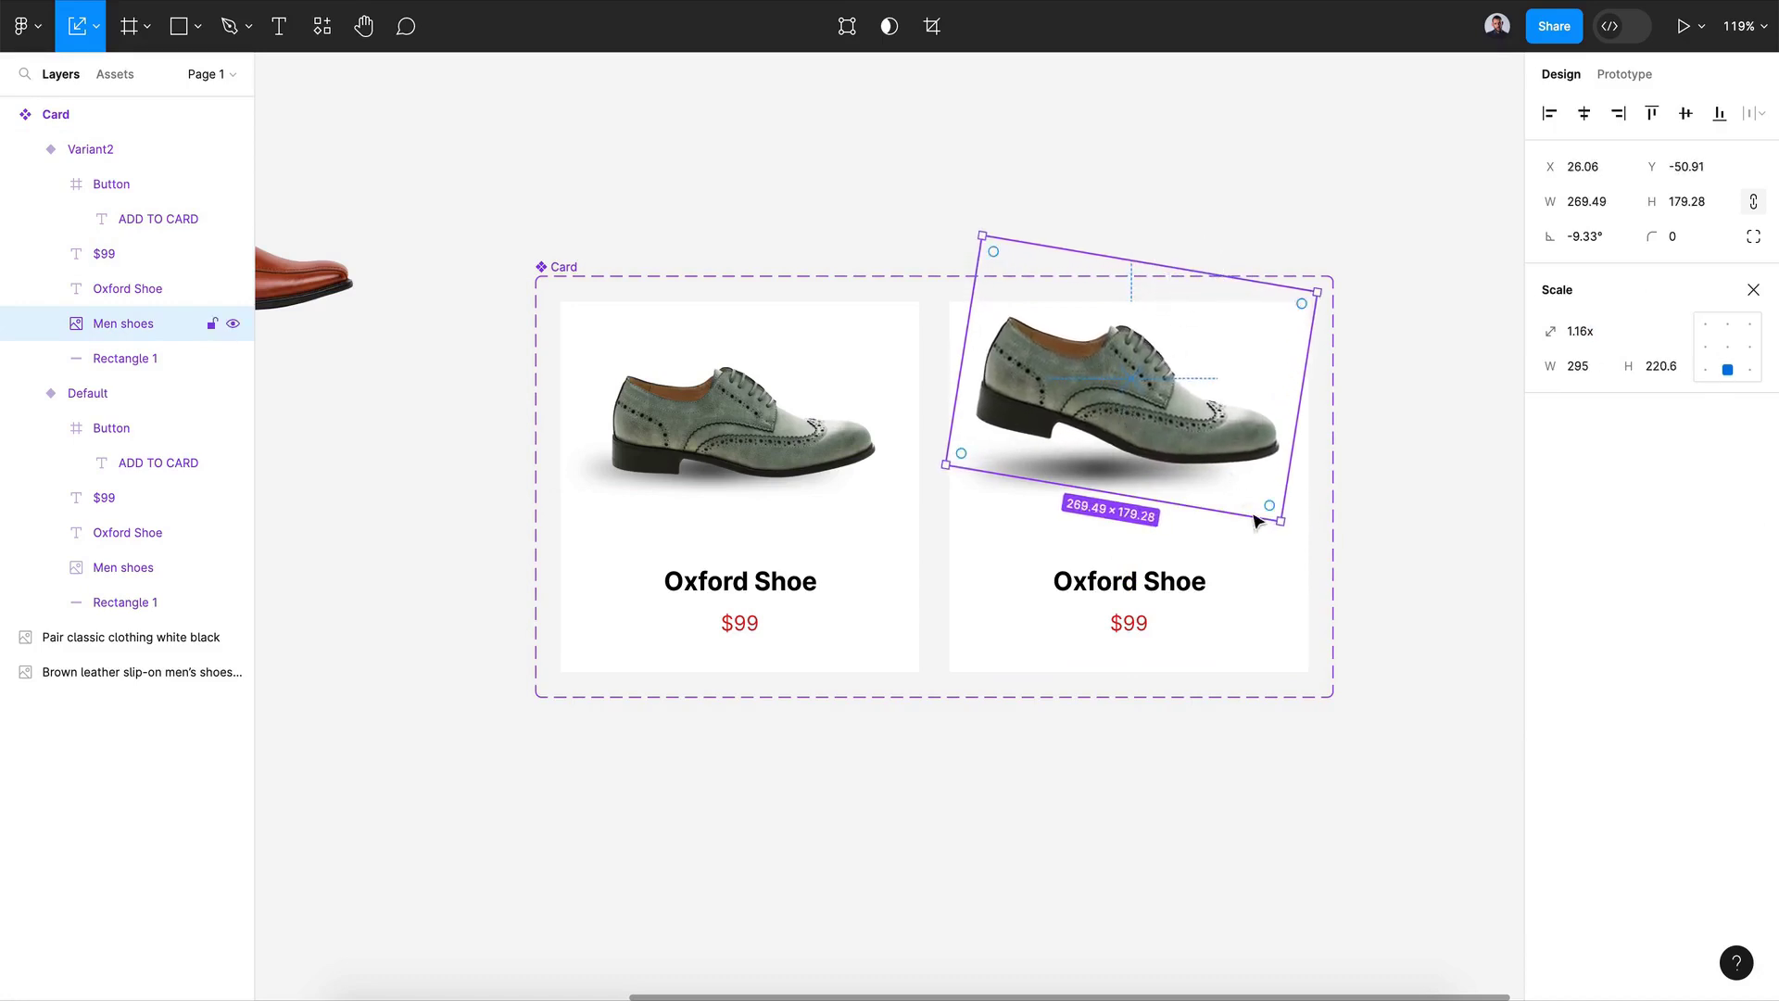
{"action": "left_click_drag", "start_coordinate": [1277, 532], "coordinate": [1265, 519]}
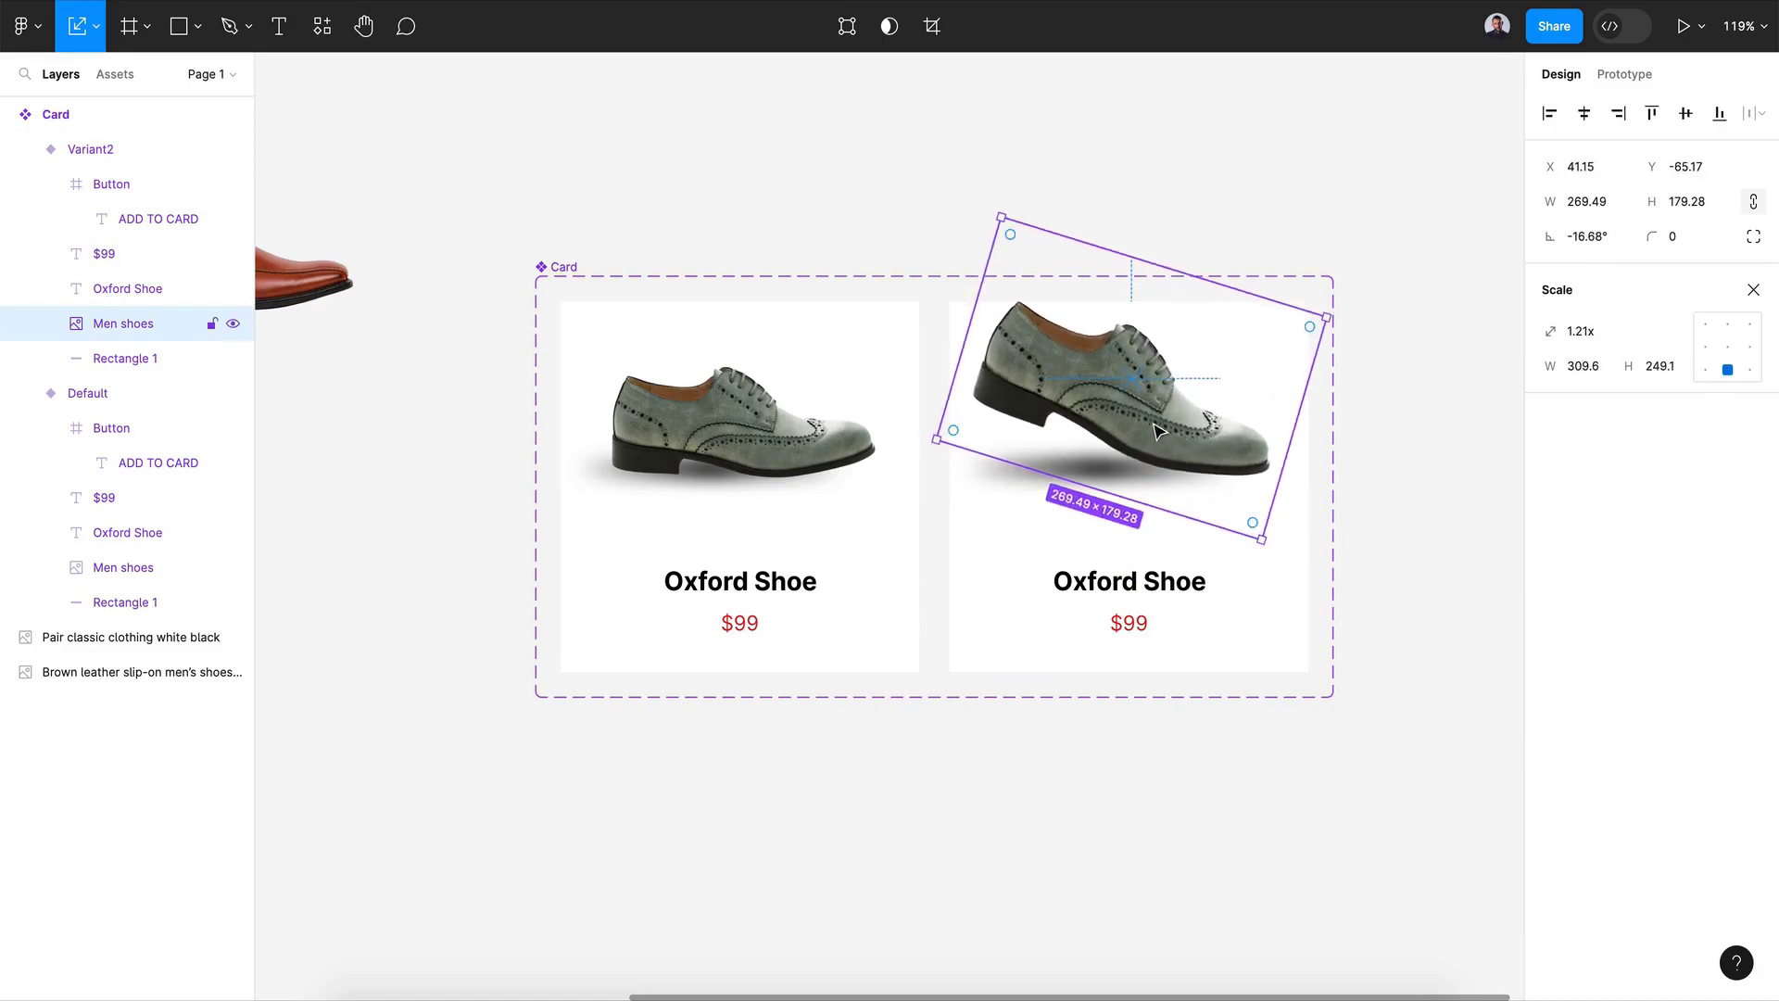
{"action": "left_click", "coordinate": [95, 31]}
Step: Set the shadow rectangle's Layer blur to 30 and shift it slightly right
{"action": "left_click", "coordinate": [62, 61]}
{"action": "left_click", "coordinate": [1073, 484]}
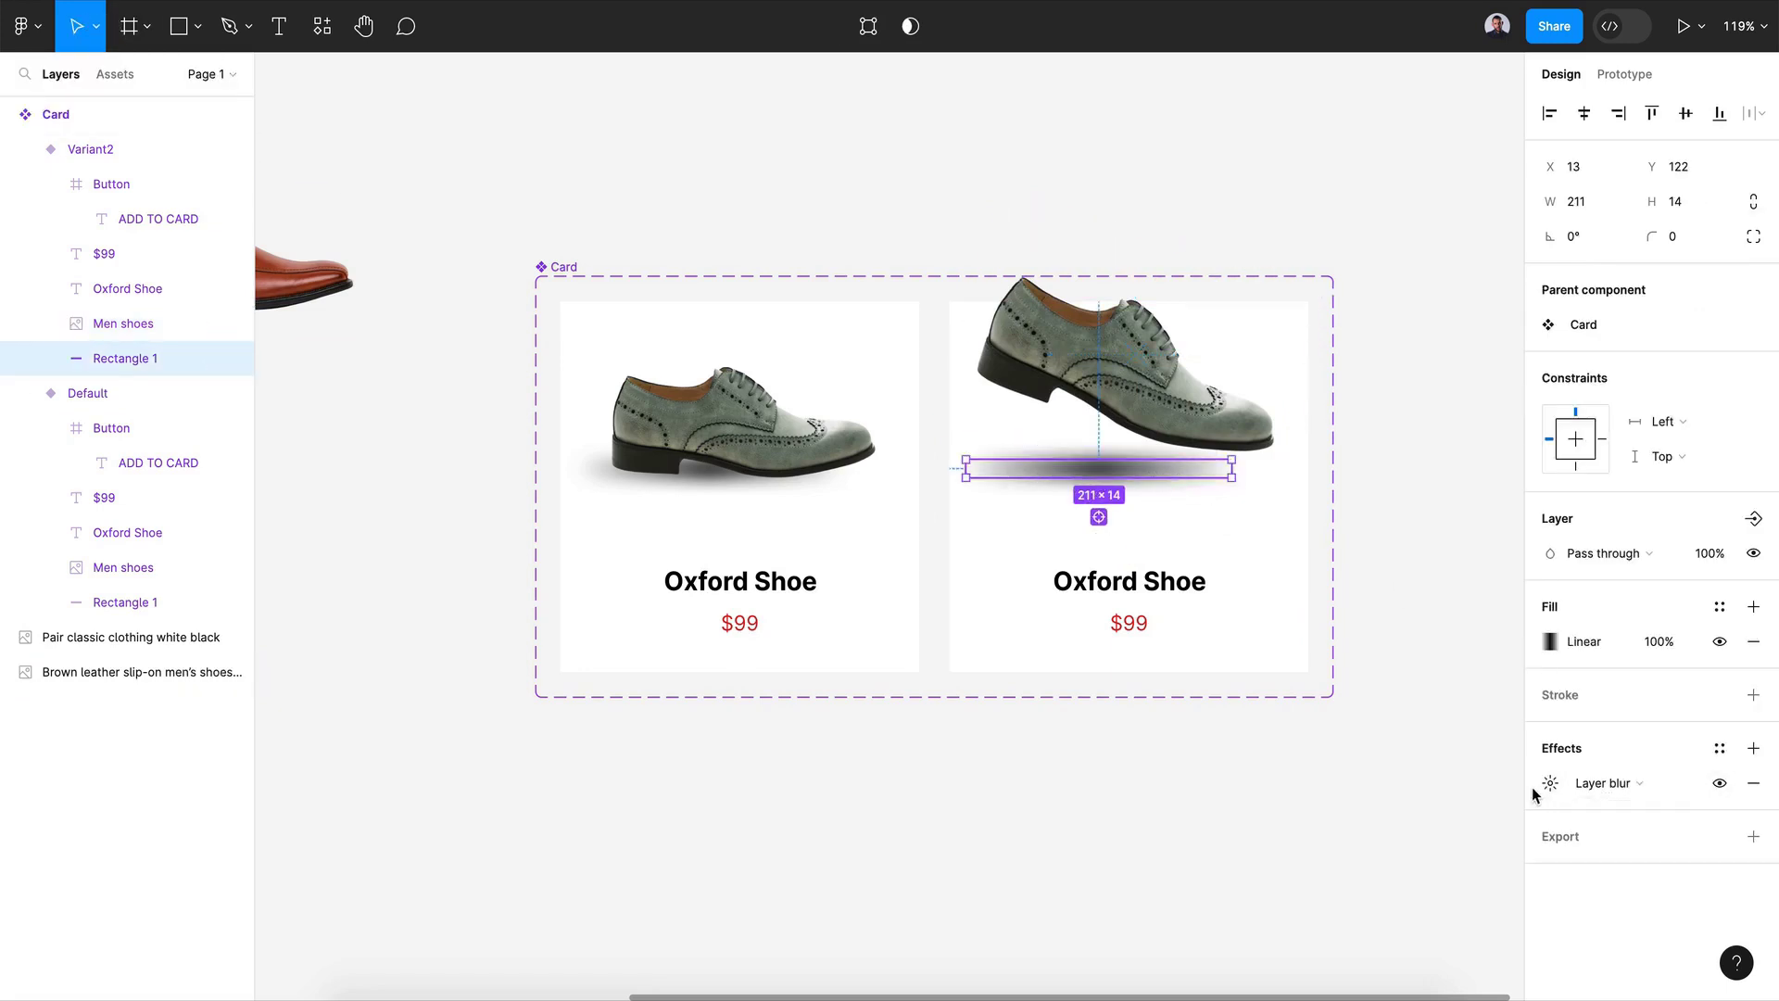
{"action": "left_click", "coordinate": [1633, 793]}
{"action": "left_click", "coordinate": [1550, 783]}
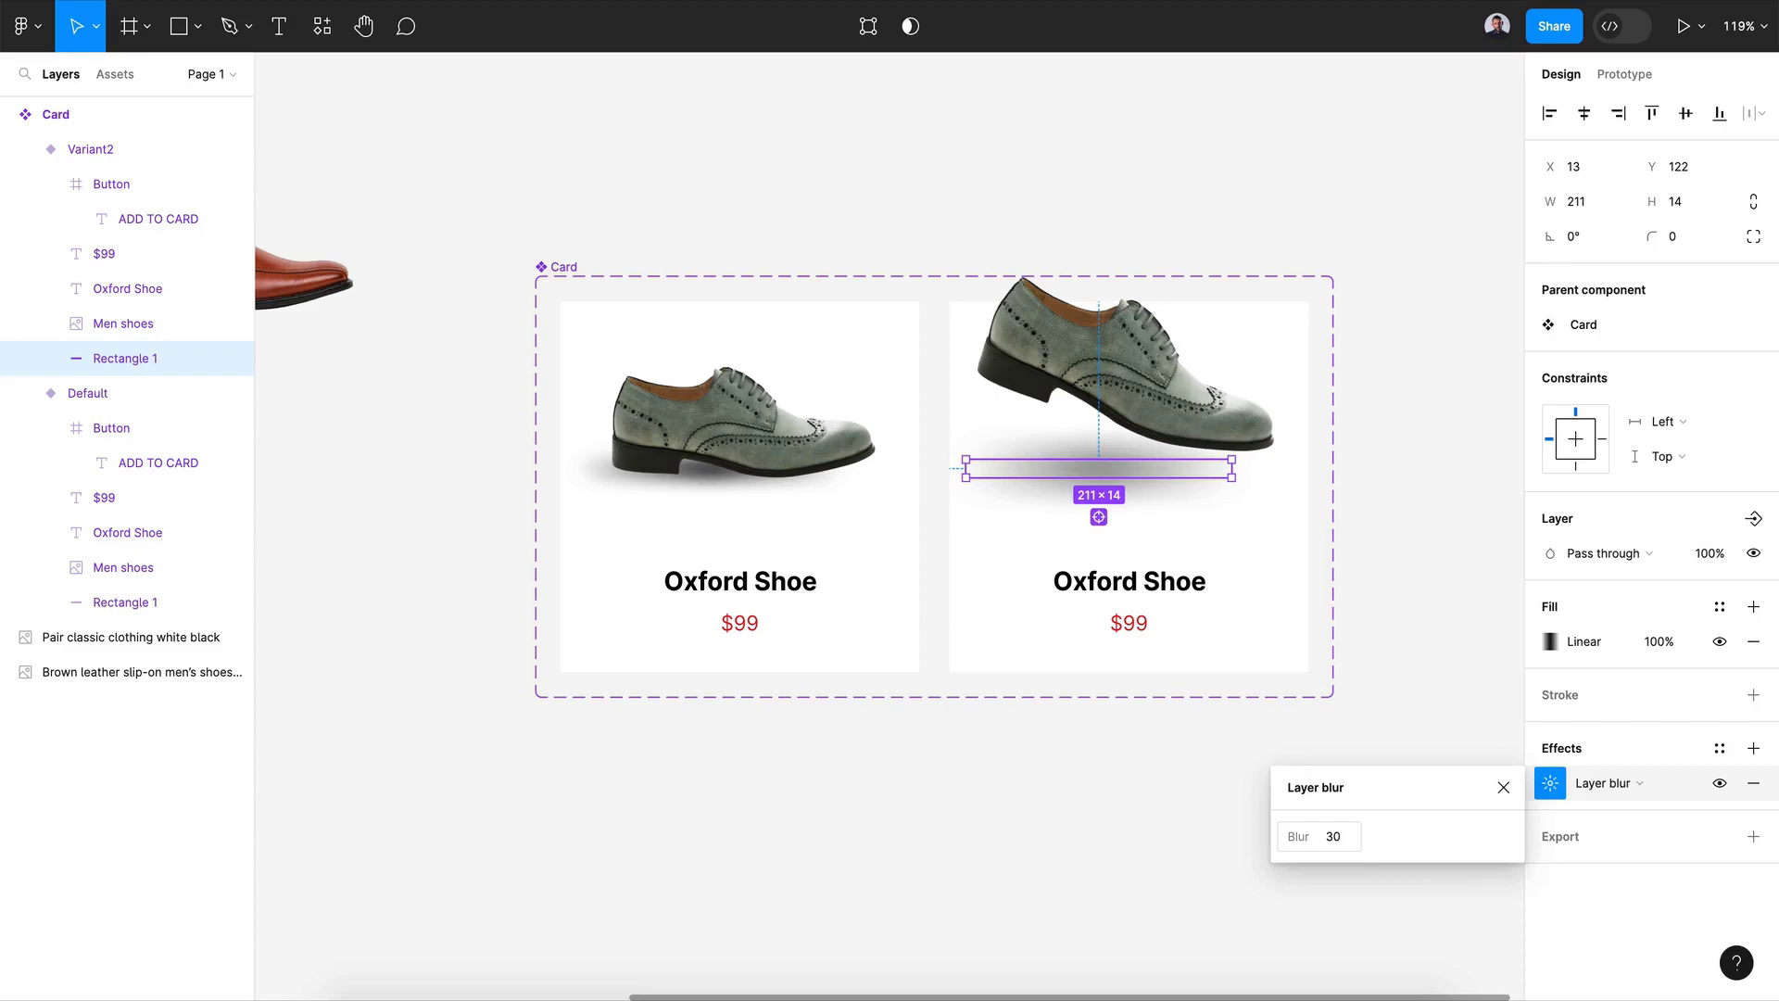
{"action": "left_click", "coordinate": [1391, 556]}
{"action": "left_click_drag", "start_coordinate": [1101, 480], "coordinate": [1134, 477]}
{"action": "left_click", "coordinate": [1369, 775]}
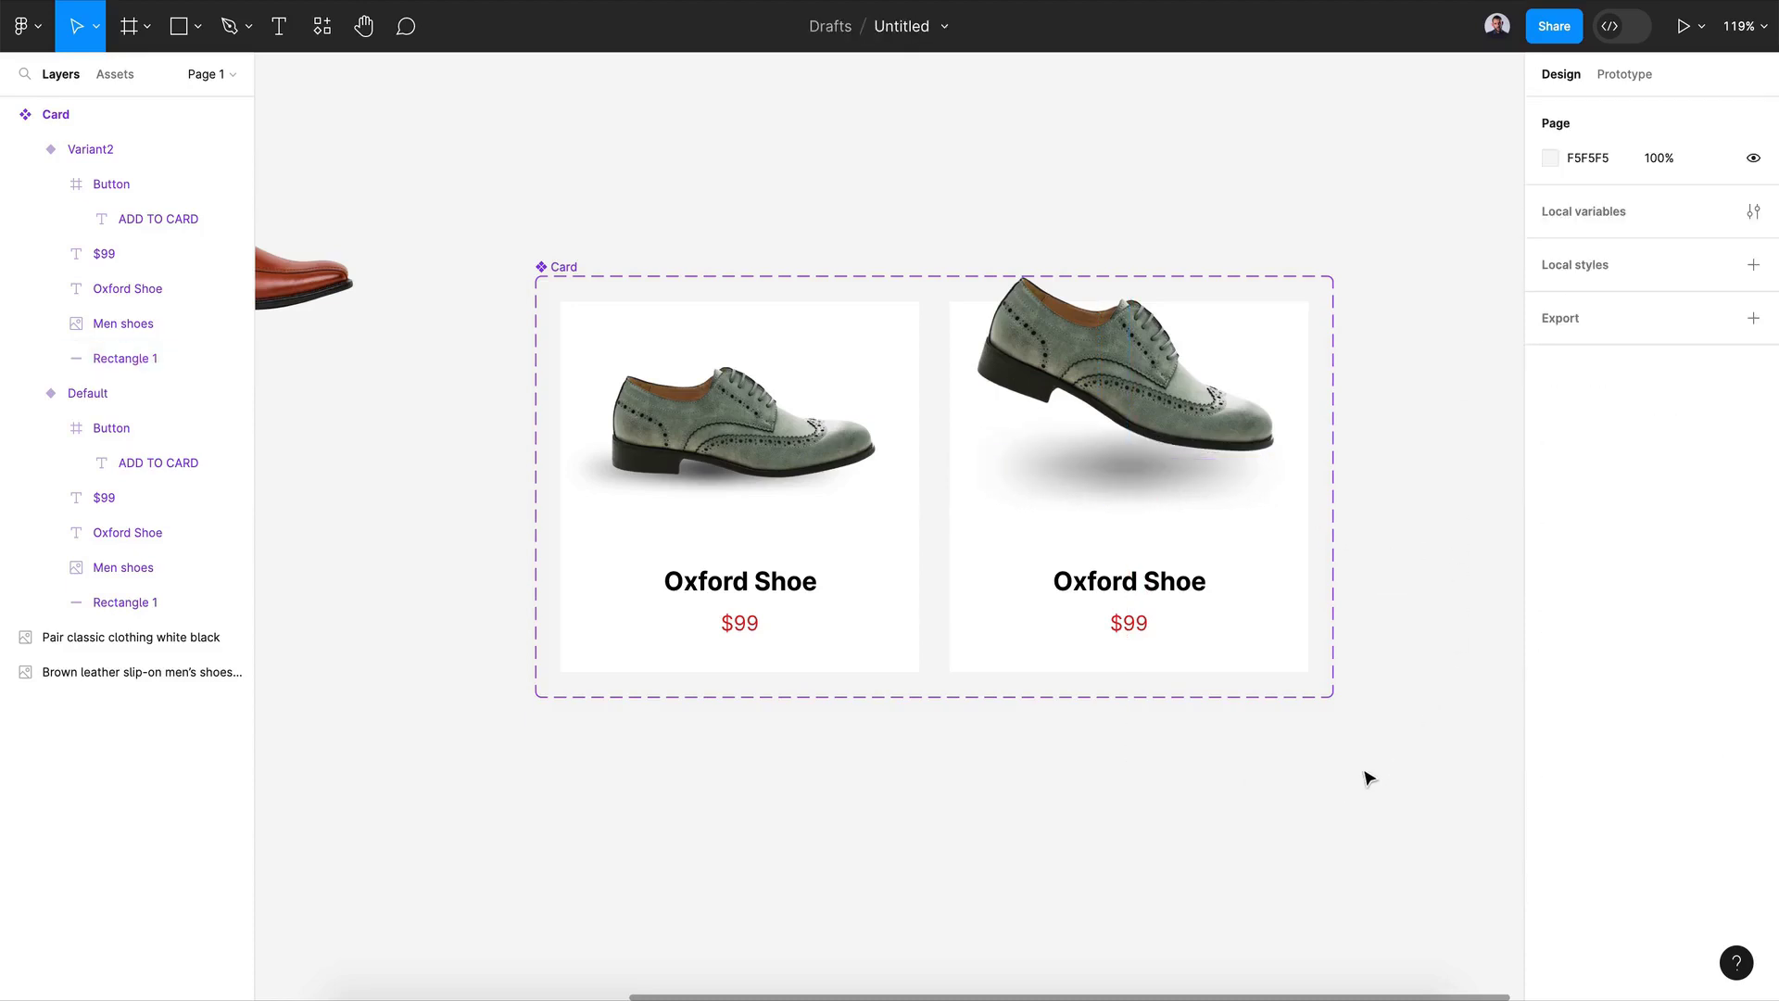
Step: Move Variant2's Oxford Shoe title and $99 price higher in the card
{"action": "left_click", "coordinate": [1259, 634]}
{"action": "left_click", "coordinate": [1138, 597]}
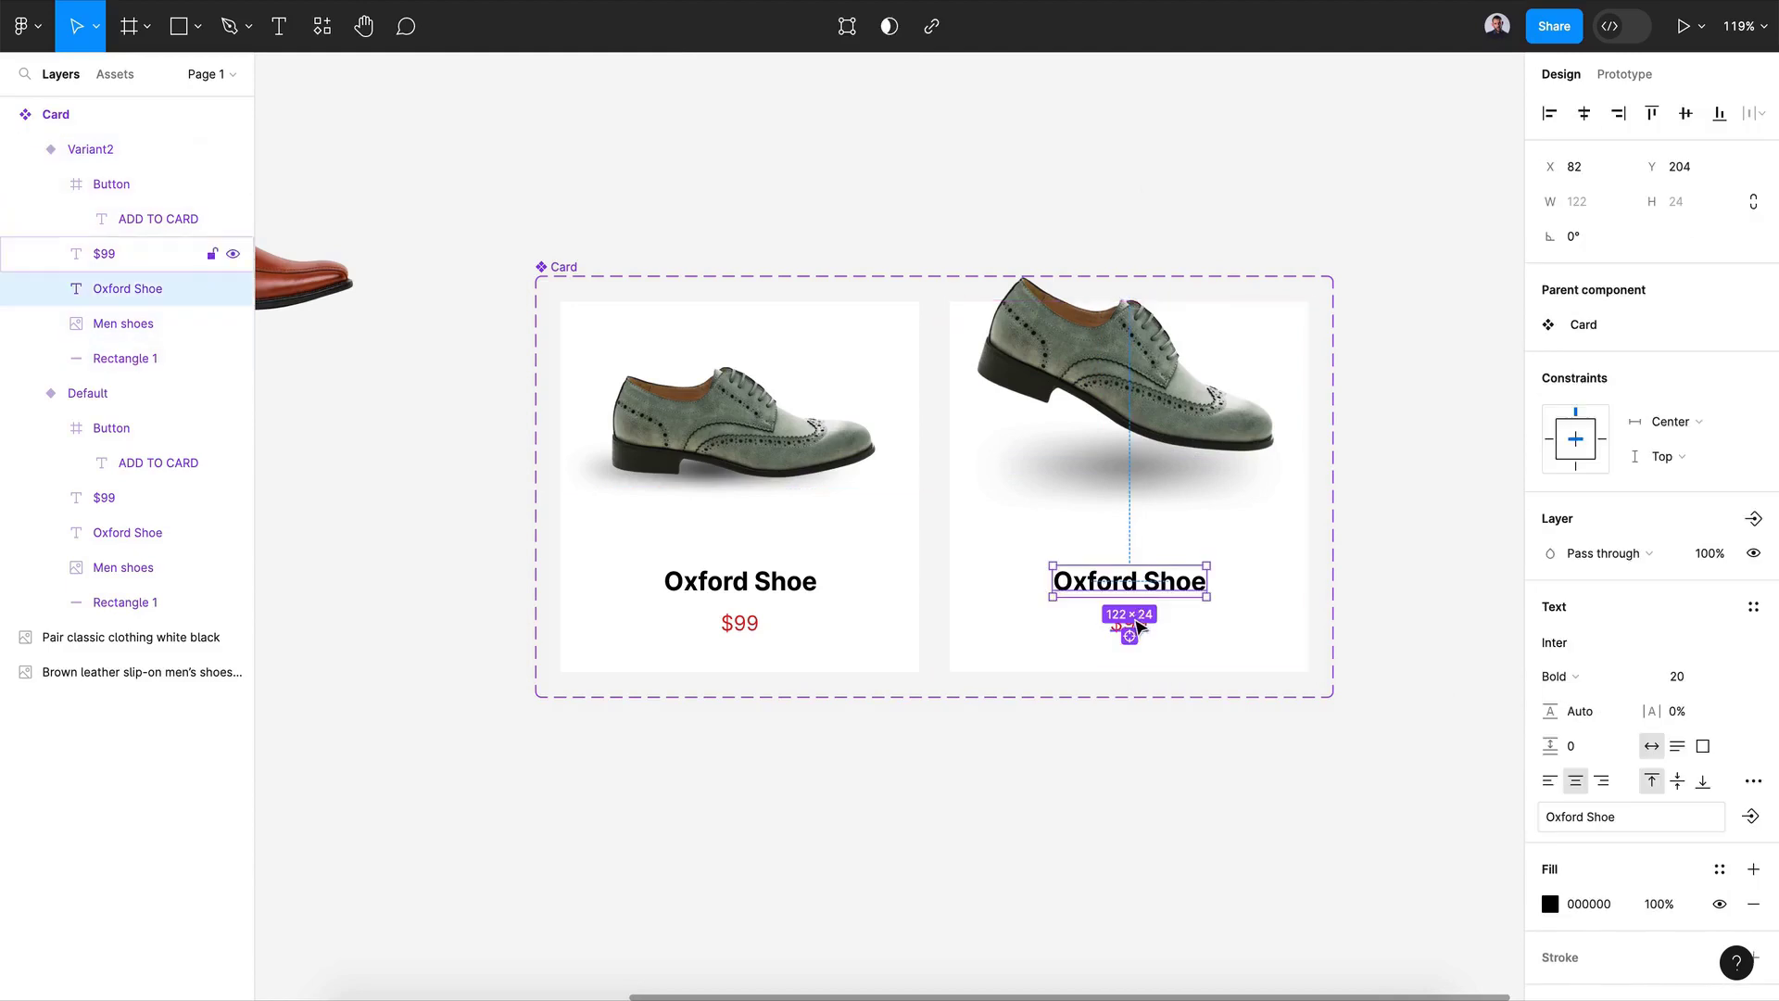
{"action": "left_click", "coordinate": [1137, 630], "text": "shift"}
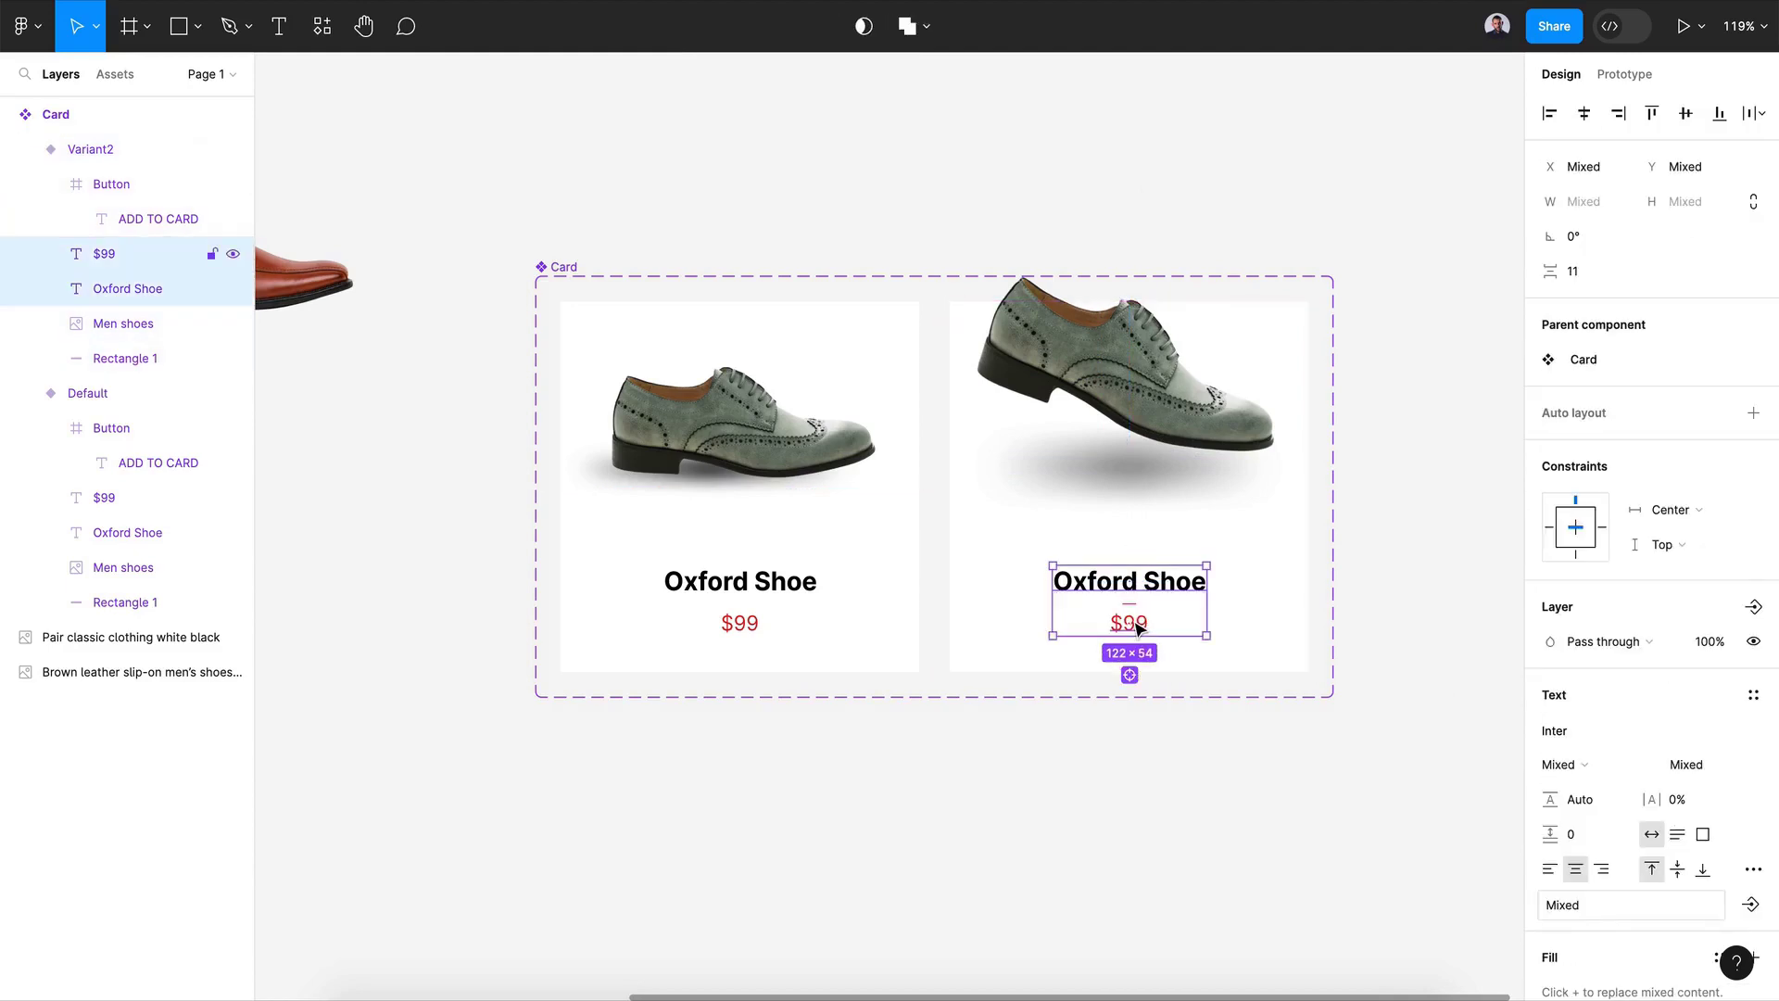
{"action": "left_click_drag", "start_coordinate": [1137, 630], "coordinate": [1137, 635]}
Step: Nudge the Button layer up so it sits along Variant2's bottom edge
{"action": "left_click", "coordinate": [111, 185]}
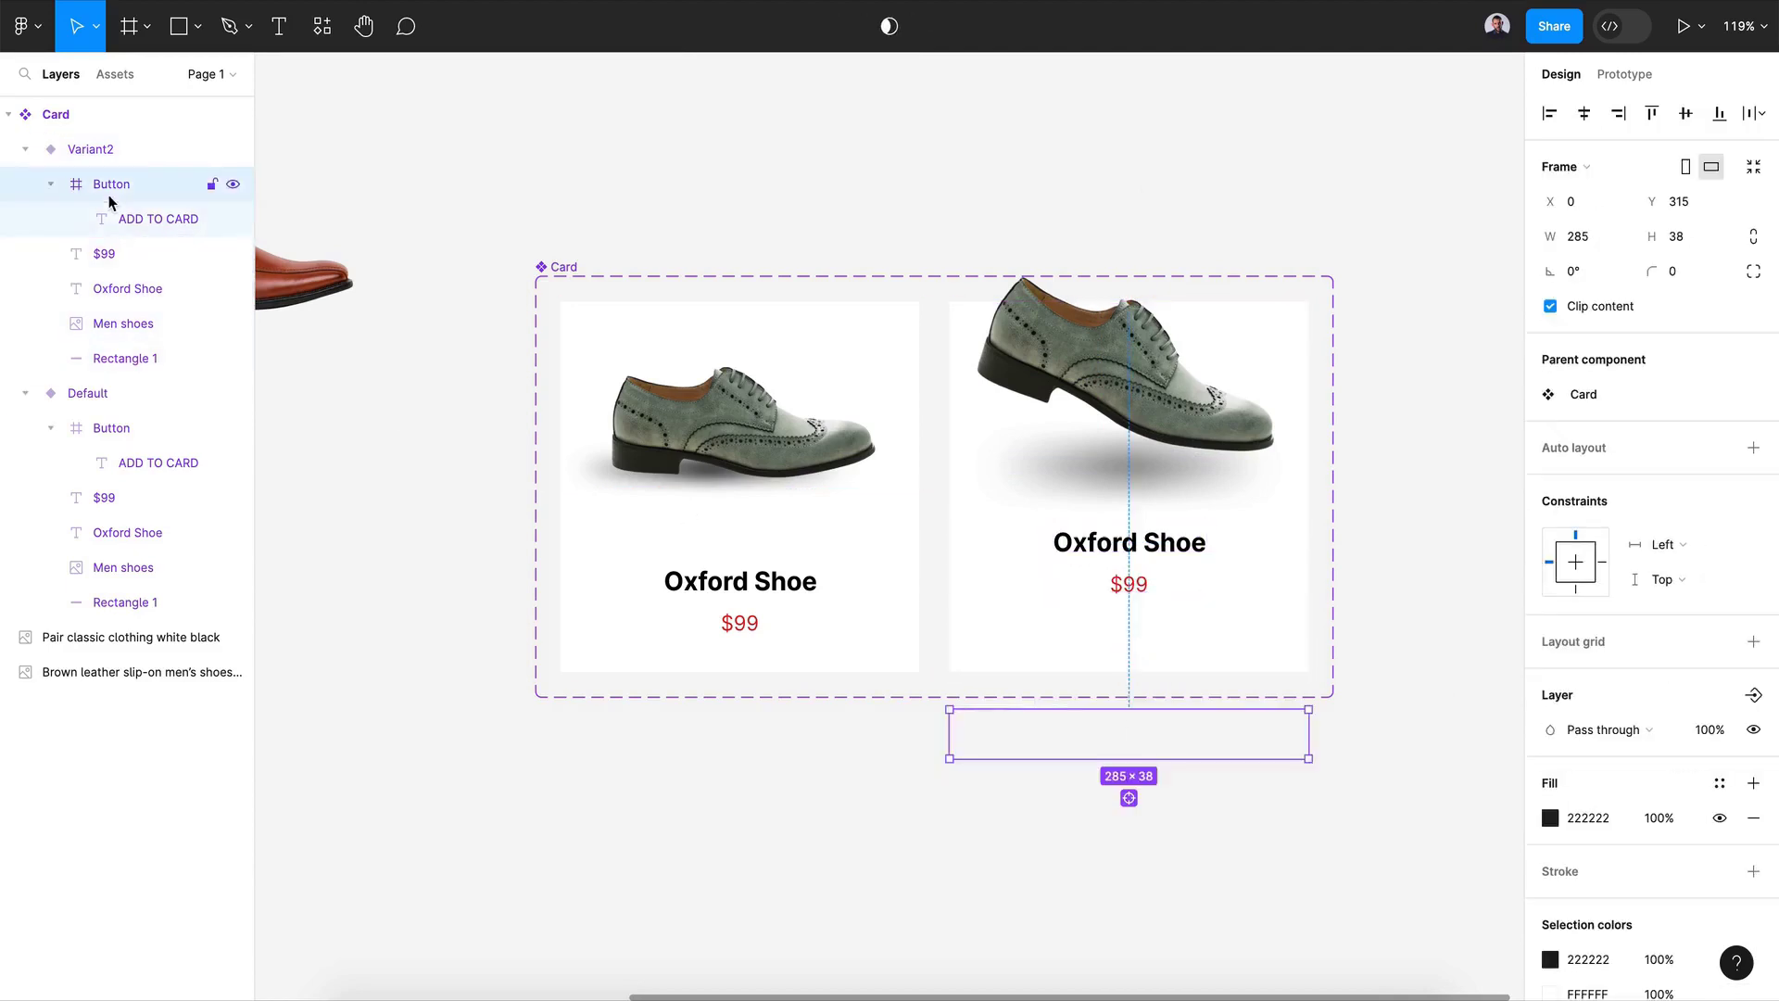
{"action": "key", "text": "shift+Up"}
{"action": "key", "text": "shift+Up"}
{"action": "key", "text": "shift+Up"}
{"action": "key", "text": "shift+Up"}
{"action": "key", "text": "shift+Up"}
{"action": "key", "text": "shift+Up"}
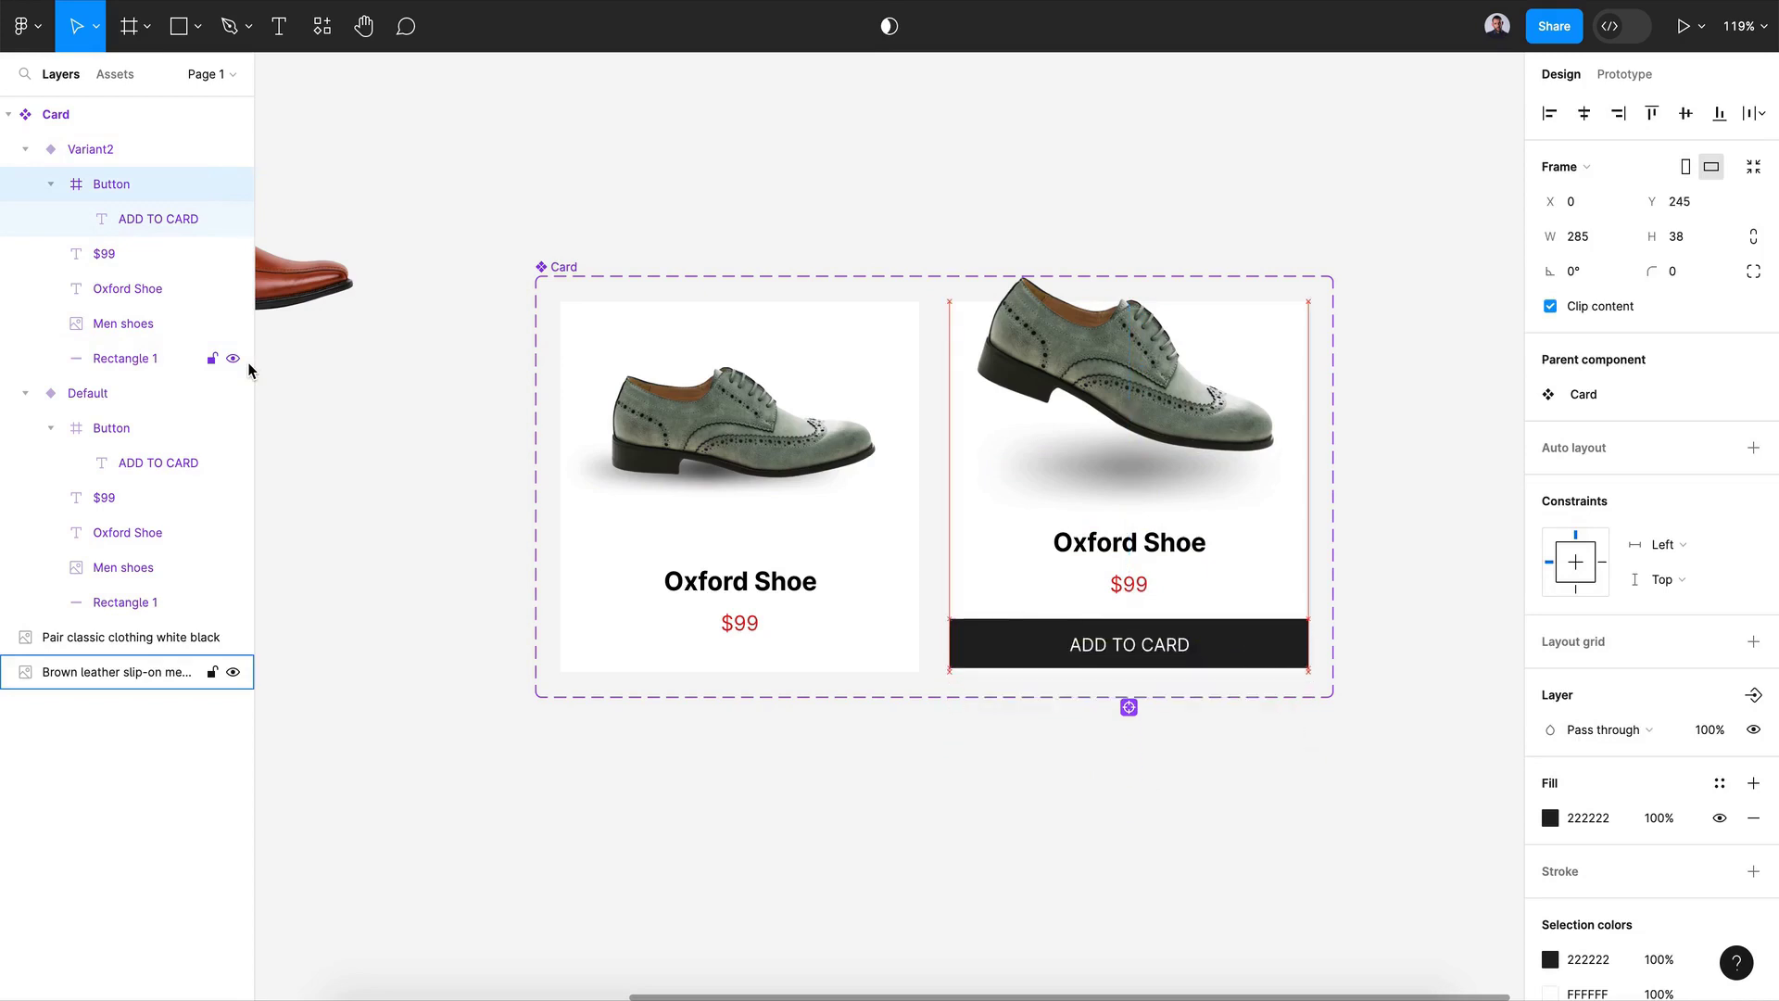
{"action": "key", "text": "Down"}
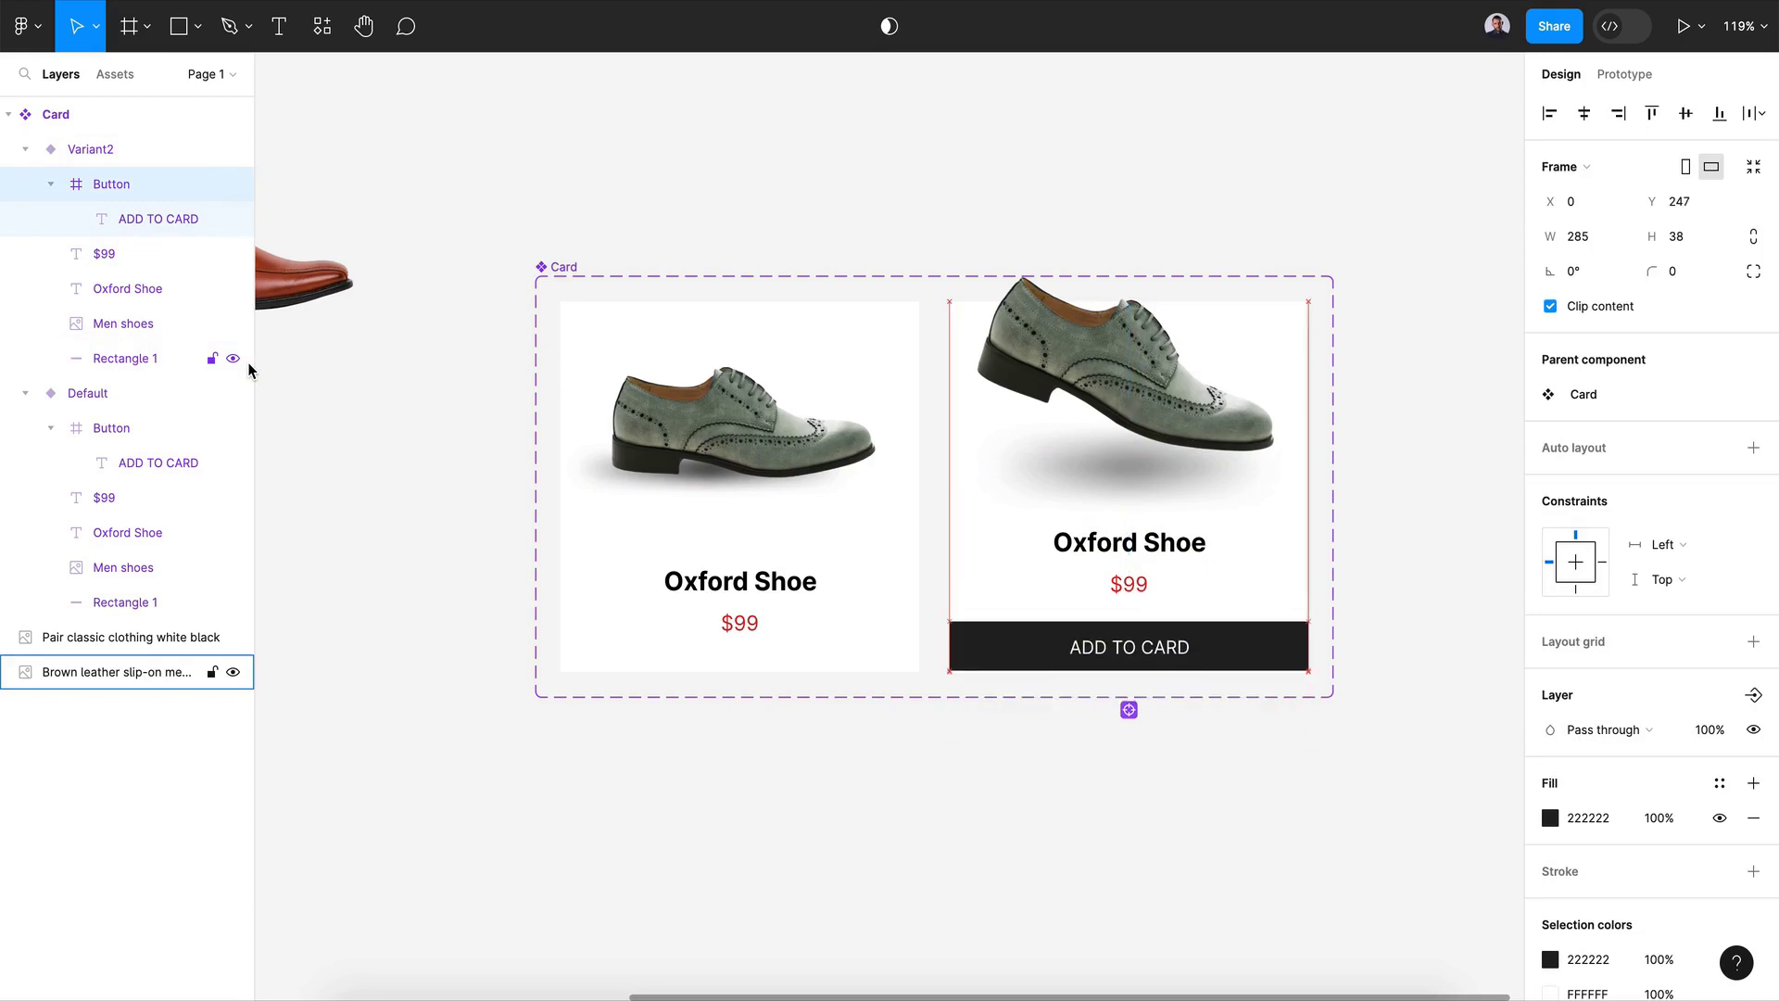
{"action": "left_click", "coordinate": [1098, 751]}
{"action": "scroll", "coordinate": [1072, 778], "scroll_direction": "down", "scroll_amount": 5}
Step: Give Default a While hovering interaction: Change to Variant2, Smart animate, Ease out 300 ms
{"action": "left_click", "coordinate": [834, 520]}
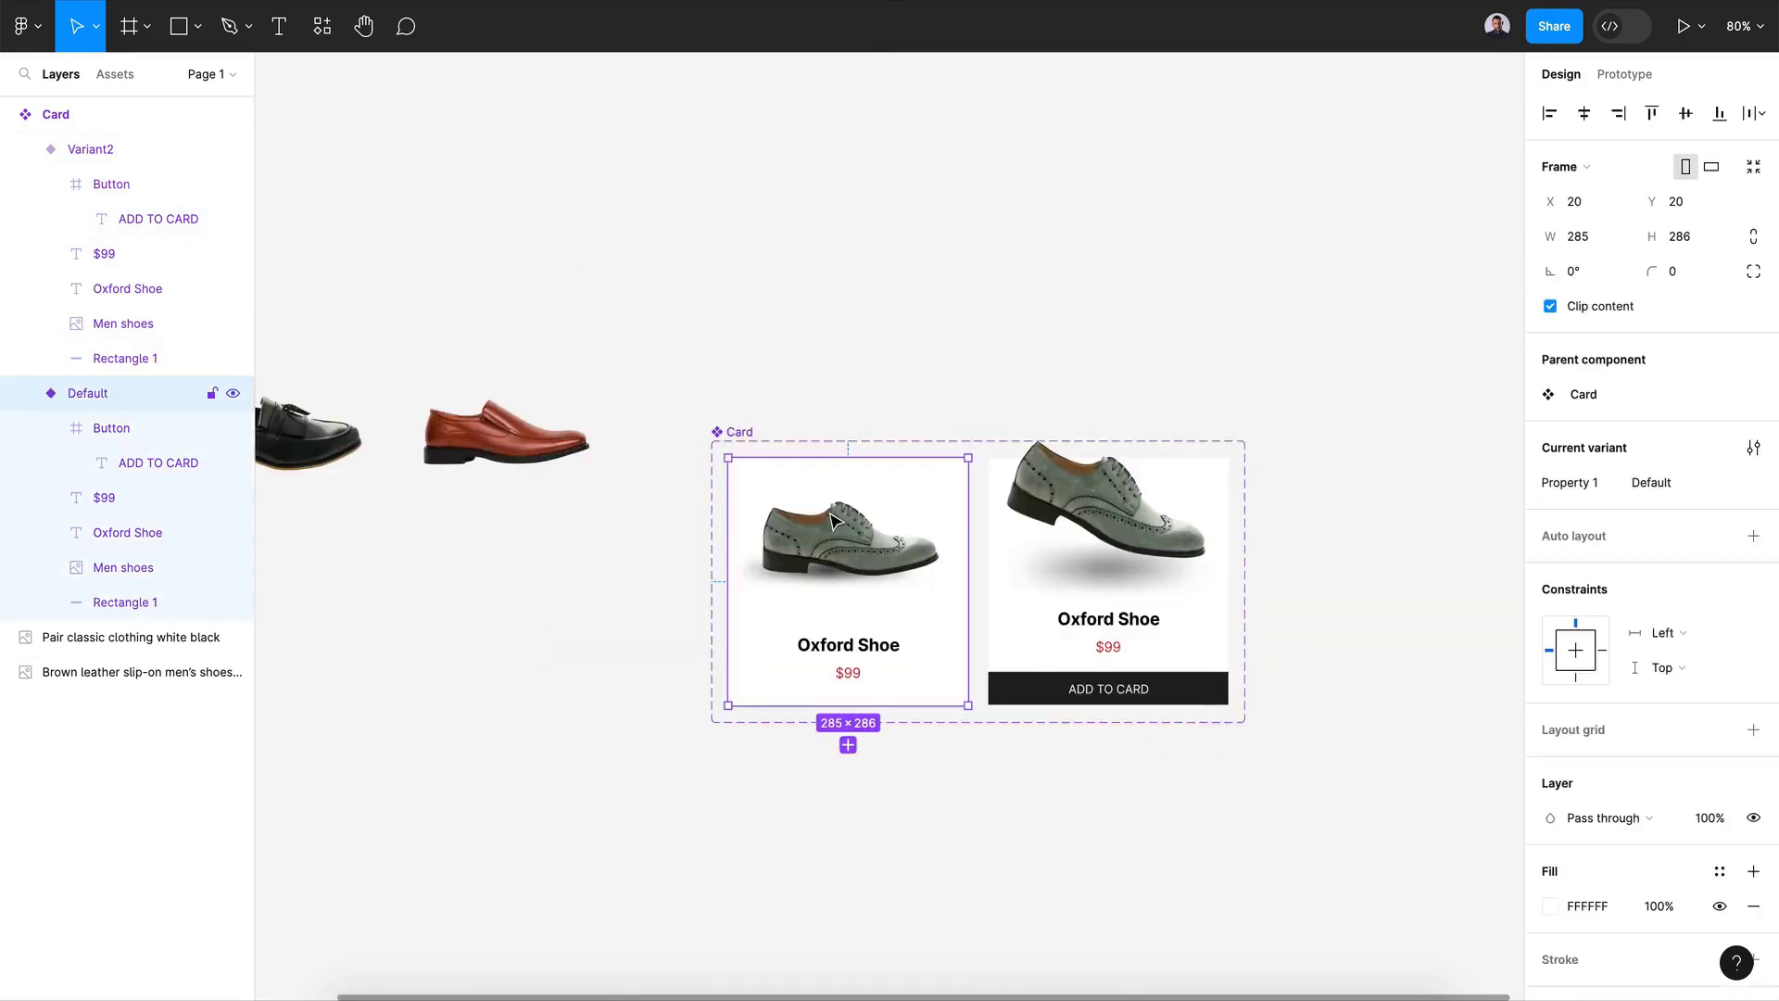
{"action": "left_click", "coordinate": [1646, 77]}
{"action": "left_click", "coordinate": [968, 581]}
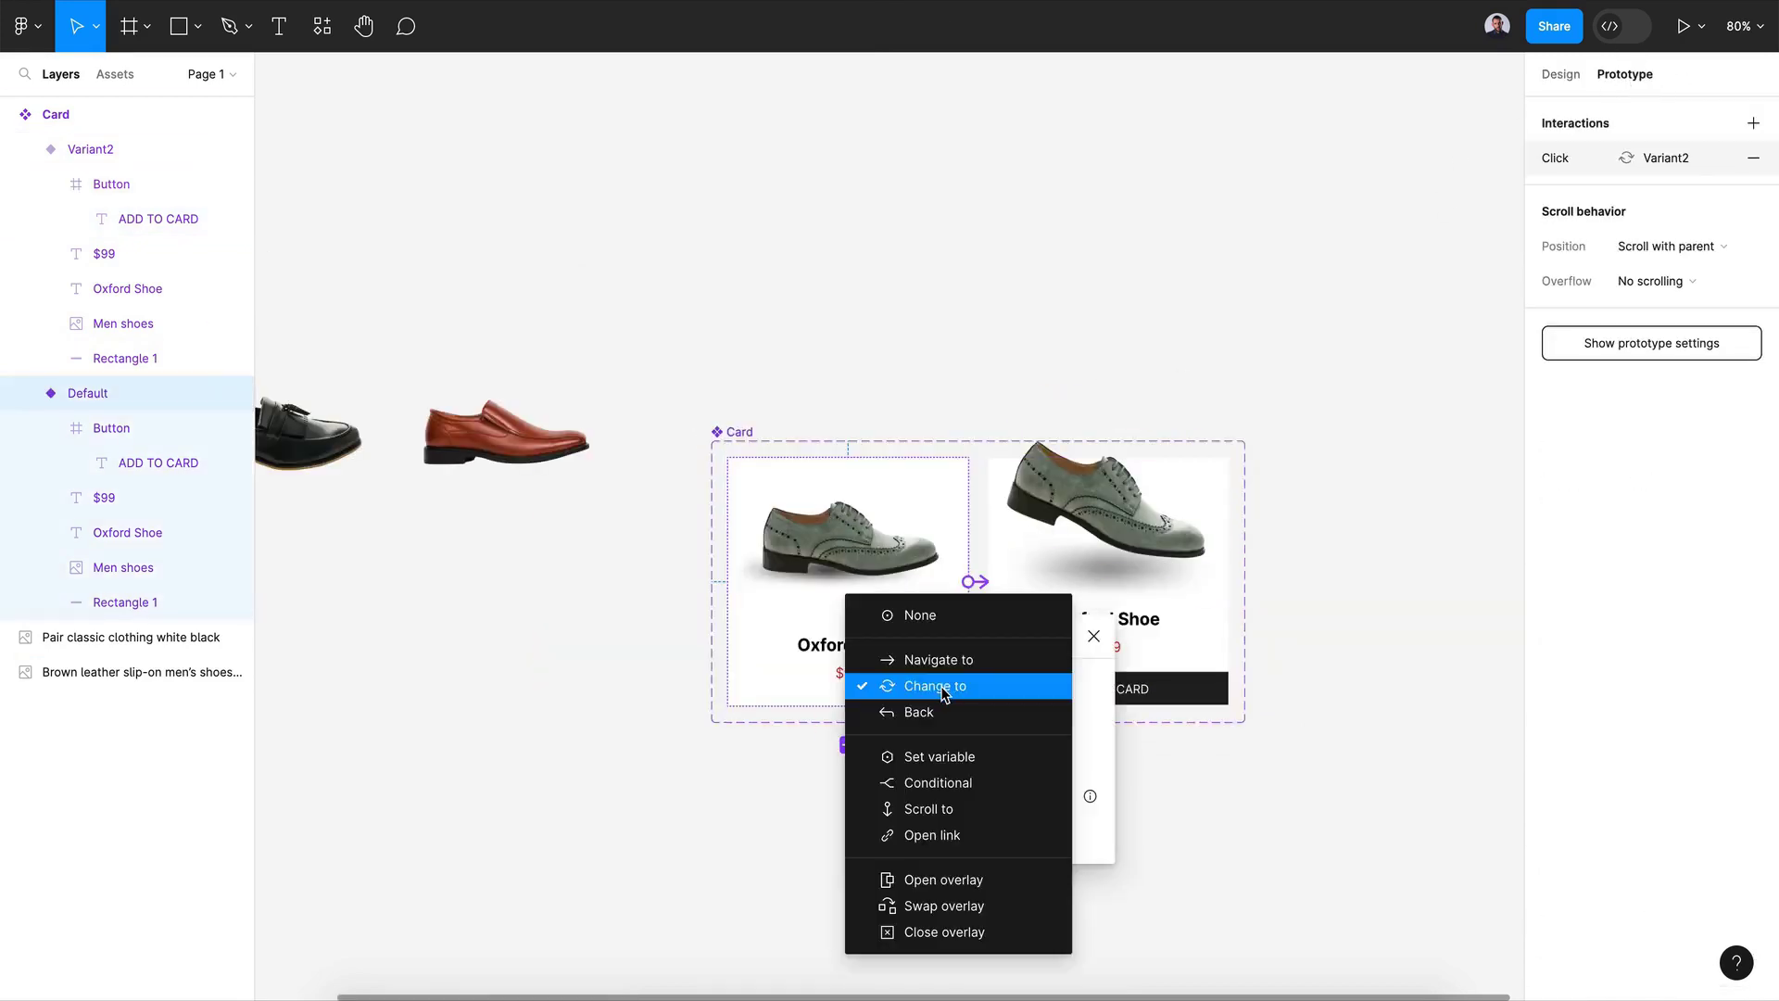
{"action": "left_click", "coordinate": [941, 694]}
{"action": "left_click", "coordinate": [920, 636]}
{"action": "left_click", "coordinate": [942, 692]}
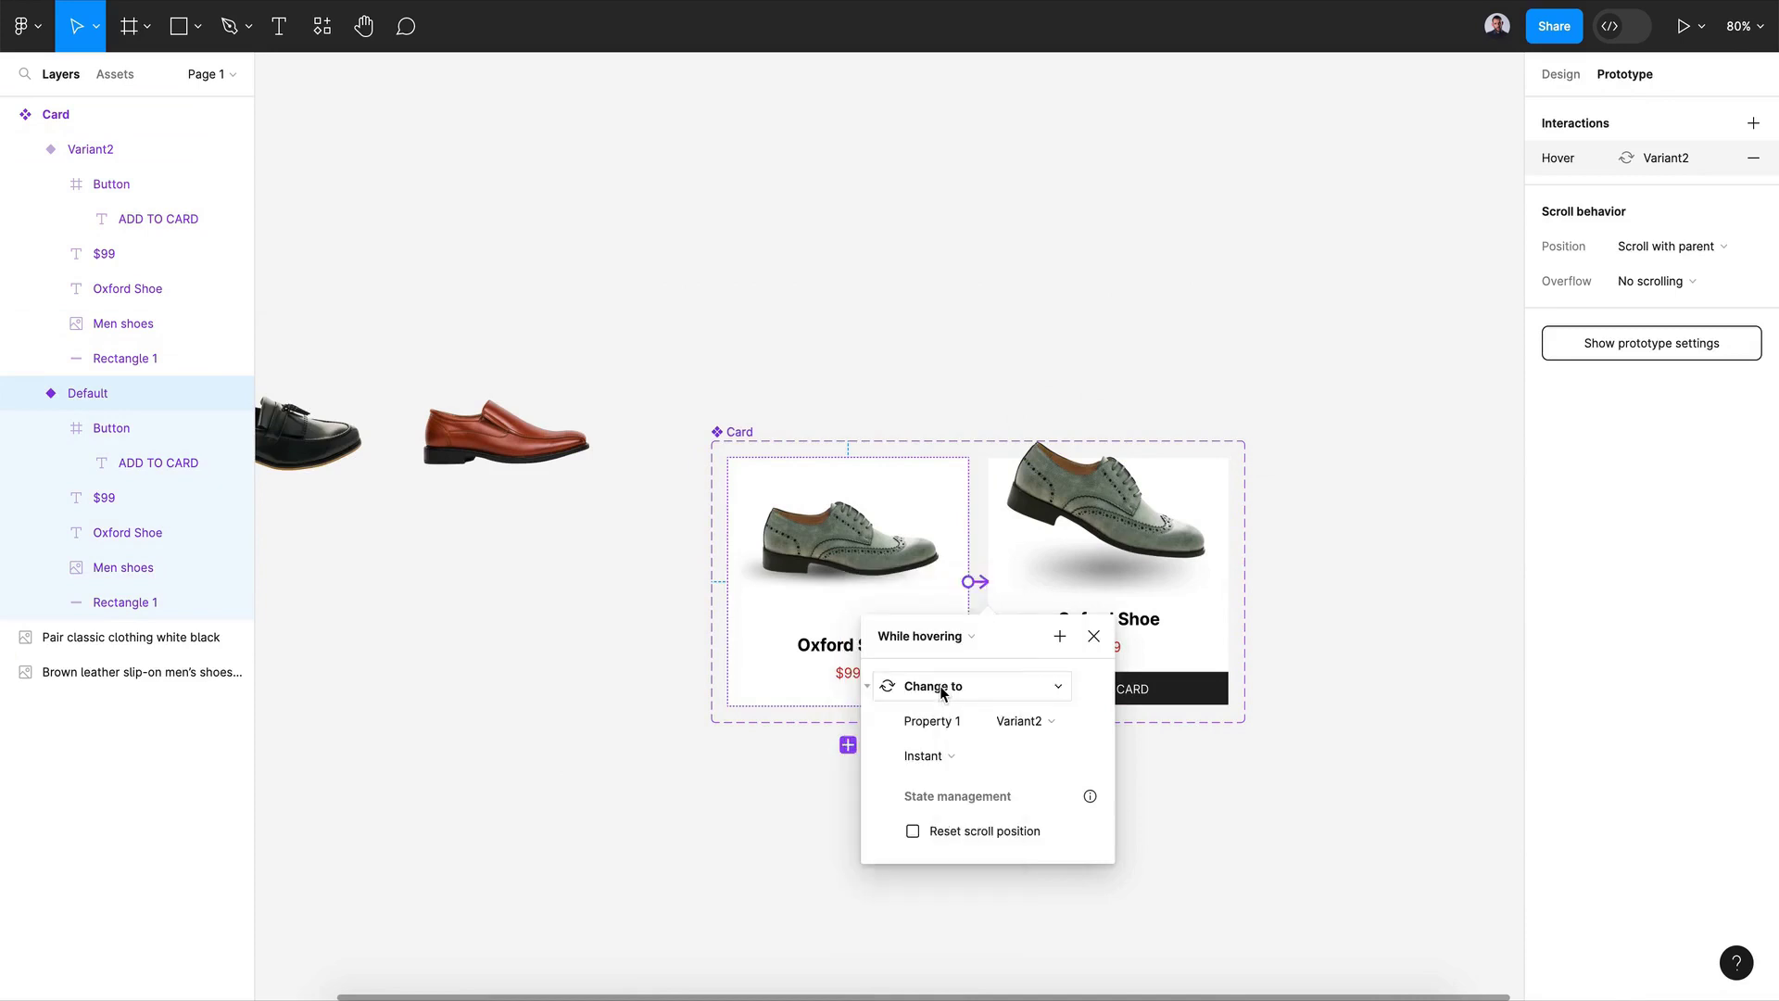
{"action": "left_click", "coordinate": [995, 765]}
{"action": "left_click", "coordinate": [988, 807]}
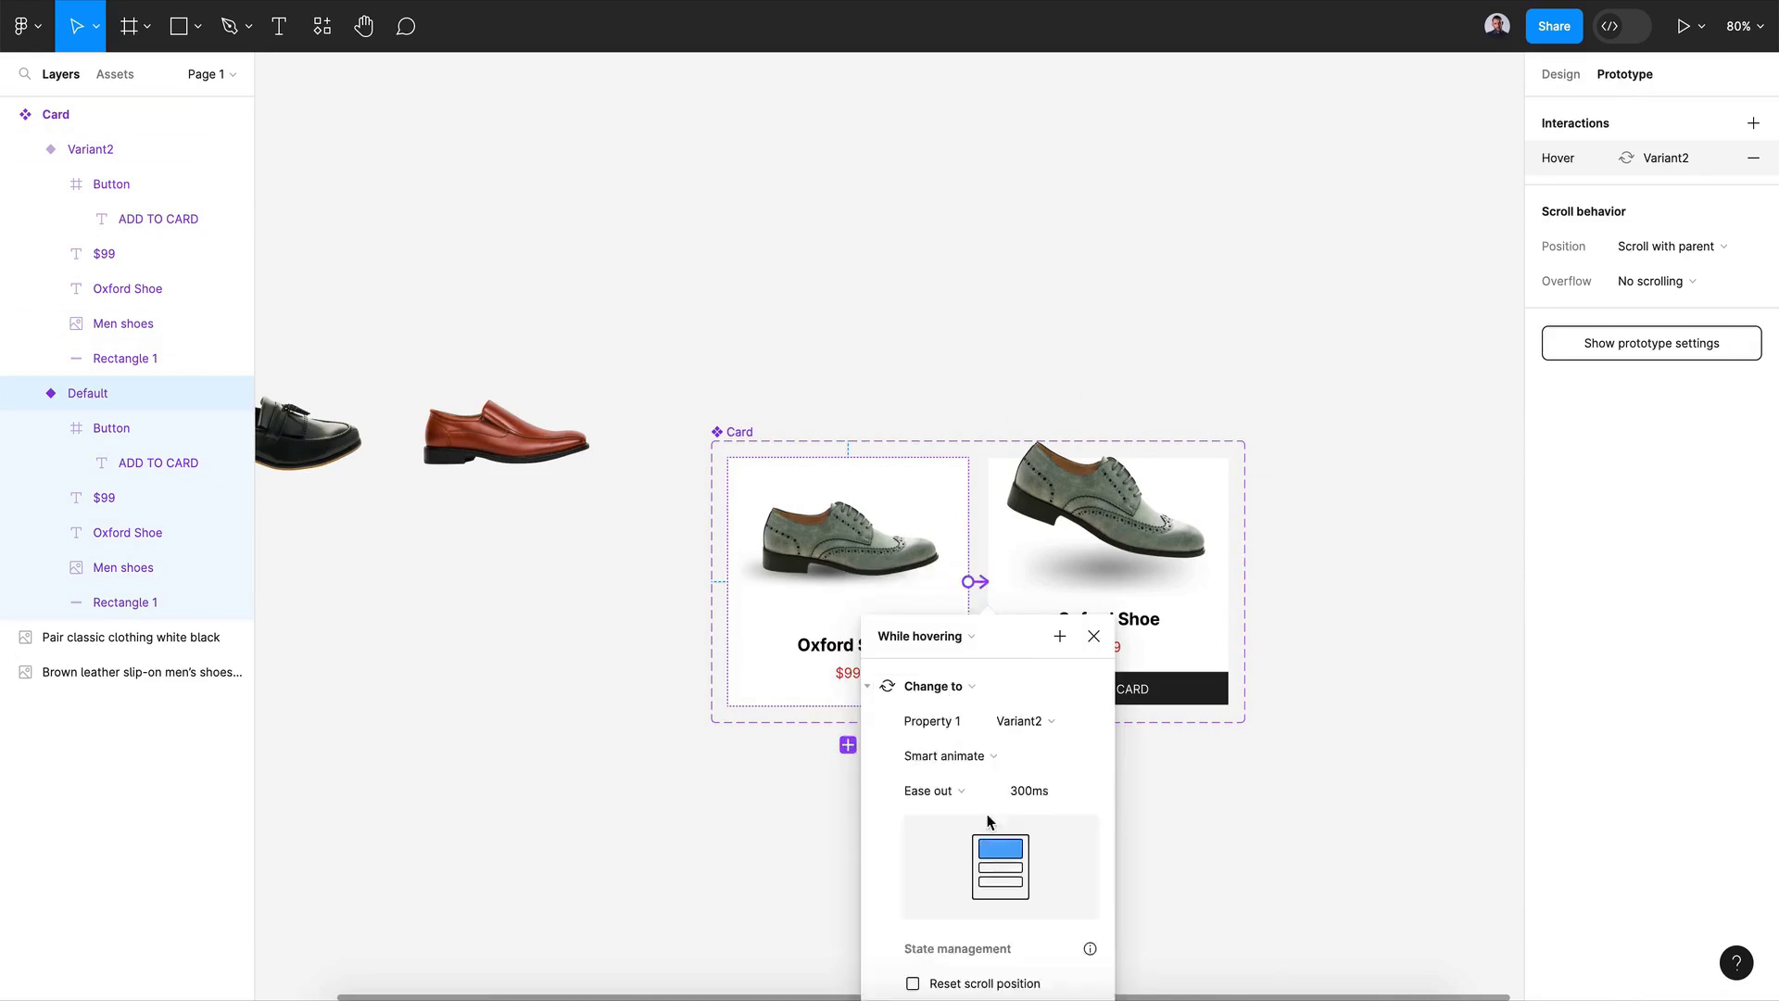
{"action": "left_click", "coordinate": [938, 791]}
{"action": "scroll", "coordinate": [983, 911], "scroll_direction": "down", "scroll_amount": 5}
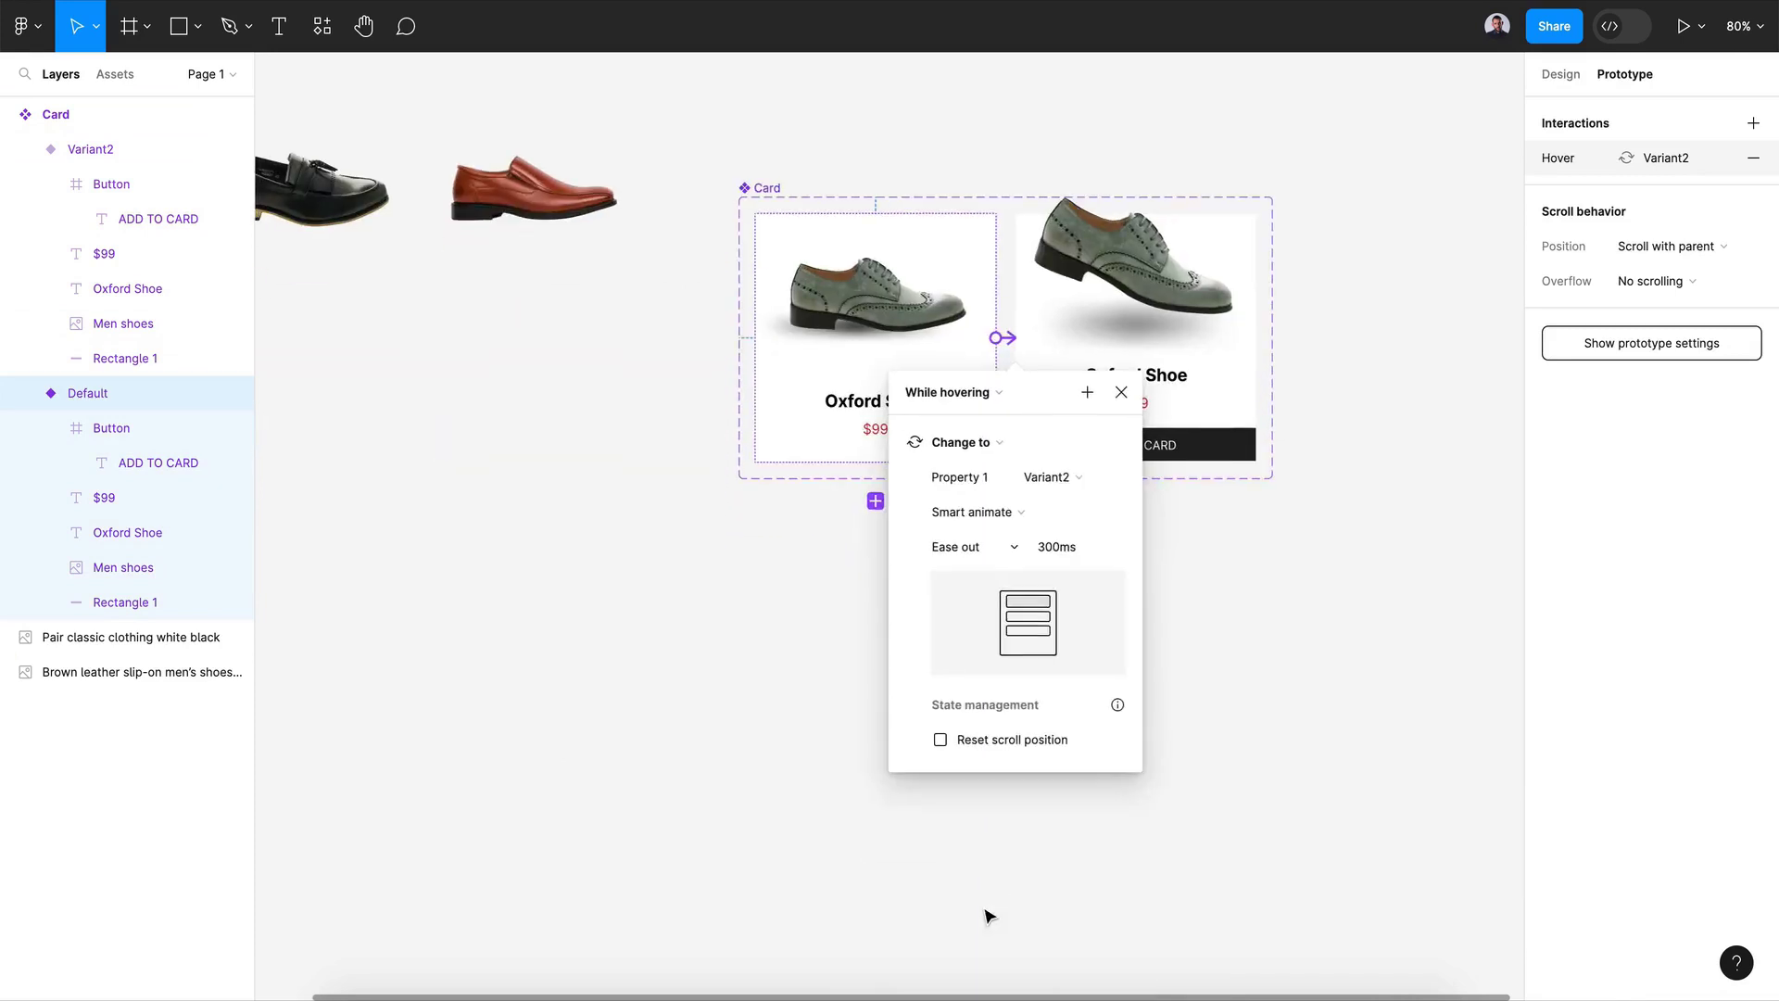
{"action": "left_click", "coordinate": [992, 715]}
{"action": "left_click", "coordinate": [1183, 634]}
{"action": "scroll", "coordinate": [1183, 636], "scroll_direction": "right", "scroll_amount": 5}
{"action": "scroll", "coordinate": [1183, 634], "scroll_direction": "right", "scroll_amount": 4}
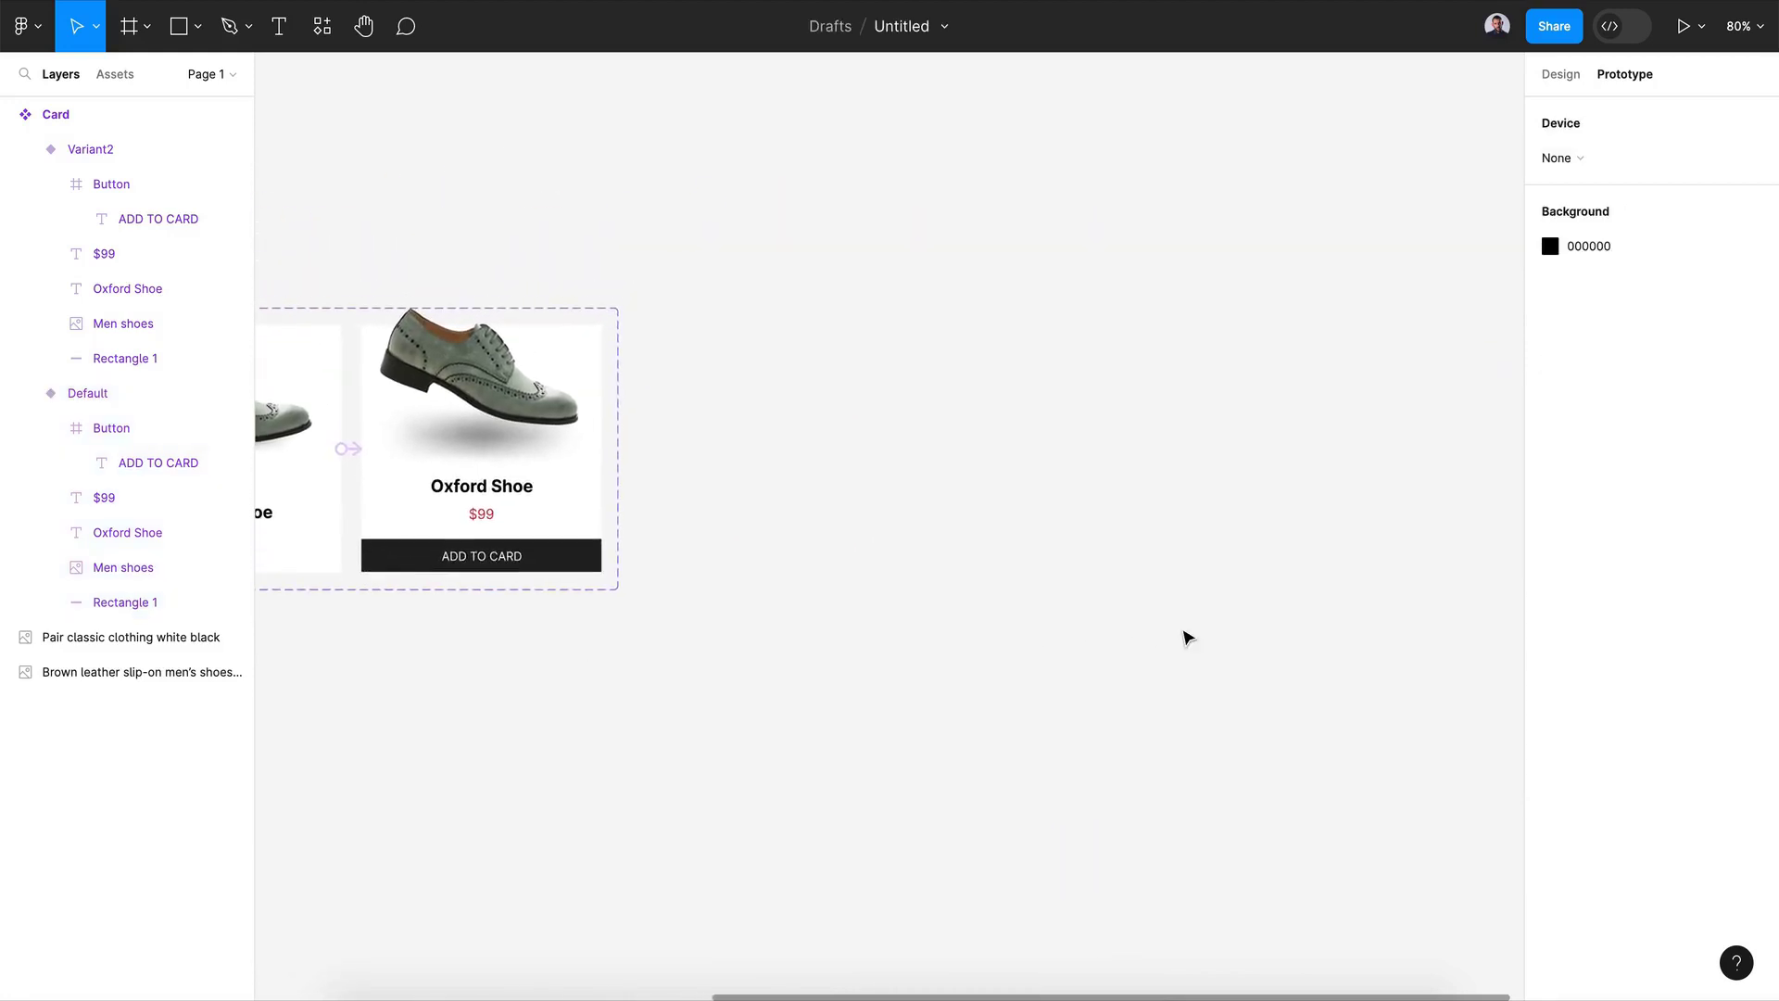
Step: Draw a wide product-section frame and place a Card instance inside it
{"action": "left_click", "coordinate": [128, 28]}
{"action": "left_click_drag", "start_coordinate": [878, 321], "coordinate": [1497, 720]}
{"action": "left_click", "coordinate": [105, 76]}
{"action": "mouse_move", "coordinate": [68, 241]}
{"action": "left_mouse_down"}
{"action": "mouse_move", "coordinate": [868, 497]}
{"action": "mouse_move", "coordinate": [1437, 500]}
{"action": "left_mouse_up"}
Step: Add a third Oxford Shoe card and centre all three cards horizontally in Frame 1
{"action": "left_click", "coordinate": [681, 299]}
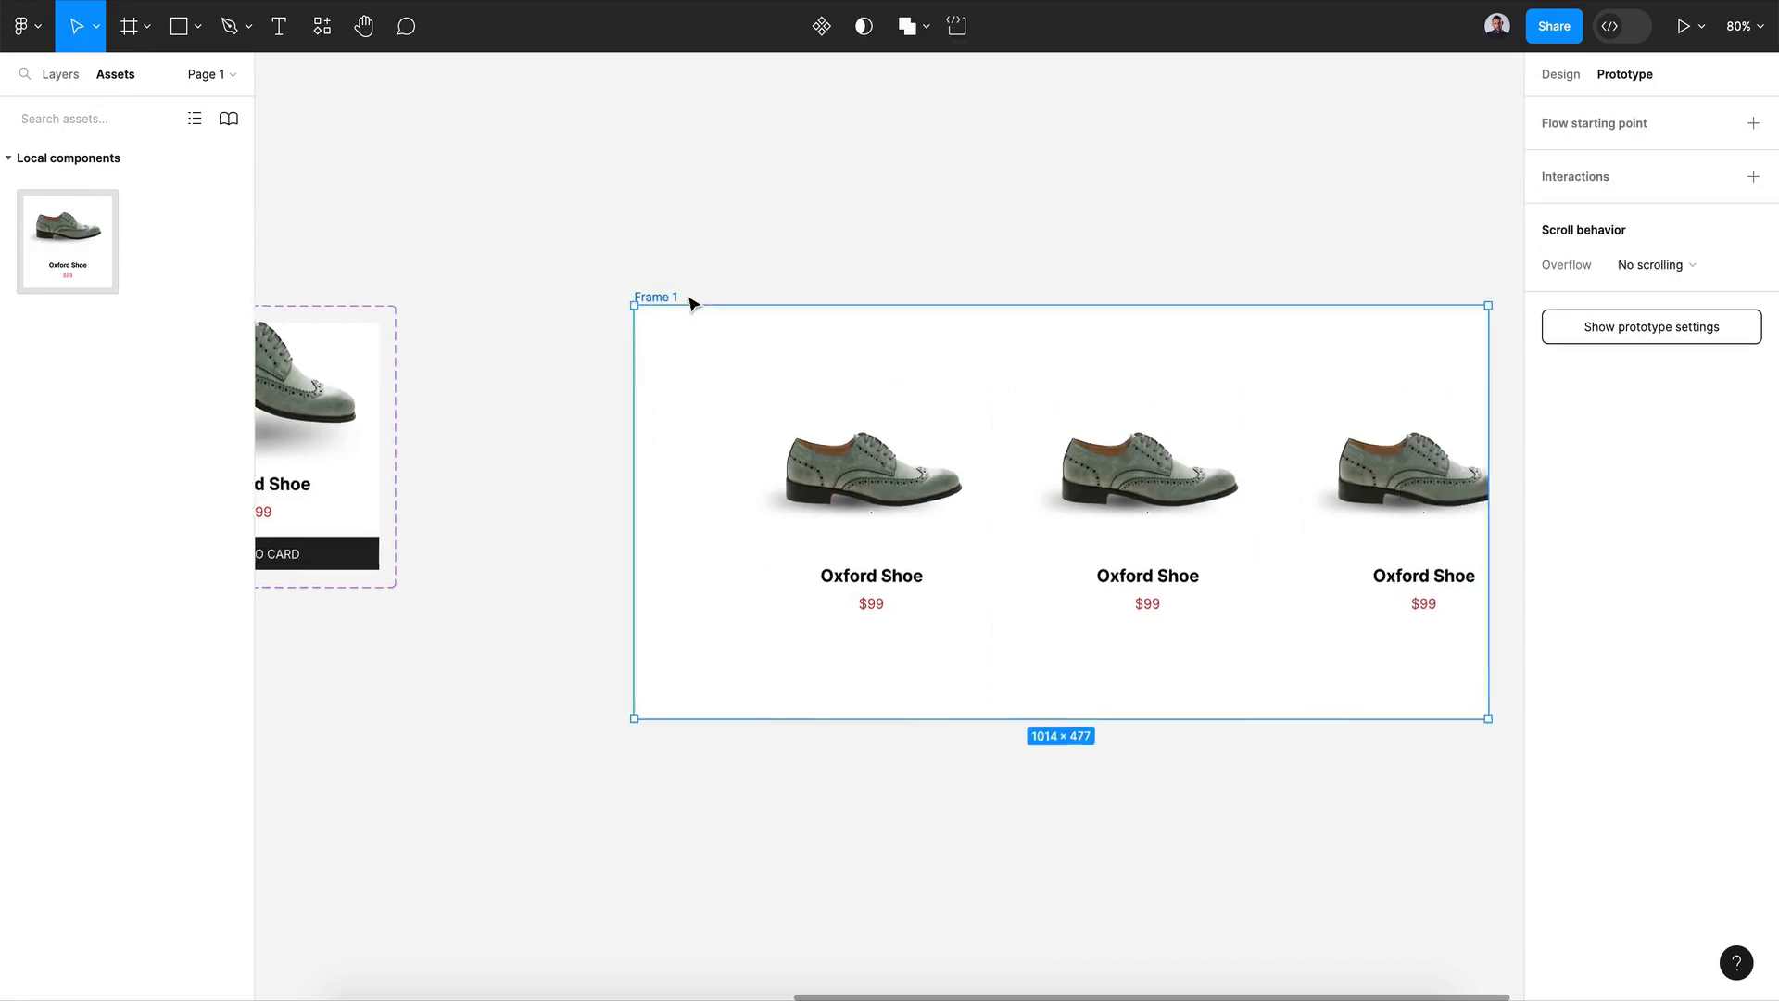
{"action": "scroll", "coordinate": [966, 329], "scroll_direction": "right", "scroll_amount": 5}
{"action": "left_click_drag", "start_coordinate": [1192, 386], "coordinate": [1457, 385]}
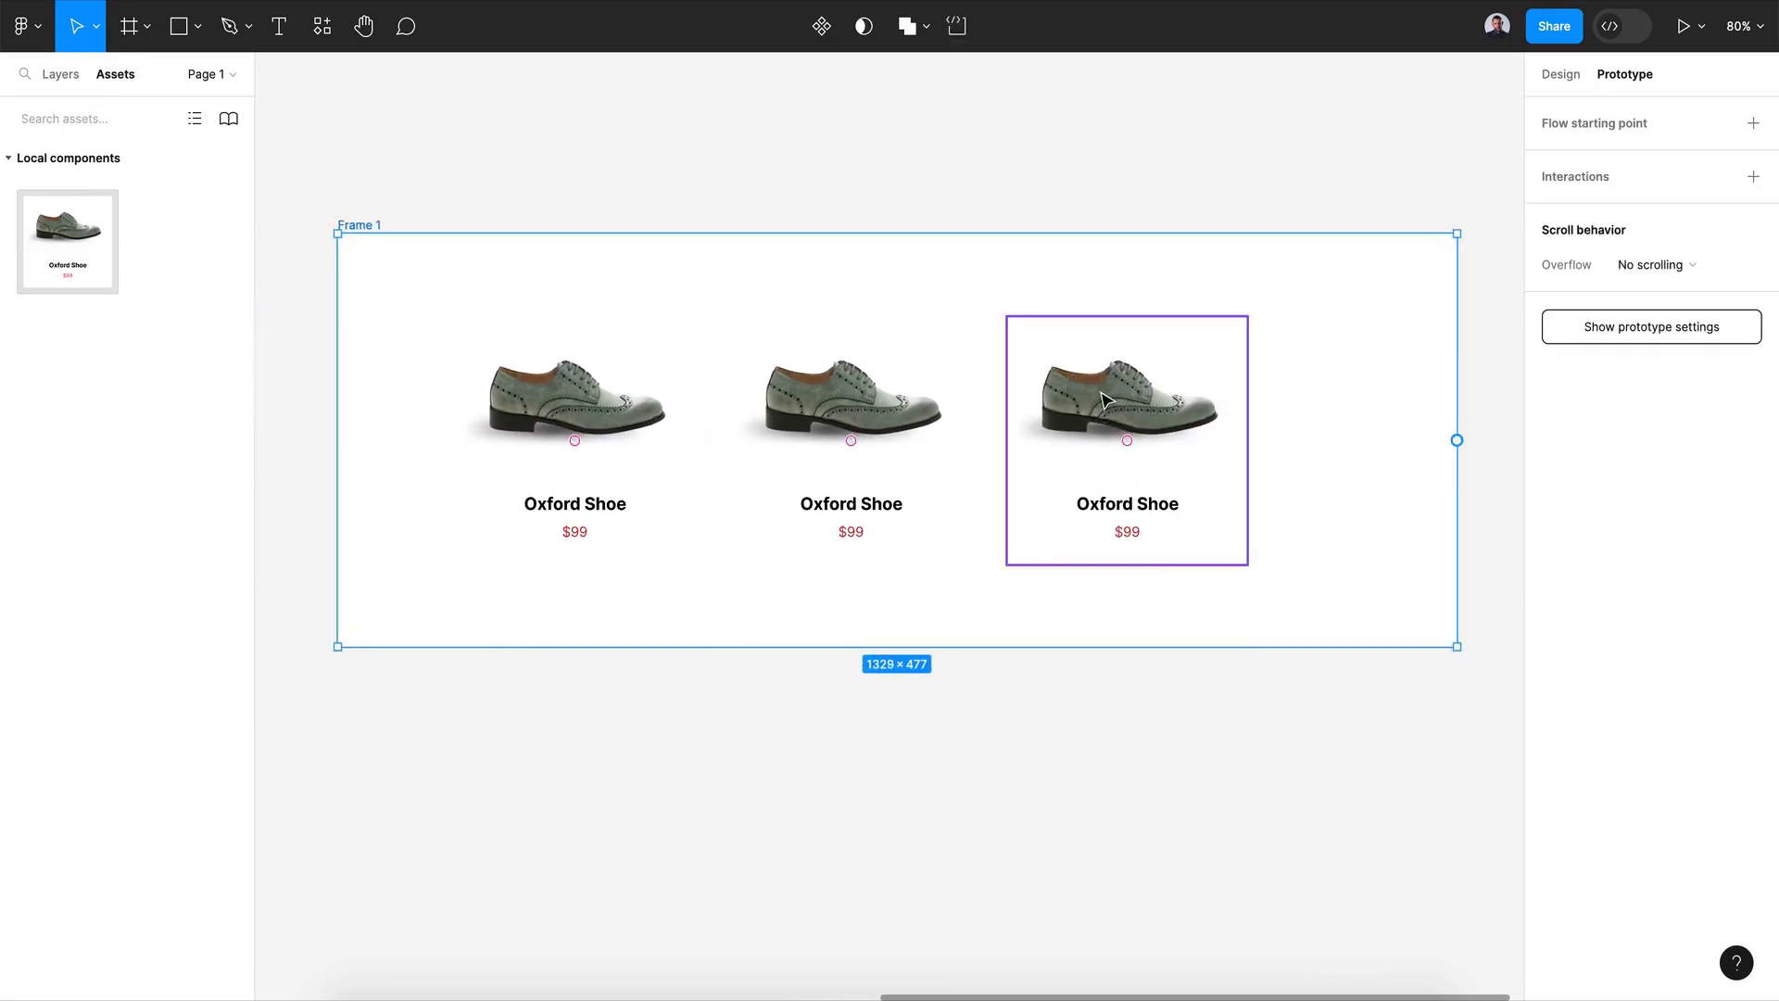
{"action": "left_click", "coordinate": [851, 403]}
{"action": "left_click", "coordinate": [575, 404], "text": "shift"}
{"action": "left_click", "coordinate": [1012, 405], "text": "shift"}
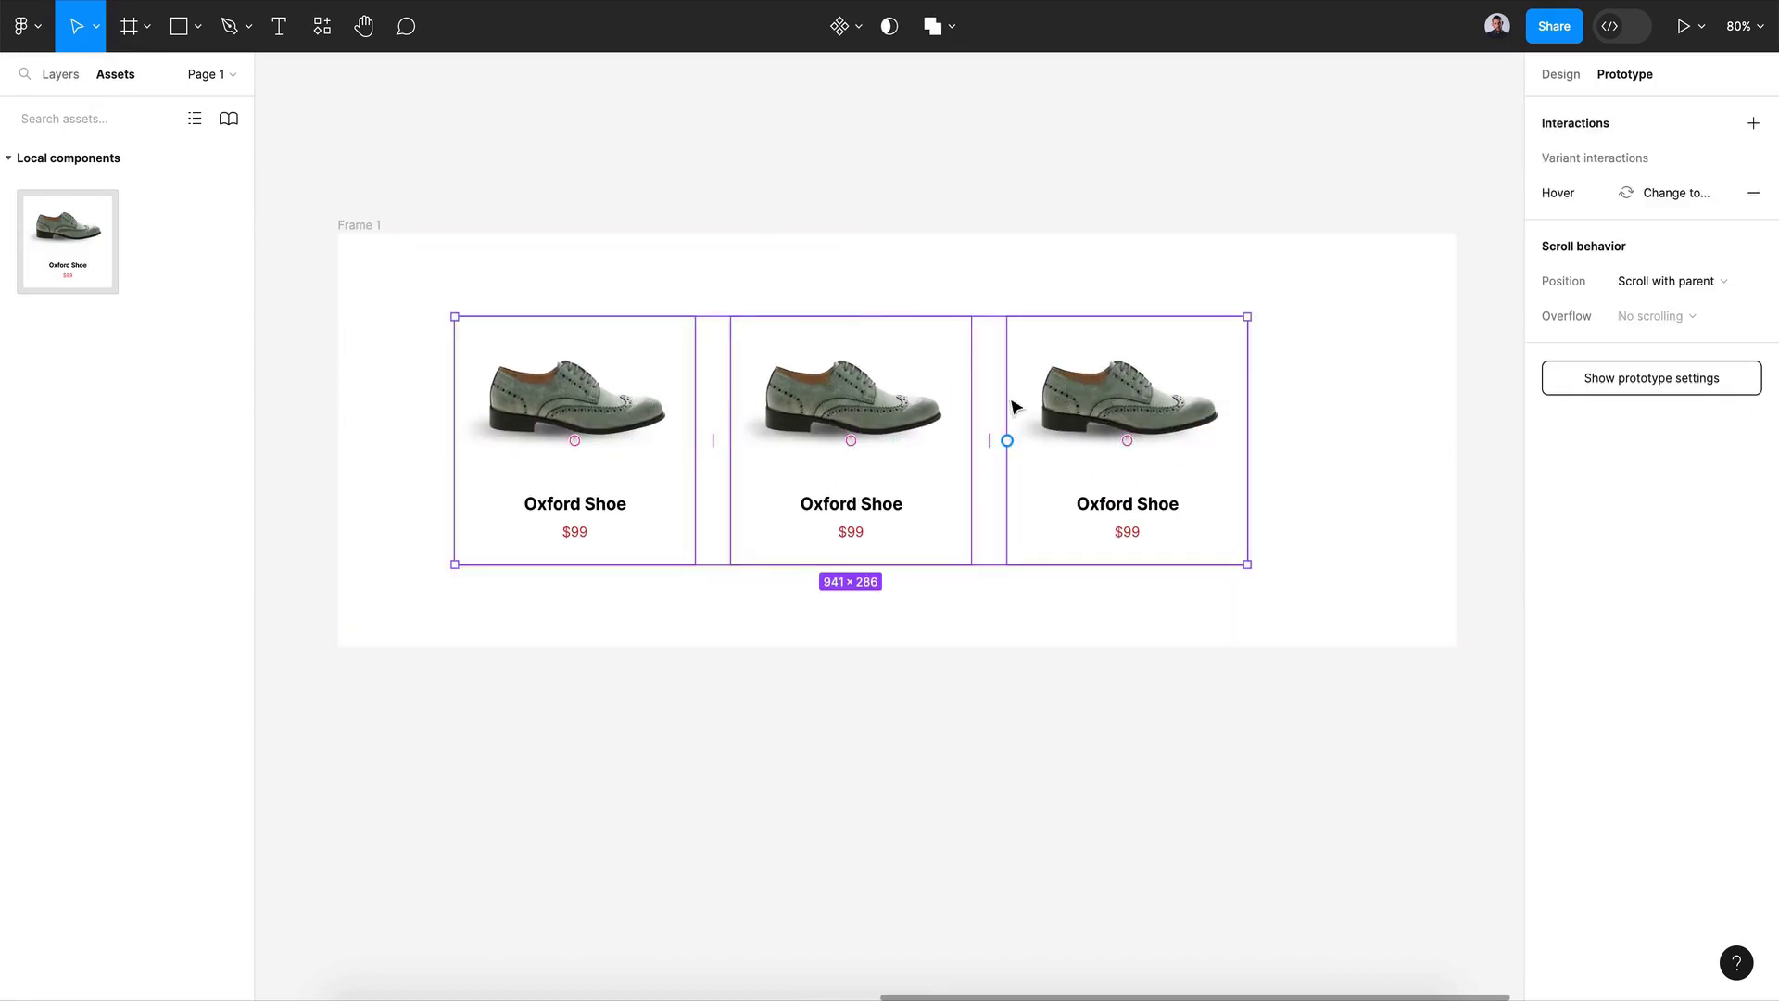
{"action": "left_click_drag", "start_coordinate": [861, 403], "coordinate": [904, 402]}
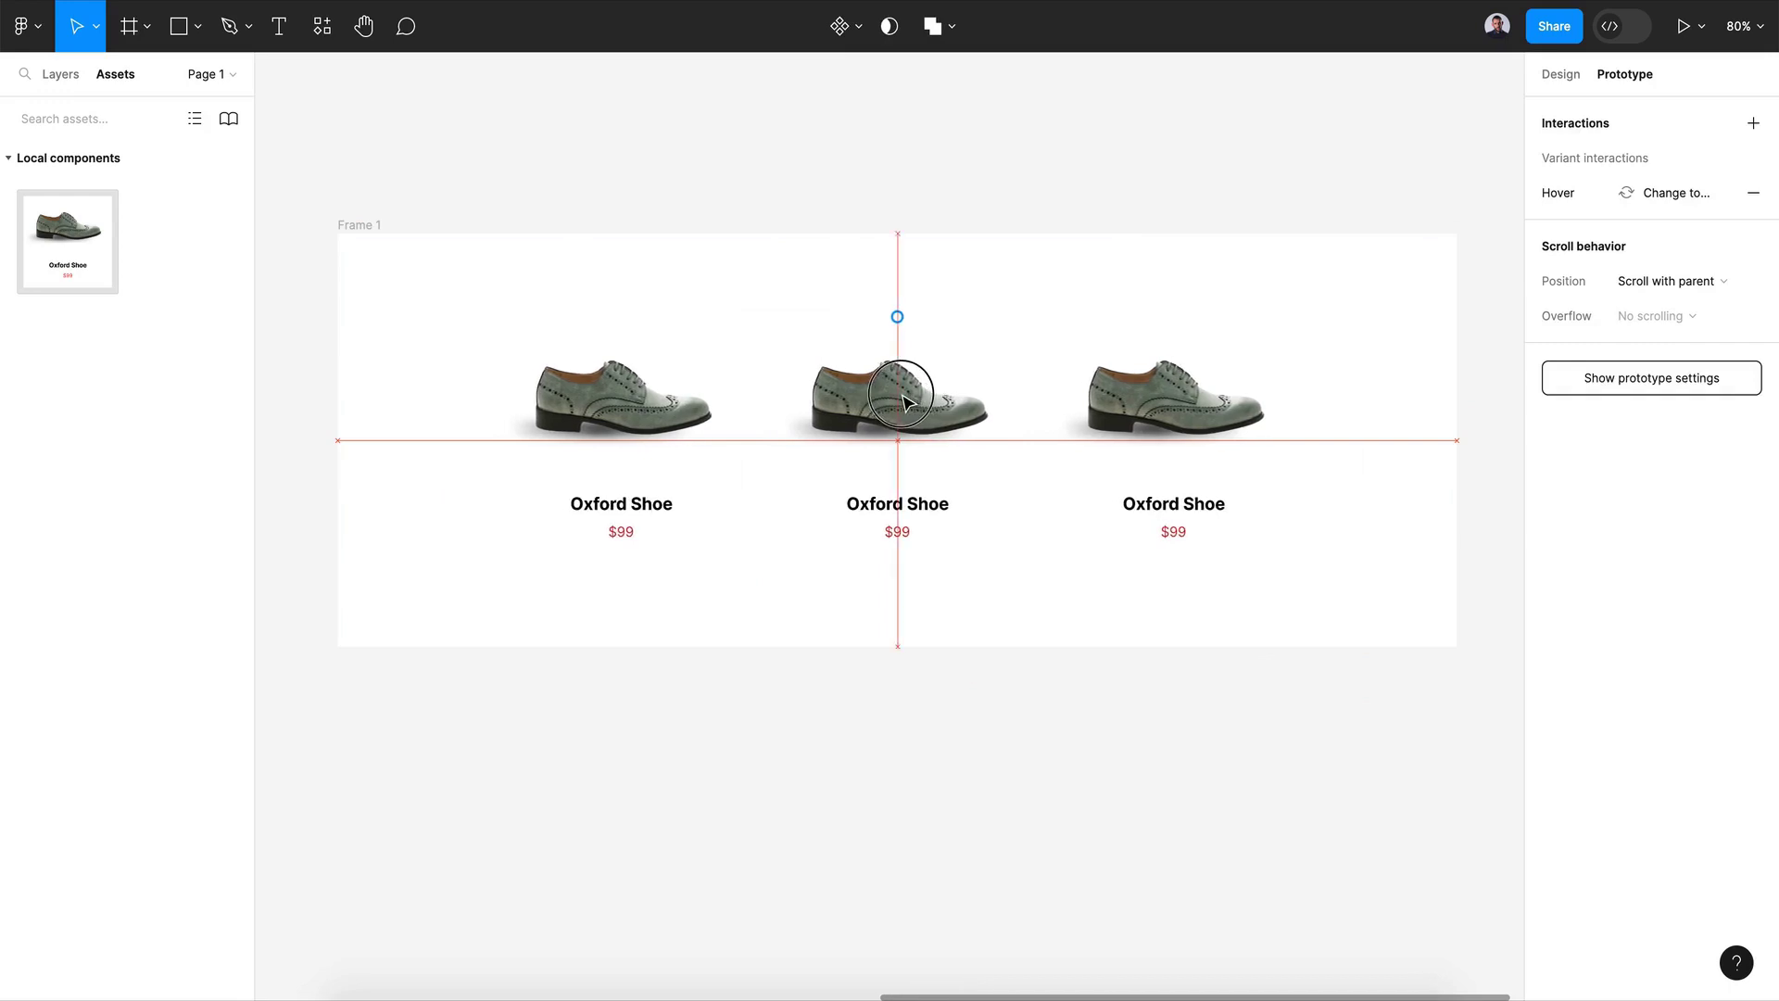
{"action": "left_click", "coordinate": [954, 695]}
{"action": "key", "text": "ctrl+minus"}
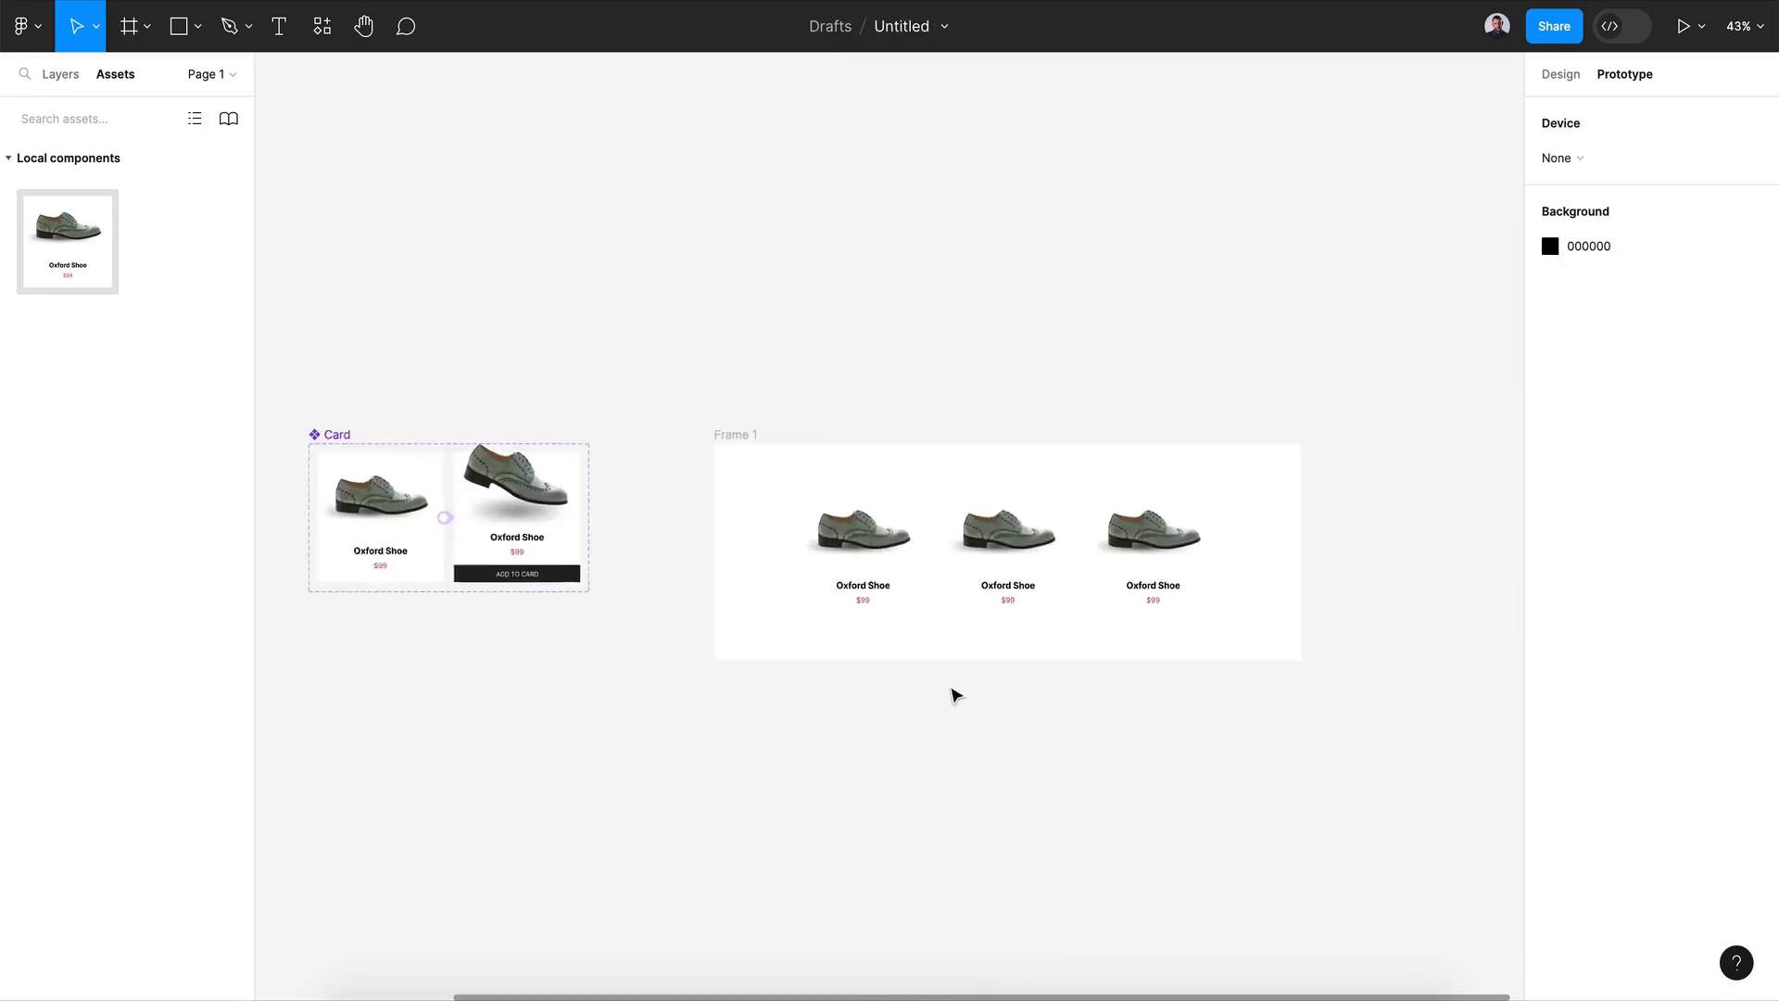
{"action": "scroll", "coordinate": [742, 714], "scroll_direction": "left", "scroll_amount": 5}
{"action": "scroll", "coordinate": [552, 403], "scroll_direction": "left", "scroll_amount": 3}
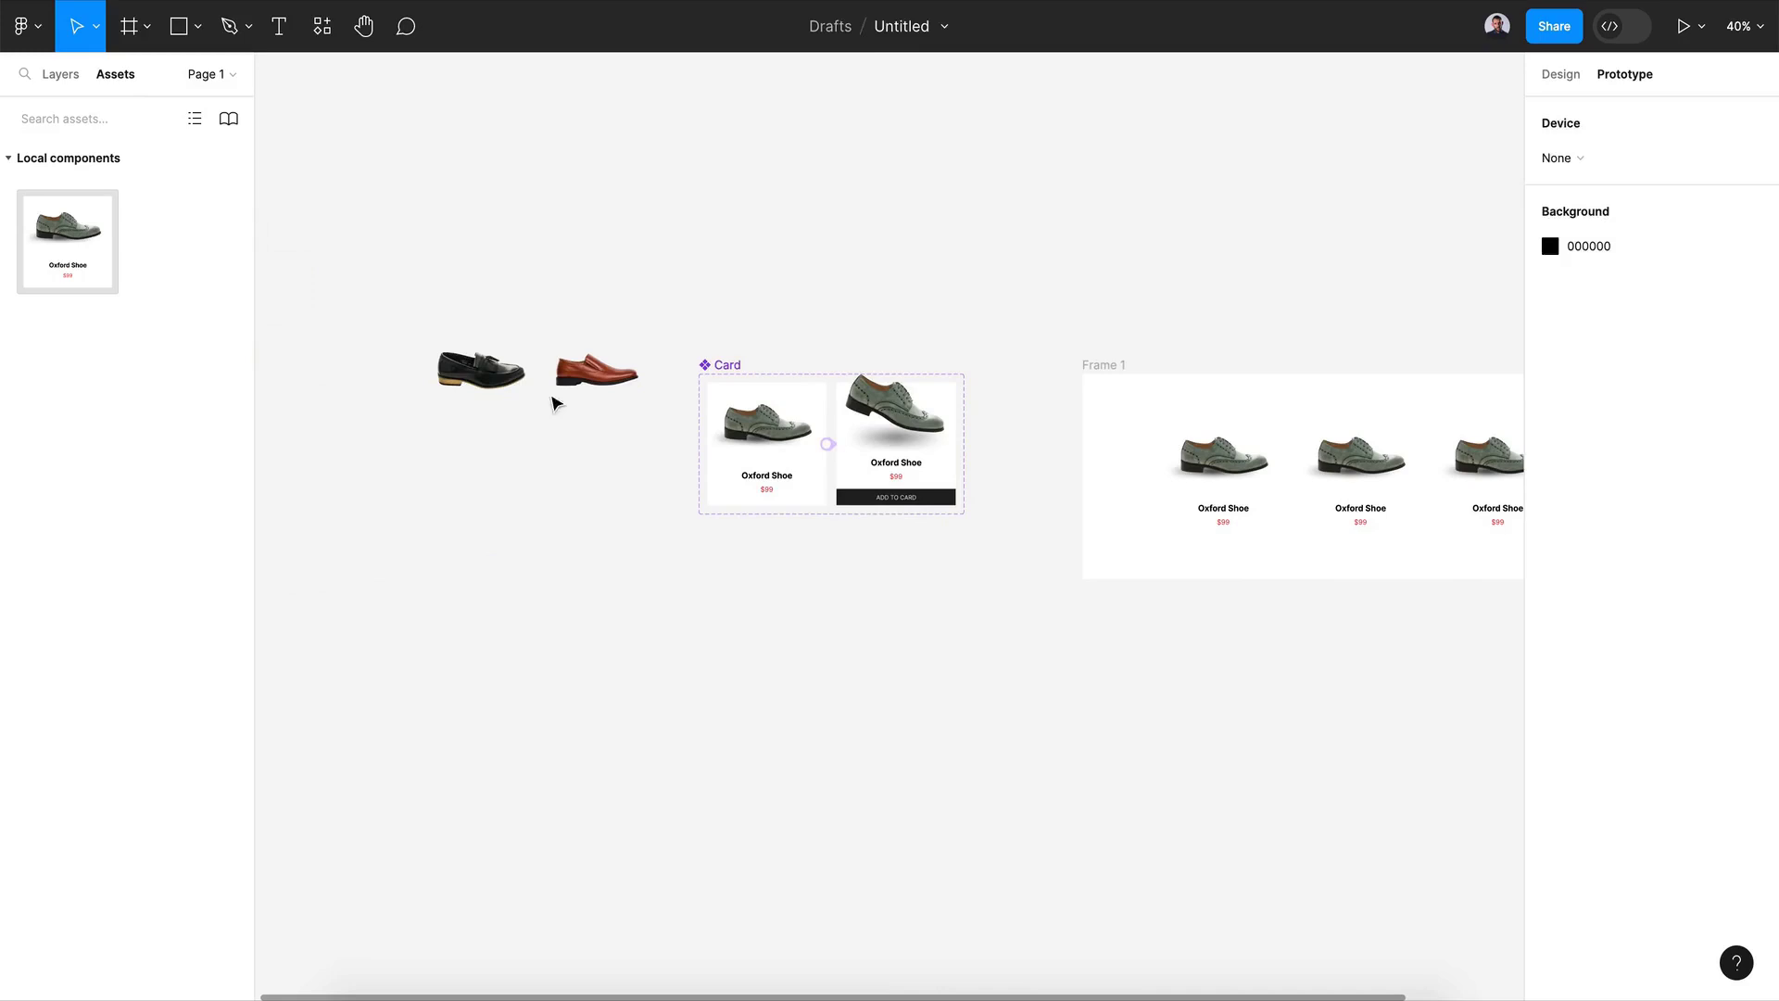
Step: Delete the leftover extra image fill from the newly placed shoe image
{"action": "left_click", "coordinate": [515, 382]}
{"action": "left_click", "coordinate": [1558, 76]}
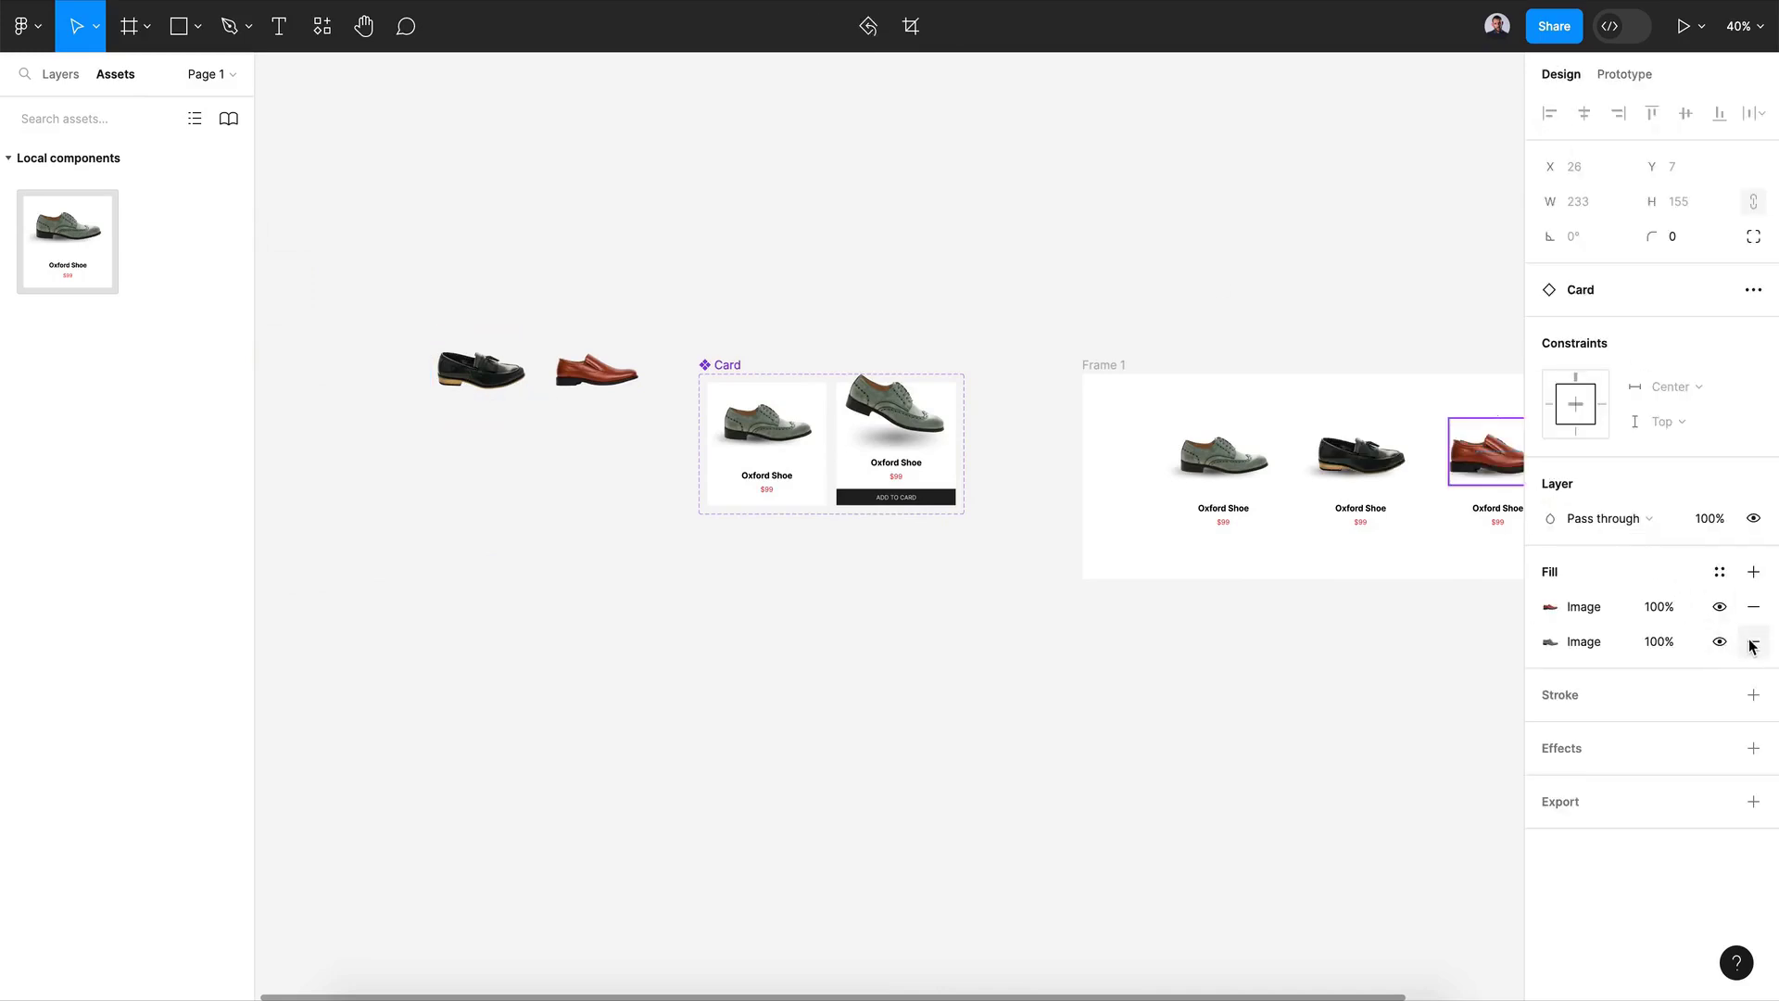
{"action": "left_click", "coordinate": [1752, 643]}
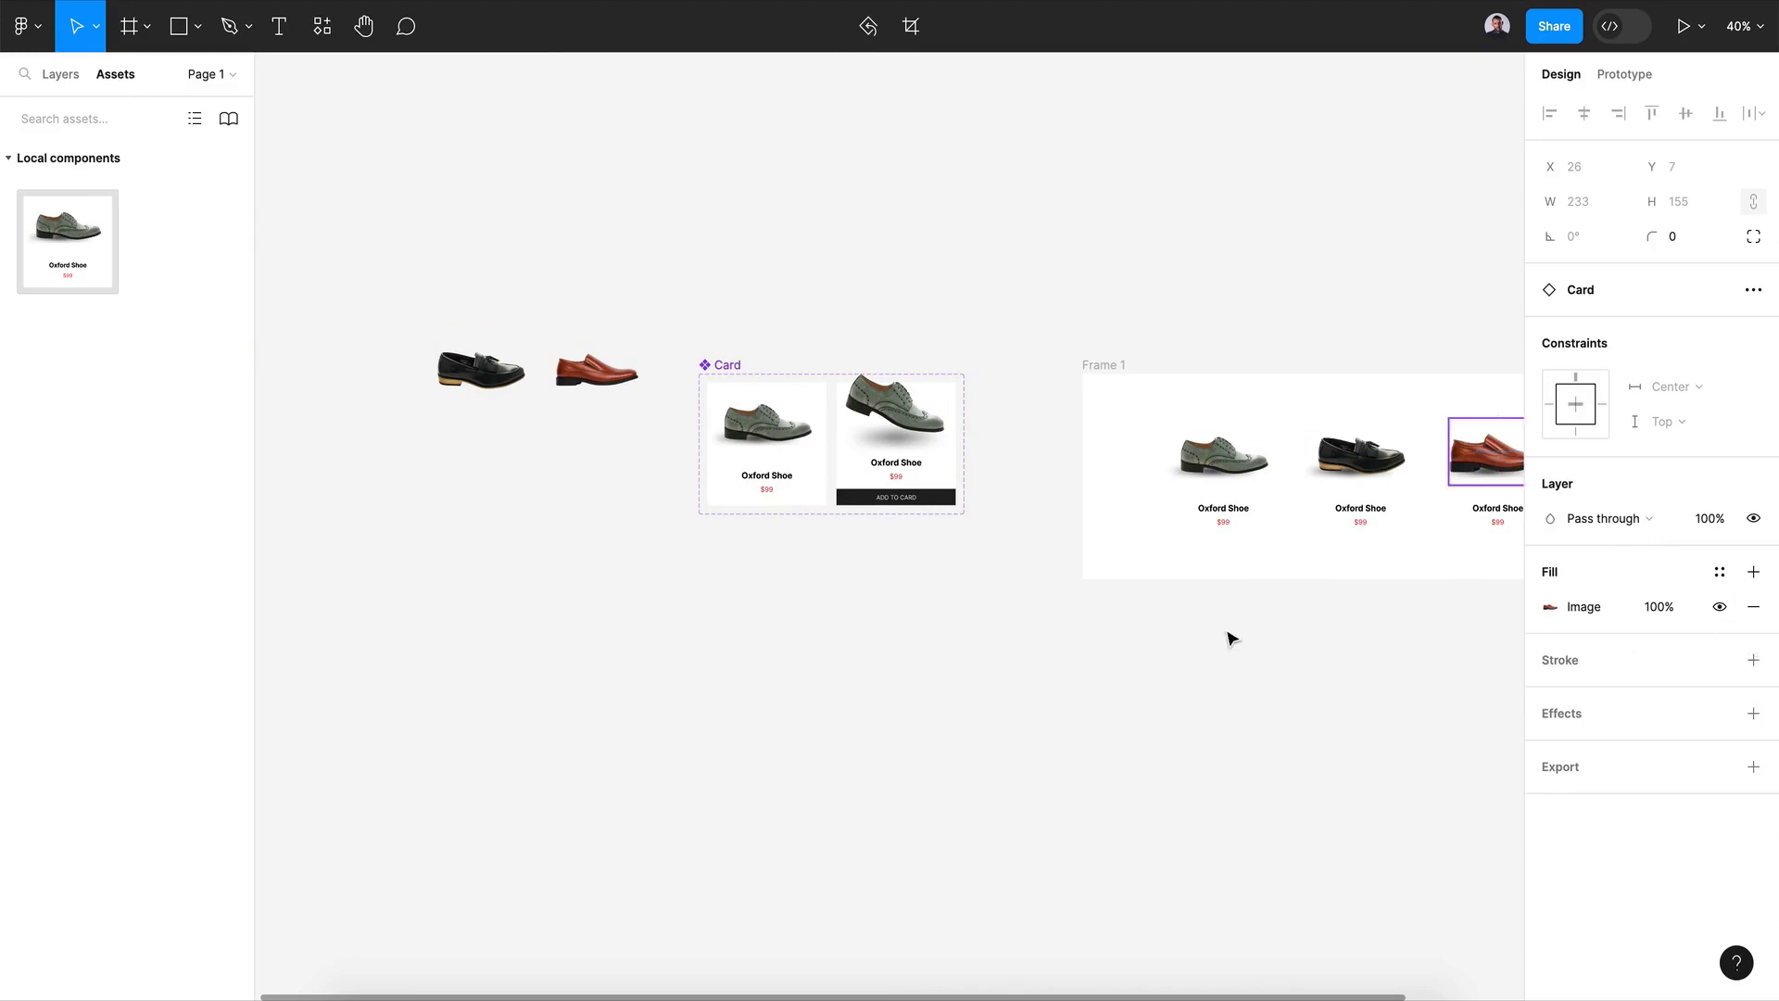
{"action": "scroll", "coordinate": [1227, 638], "scroll_direction": "right", "scroll_amount": 2}
{"action": "scroll", "coordinate": [1228, 638], "scroll_direction": "right", "scroll_amount": 2}
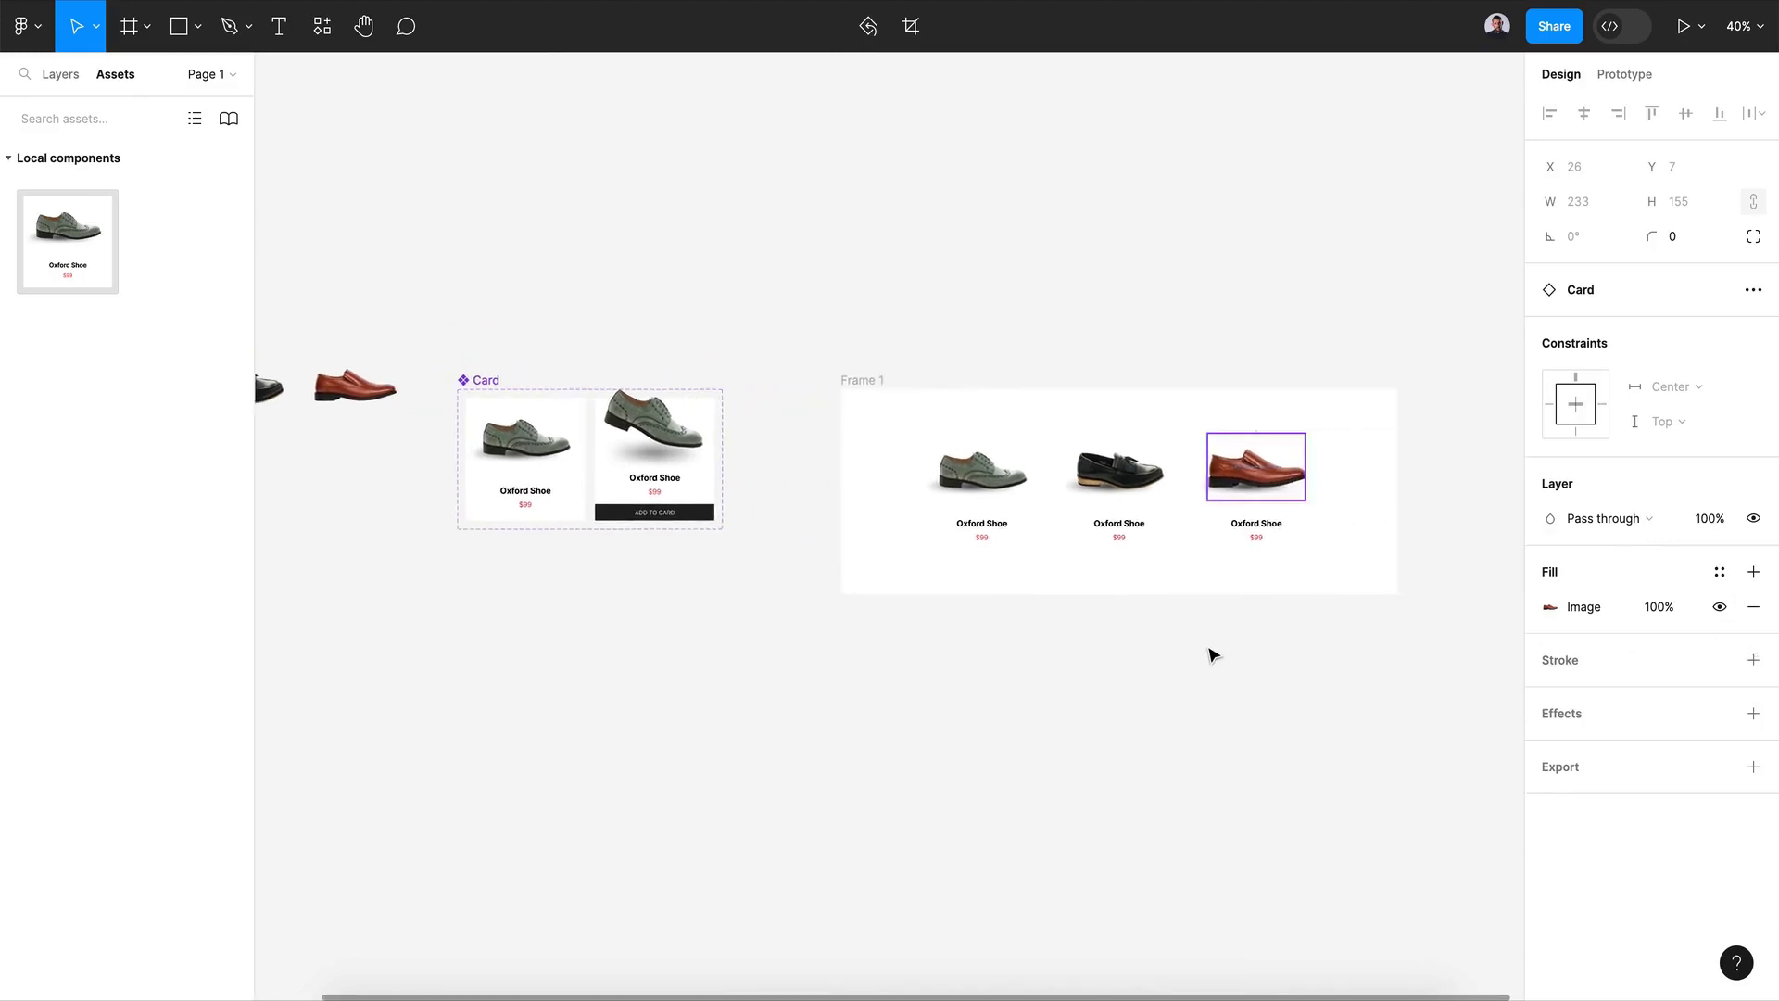
{"action": "scroll", "coordinate": [1209, 655], "scroll_direction": "down", "scroll_amount": 1, "text": "ctrl"}
{"action": "scroll", "coordinate": [1209, 655], "scroll_direction": "up", "scroll_amount": 1, "text": "ctrl"}
{"action": "scroll", "coordinate": [1210, 654], "scroll_direction": "up", "scroll_amount": 2, "text": "ctrl"}
{"action": "scroll", "coordinate": [1209, 654], "scroll_direction": "up", "scroll_amount": 2, "text": "ctrl"}
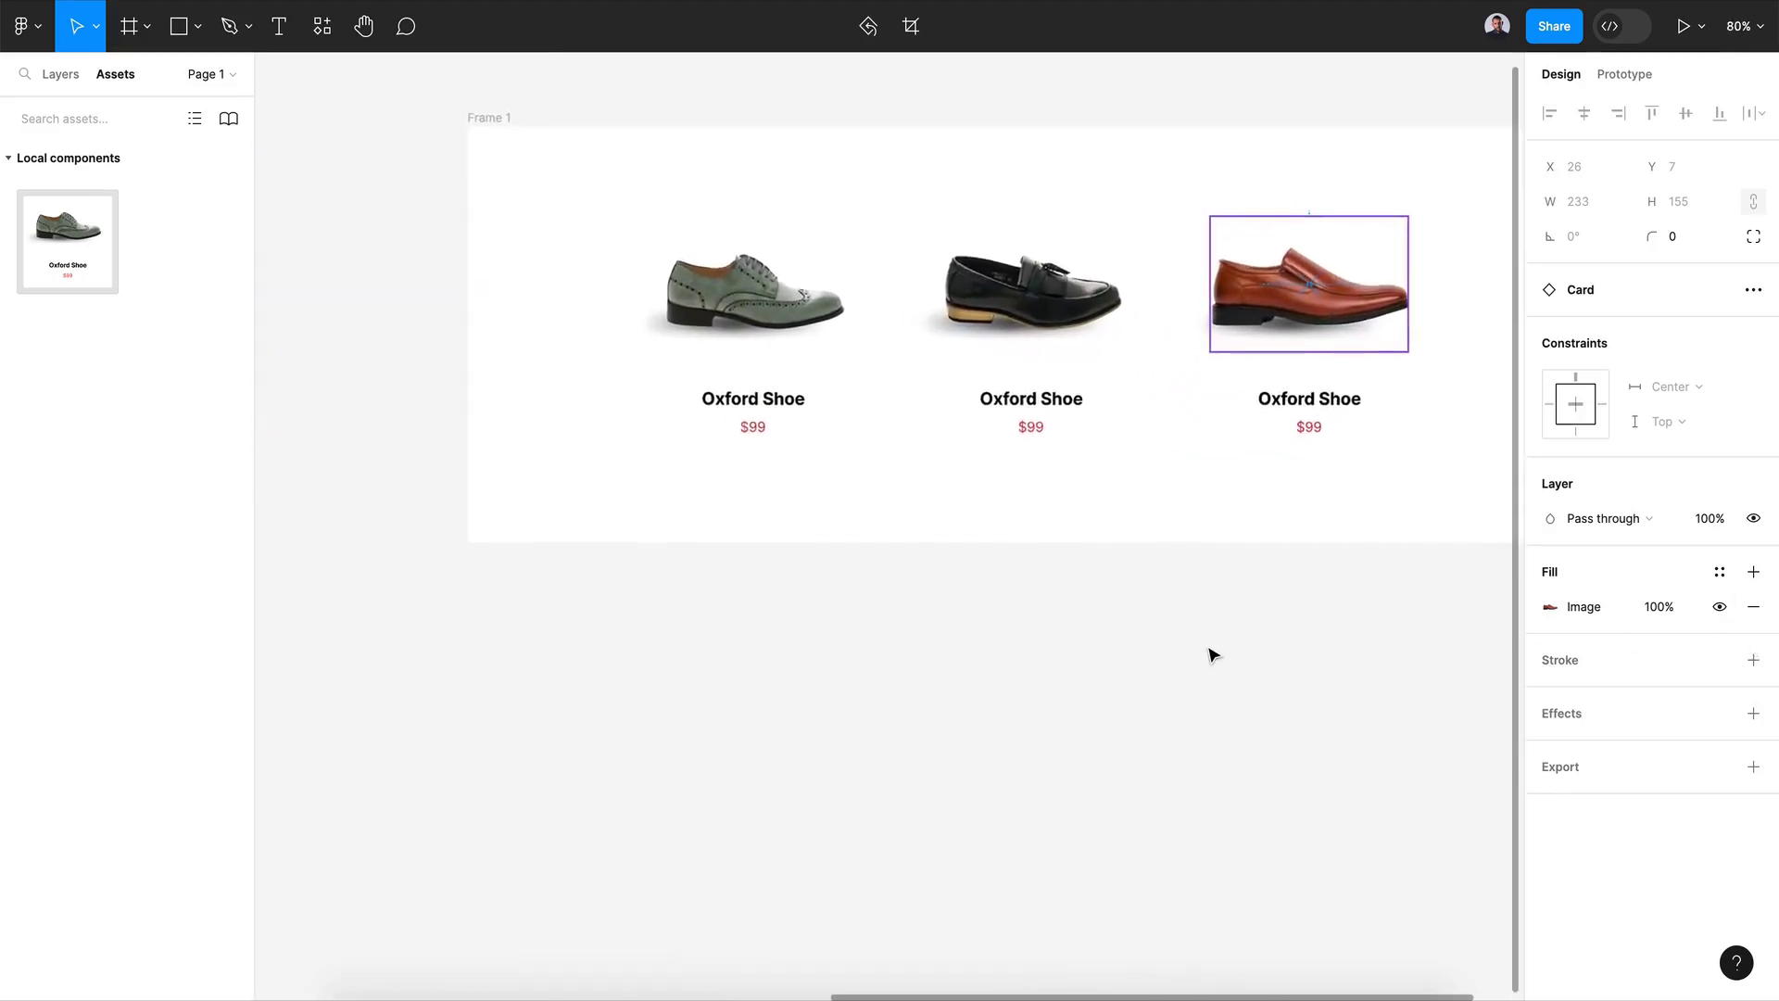
{"action": "scroll", "coordinate": [1209, 654], "scroll_direction": "right", "scroll_amount": 2}
Step: Set Frame 1's fill to a very pale light blue (ECFAFF)
{"action": "key", "text": "Escape"}
{"action": "scroll", "coordinate": [1653, 643], "scroll_direction": "down", "scroll_amount": 1}
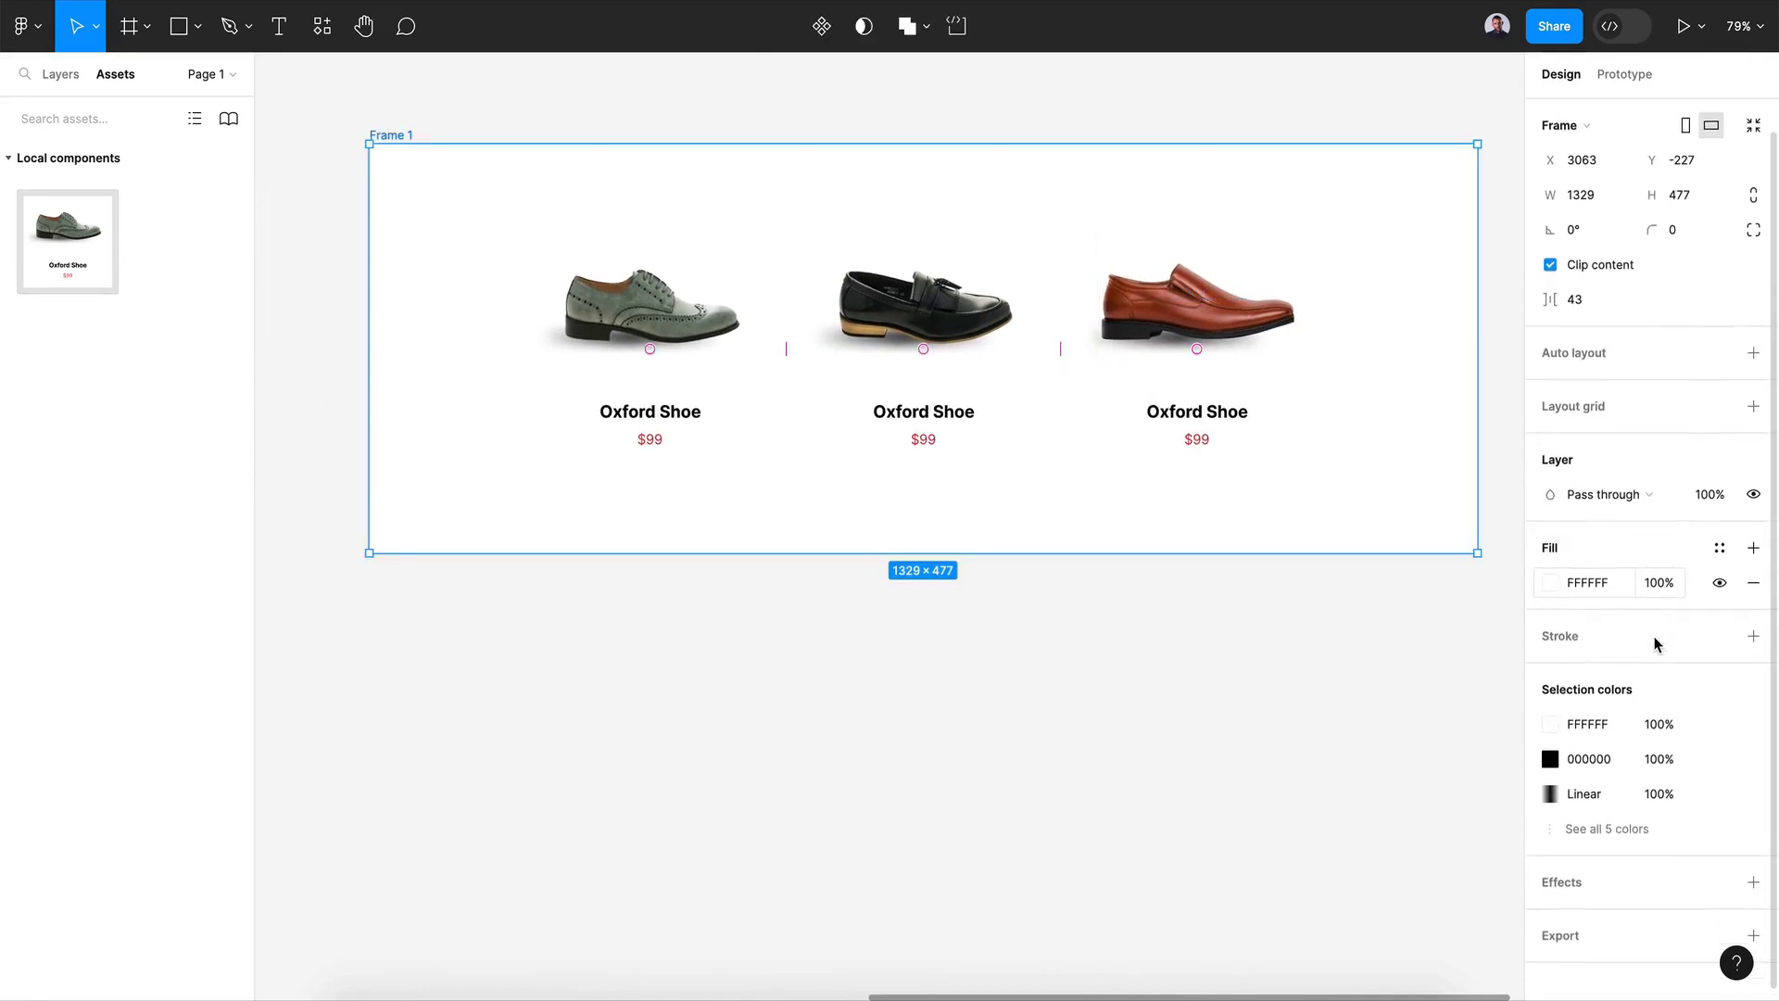
{"action": "left_click", "coordinate": [1555, 585]}
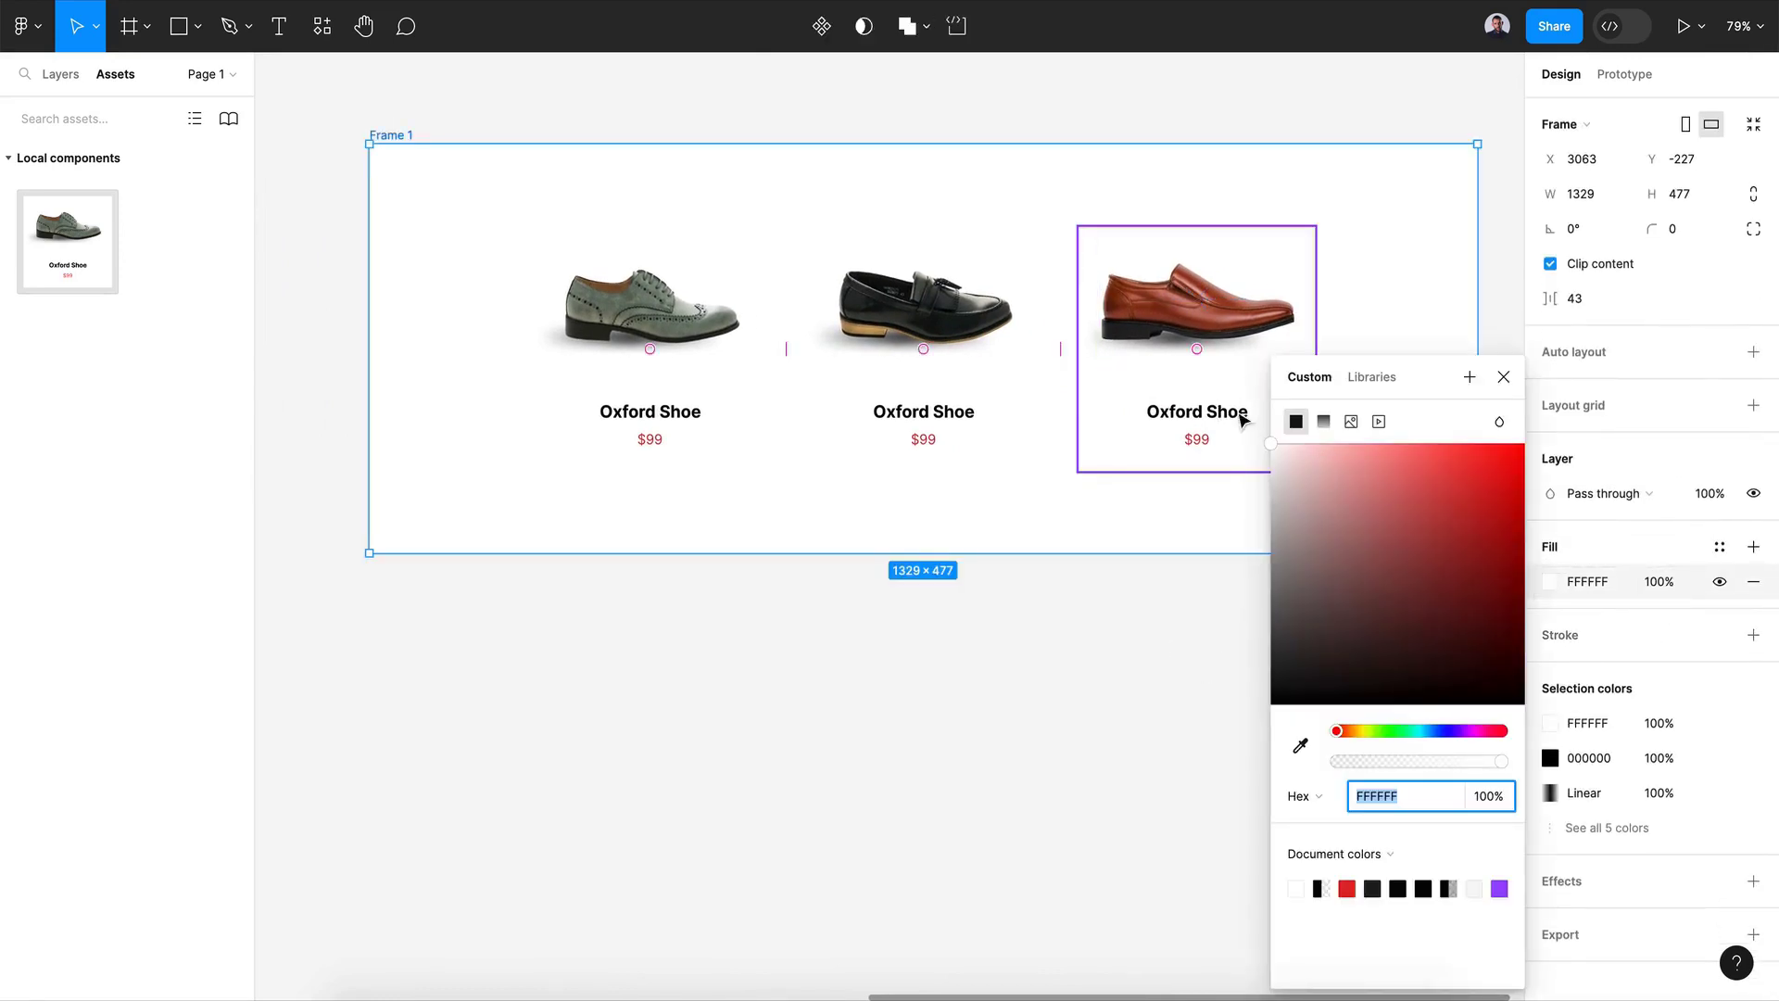
{"action": "left_click", "coordinate": [1412, 732]}
{"action": "left_click_drag", "start_coordinate": [1420, 737], "coordinate": [1430, 737]}
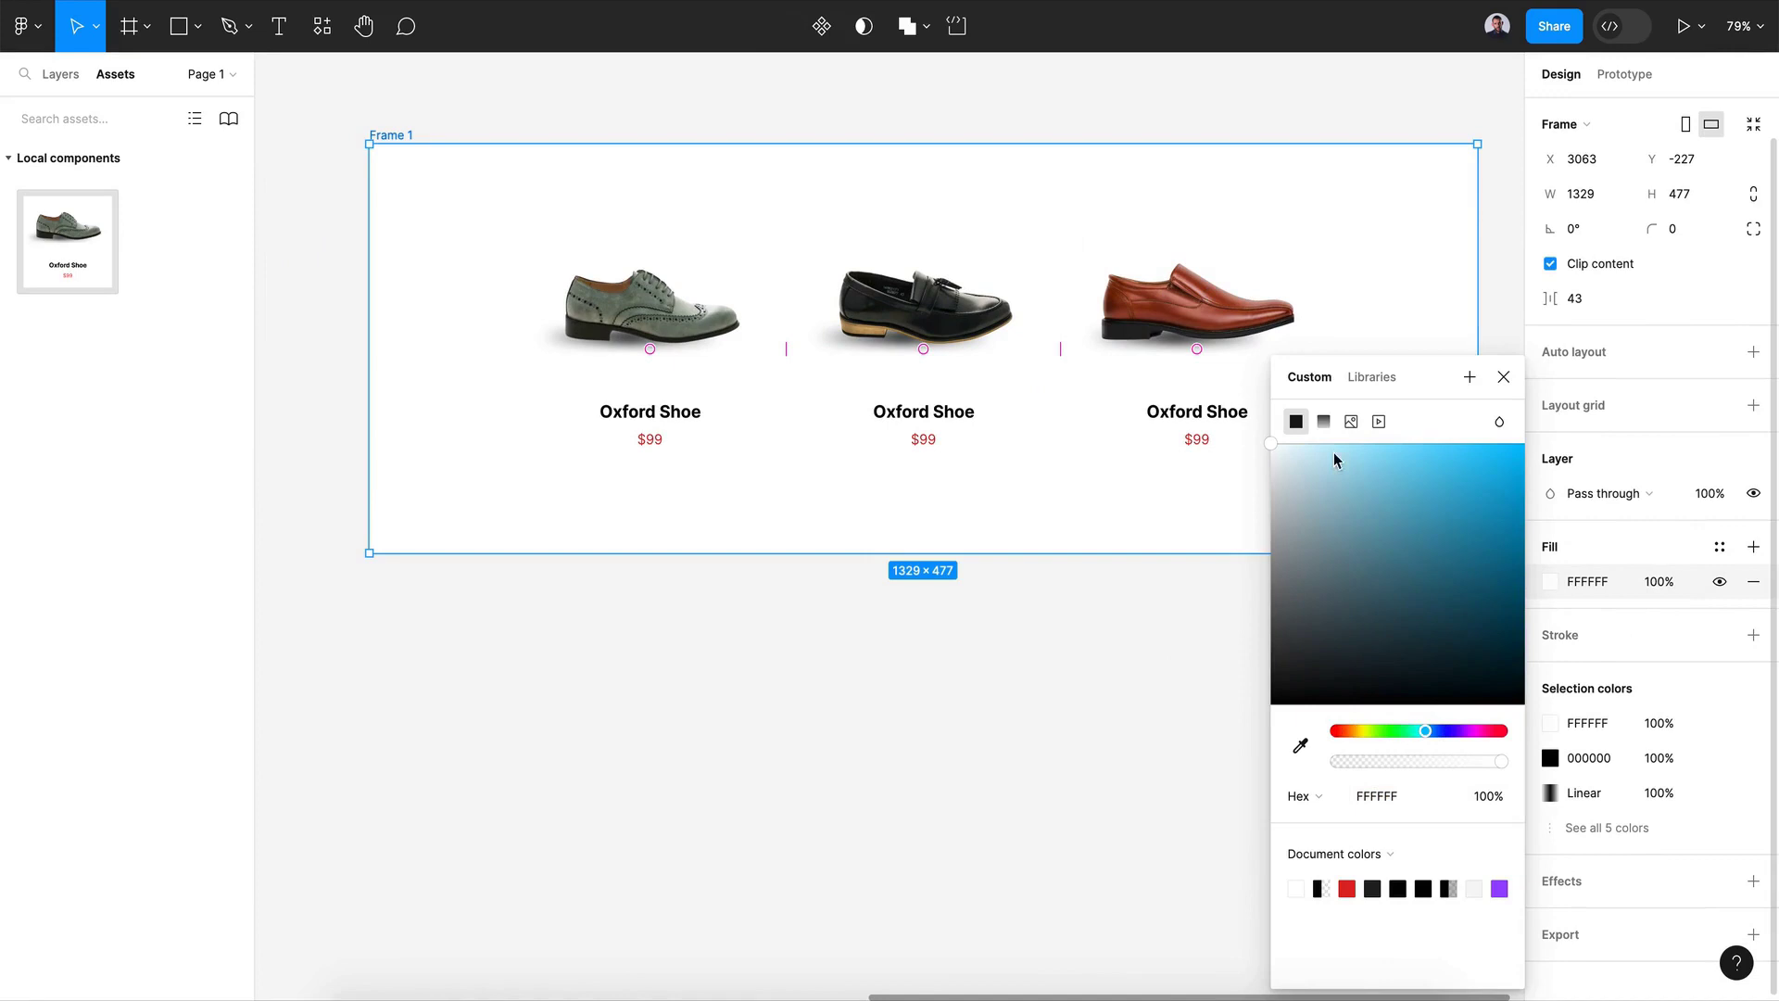
{"action": "left_click_drag", "start_coordinate": [1281, 448], "coordinate": [1280, 450]}
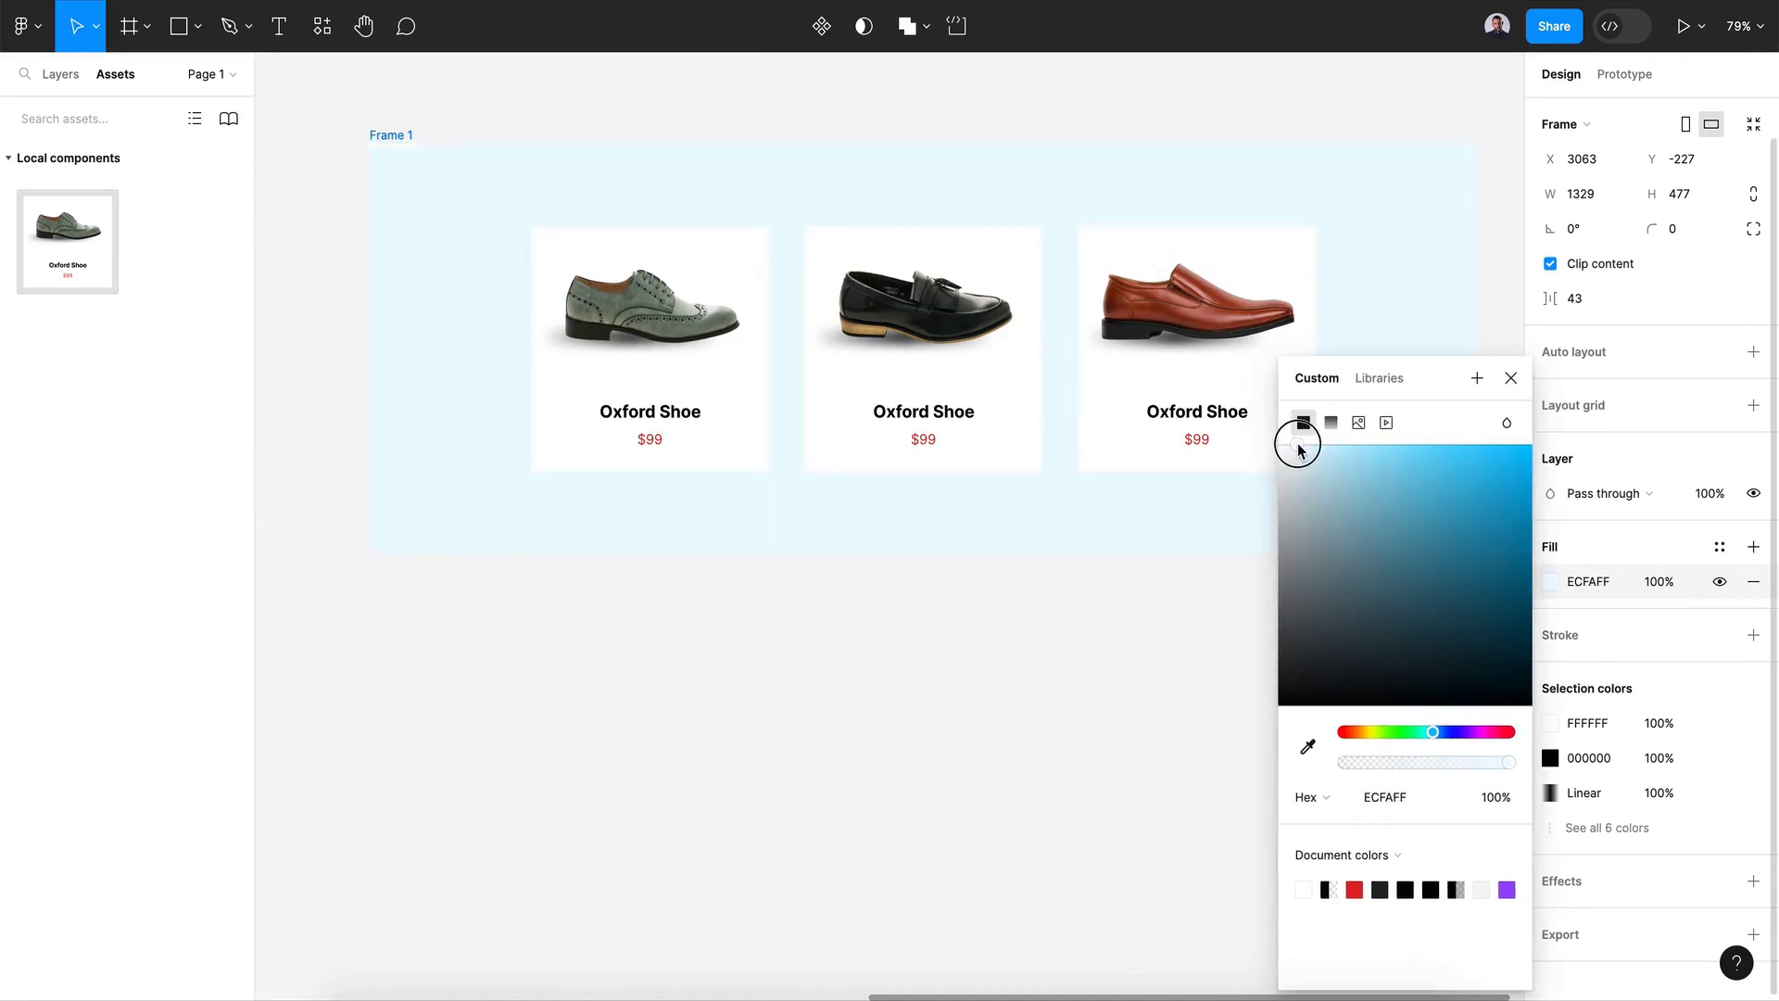
{"action": "left_click", "coordinate": [874, 595]}
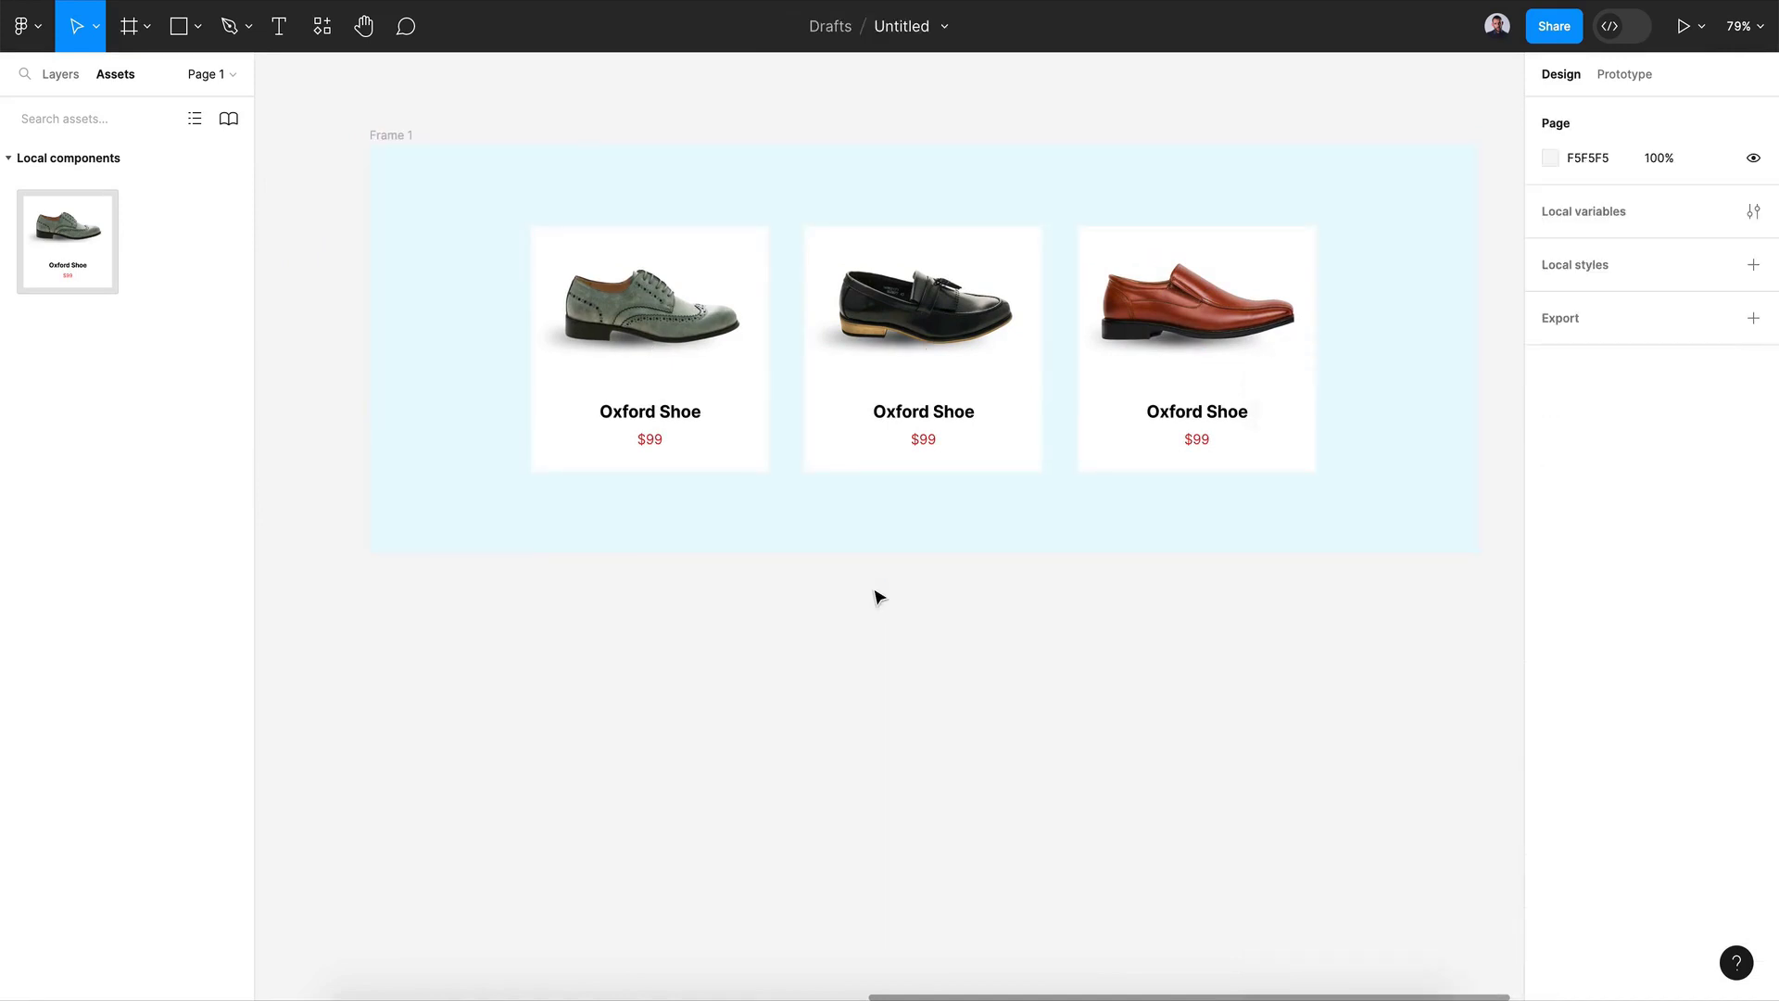
{"action": "left_click", "coordinate": [391, 136]}
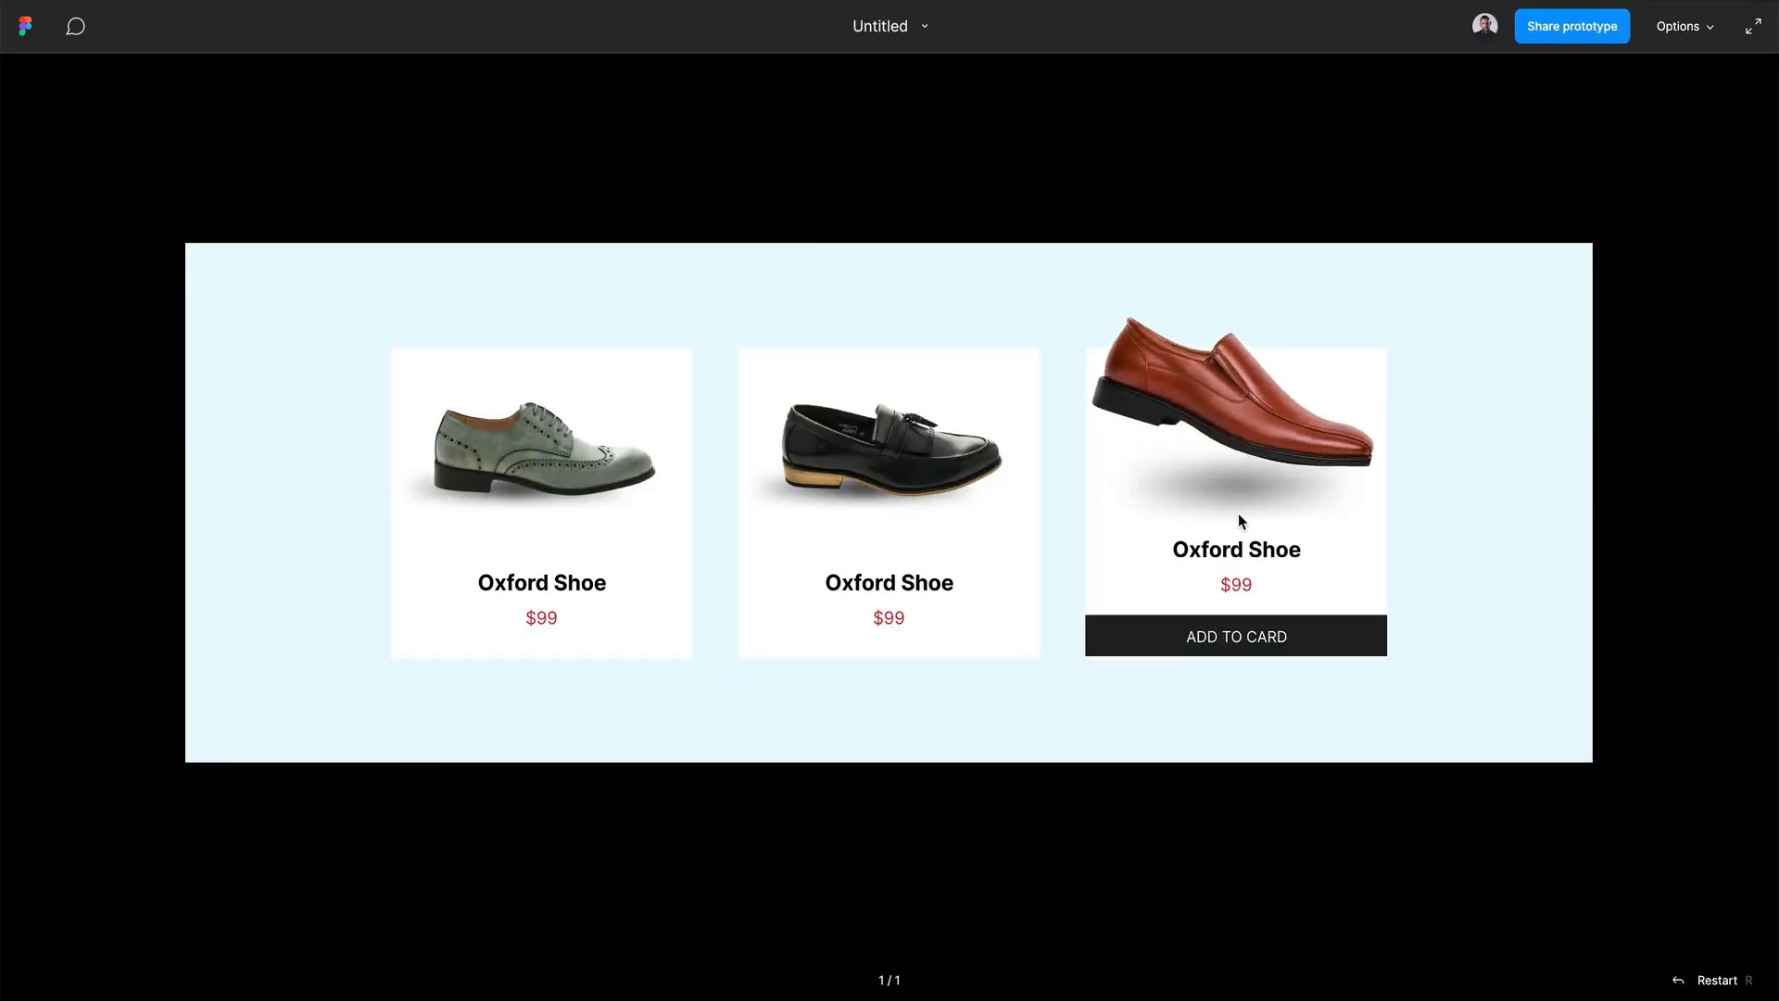
{"action": "mouse_move", "coordinate": [540, 506]}
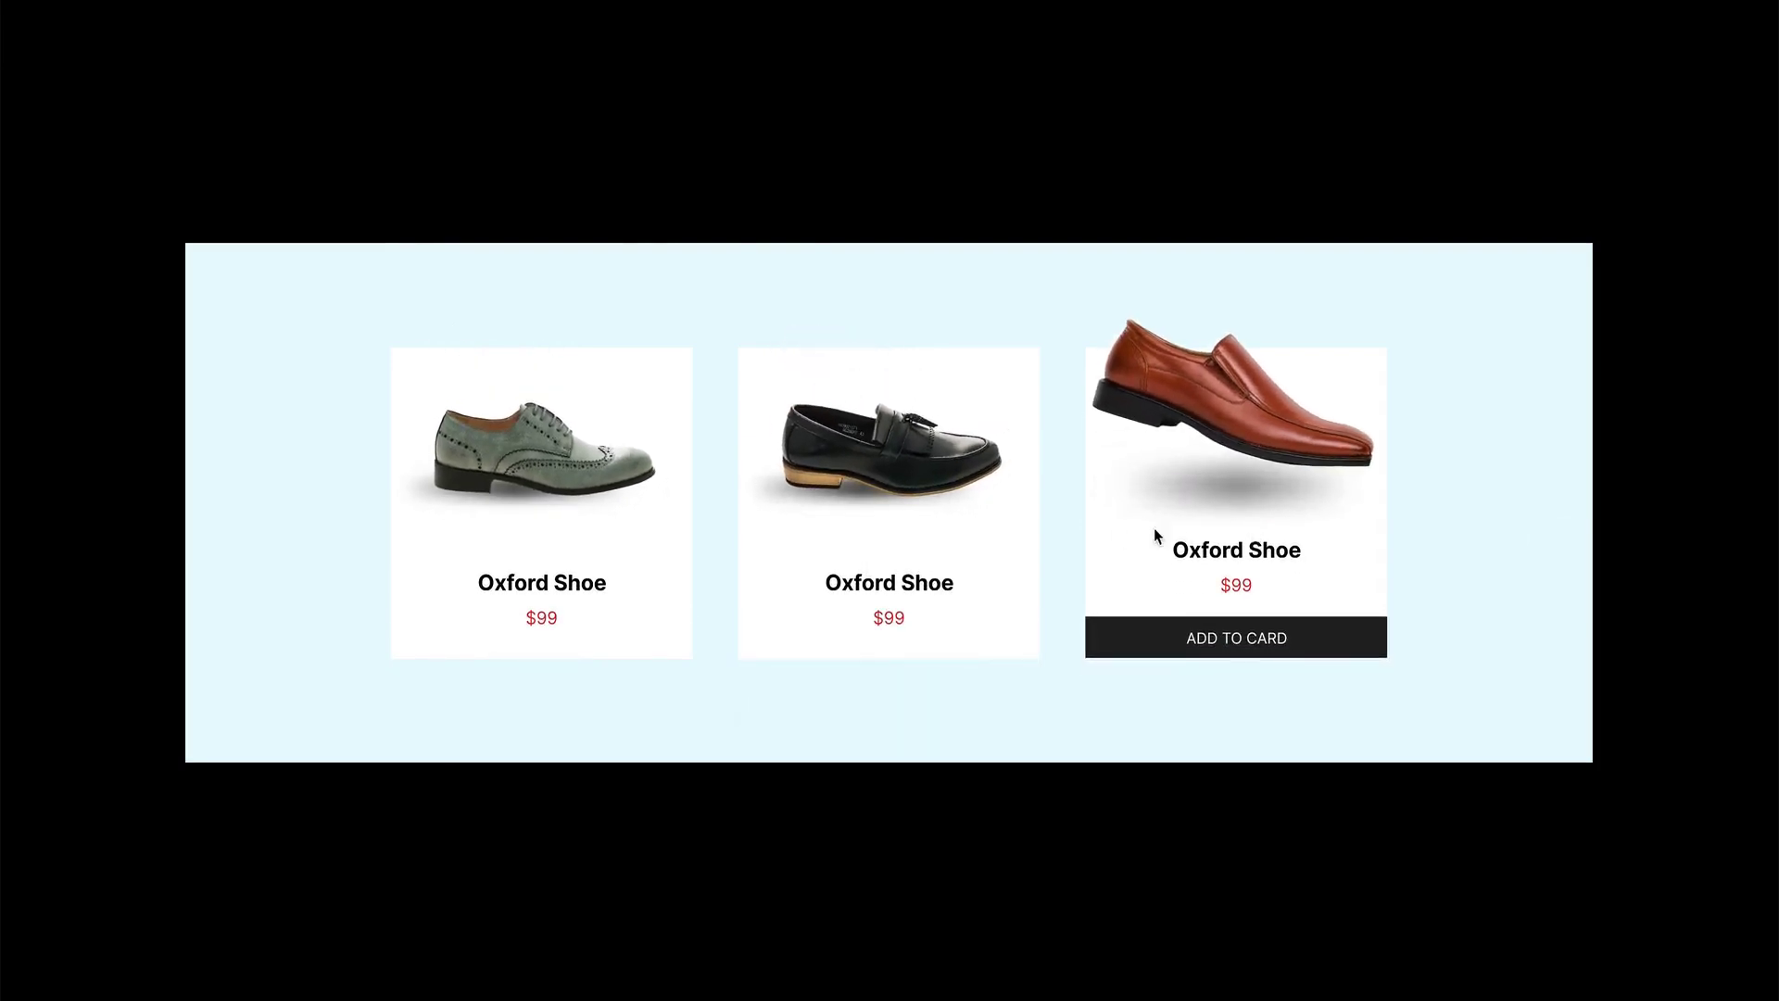
{"action": "mouse_move", "coordinate": [541, 473]}
{"action": "mouse_move", "coordinate": [649, 350]}
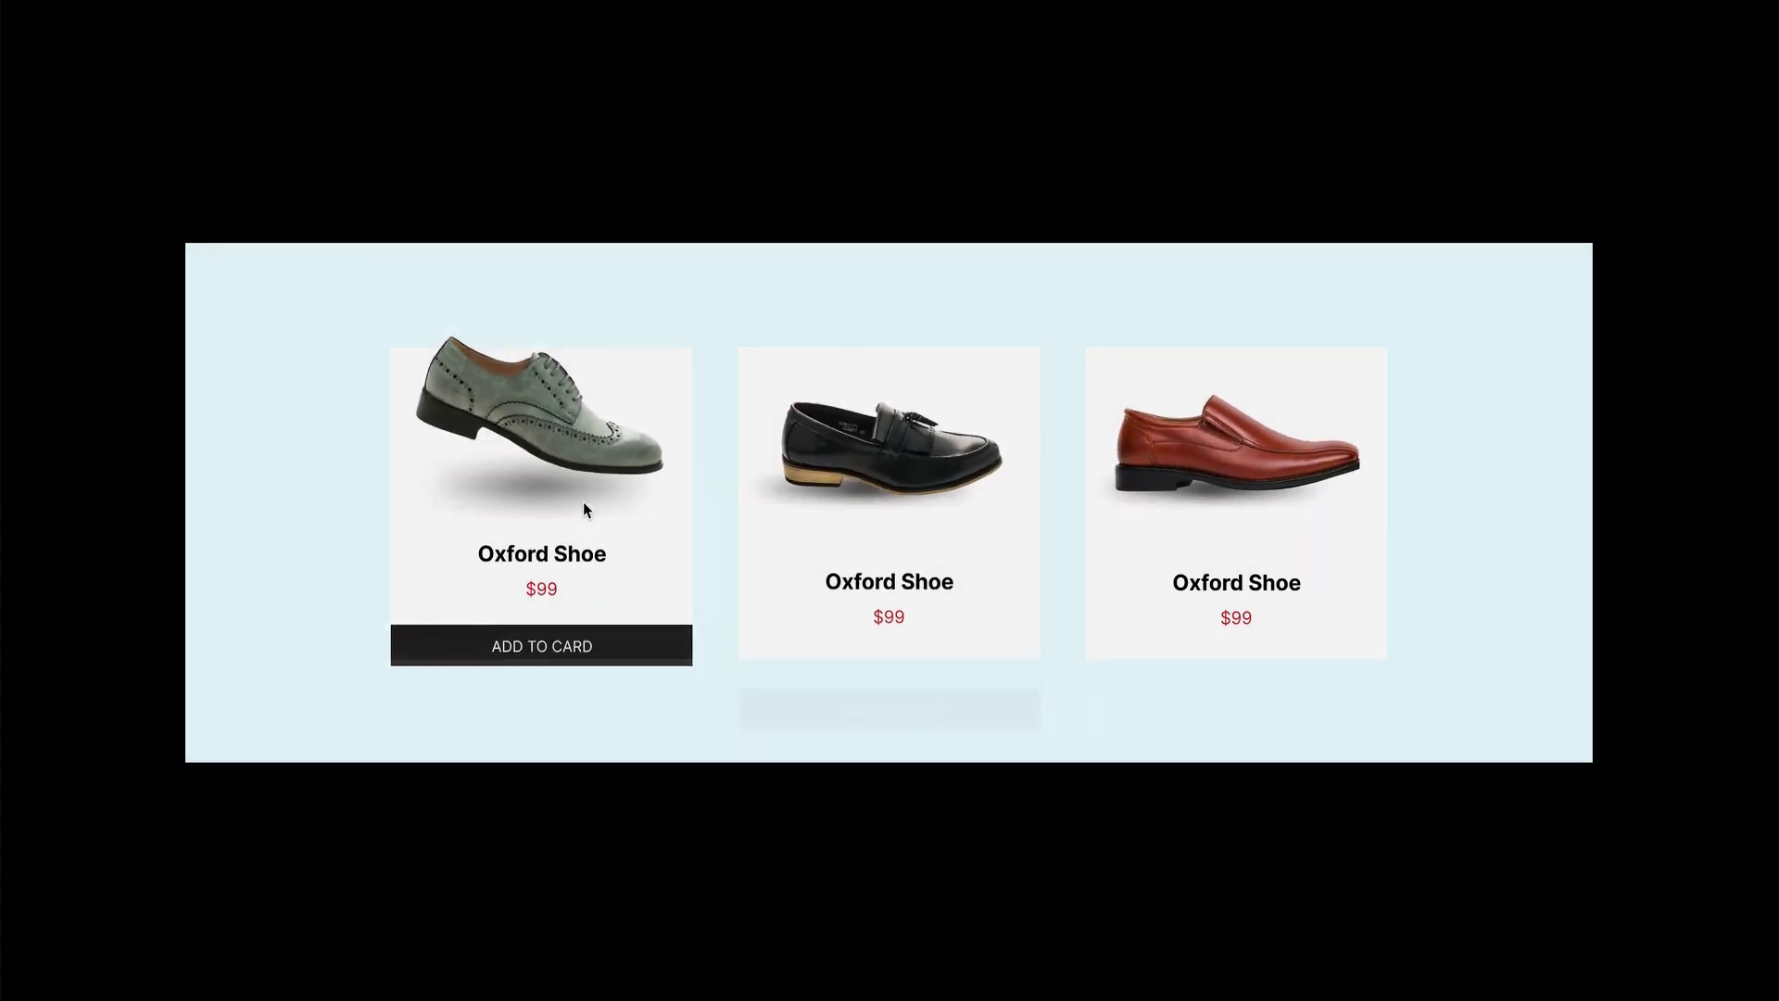
{"action": "scroll", "coordinate": [1642, 508], "scroll_direction": "down", "scroll_amount": 1}
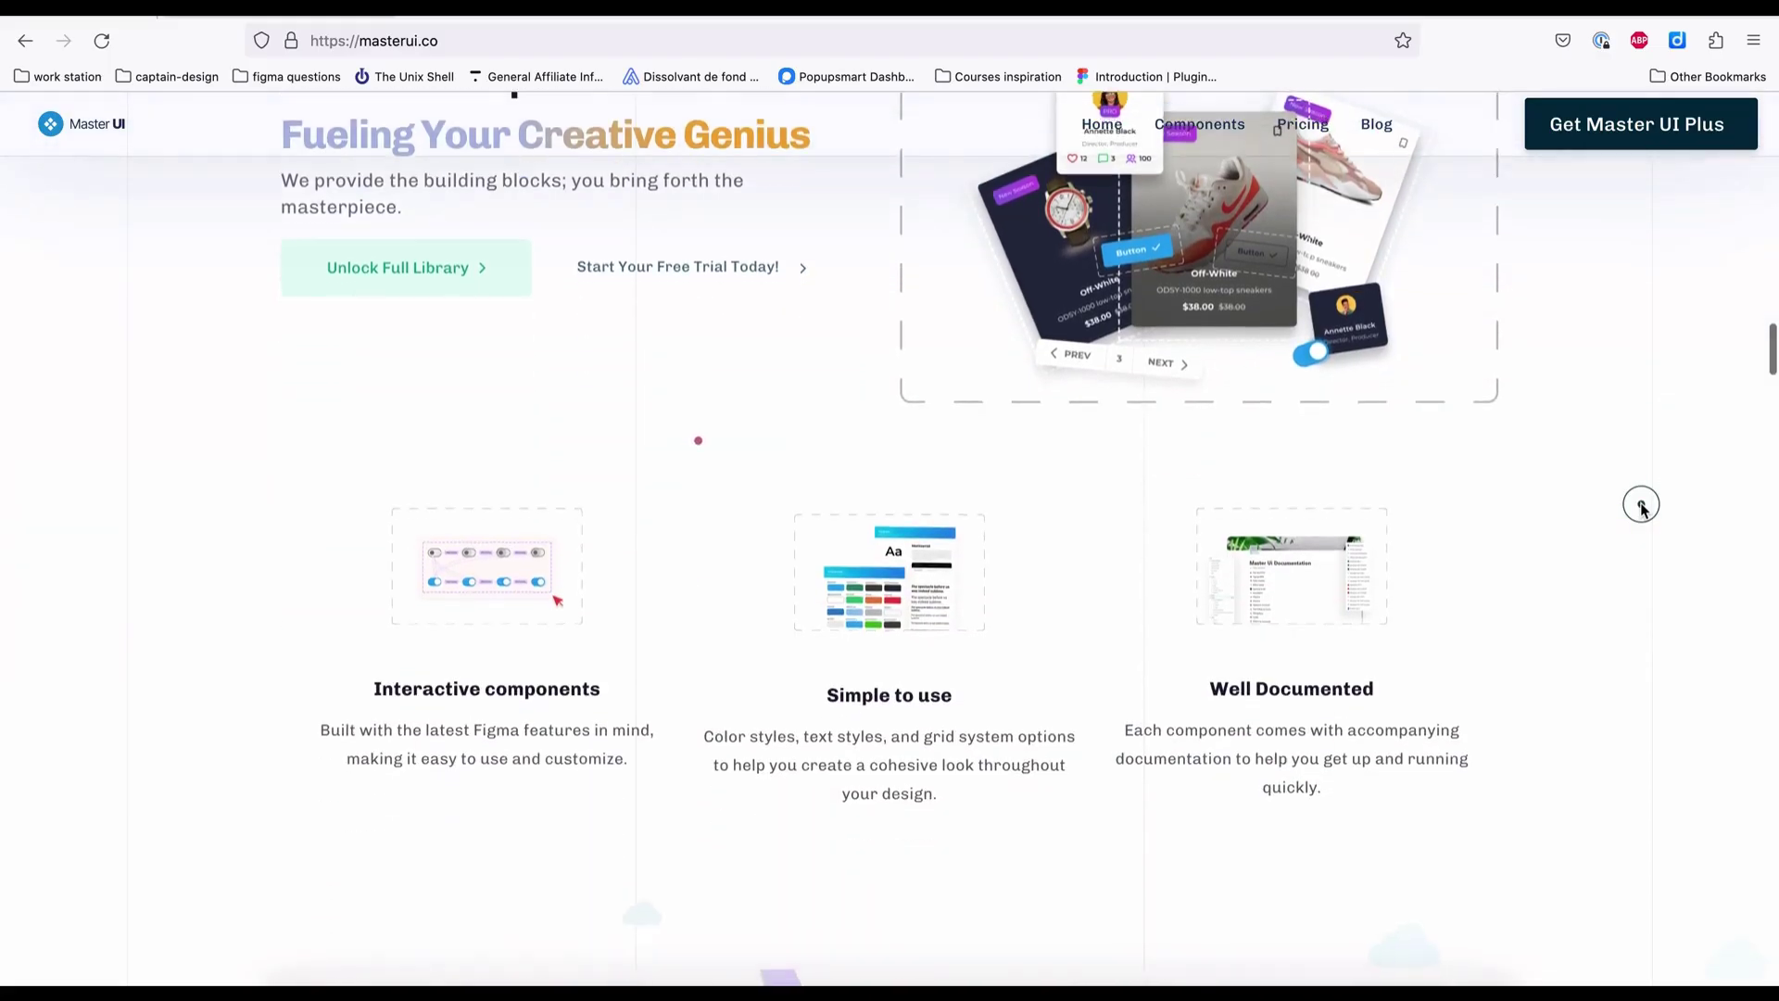
{"action": "scroll", "coordinate": [1641, 508], "scroll_direction": "down", "scroll_amount": 1}
{"action": "scroll", "coordinate": [1641, 508], "scroll_direction": "down", "scroll_amount": 2}
{"action": "scroll", "coordinate": [1640, 506], "scroll_direction": "down", "scroll_amount": 1}
{"action": "scroll", "coordinate": [1641, 507], "scroll_direction": "down", "scroll_amount": 2}
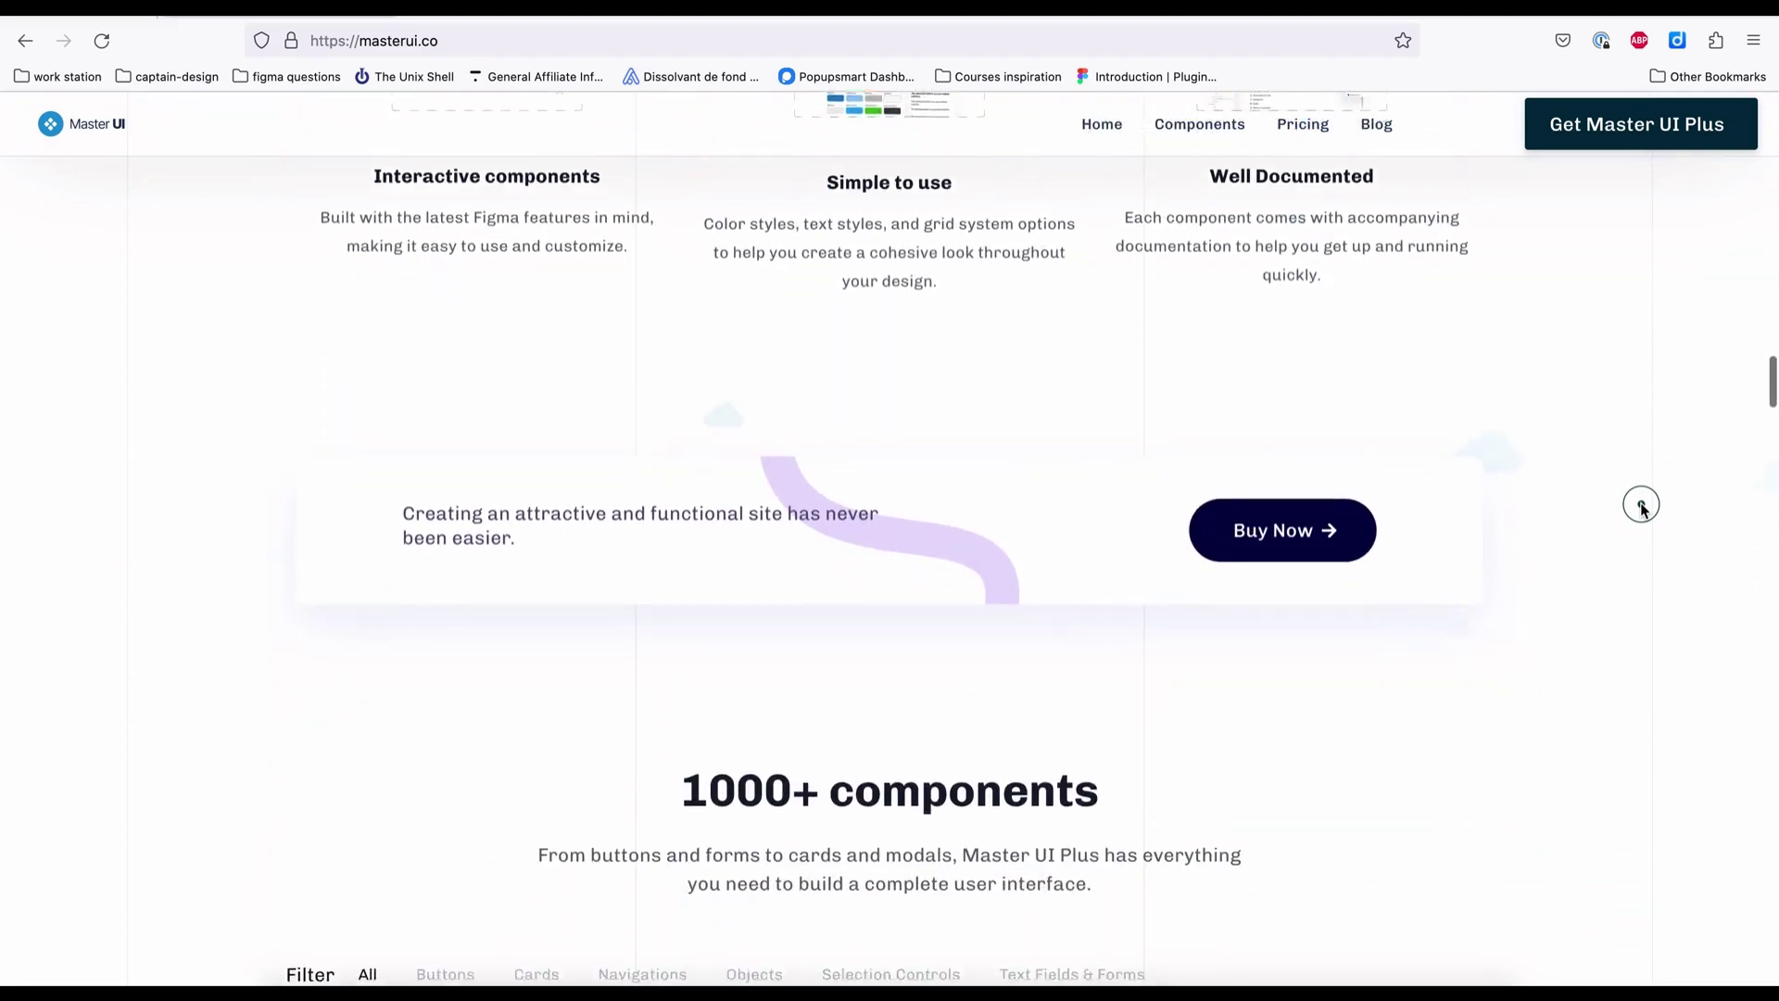
{"action": "scroll", "coordinate": [1642, 508], "scroll_direction": "down", "scroll_amount": 2}
{"action": "scroll", "coordinate": [1641, 507], "scroll_direction": "down", "scroll_amount": 1}
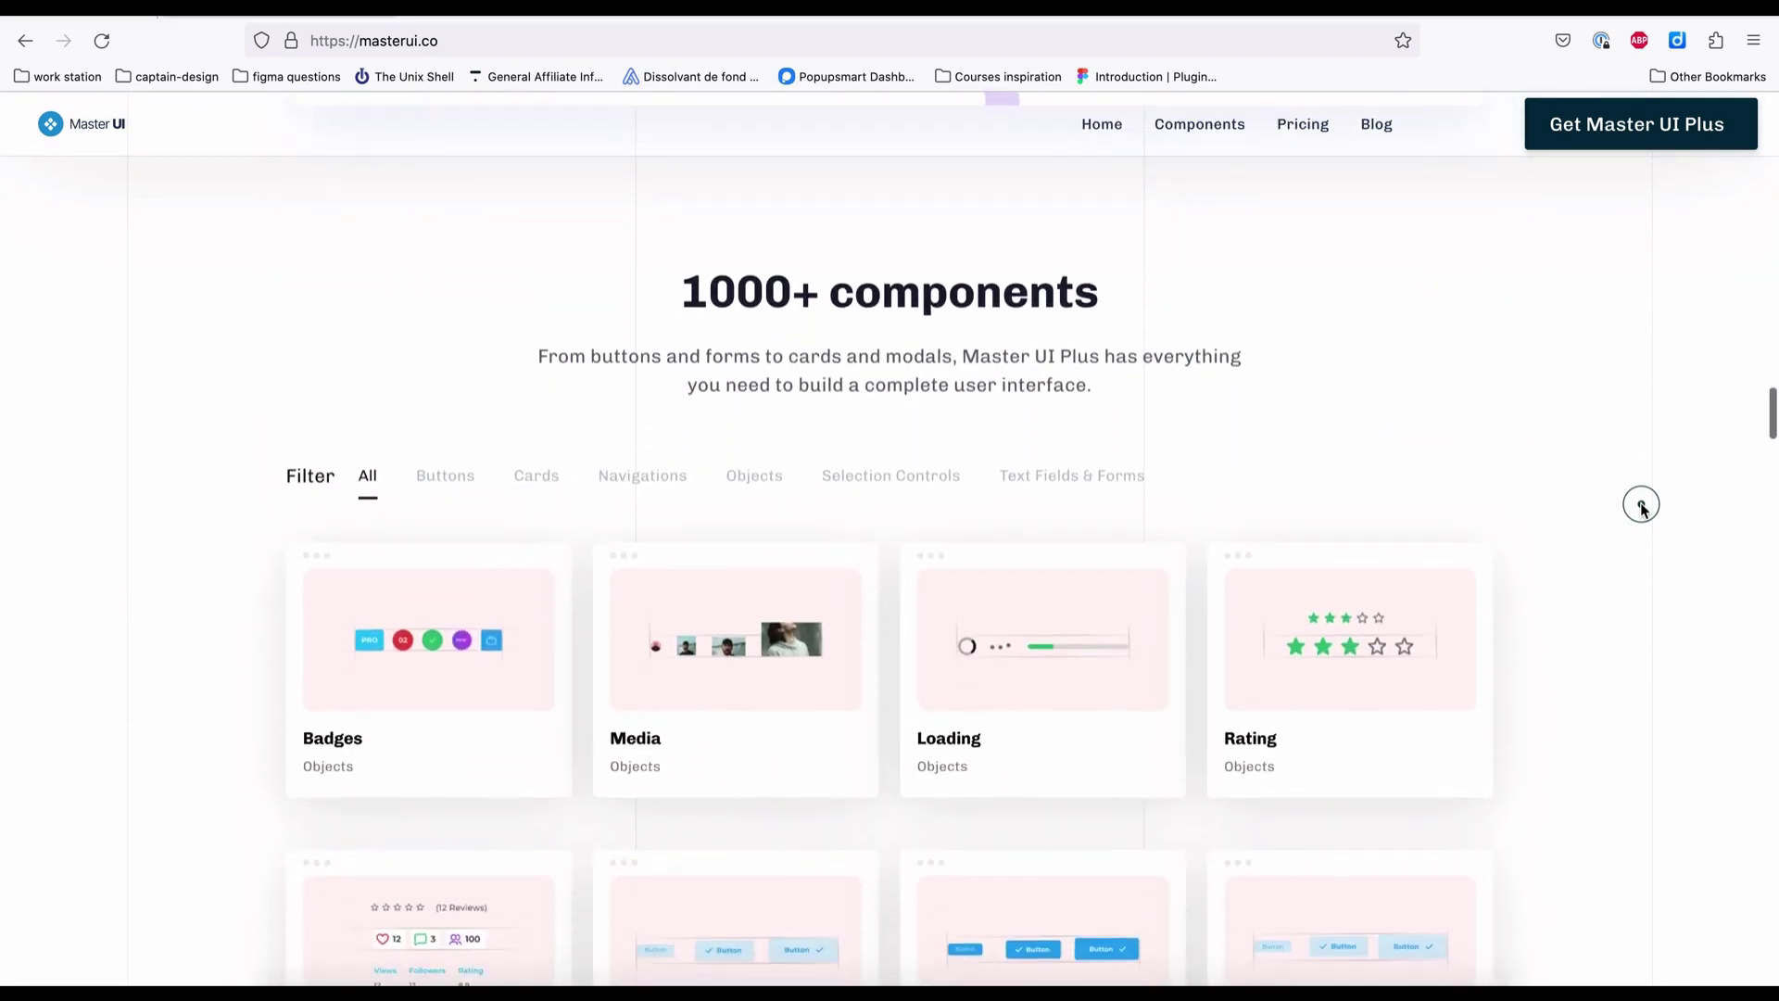
{"action": "scroll", "coordinate": [1642, 507], "scroll_direction": "down", "scroll_amount": 1}
{"action": "scroll", "coordinate": [1641, 507], "scroll_direction": "down", "scroll_amount": 1}
{"action": "scroll", "coordinate": [1642, 506], "scroll_direction": "down", "scroll_amount": 1}
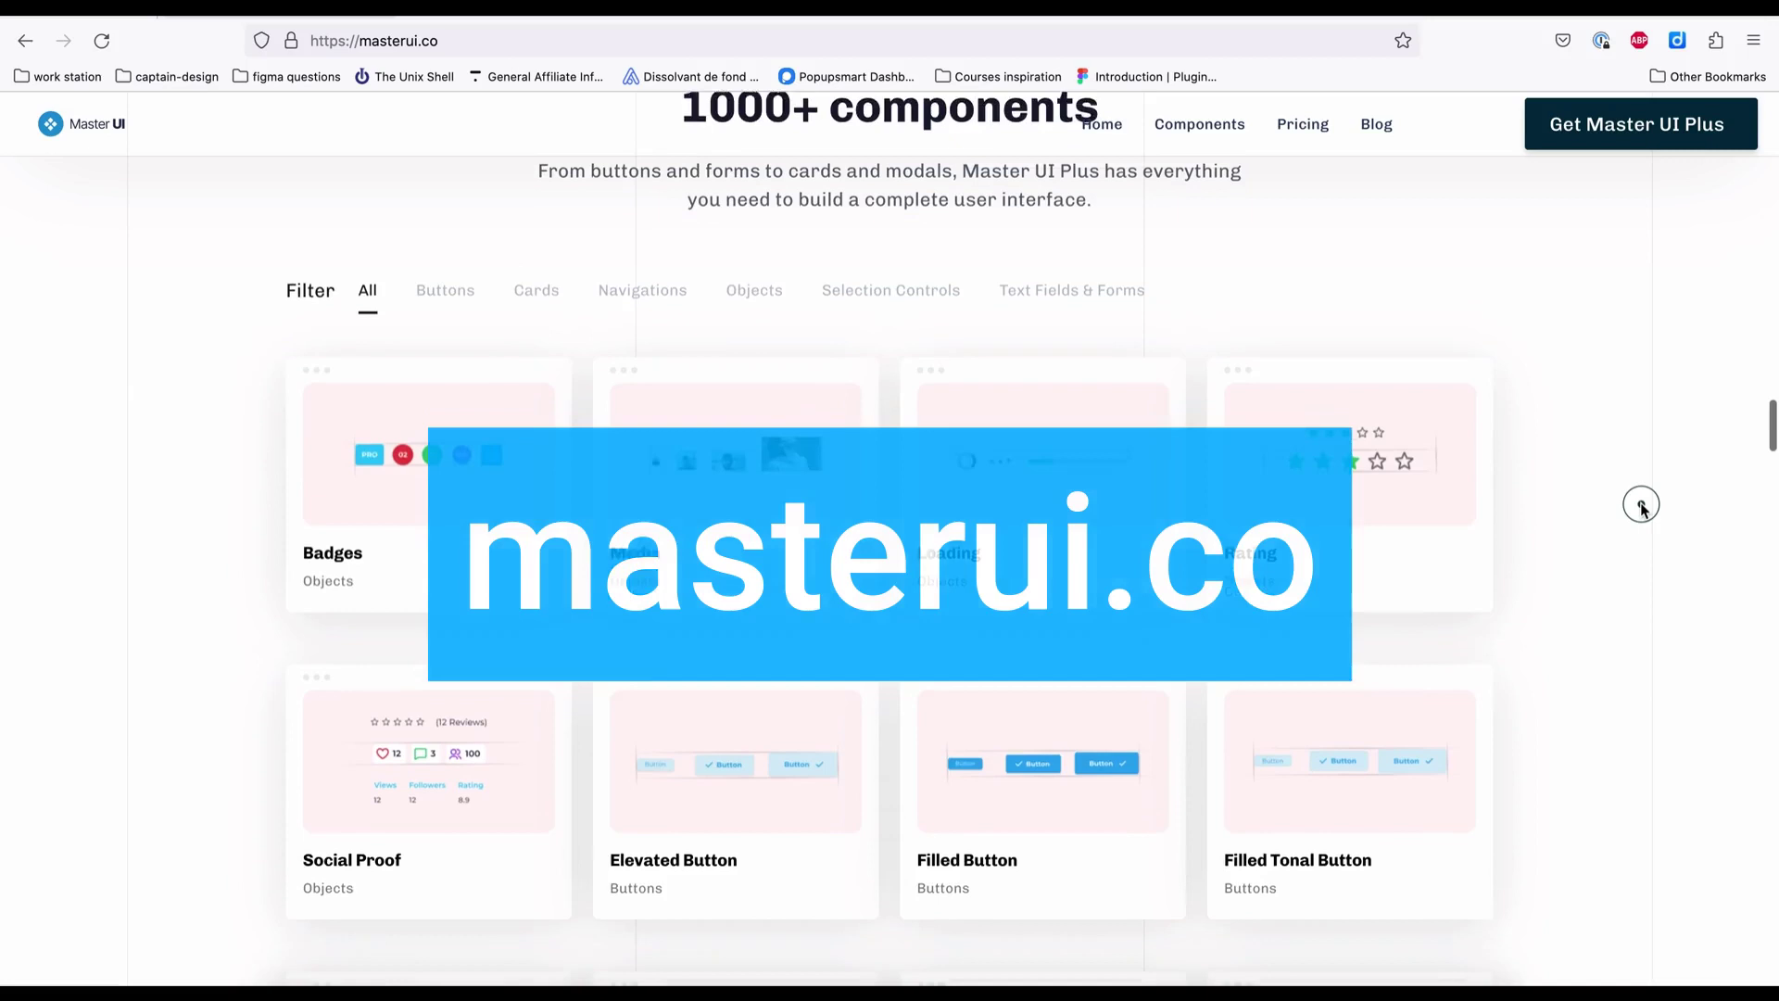
{"action": "scroll", "coordinate": [1641, 507], "scroll_direction": "down", "scroll_amount": 1}
{"action": "scroll", "coordinate": [1640, 508], "scroll_direction": "down", "scroll_amount": 1}
{"action": "scroll", "coordinate": [1642, 506], "scroll_direction": "down", "scroll_amount": 1}
{"action": "scroll", "coordinate": [1642, 508], "scroll_direction": "down", "scroll_amount": 1}
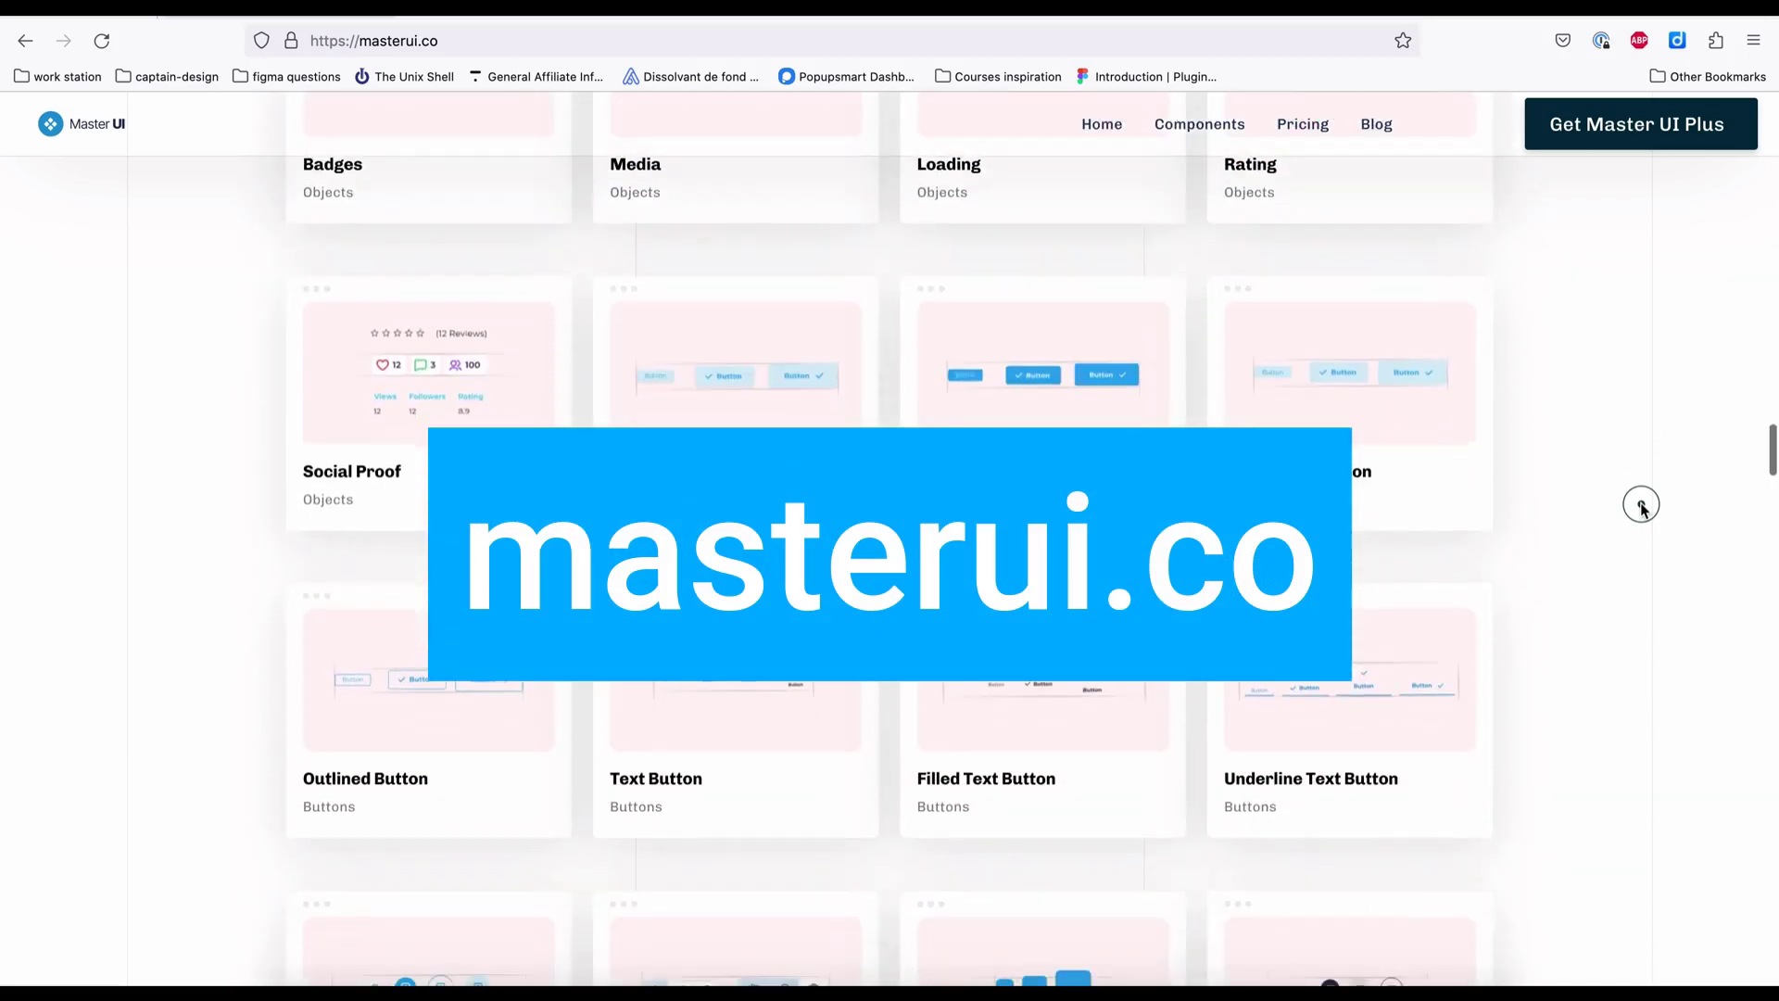
{"action": "scroll", "coordinate": [1642, 507], "scroll_direction": "down", "scroll_amount": 2}
{"action": "scroll", "coordinate": [1641, 508], "scroll_direction": "down", "scroll_amount": 1}
{"action": "scroll", "coordinate": [1641, 508], "scroll_direction": "down", "scroll_amount": 2}
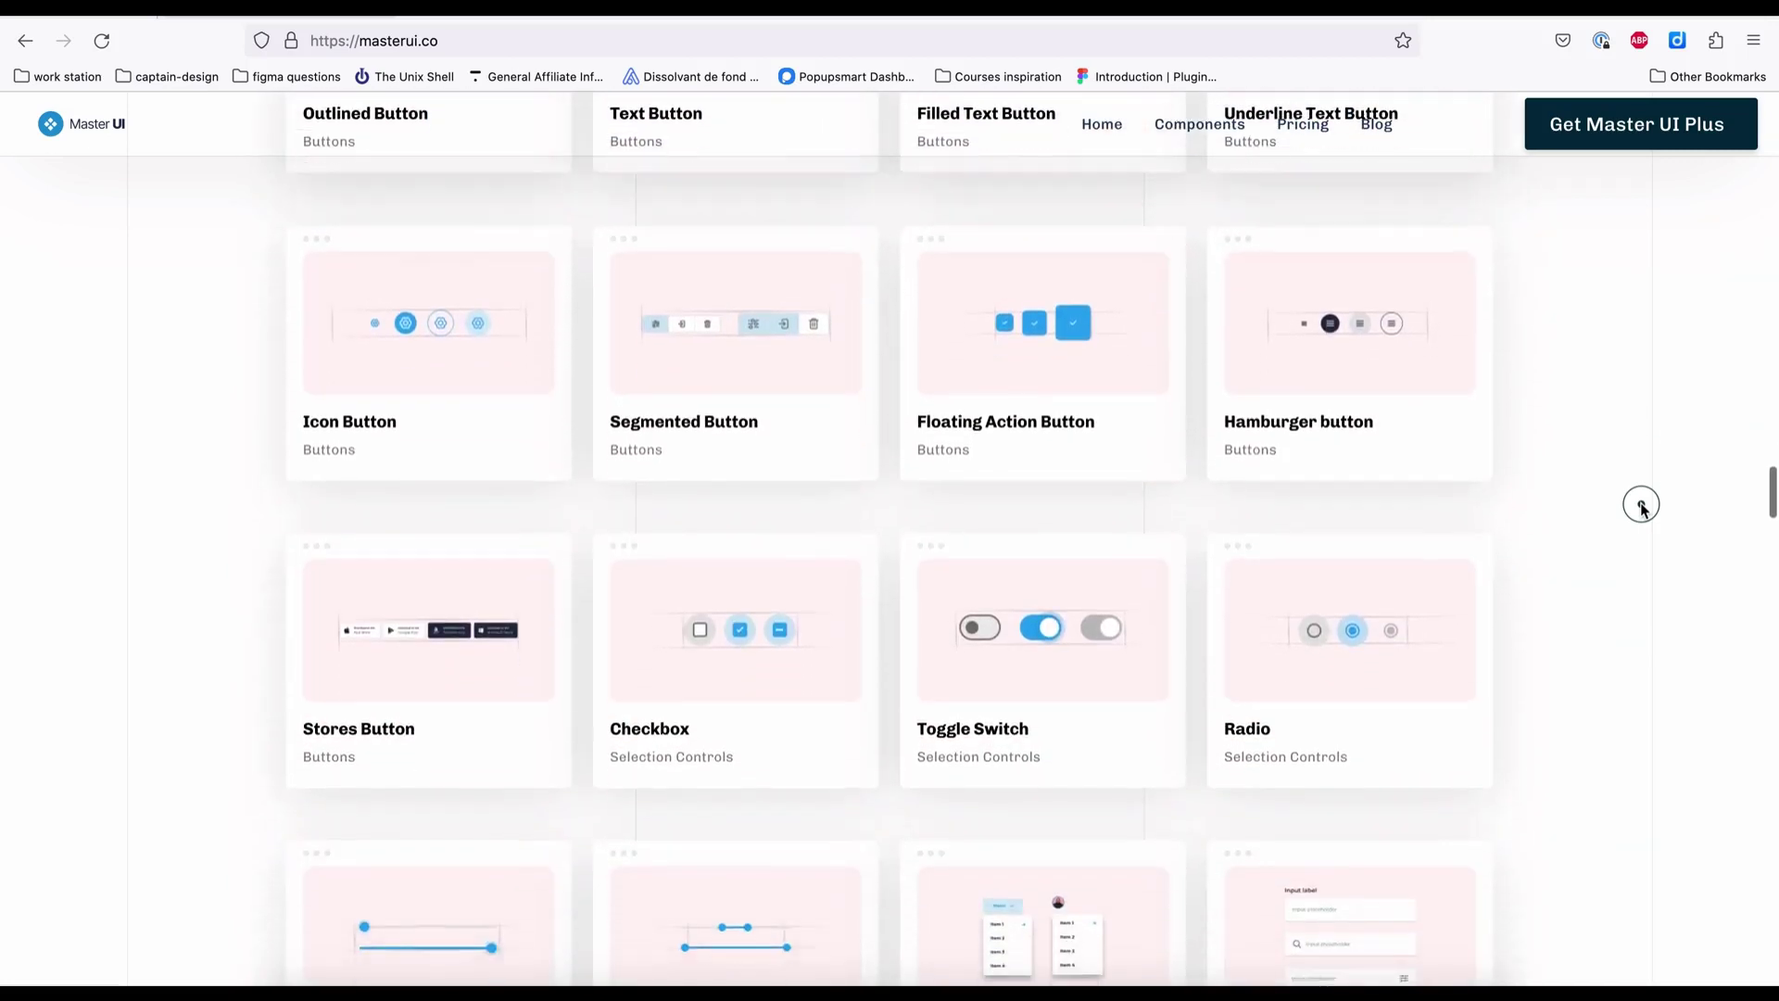
{"action": "scroll", "coordinate": [1642, 507], "scroll_direction": "down", "scroll_amount": 1}
{"action": "scroll", "coordinate": [1641, 507], "scroll_direction": "down", "scroll_amount": 1}
{"action": "scroll", "coordinate": [1642, 508], "scroll_direction": "down", "scroll_amount": 3}
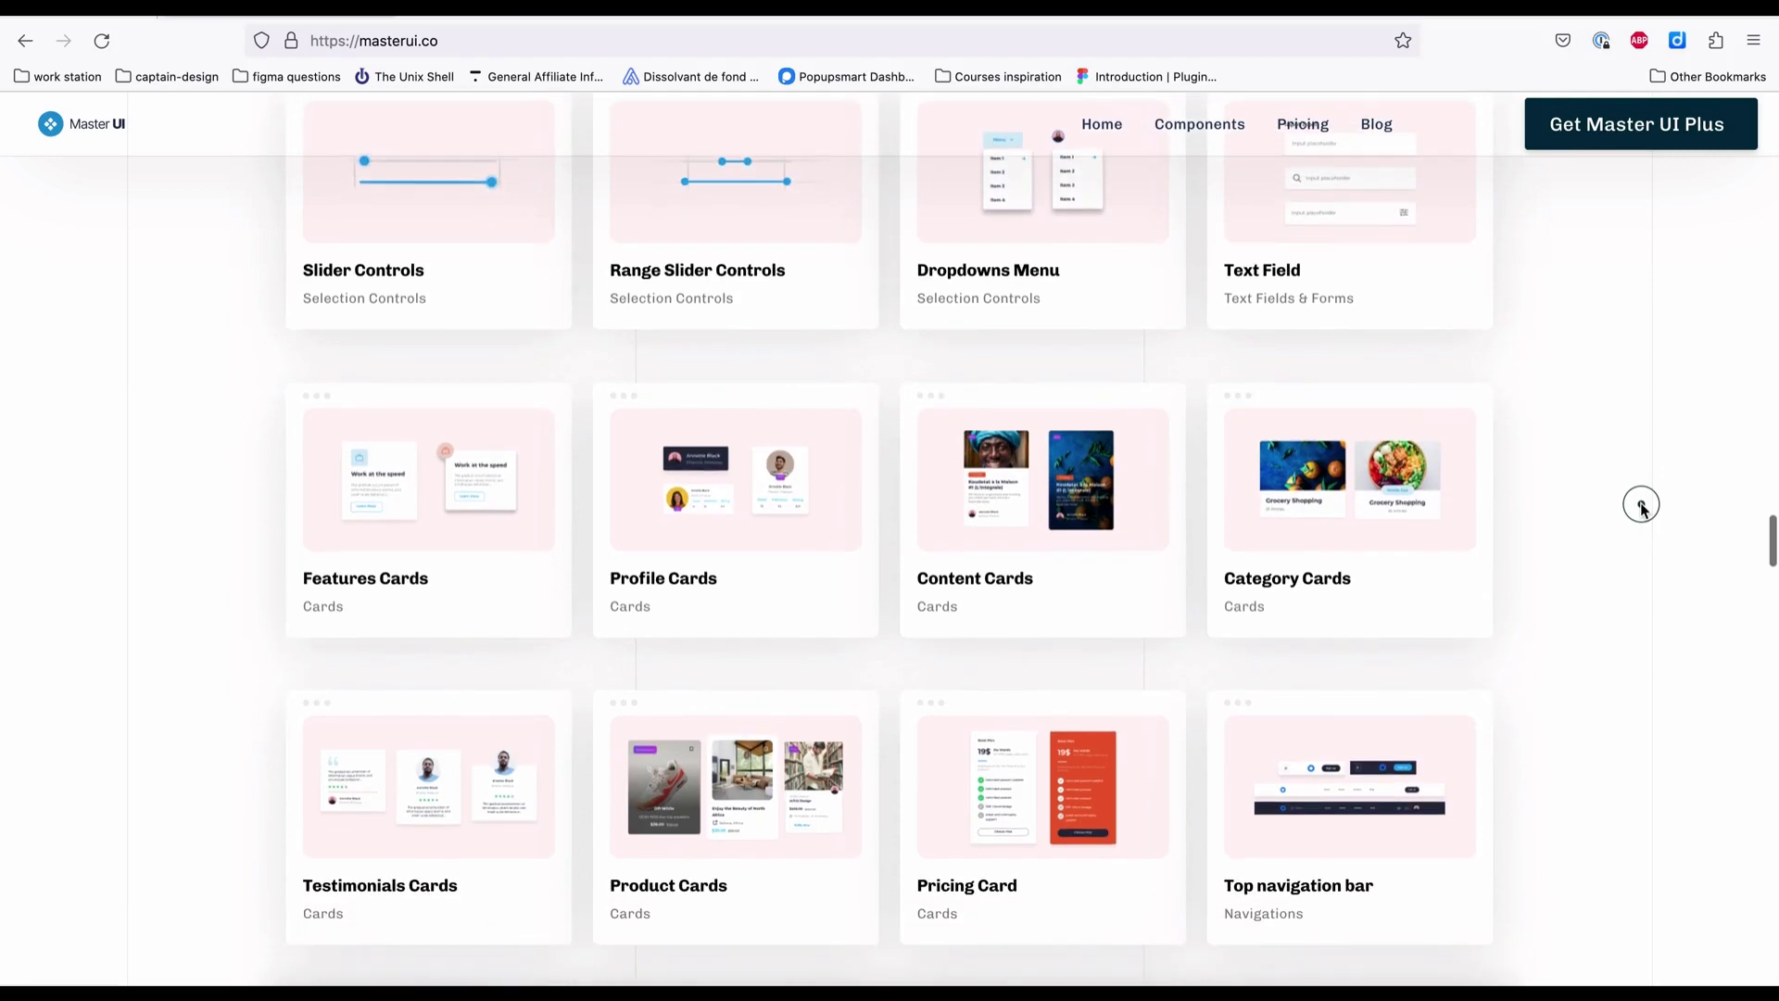
{"action": "scroll", "coordinate": [1642, 507], "scroll_direction": "down", "scroll_amount": 1}
{"action": "scroll", "coordinate": [1641, 507], "scroll_direction": "down", "scroll_amount": 2}
{"action": "scroll", "coordinate": [1642, 507], "scroll_direction": "down", "scroll_amount": 2}
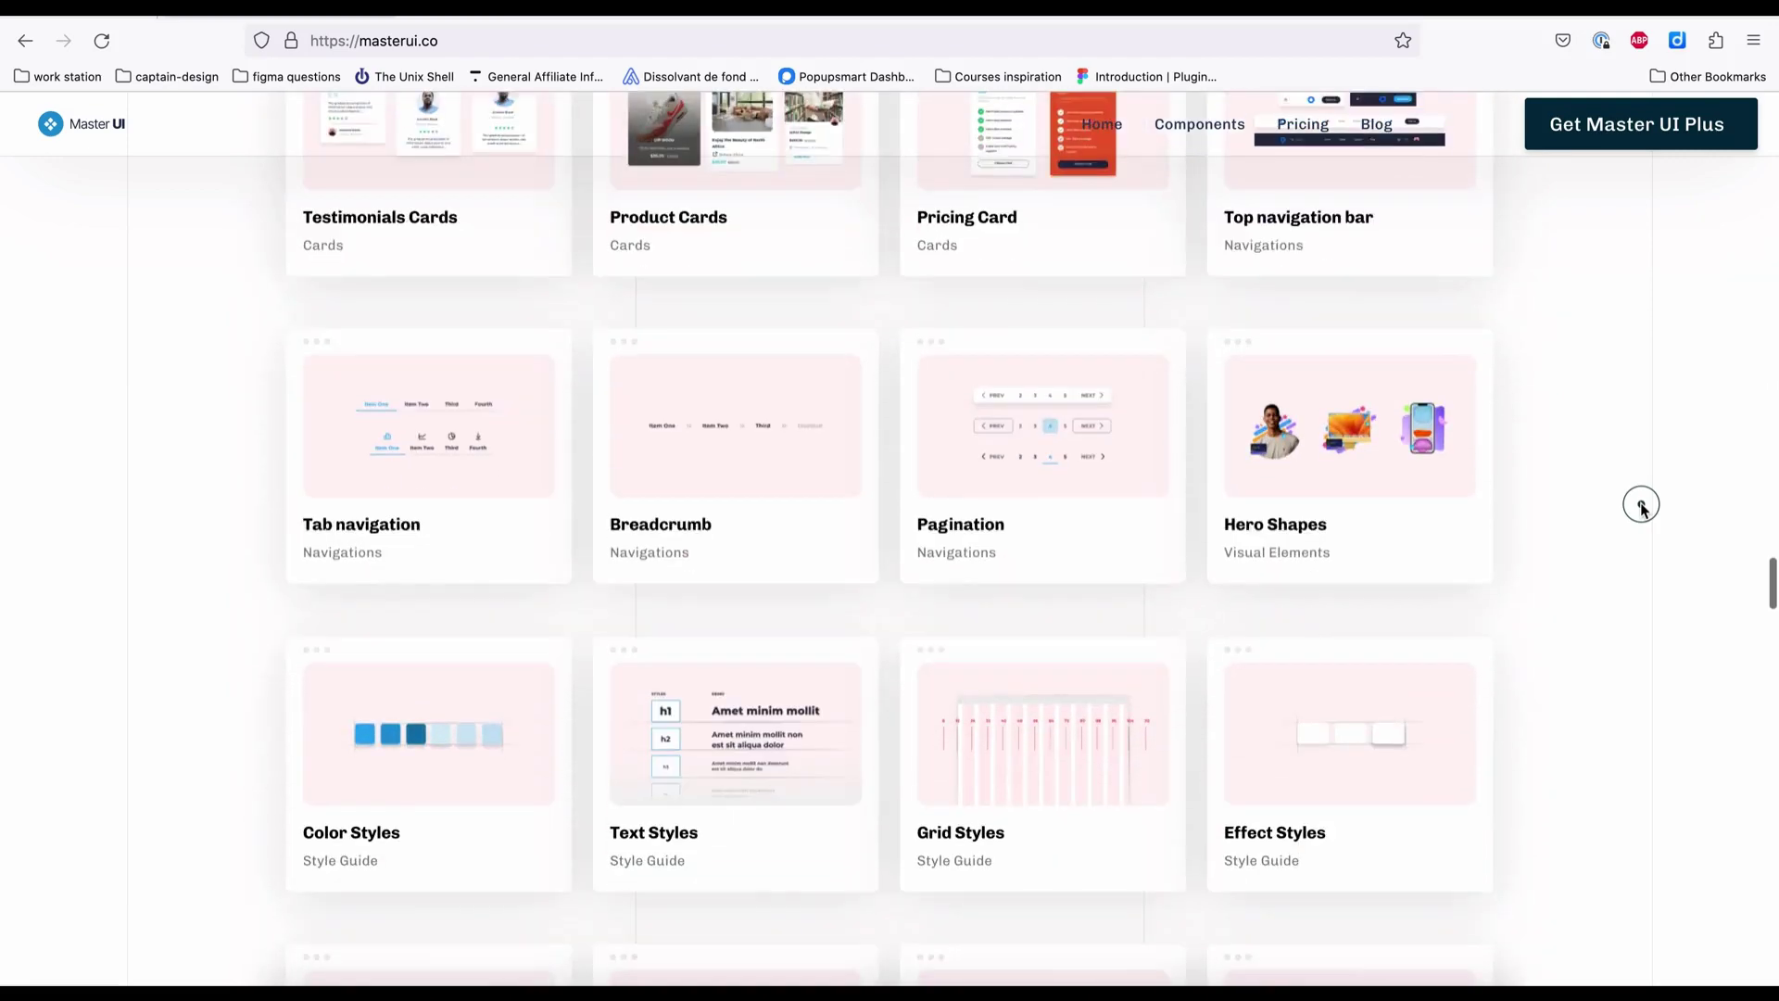
{"action": "scroll", "coordinate": [1641, 507], "scroll_direction": "down", "scroll_amount": 1}
{"action": "scroll", "coordinate": [1641, 506], "scroll_direction": "down", "scroll_amount": 1}
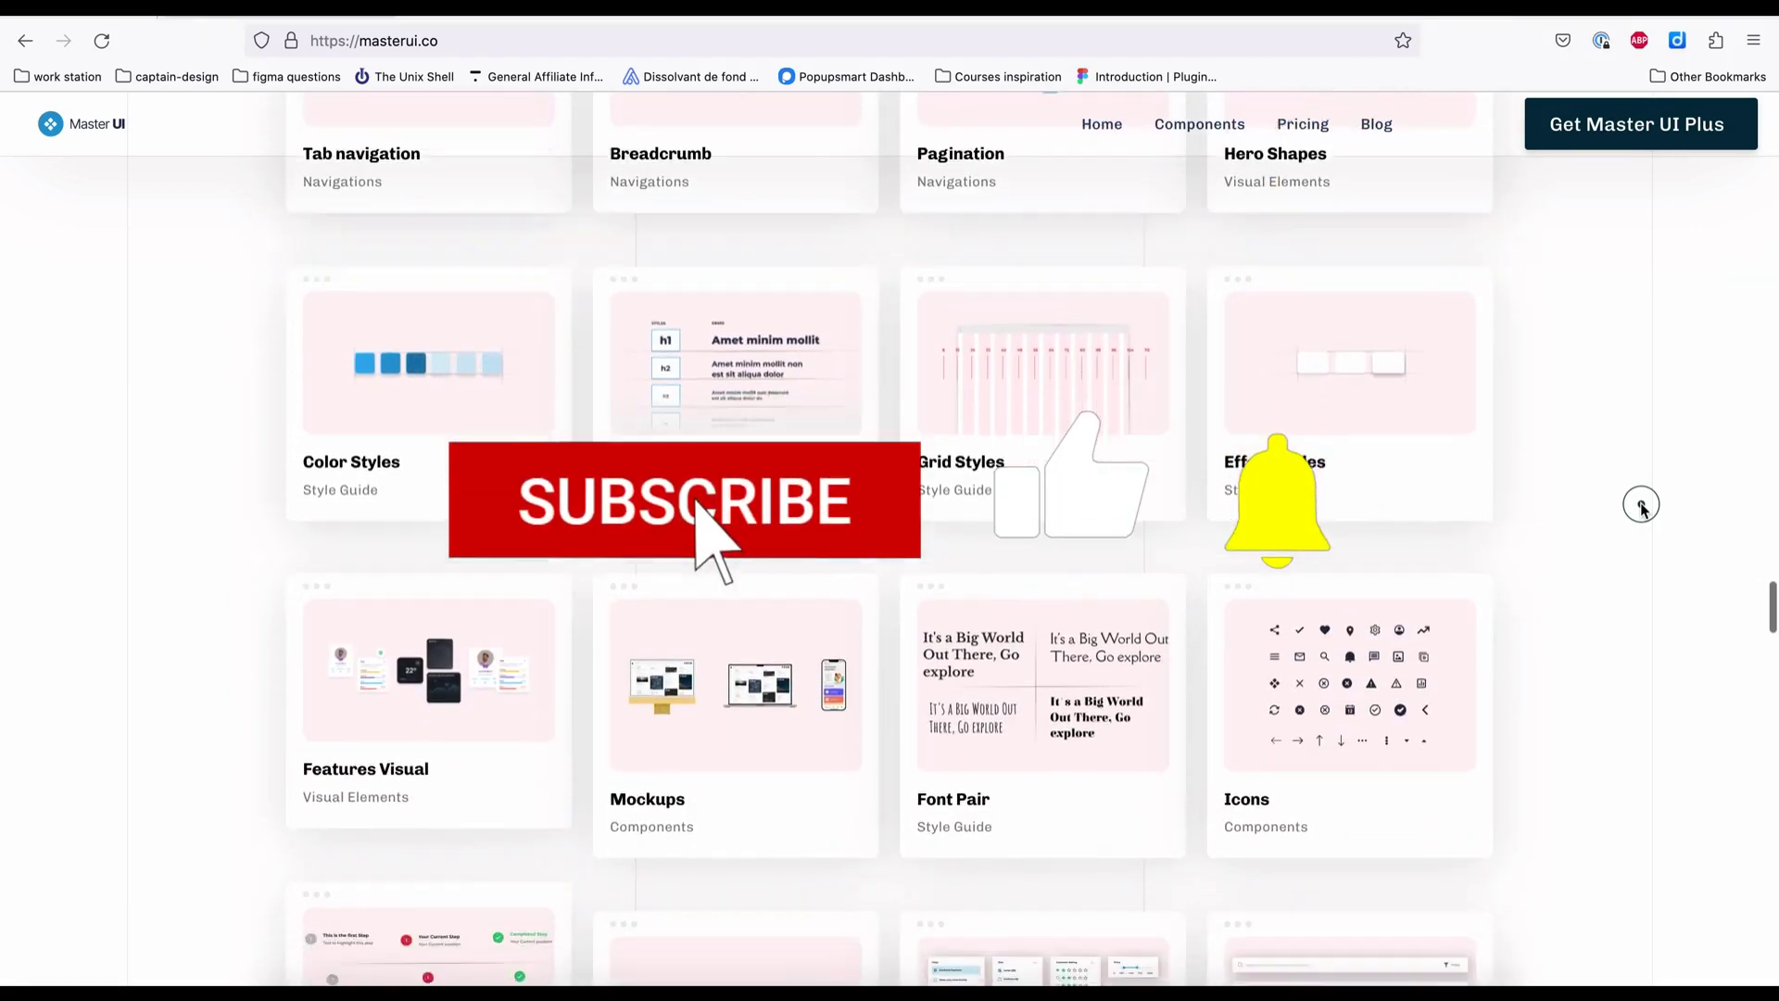
{"action": "scroll", "coordinate": [1641, 508], "scroll_direction": "down", "scroll_amount": 1}
{"action": "scroll", "coordinate": [1642, 507], "scroll_direction": "down", "scroll_amount": 1}
{"action": "scroll", "coordinate": [1641, 508], "scroll_direction": "down", "scroll_amount": 1}
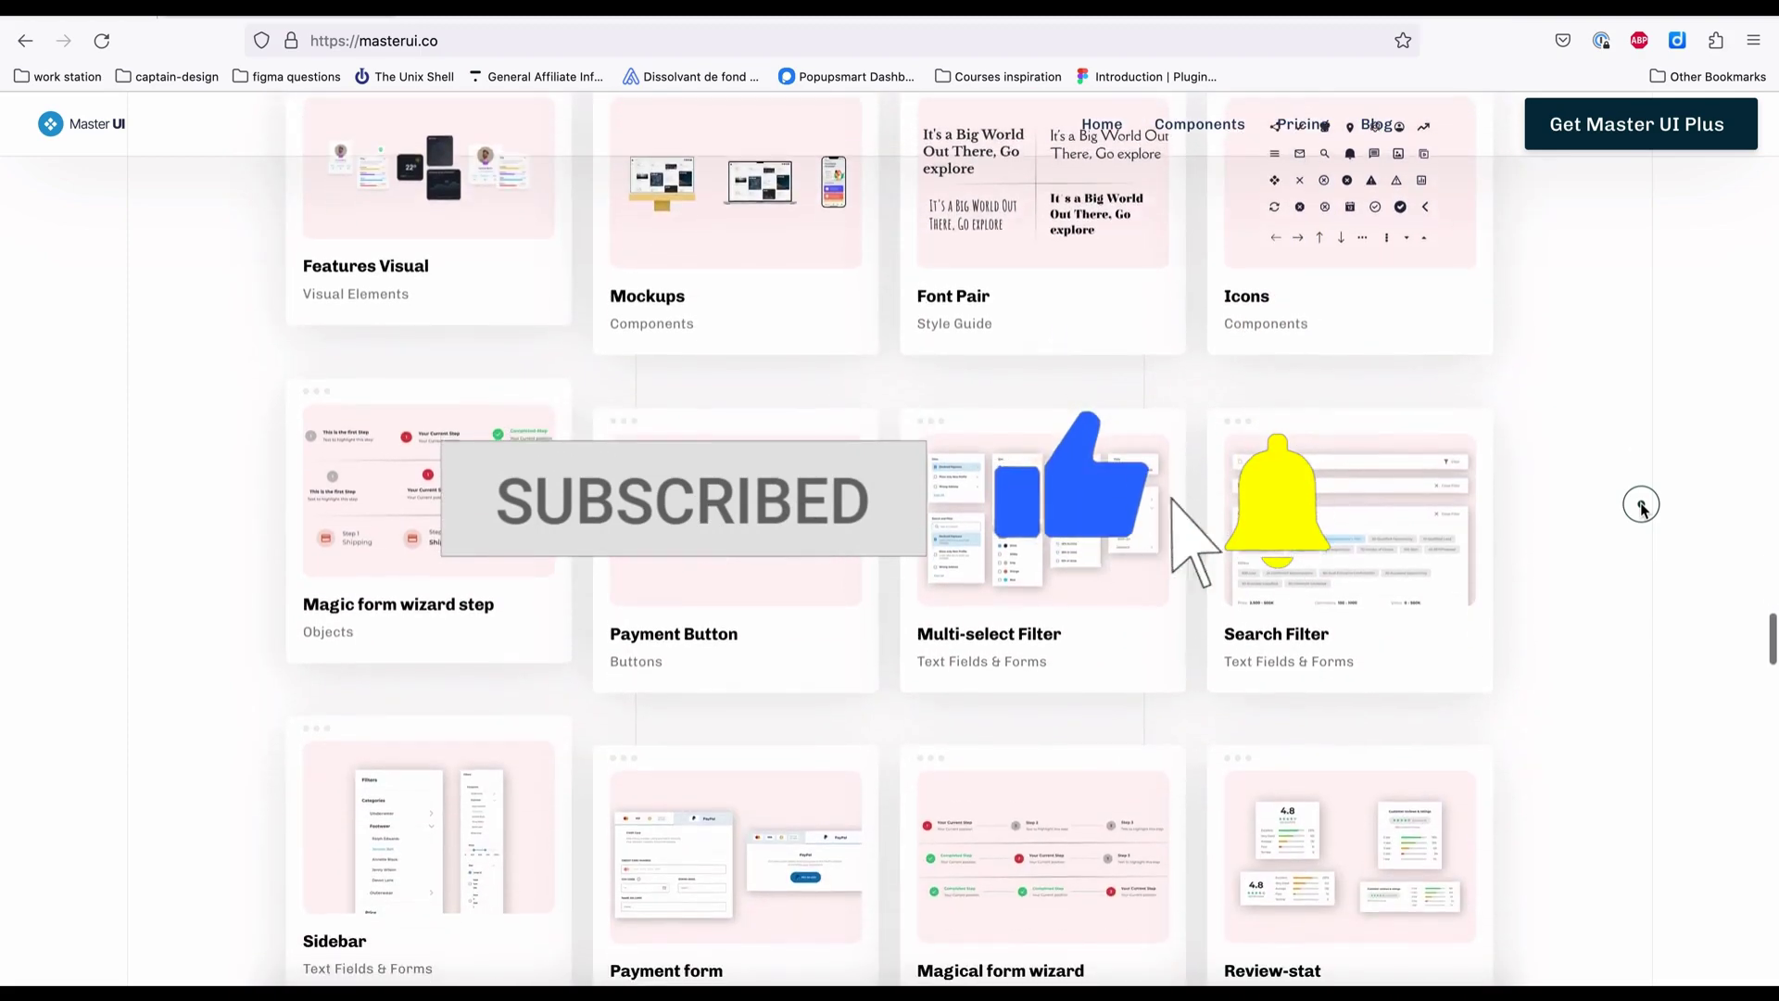
{"action": "scroll", "coordinate": [1642, 508], "scroll_direction": "down", "scroll_amount": 1}
{"action": "scroll", "coordinate": [1641, 508], "scroll_direction": "down", "scroll_amount": 1}
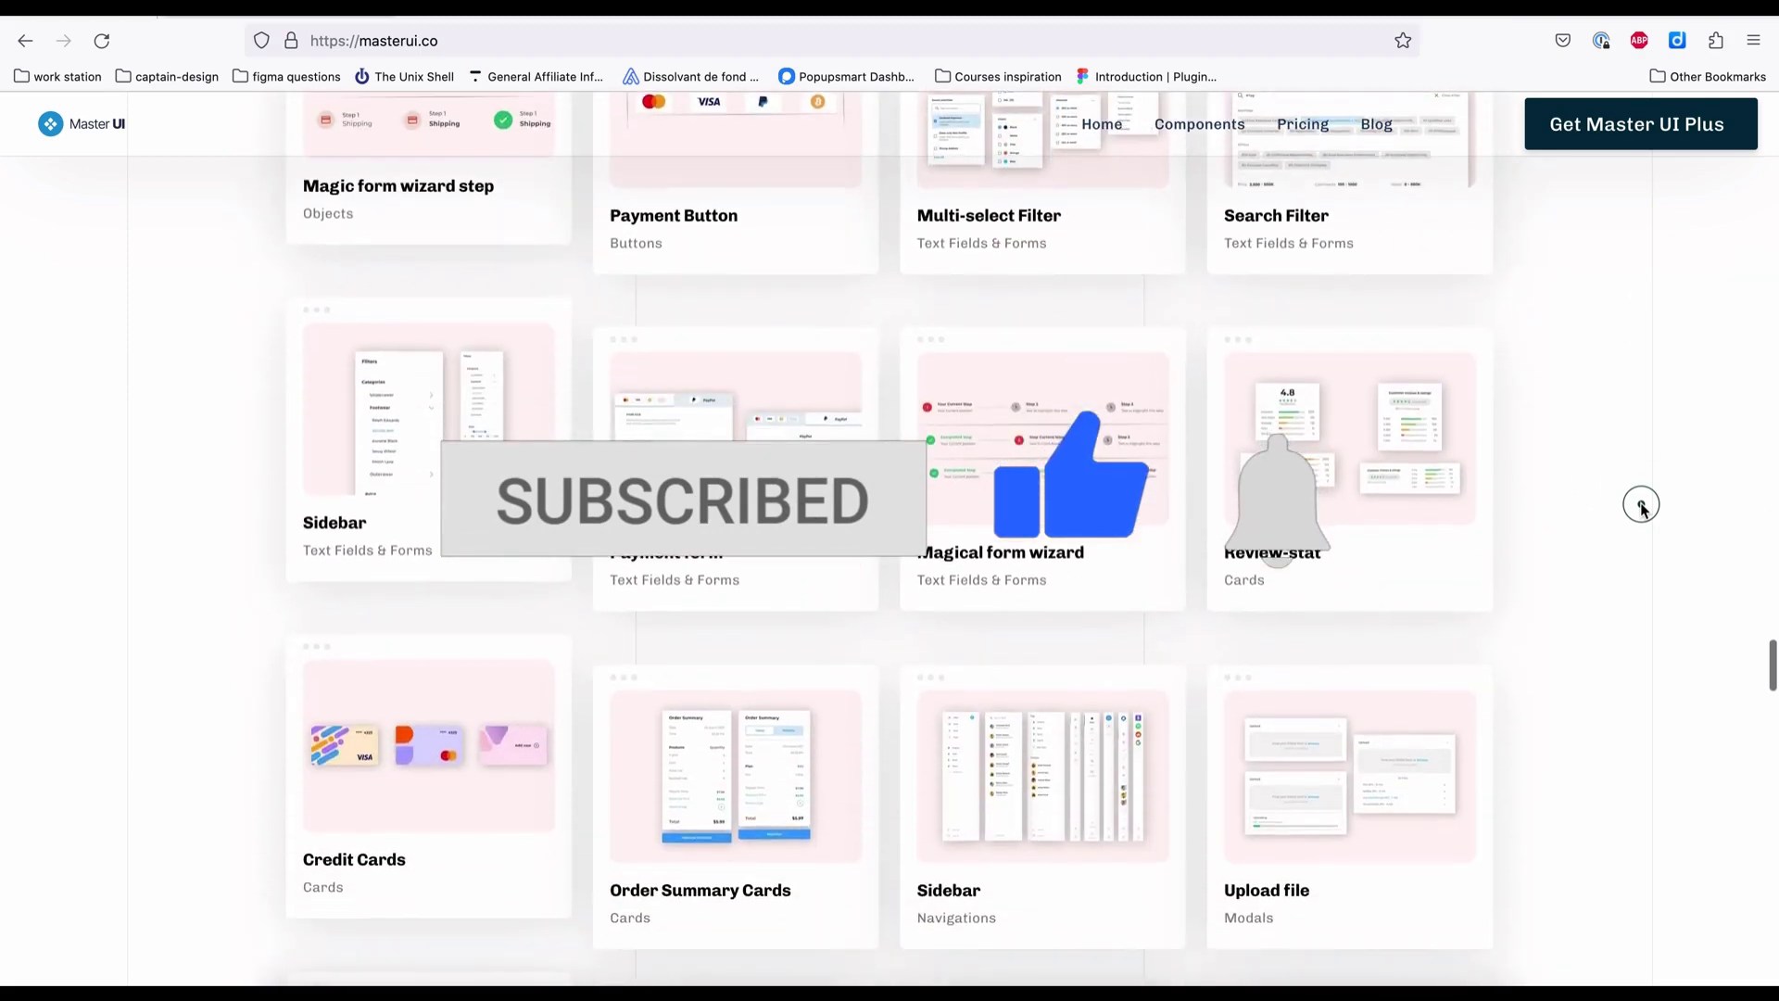